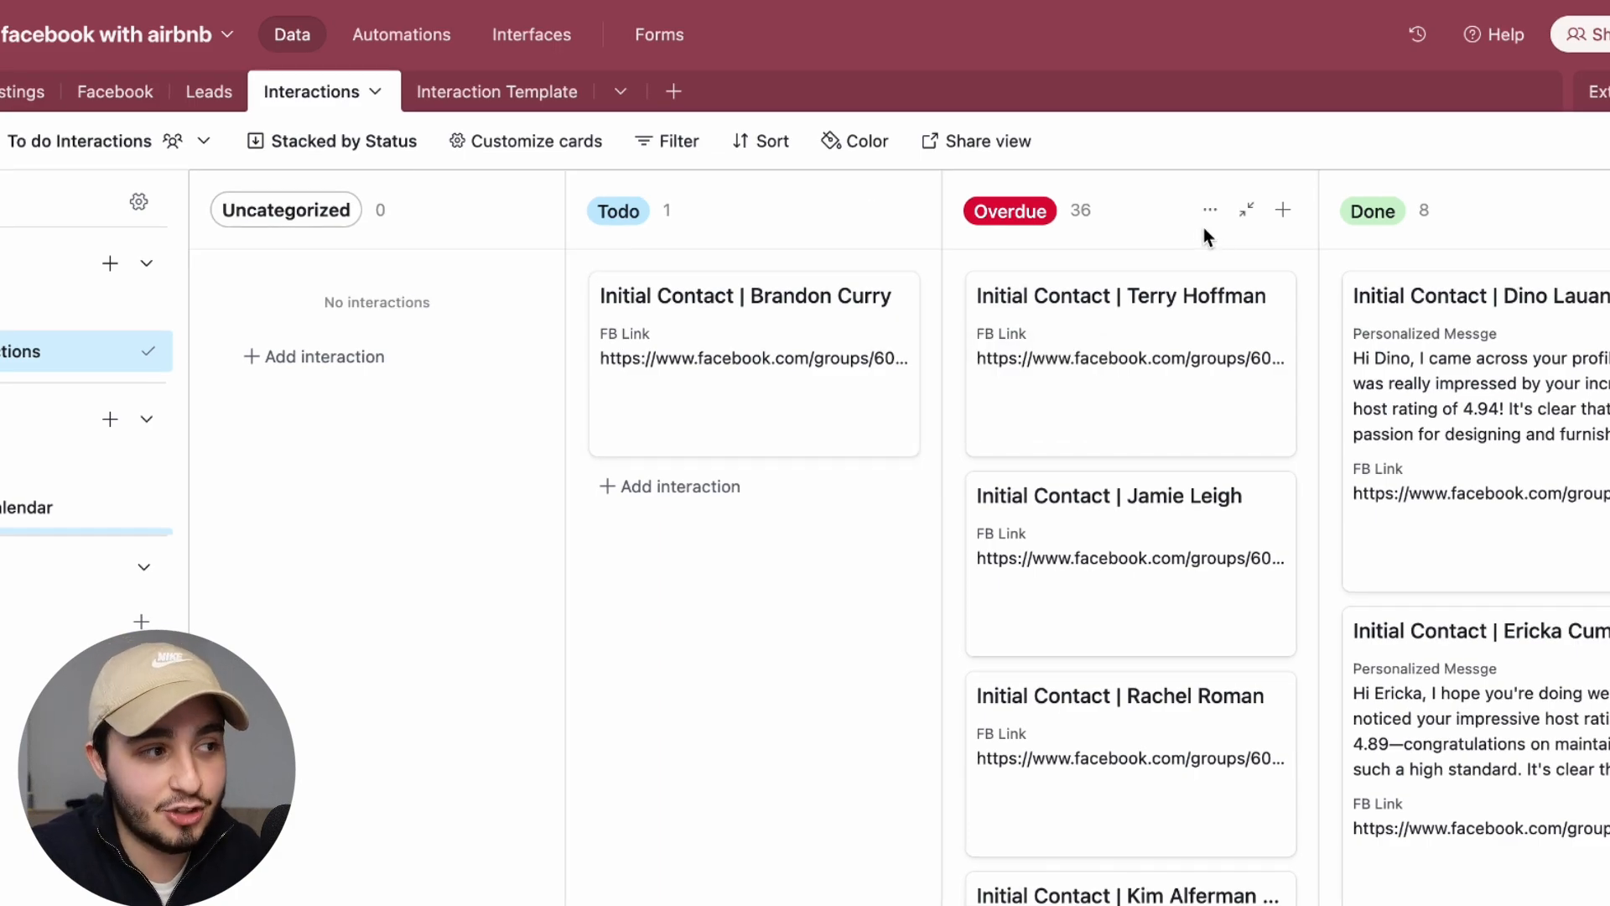
View the interactions in the Interactions Calendar, and return to the To do Interactions board
left_click(98, 503)
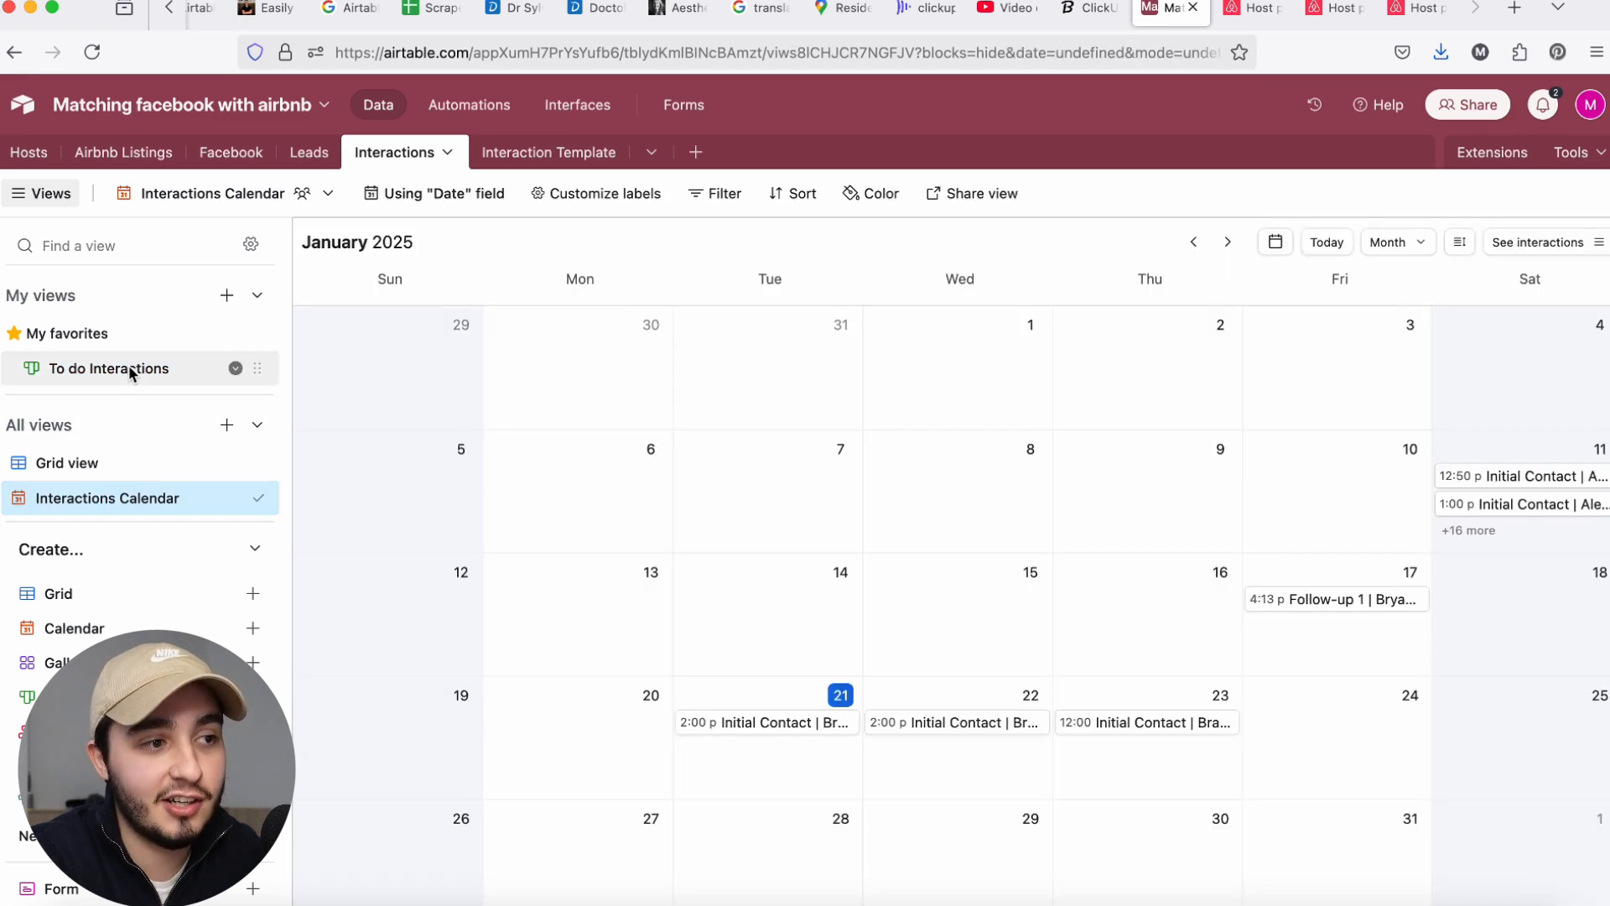
left_click(126, 368)
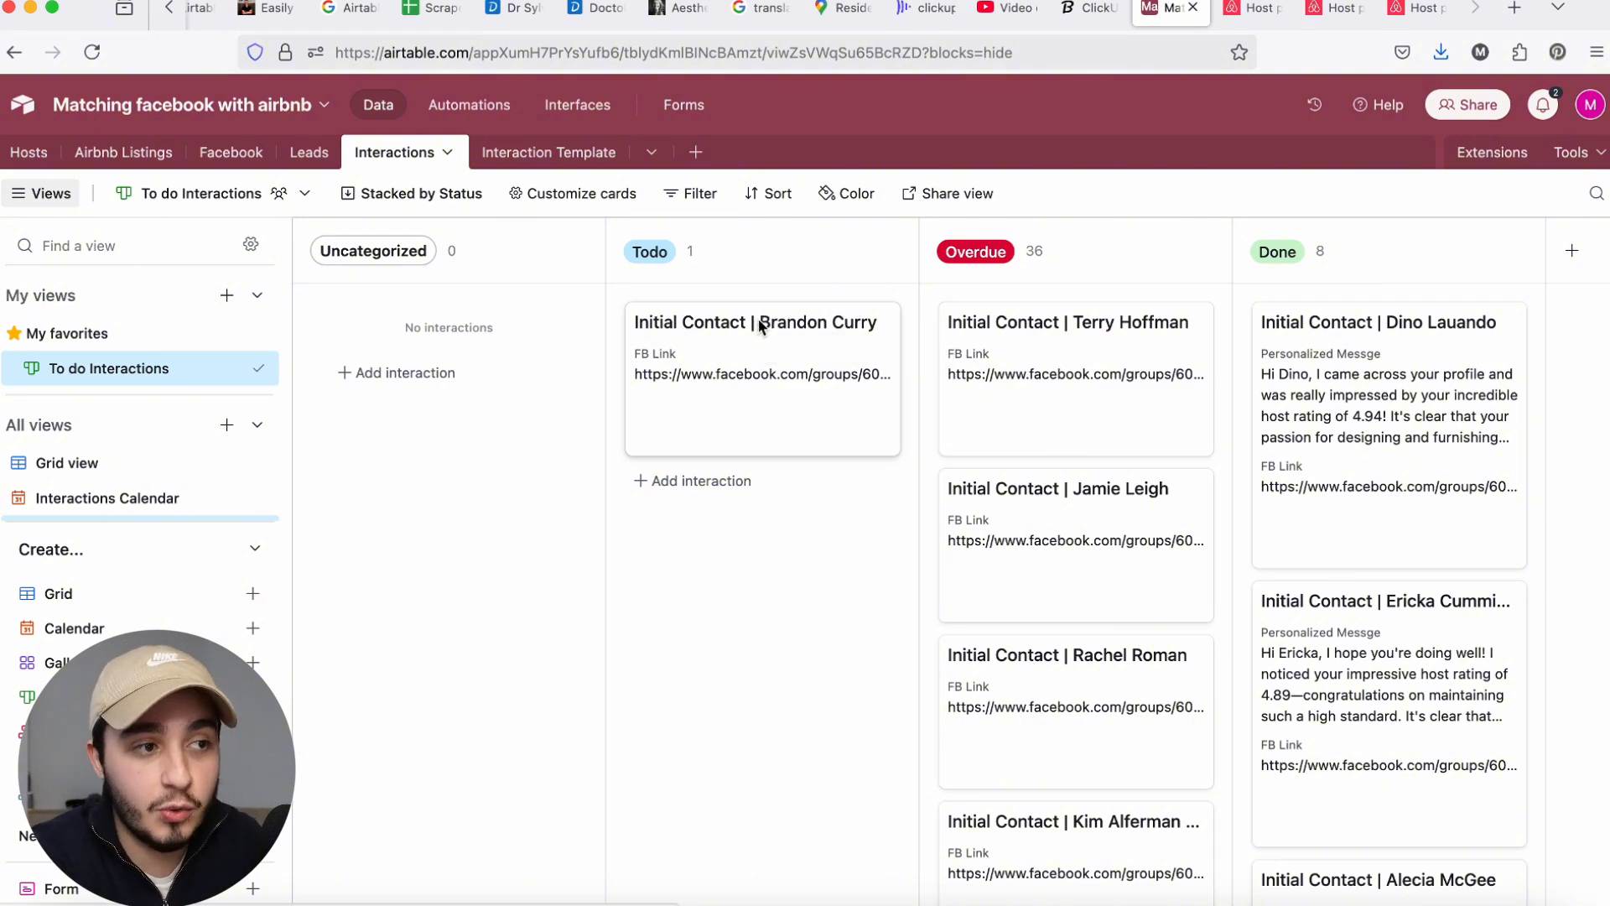
Open the Initial Contact record in the Todo column and review its interaction ID, message field, hidden fields and FB link
left_click(747, 355)
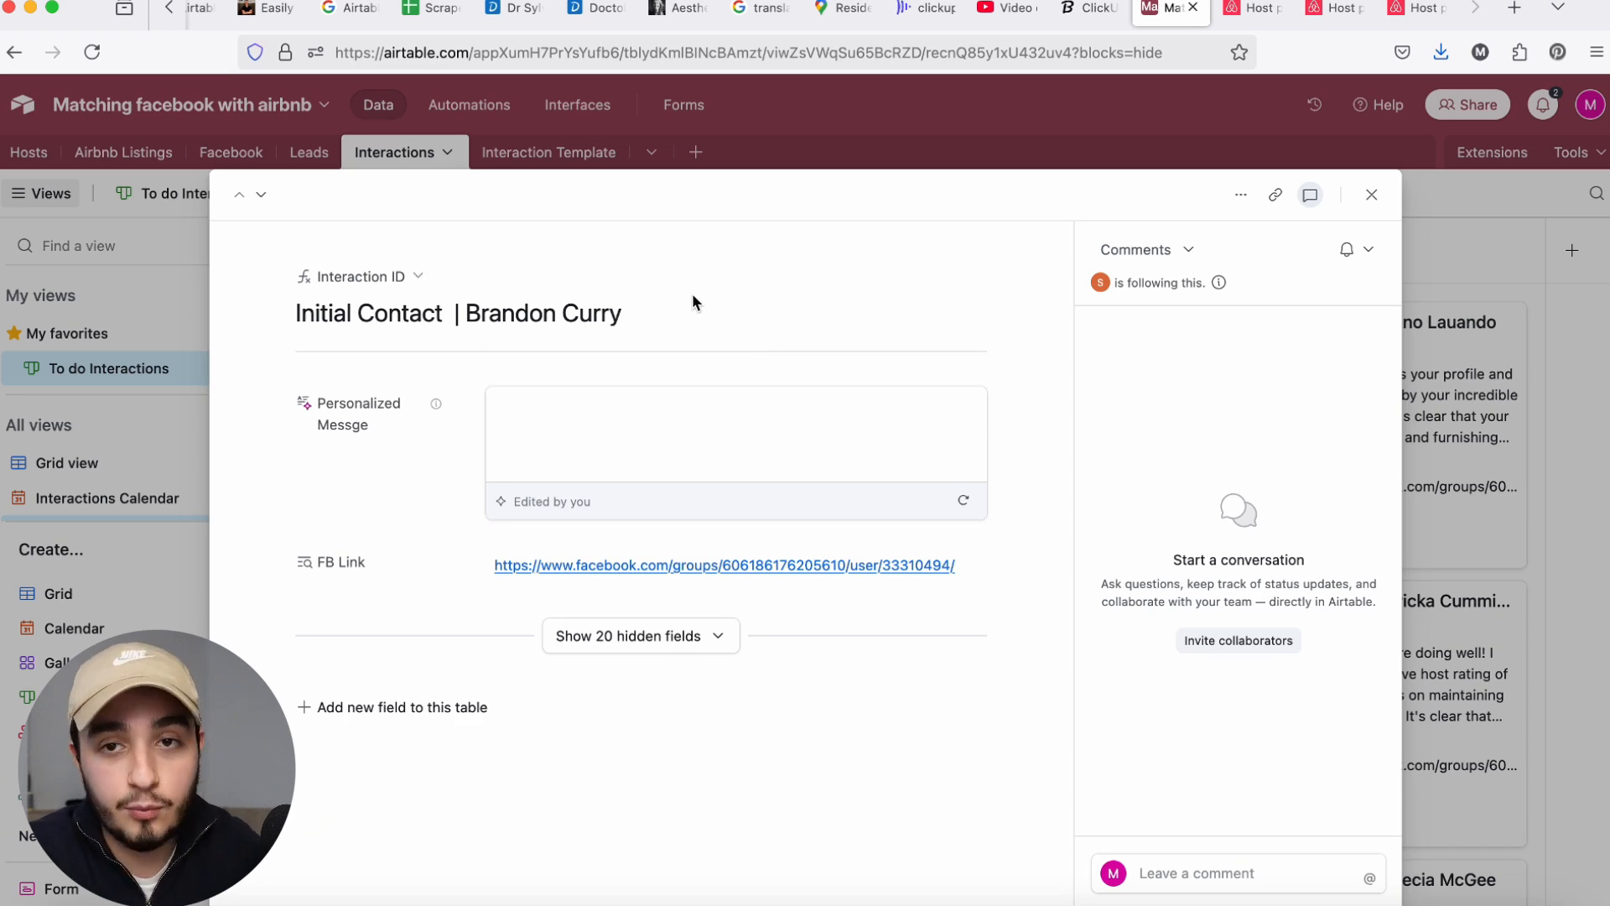
left_click_drag(444, 315, 309, 314)
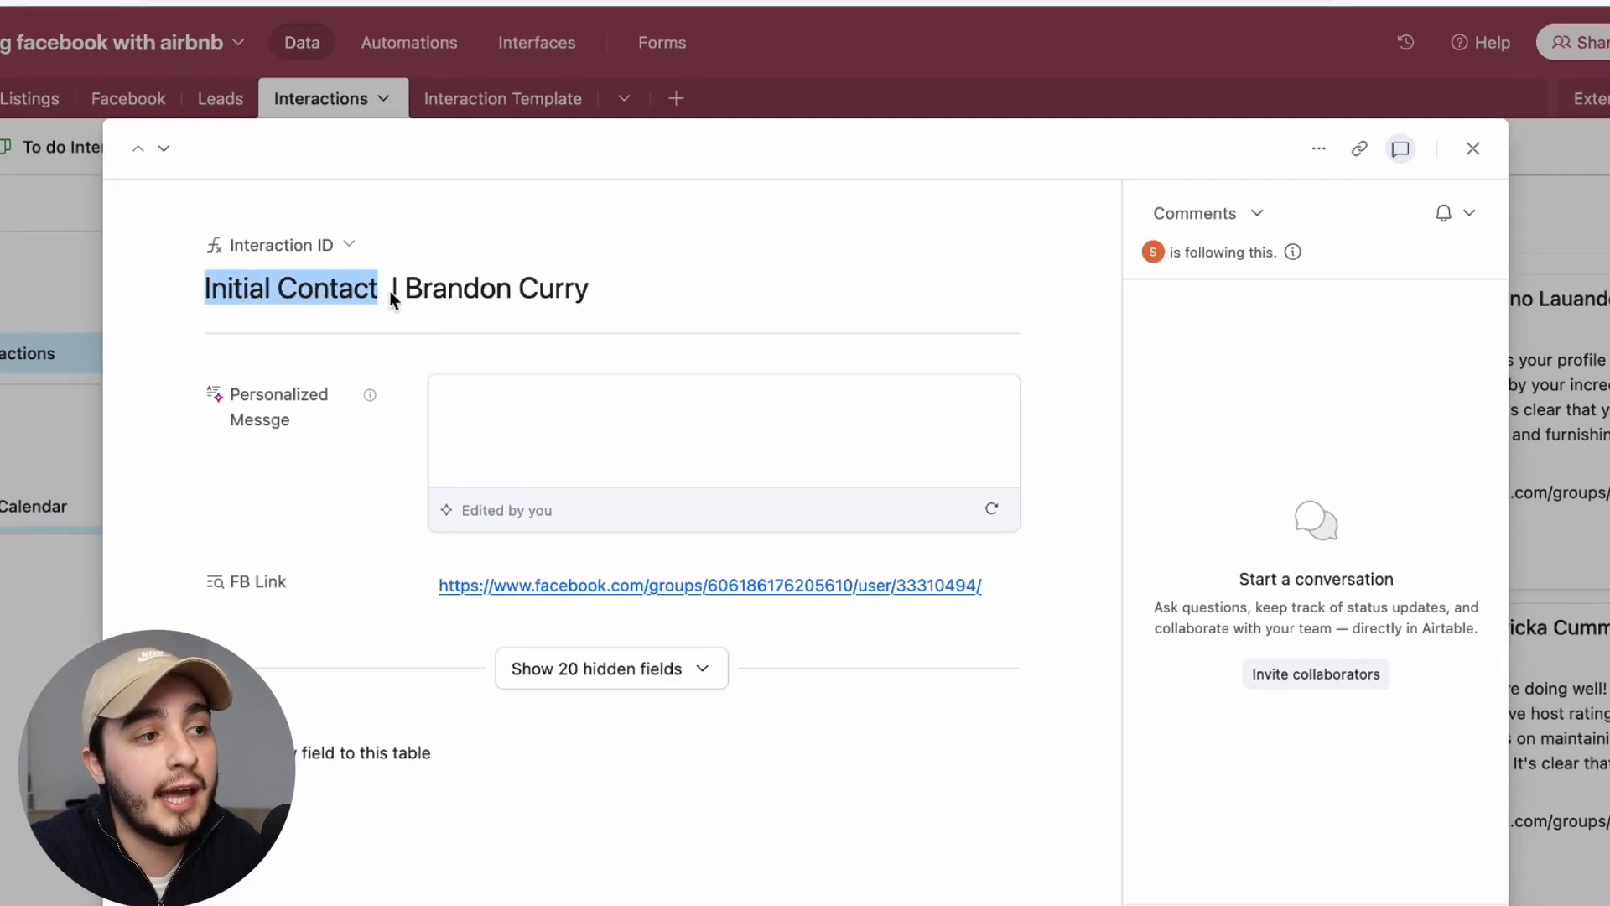
left_click_drag(404, 289, 929, 319)
left_click(525, 341)
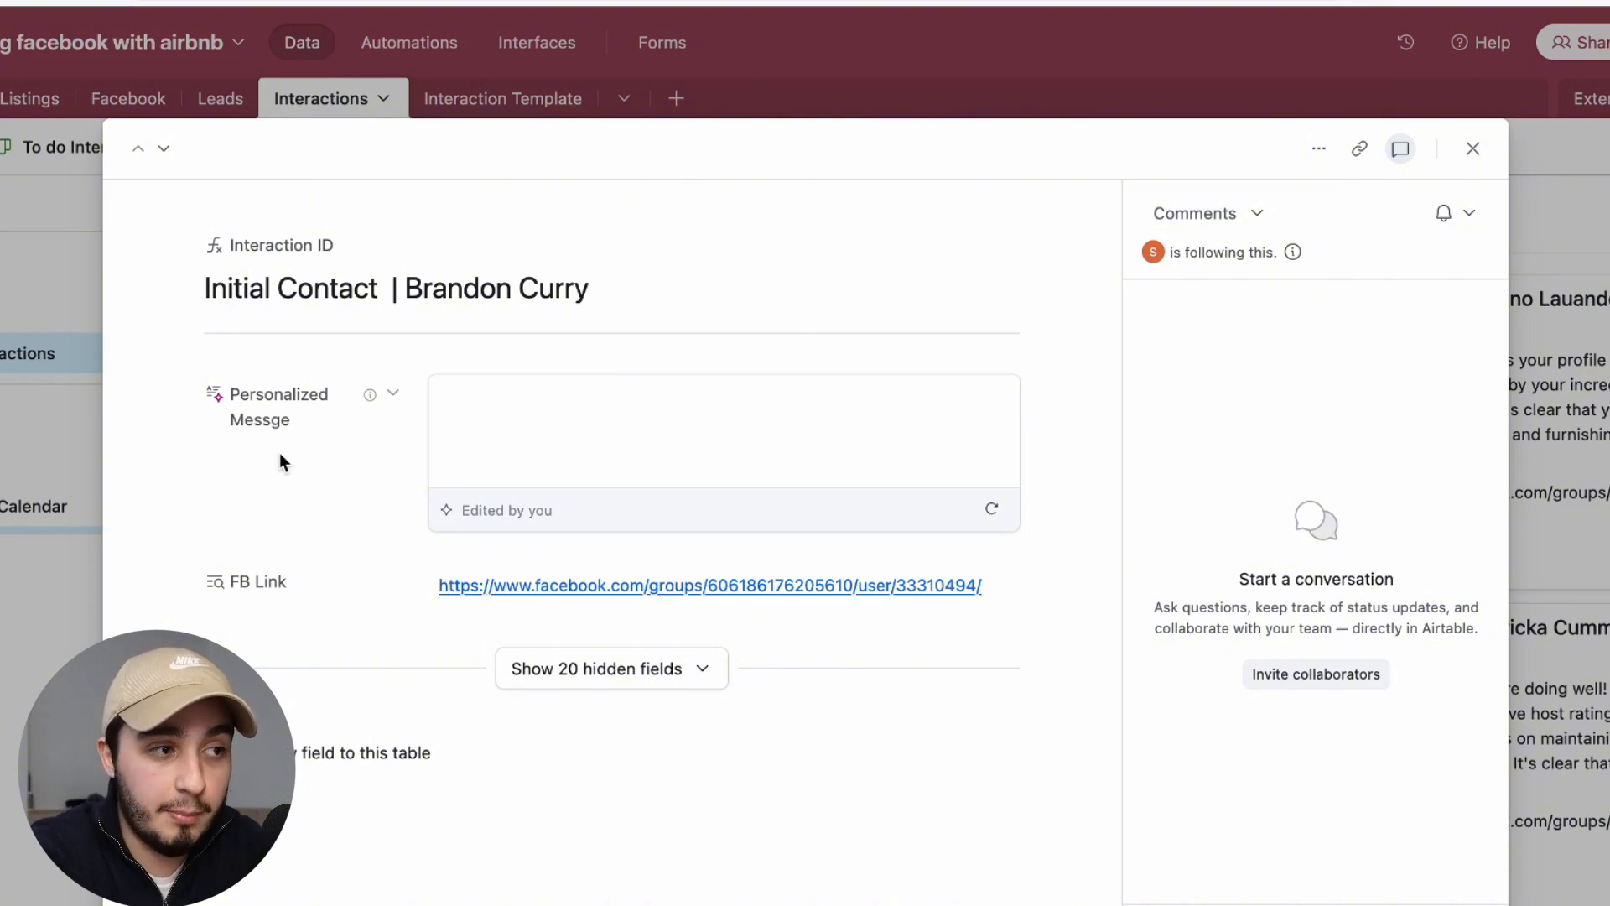
left_click(568, 432)
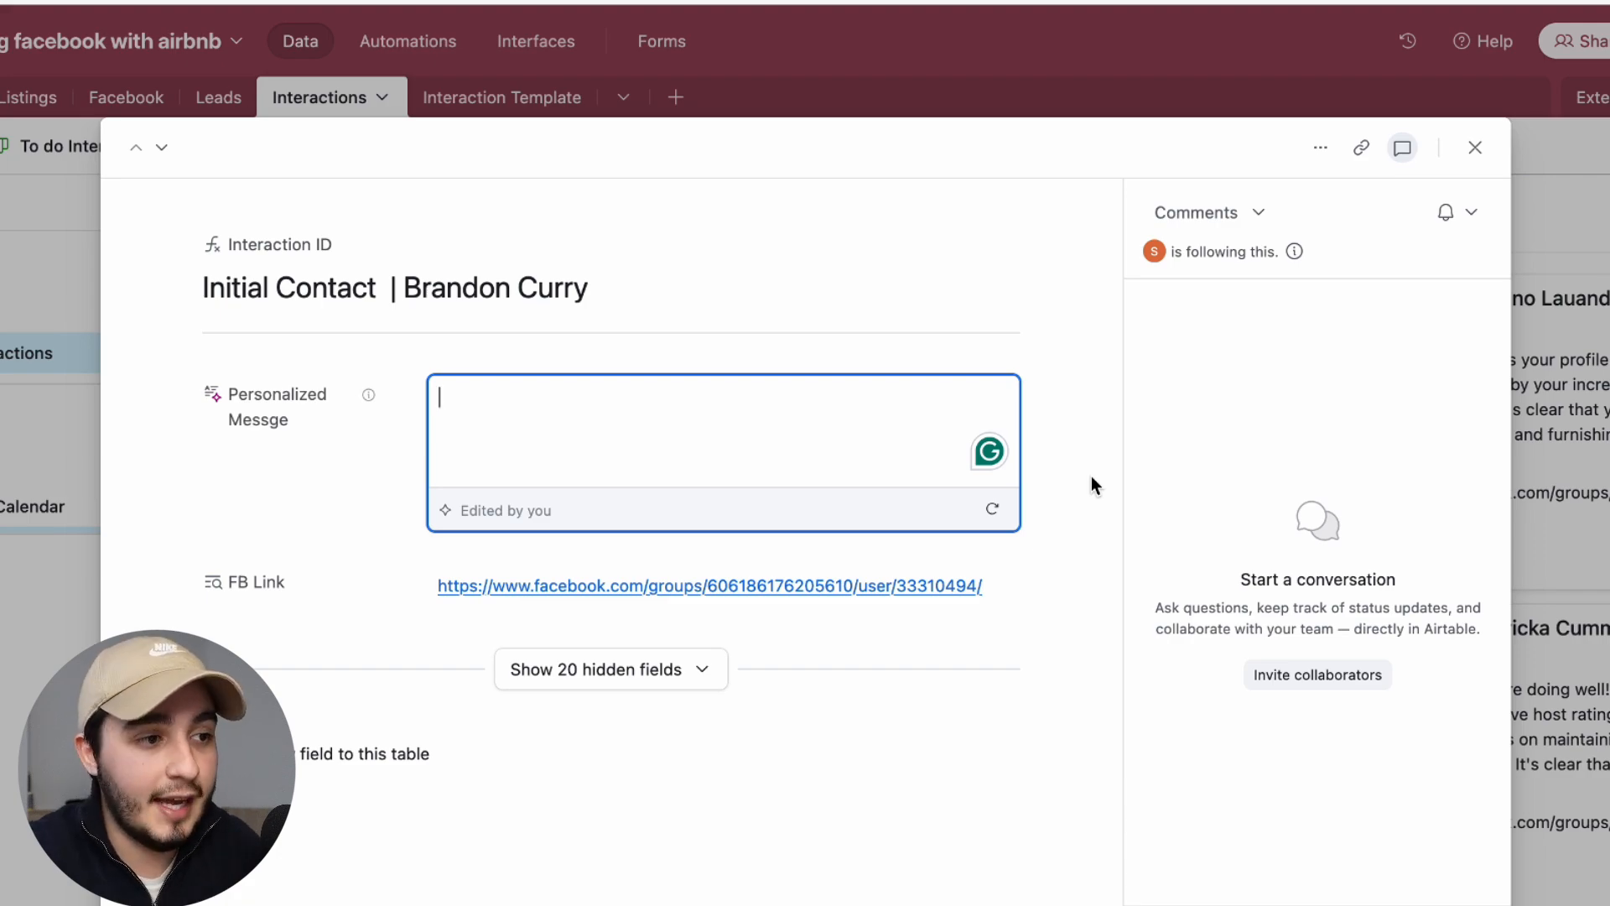
left_click(632, 662)
scroll(654, 667, "down", 5)
scroll(654, 667, "up", 5)
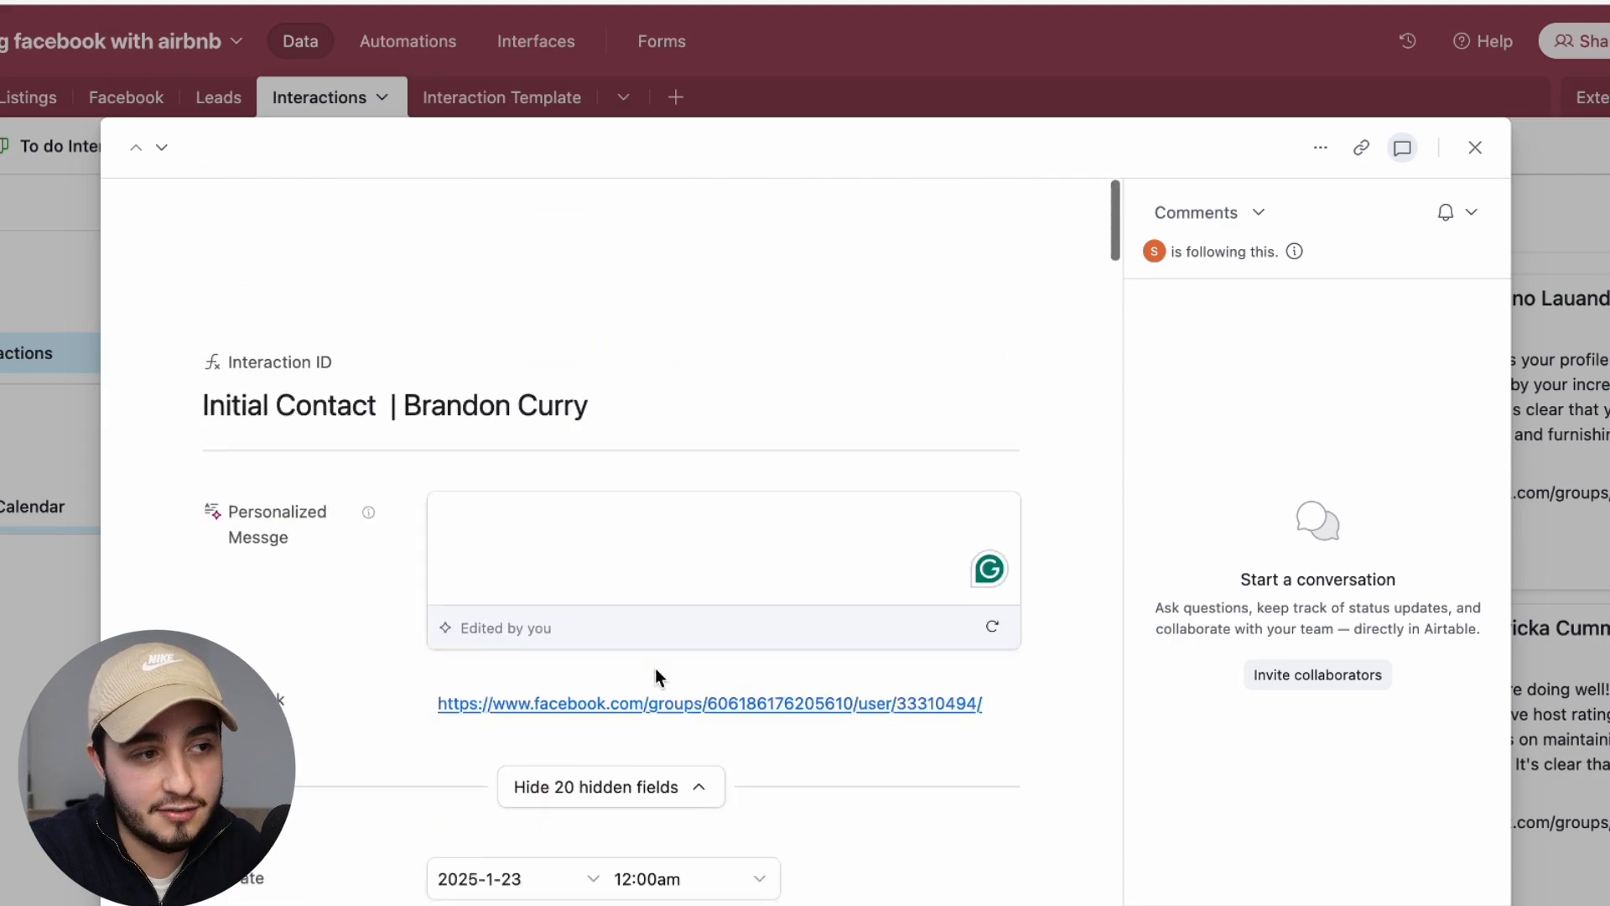
left_click(654, 668)
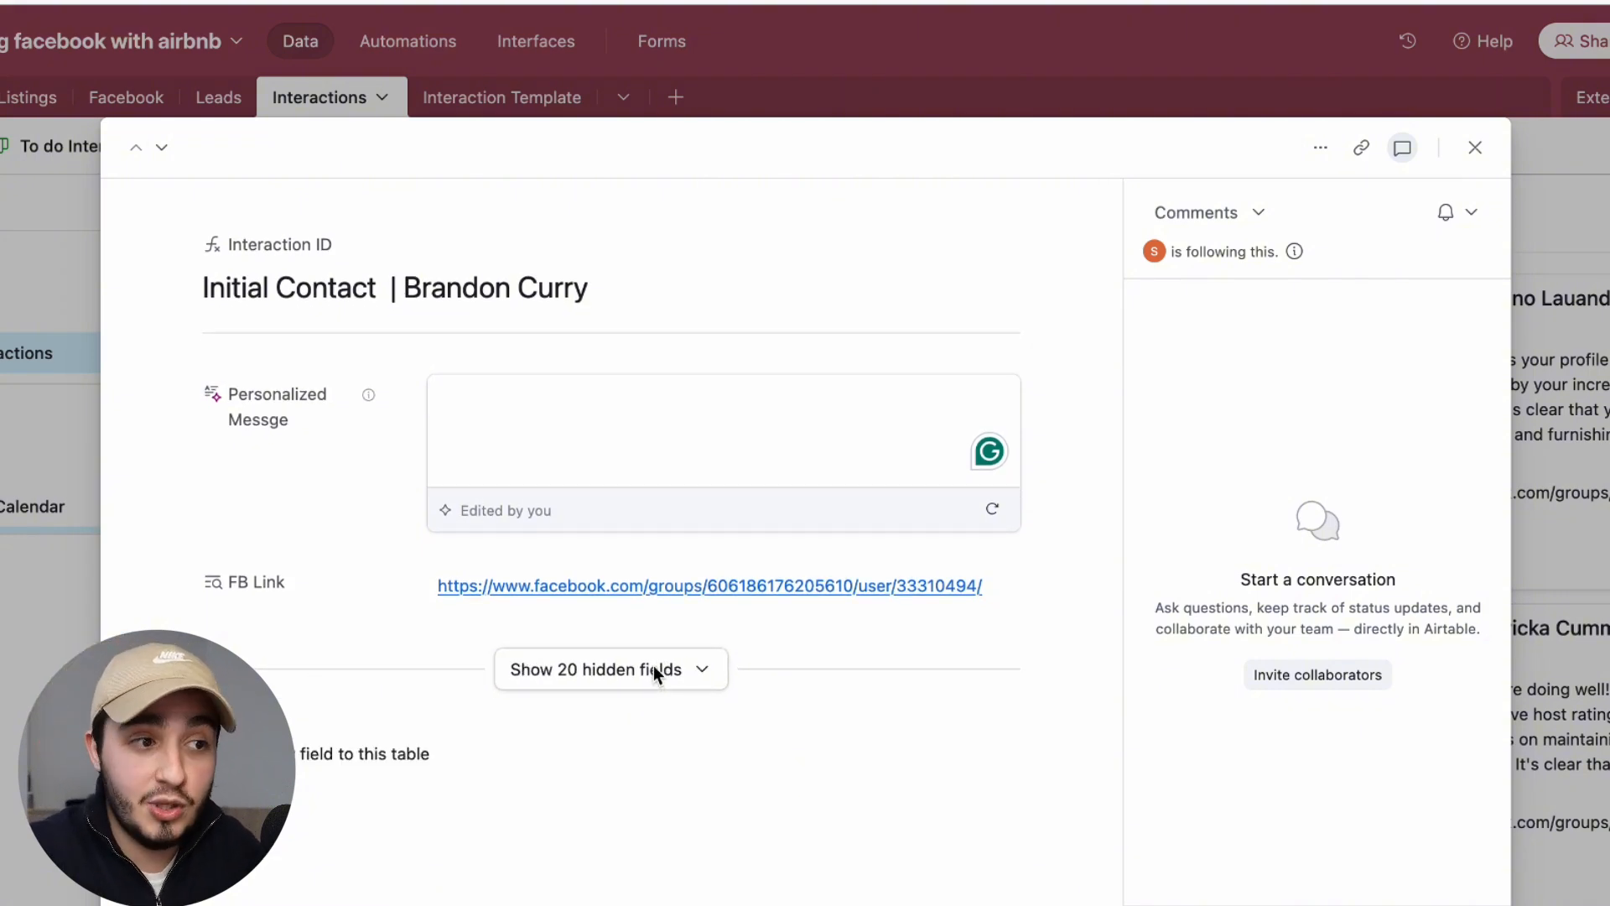
left_click_drag(1008, 587, 421, 586)
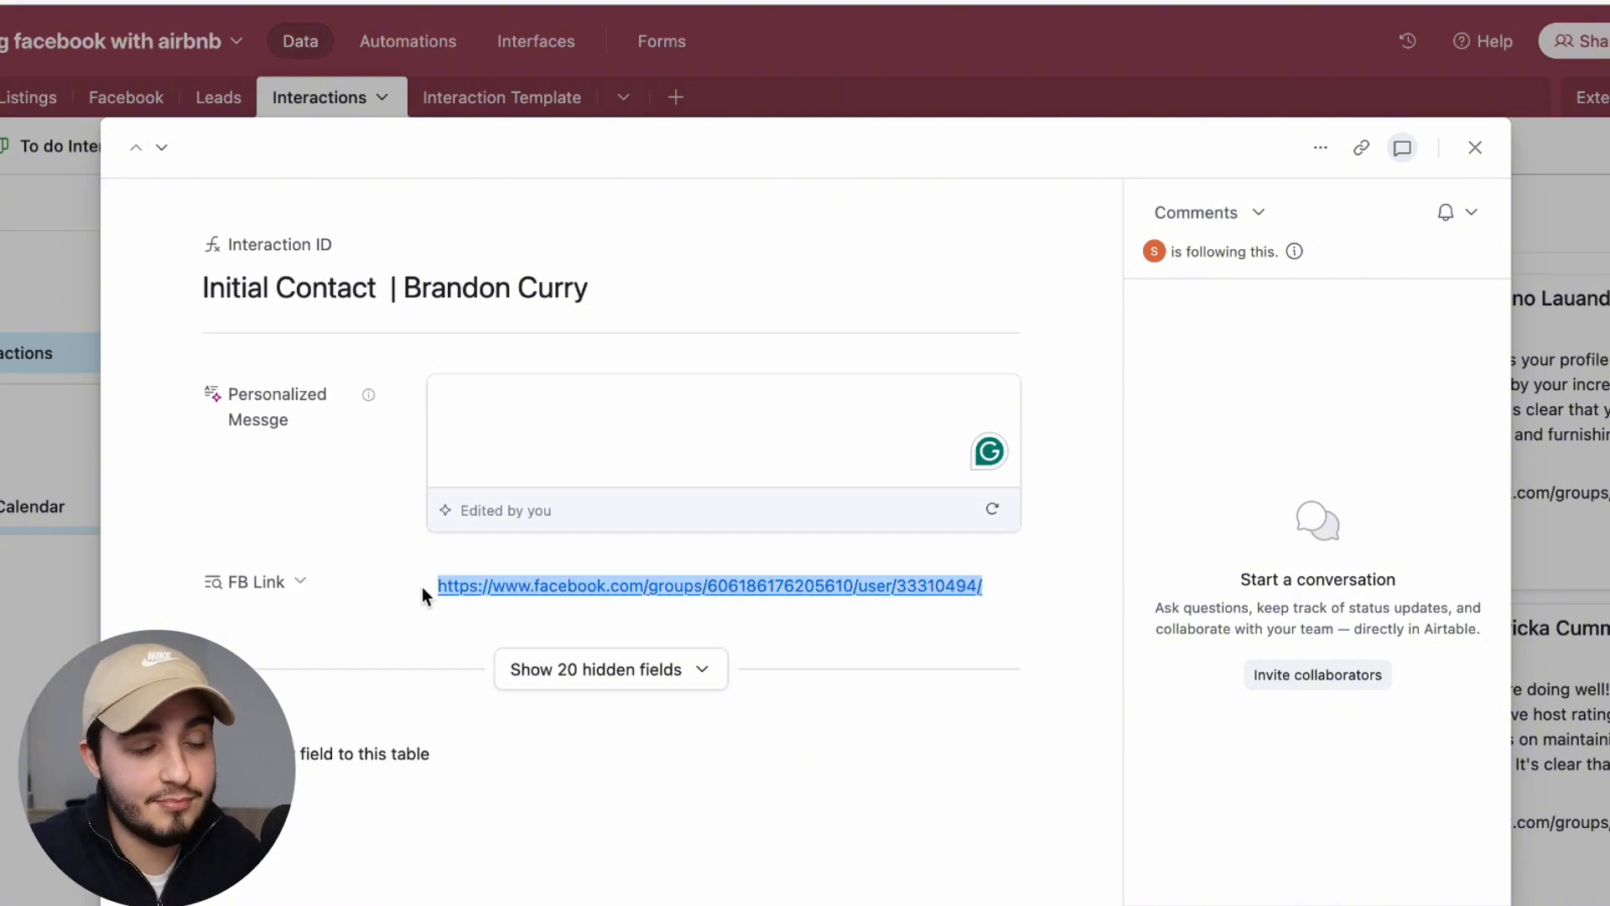
Generate the AI personalized message for the initial contact and delete the sentence "I hope you're doing well!" from it
left_click(987, 518)
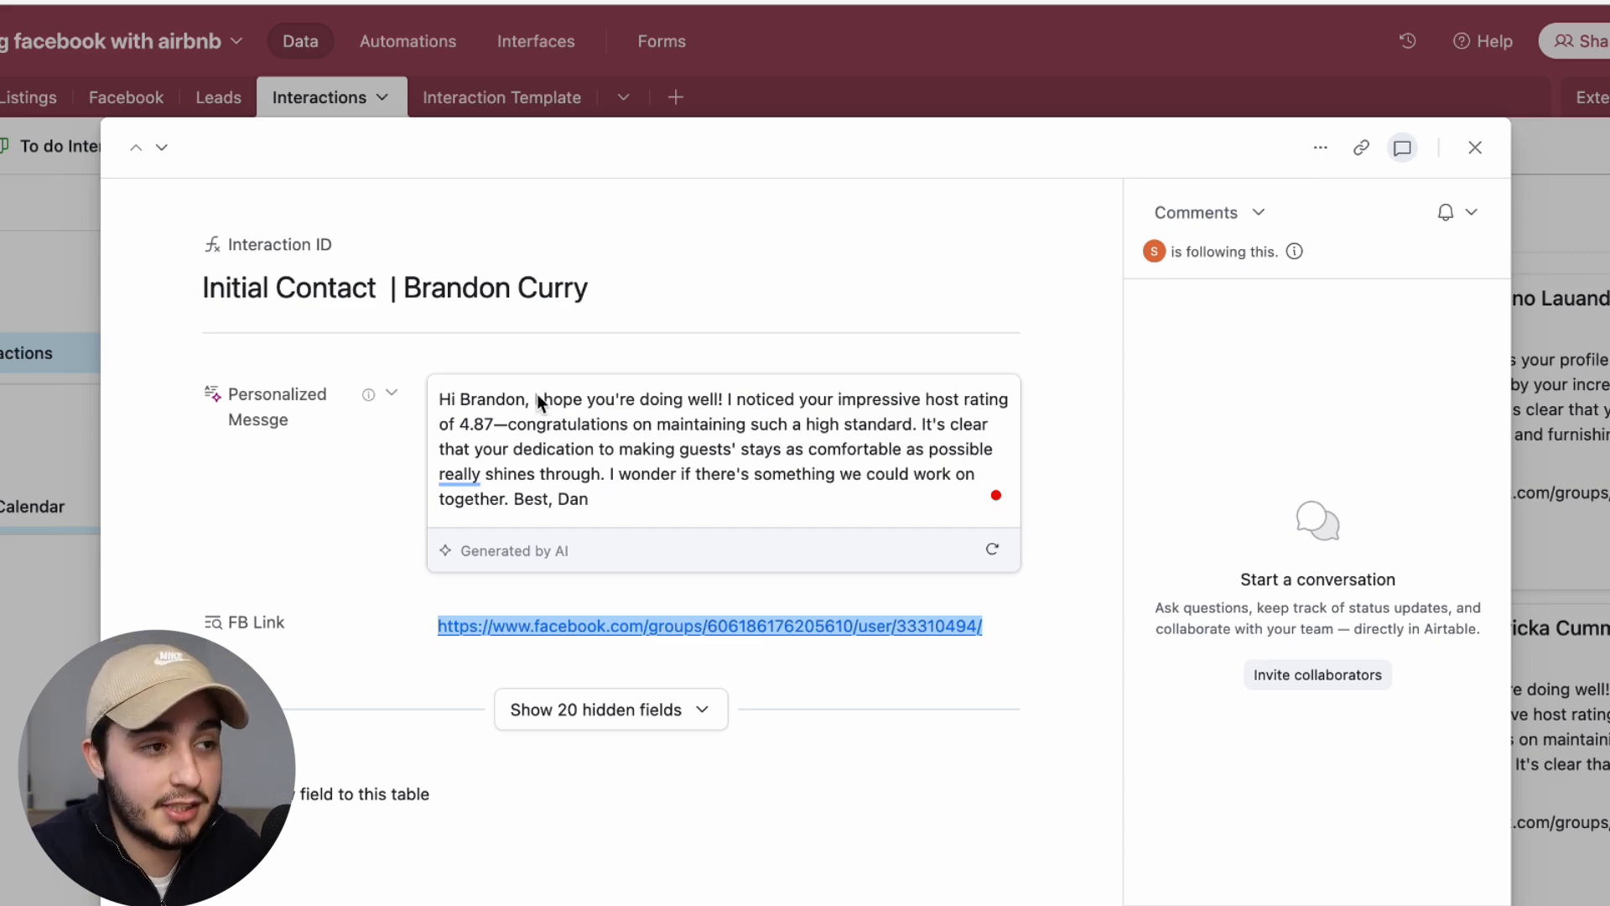
left_click_drag(531, 400, 702, 405)
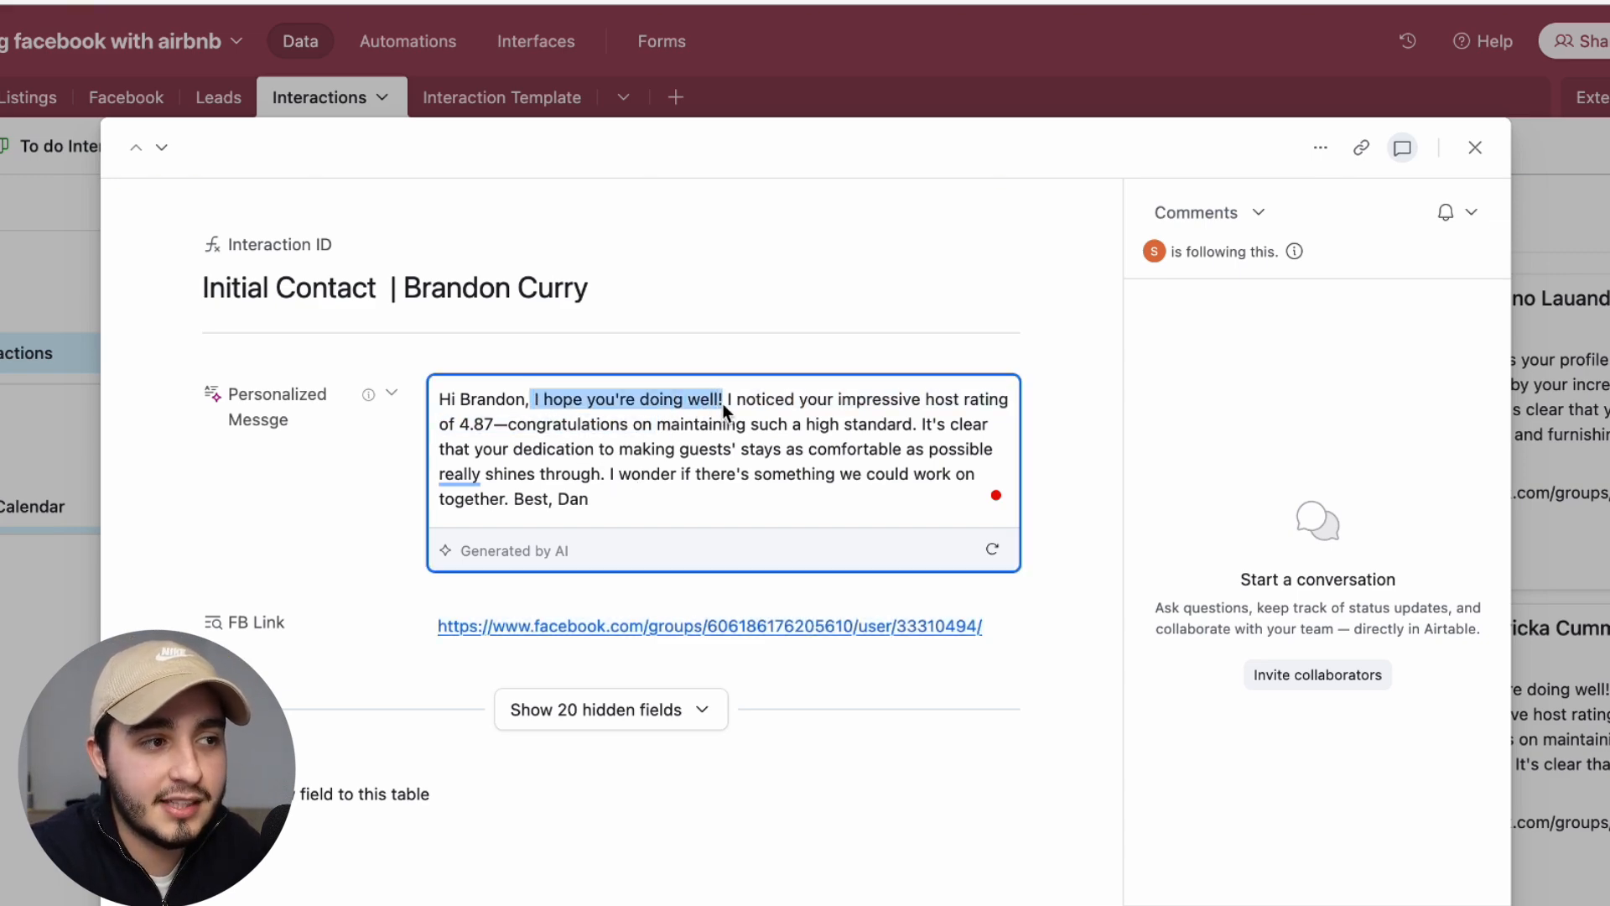
key("BackSpace")
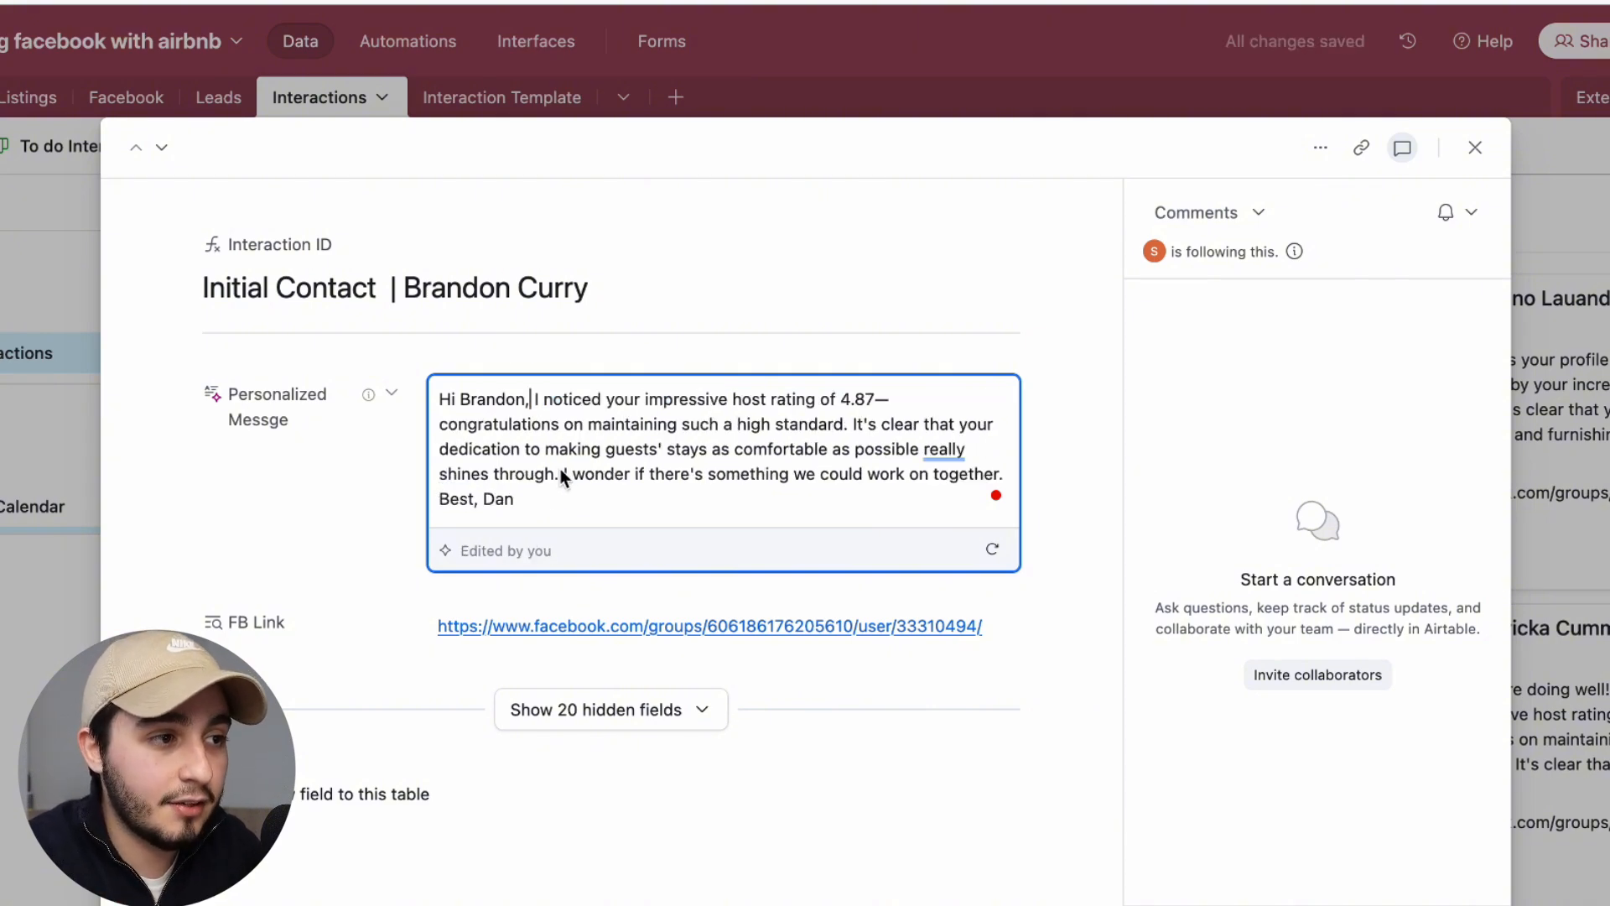
Add "in your reviews" after "shines through" in the personalized message
type(".")
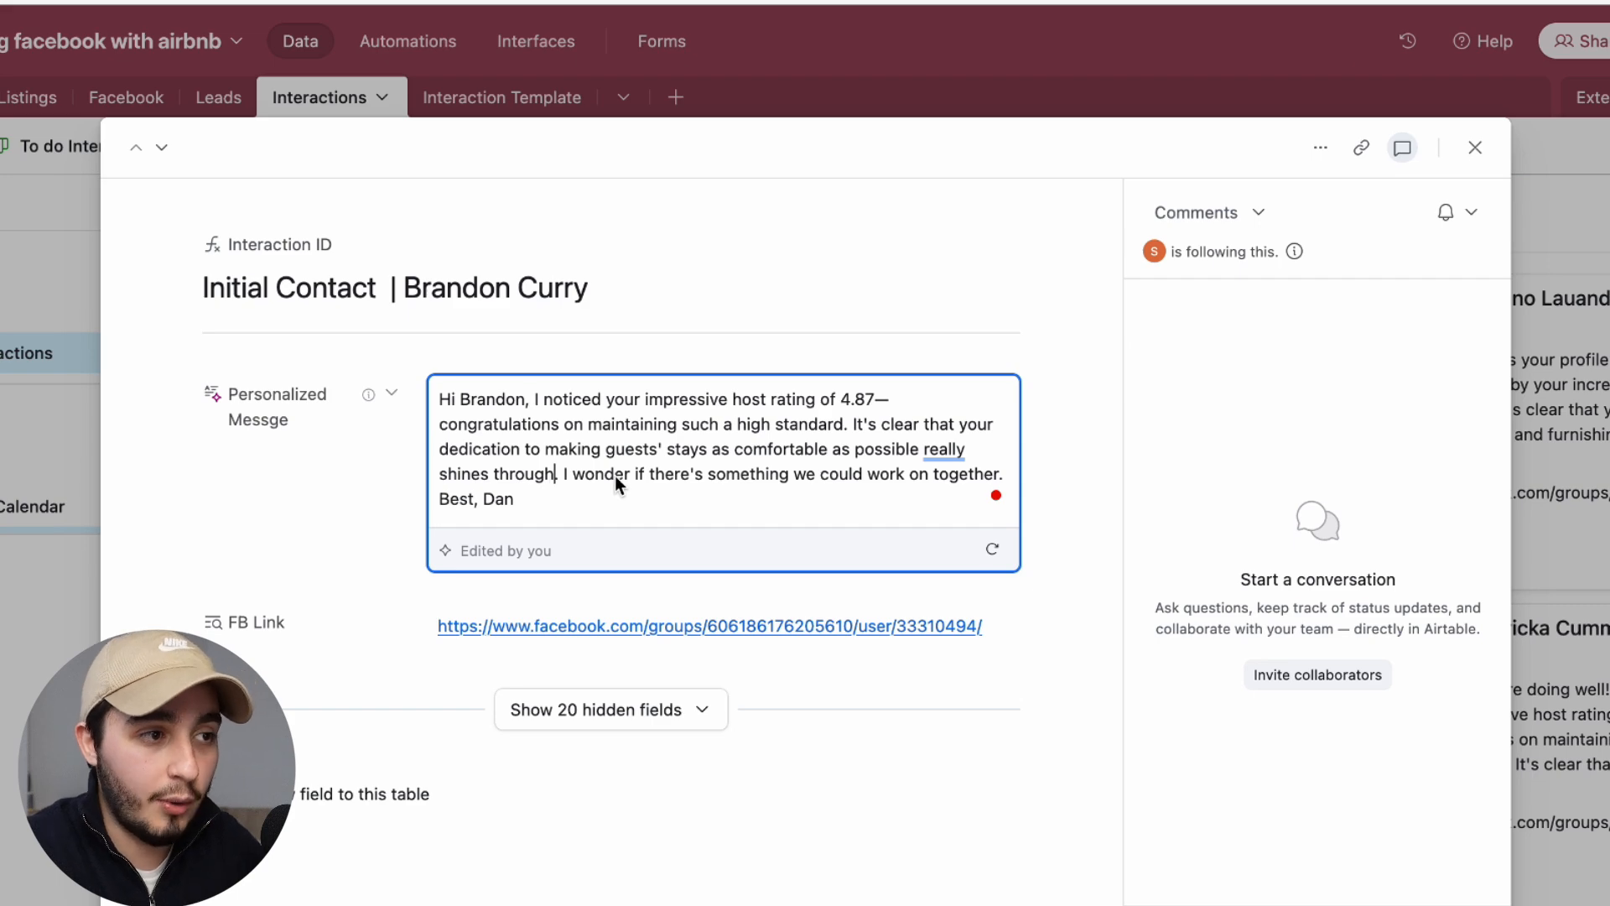
type(" in your ")
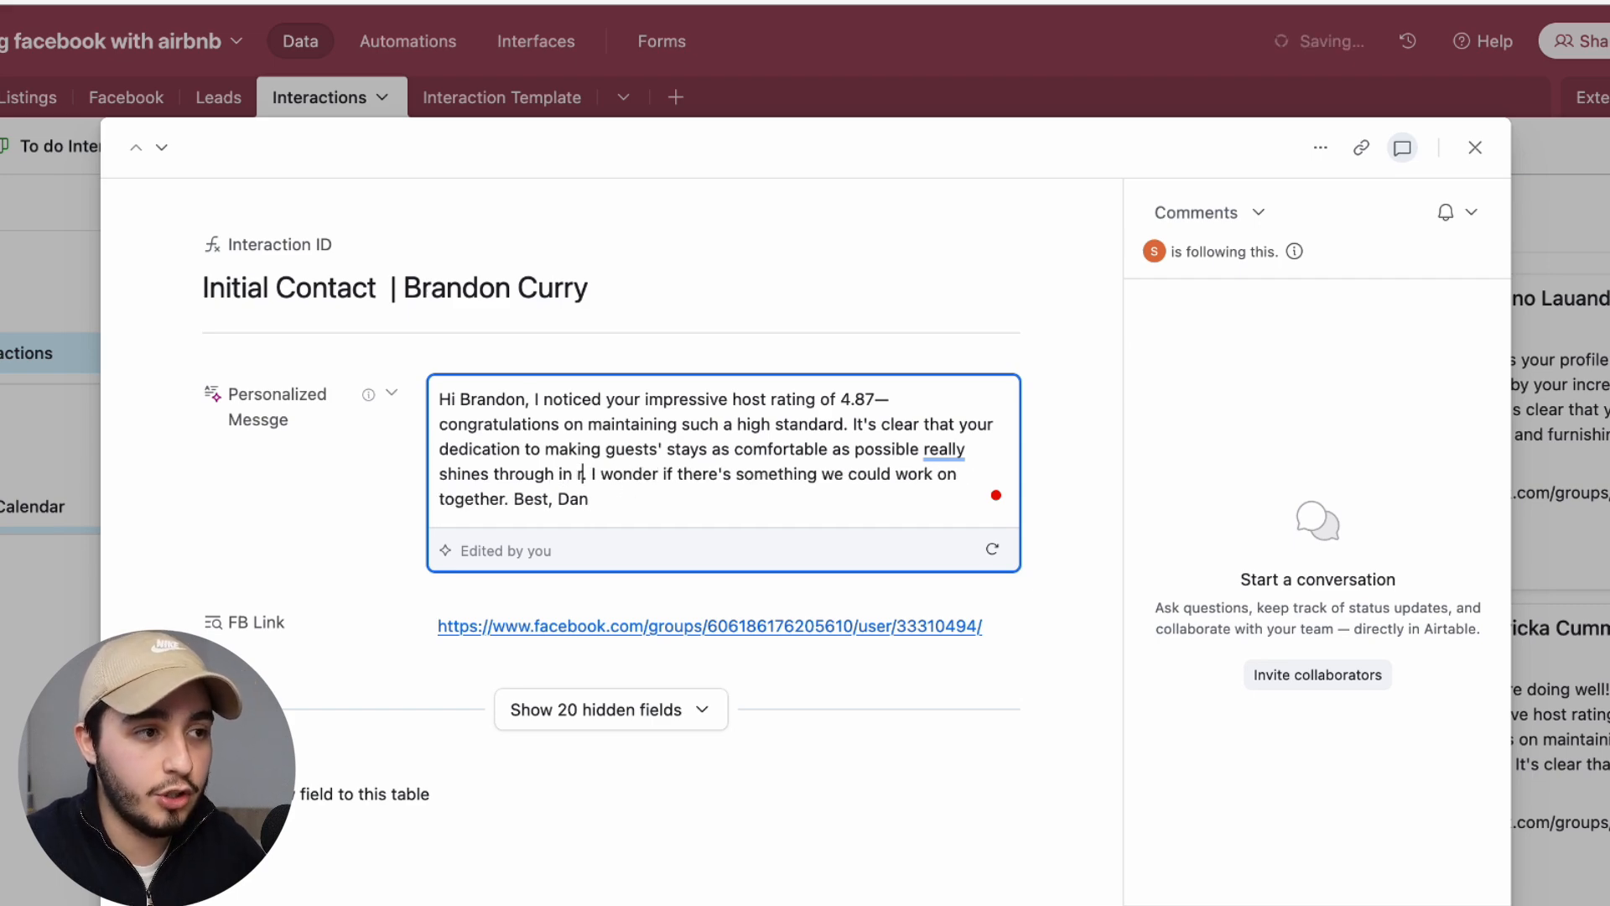
type("reviews")
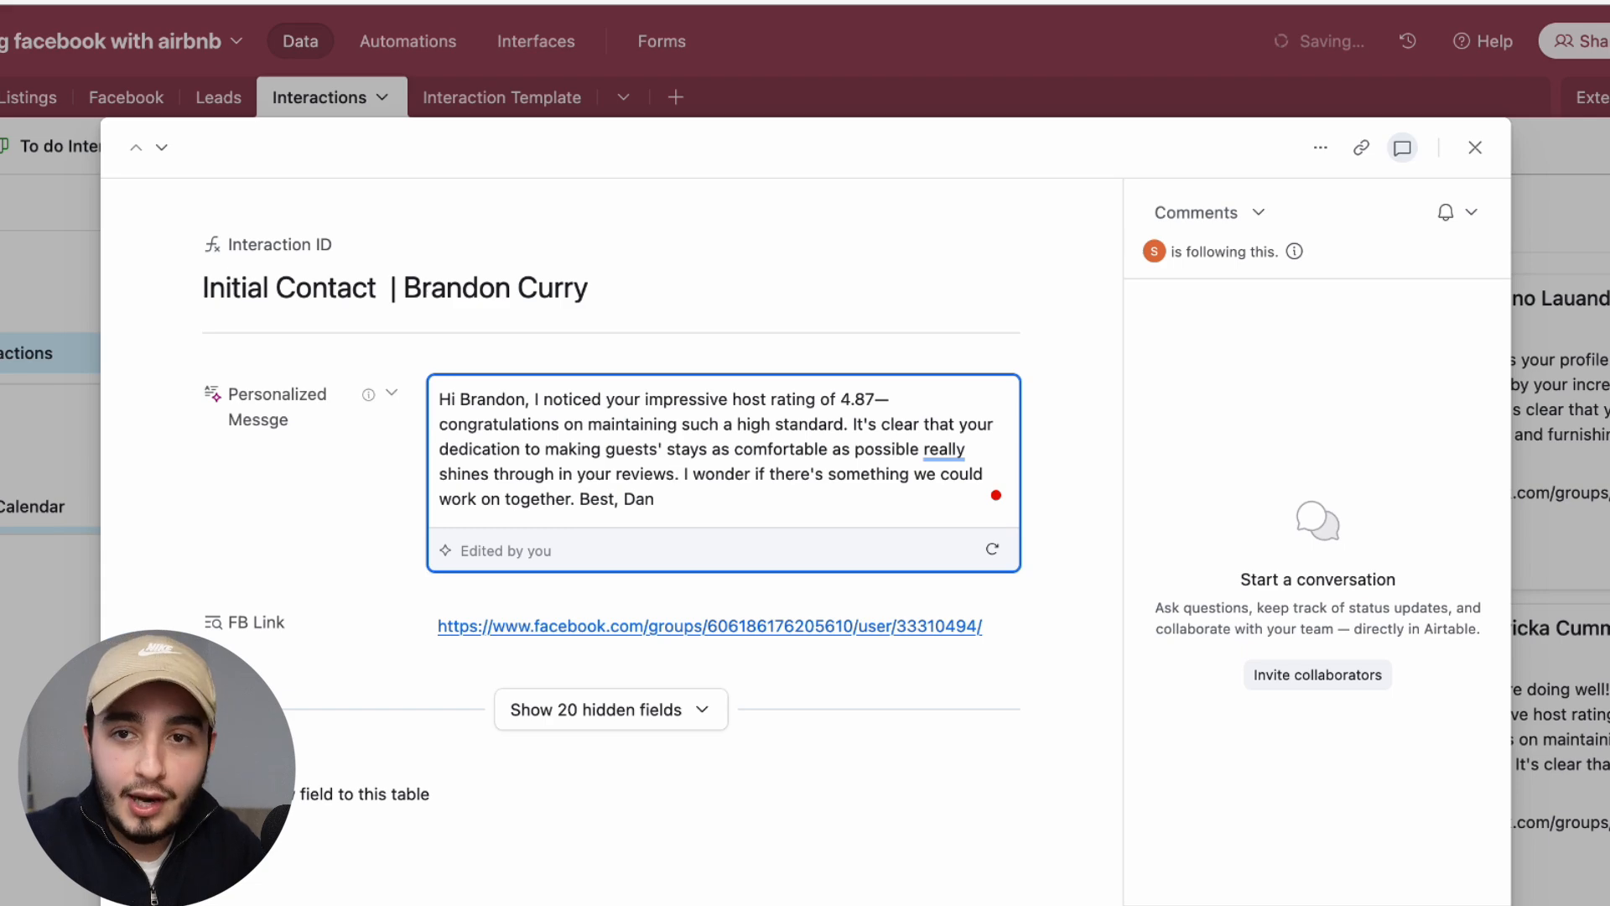
left_click_drag(663, 500, 429, 395)
mouse_move(706, 627)
left_mouse_down()
mouse_move(733, 653)
mouse_move(720, 632)
left_mouse_up()
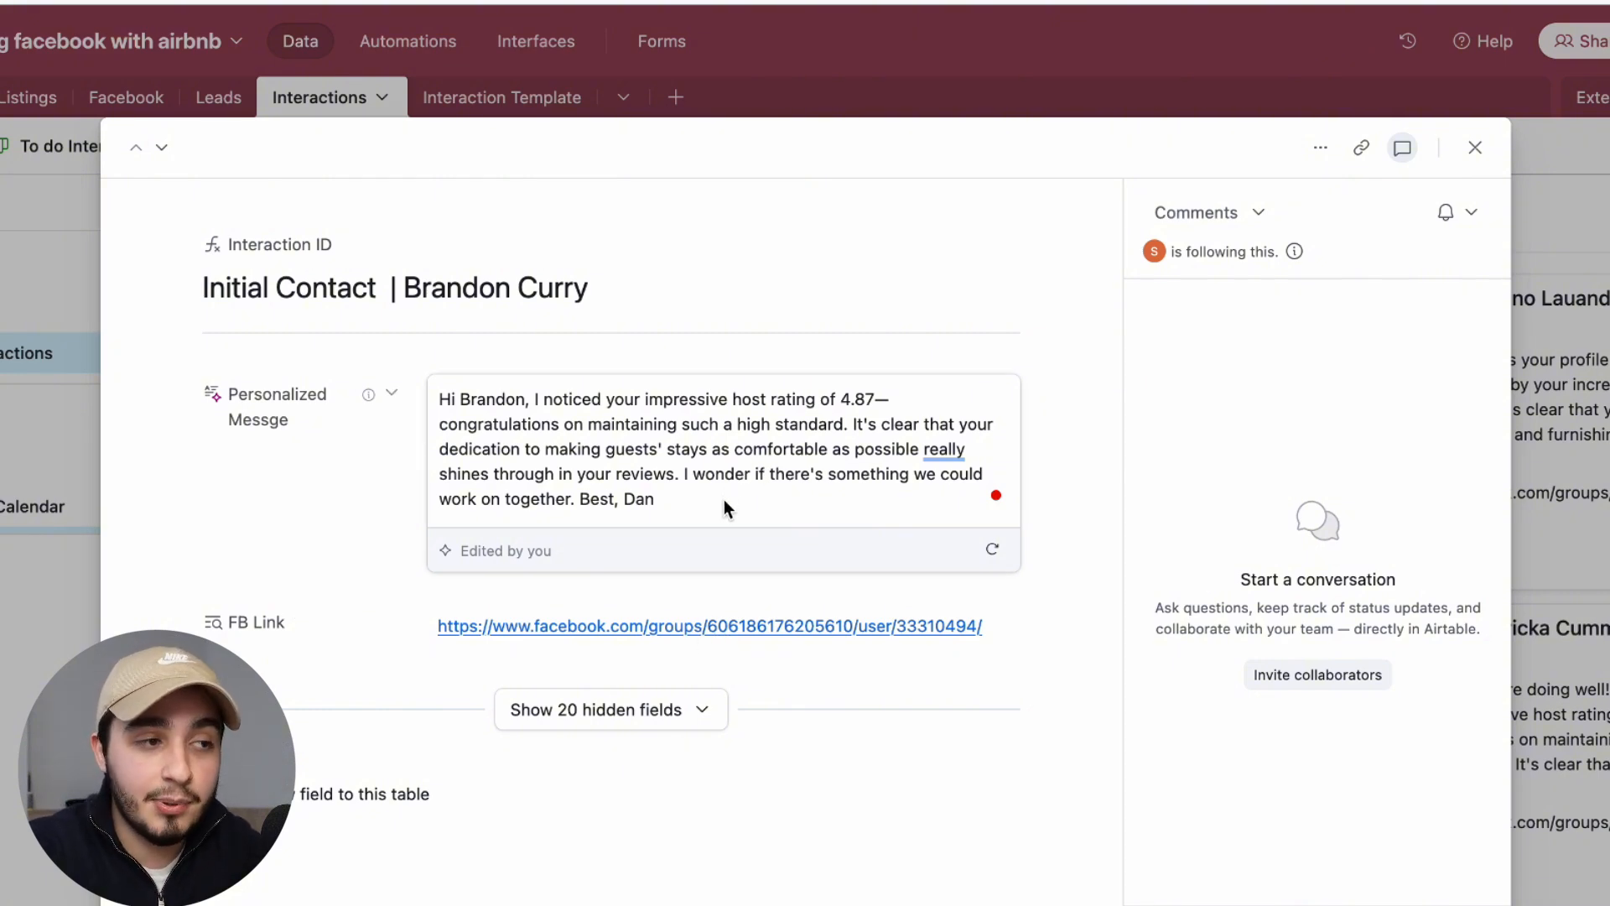
Replace the recipient's name in the greeting with the placeholder [name], and restore the recipient's first name
double_click(486, 401)
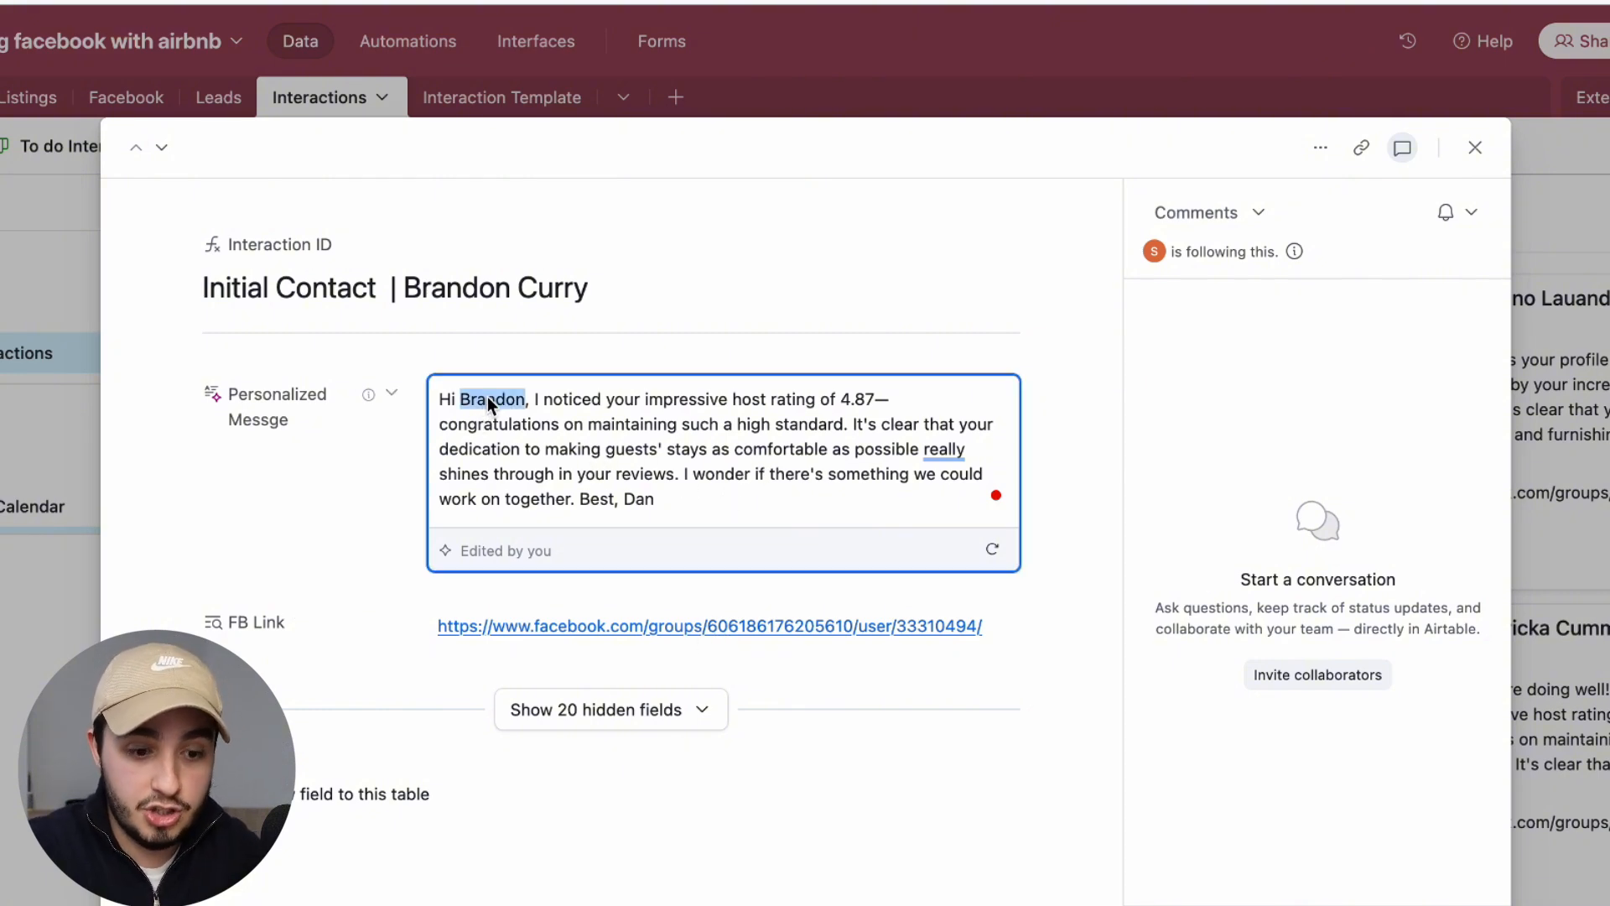
type("[name")
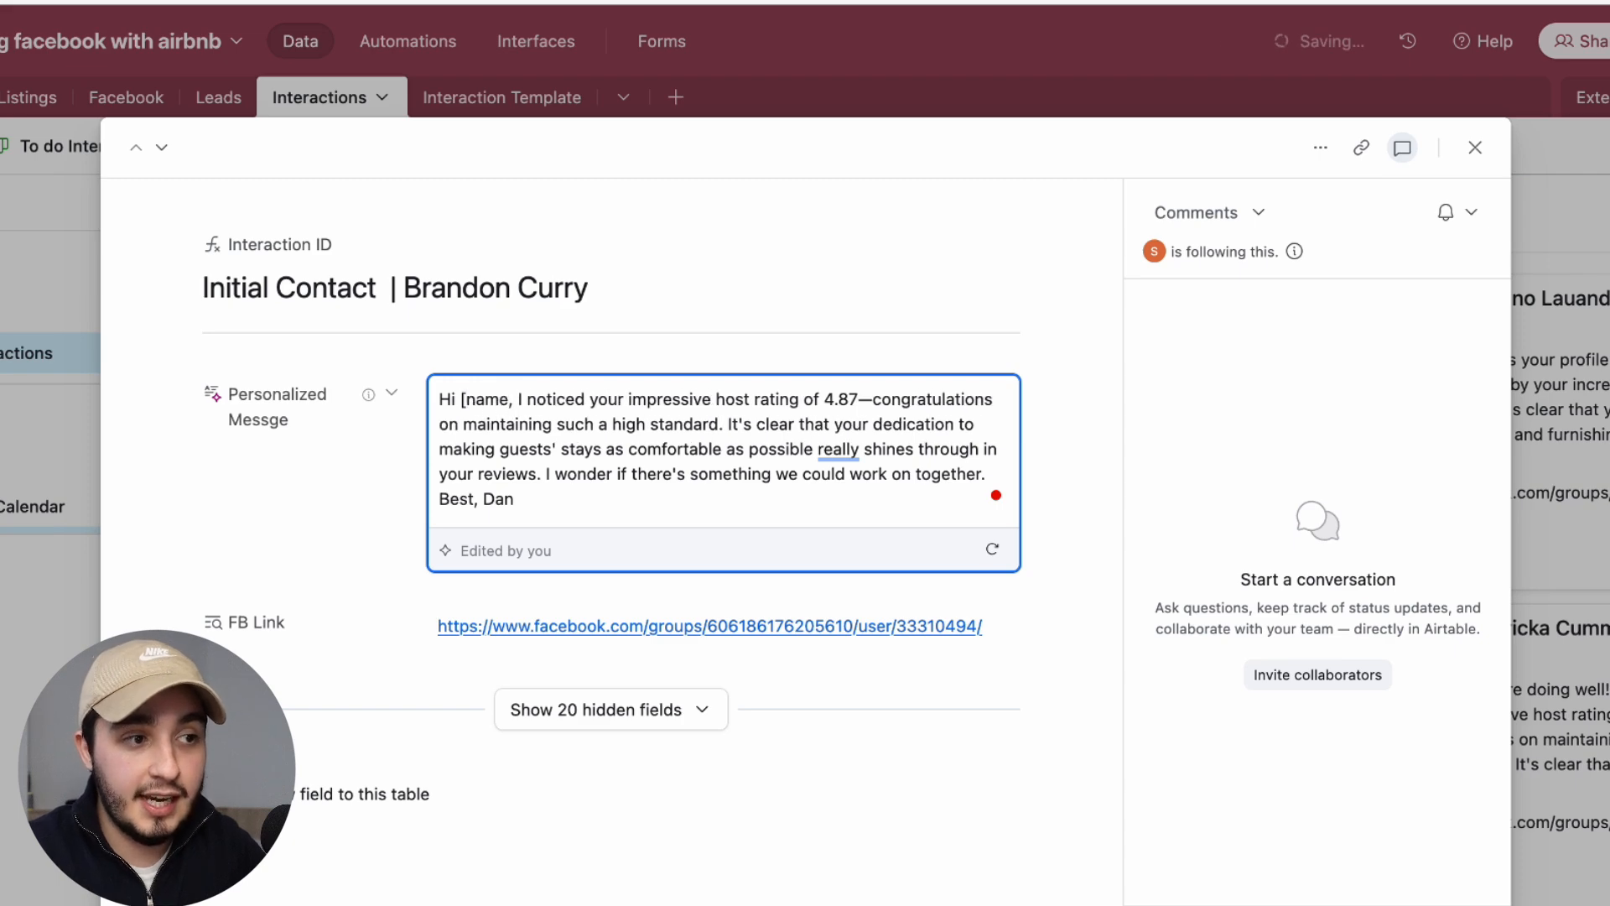
type("]")
key("BackSpace")
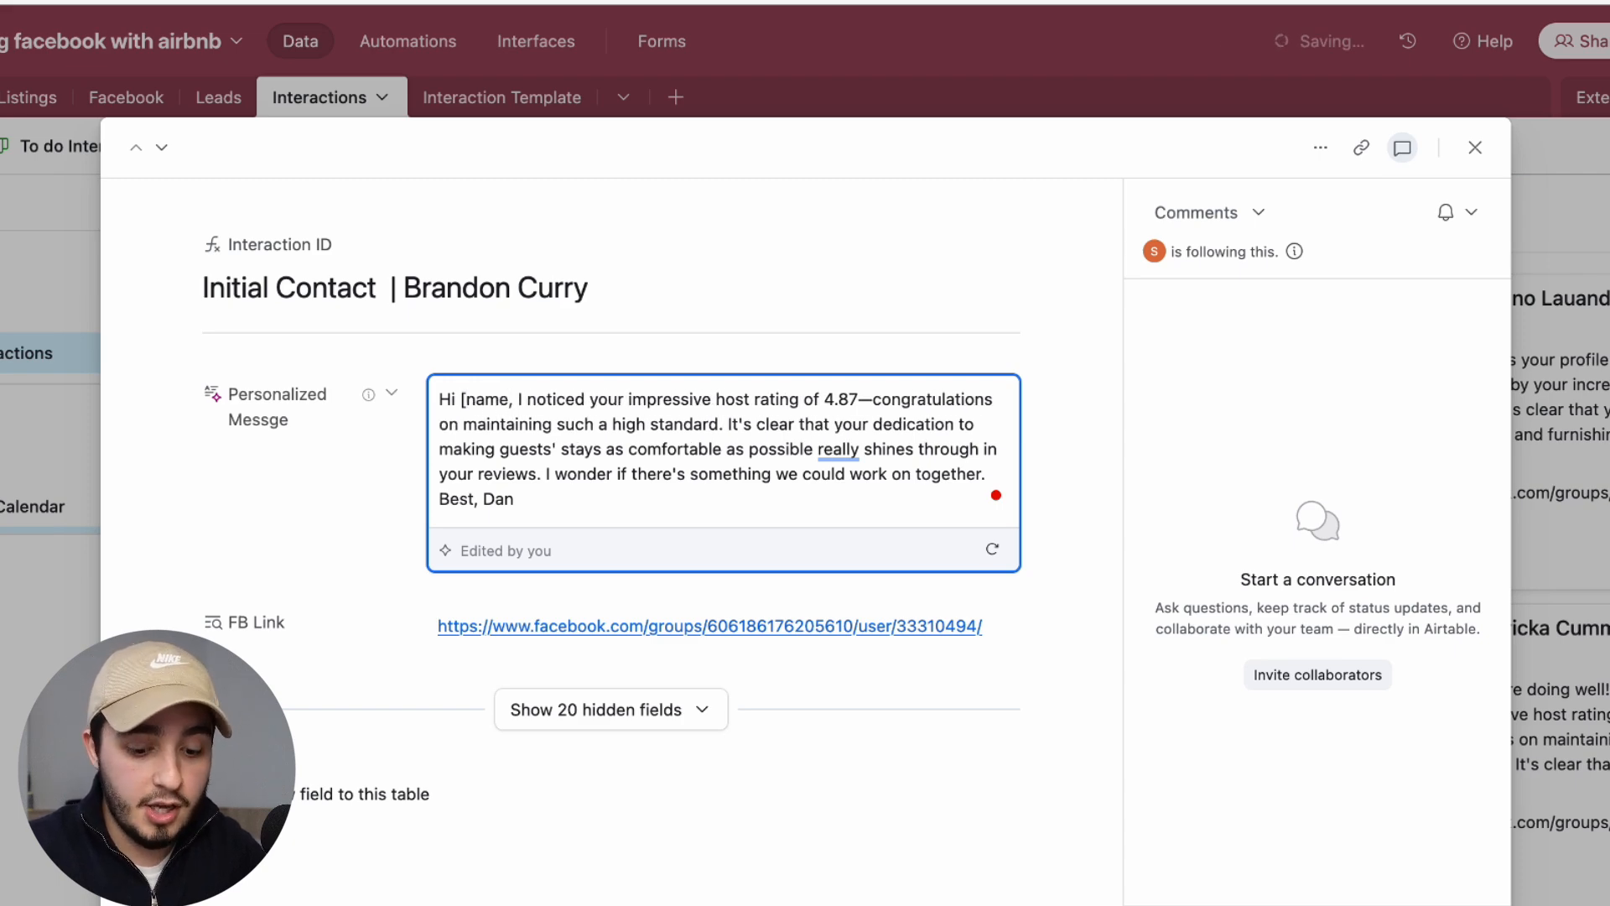
type("]")
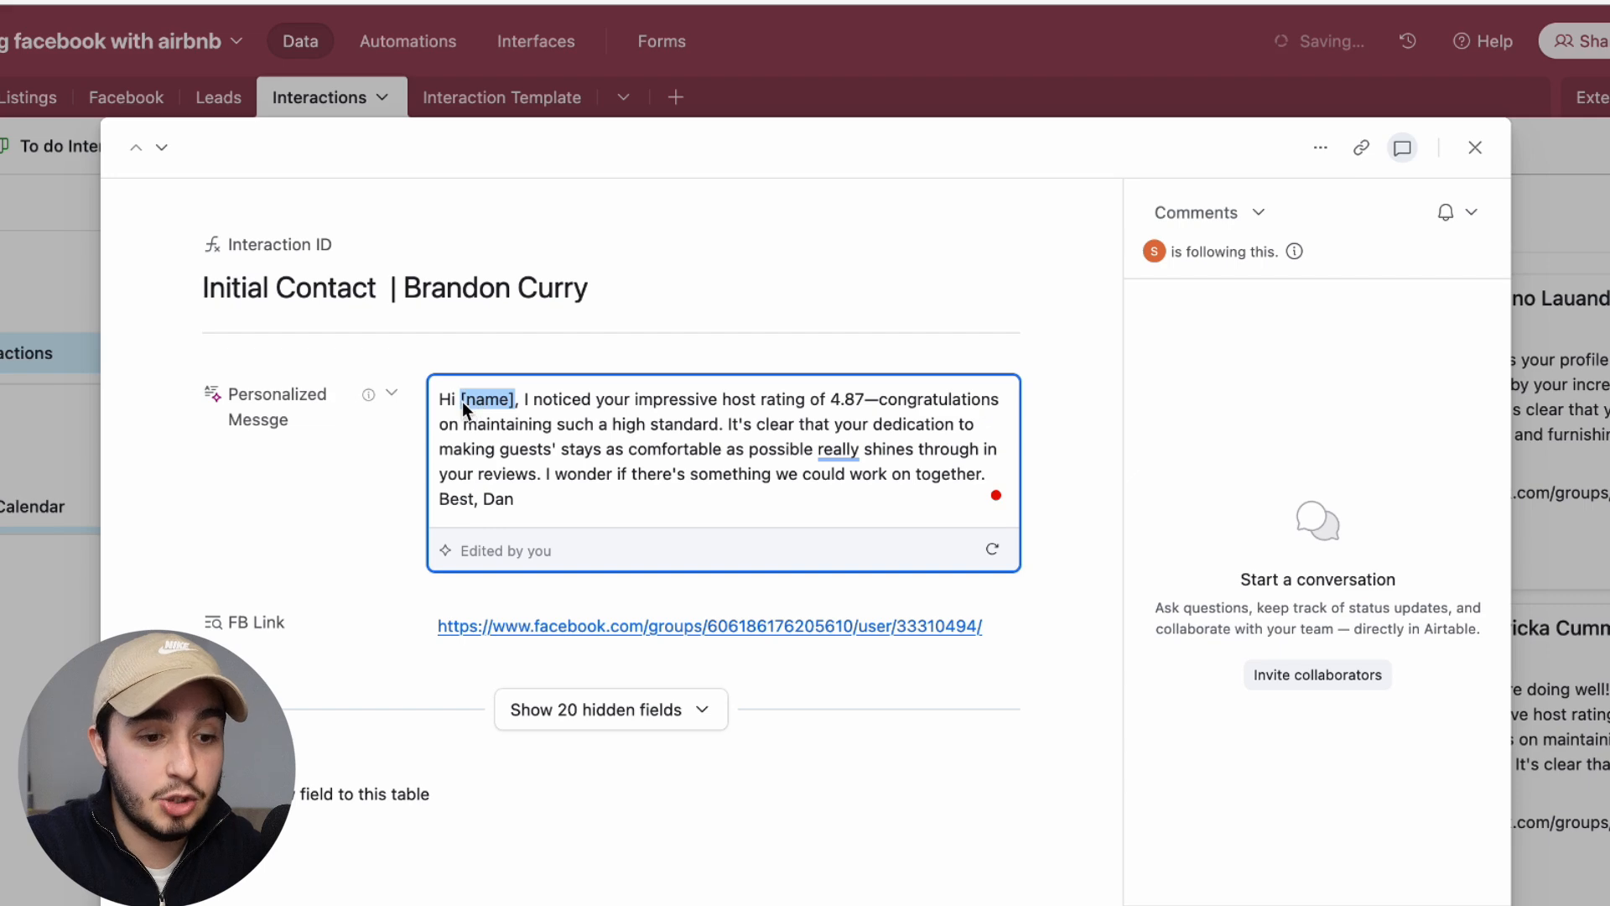
key("BackSpace")
key("BackSpace")
type("Ben")
key("BackSpace")
key("BackSpace")
key("BackSpace")
type("Brandon")
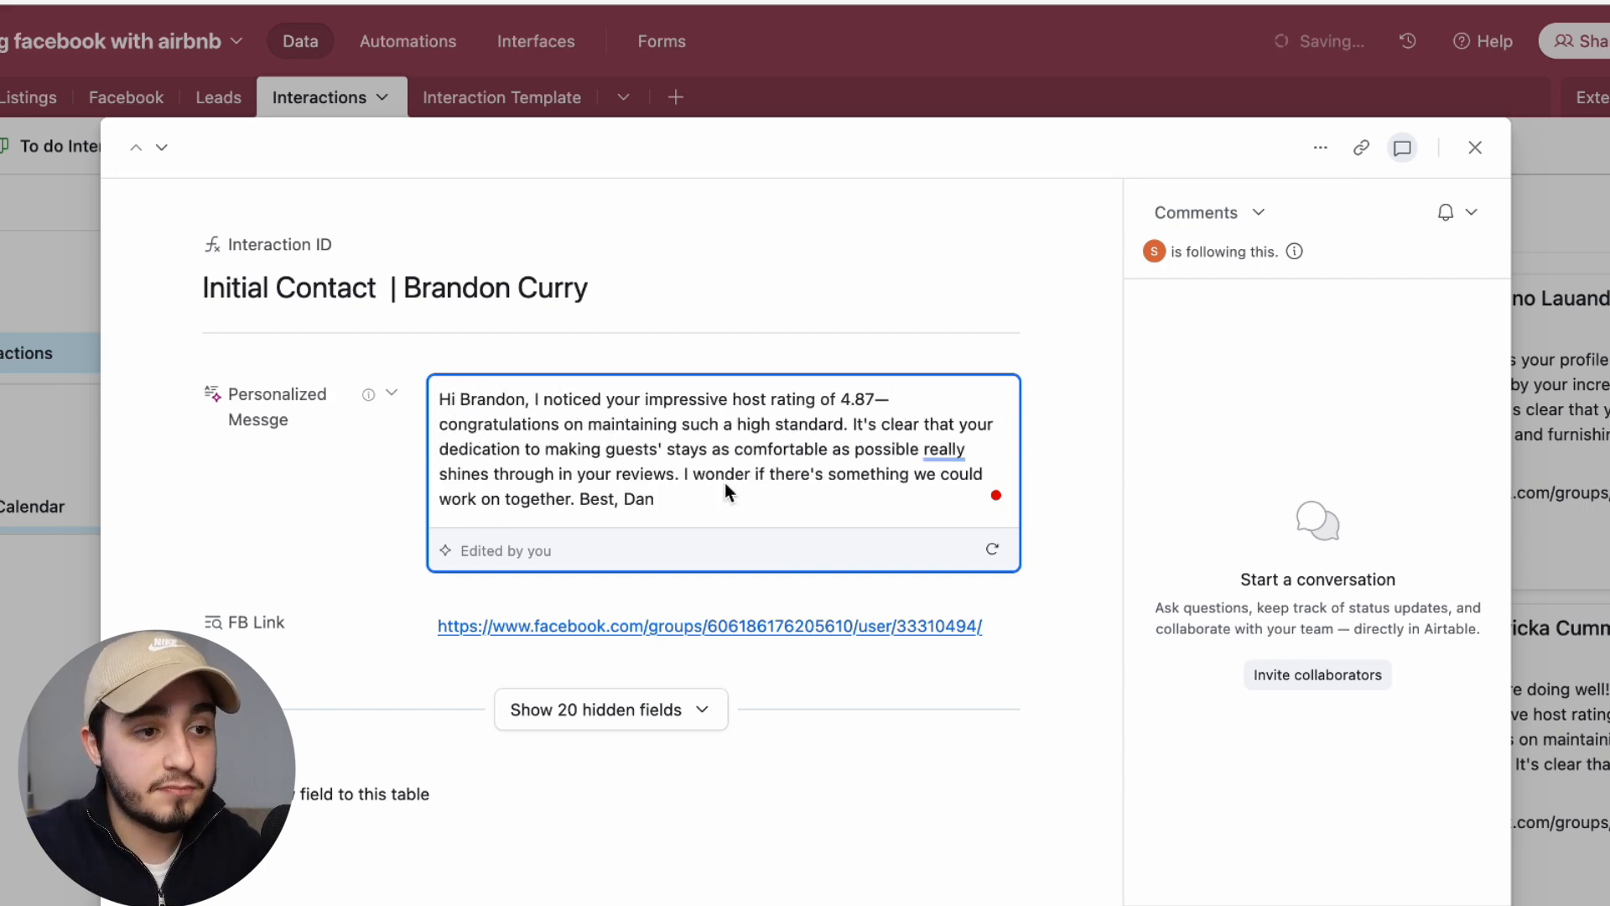
Close the record and move the Initial Contact card from the Todo column to Done
left_click(1473, 148)
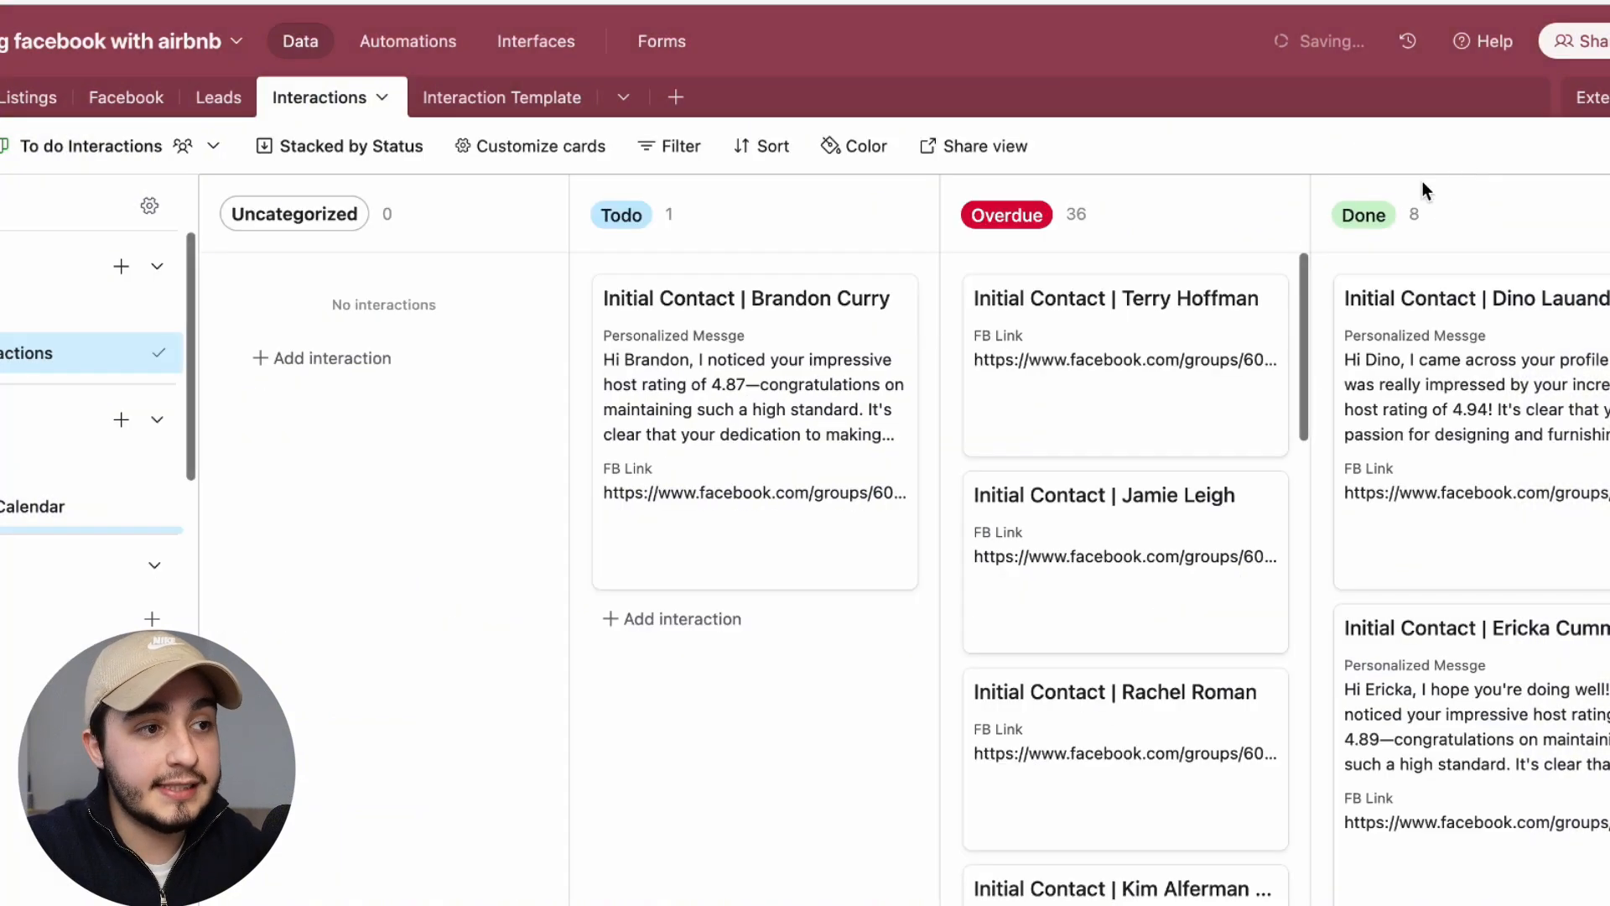
left_click_drag(781, 315, 1308, 304)
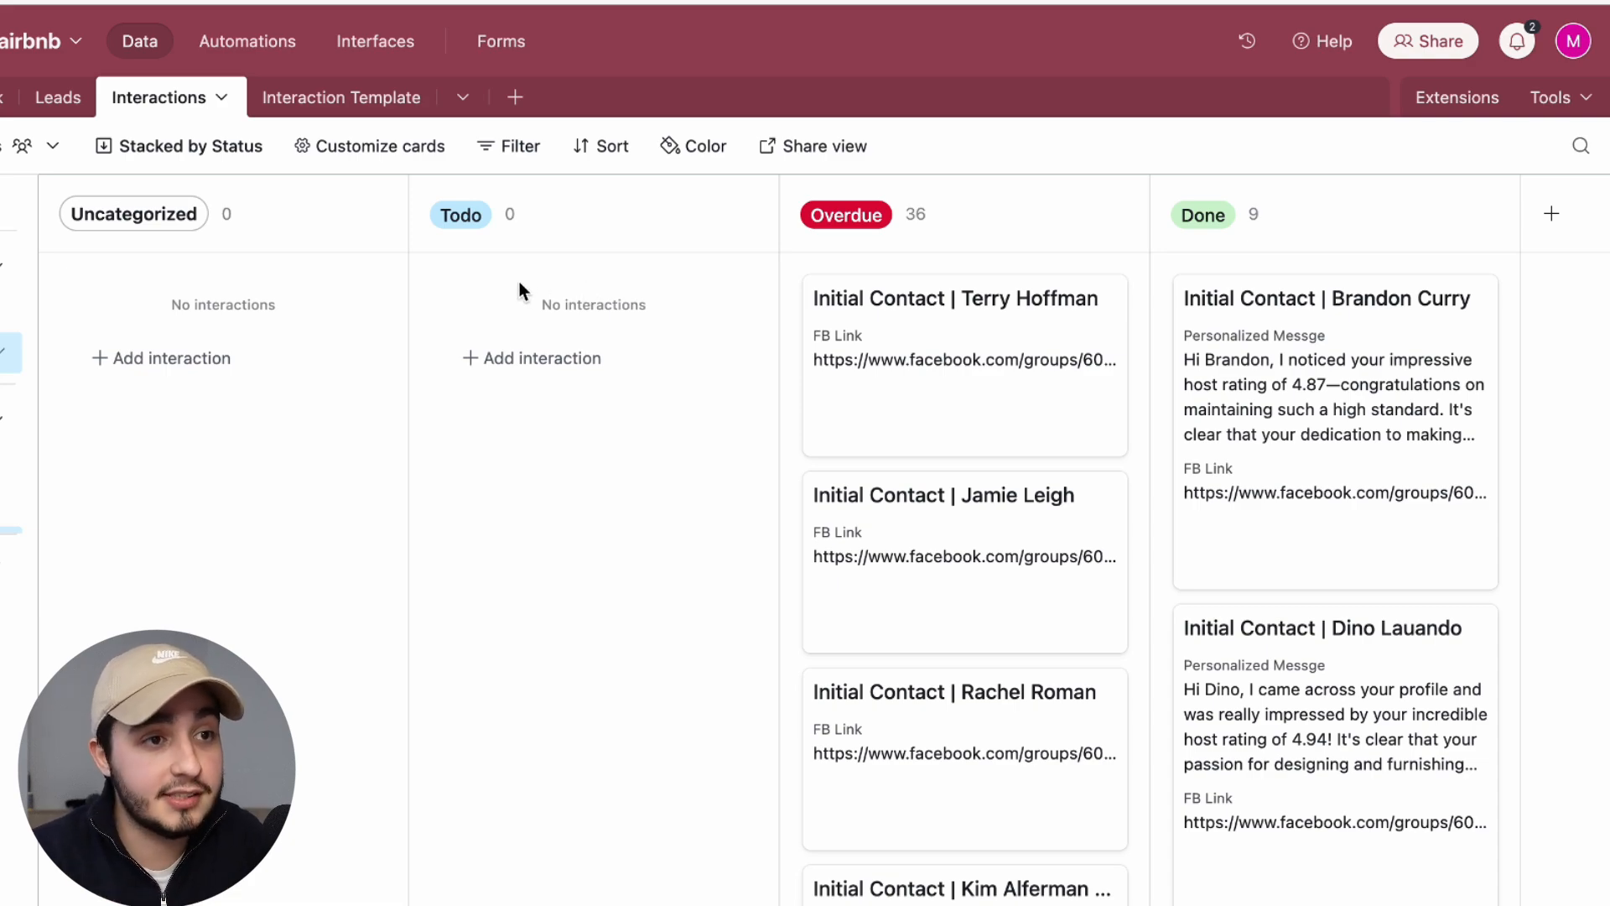
left_click(98, 53)
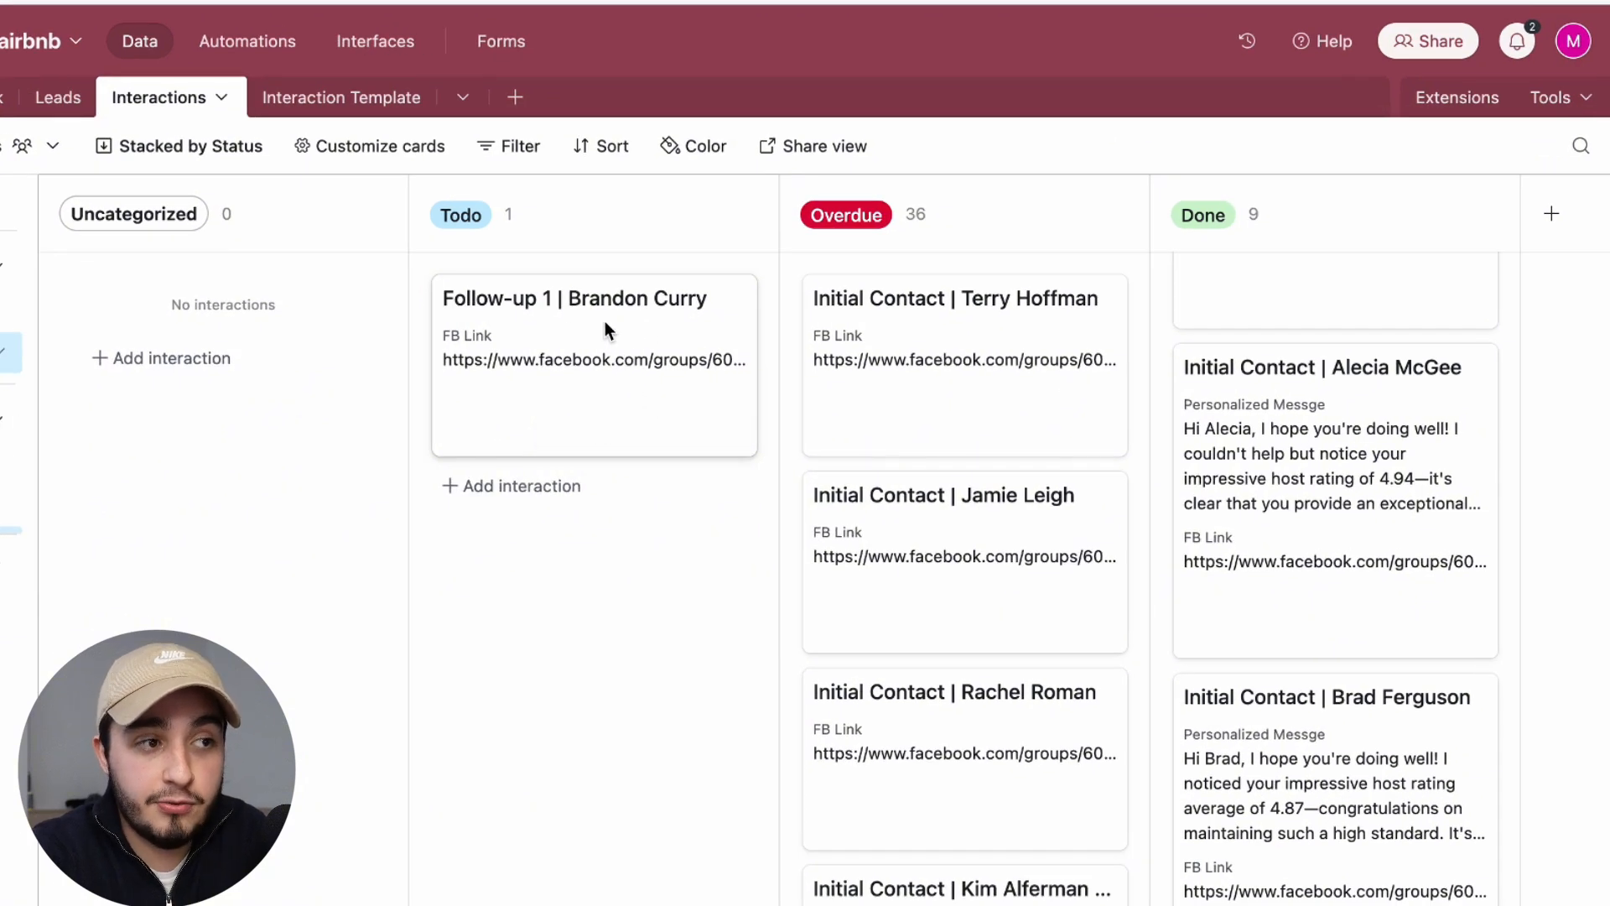
Open the Follow-up 1 record in the Todo column and check its date among the hidden fields
left_click(647, 310)
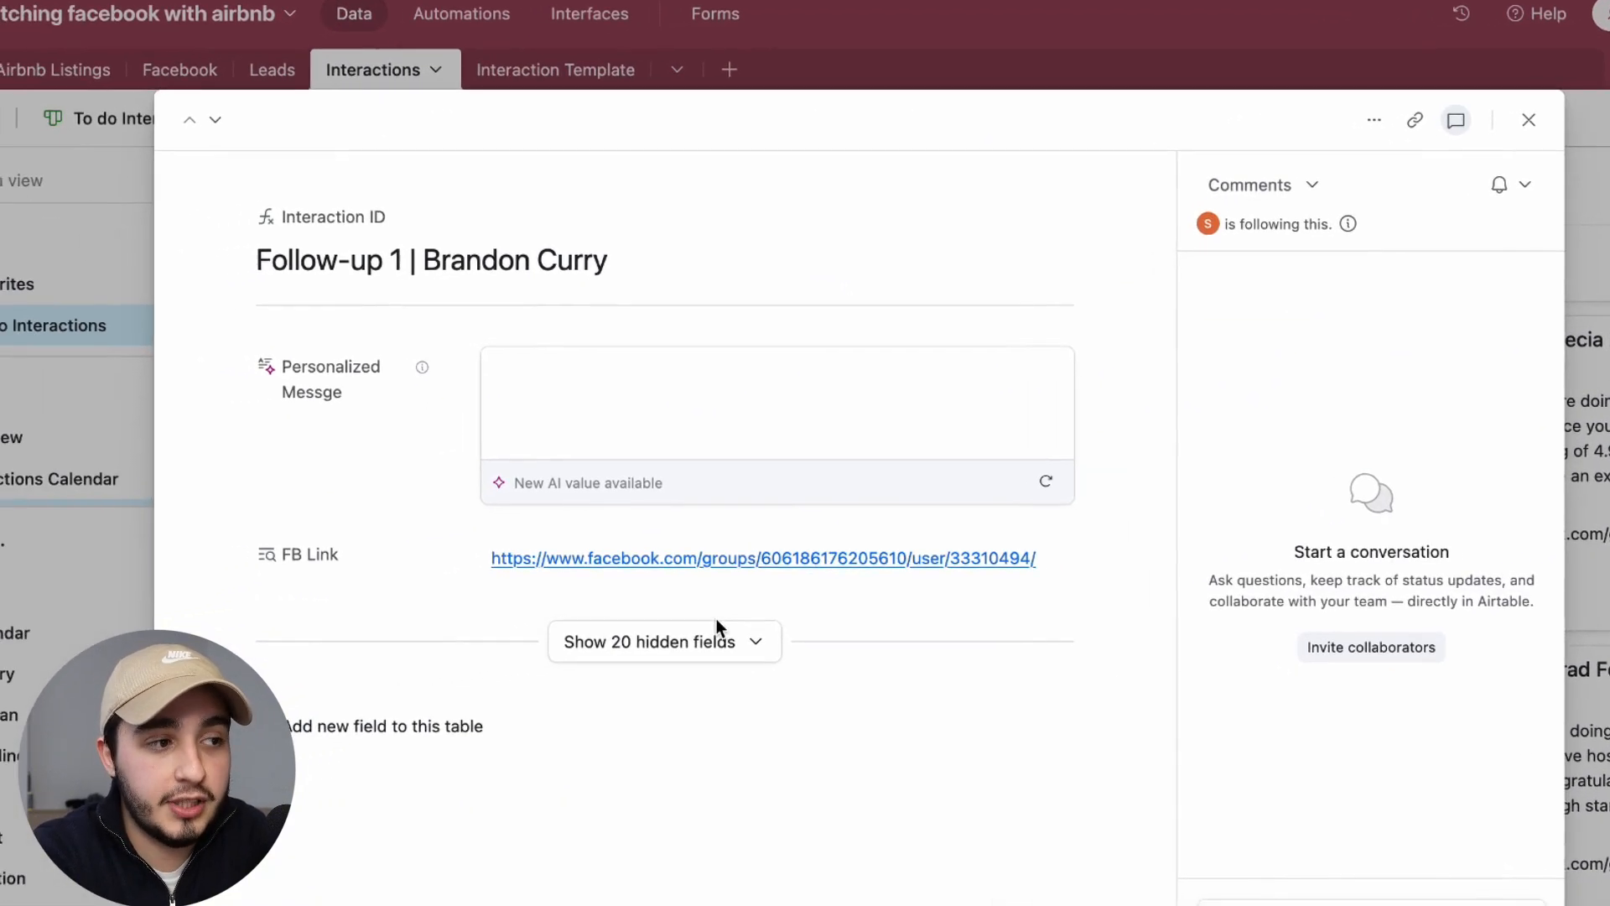
left_click(757, 644)
scroll(763, 639, "down", 3)
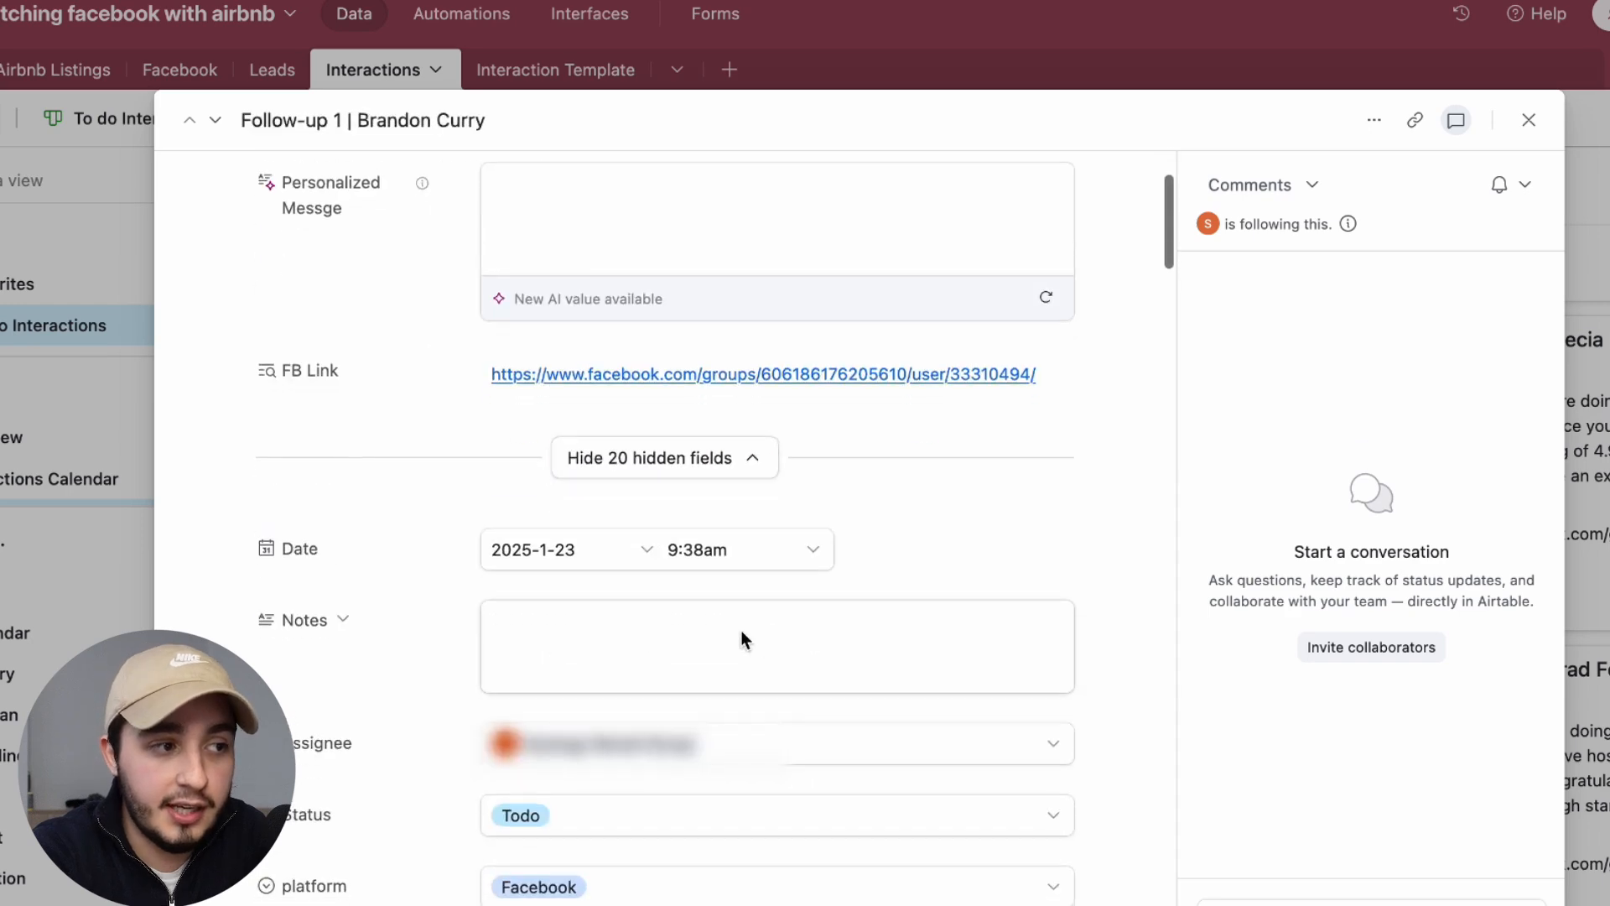
left_click(507, 554)
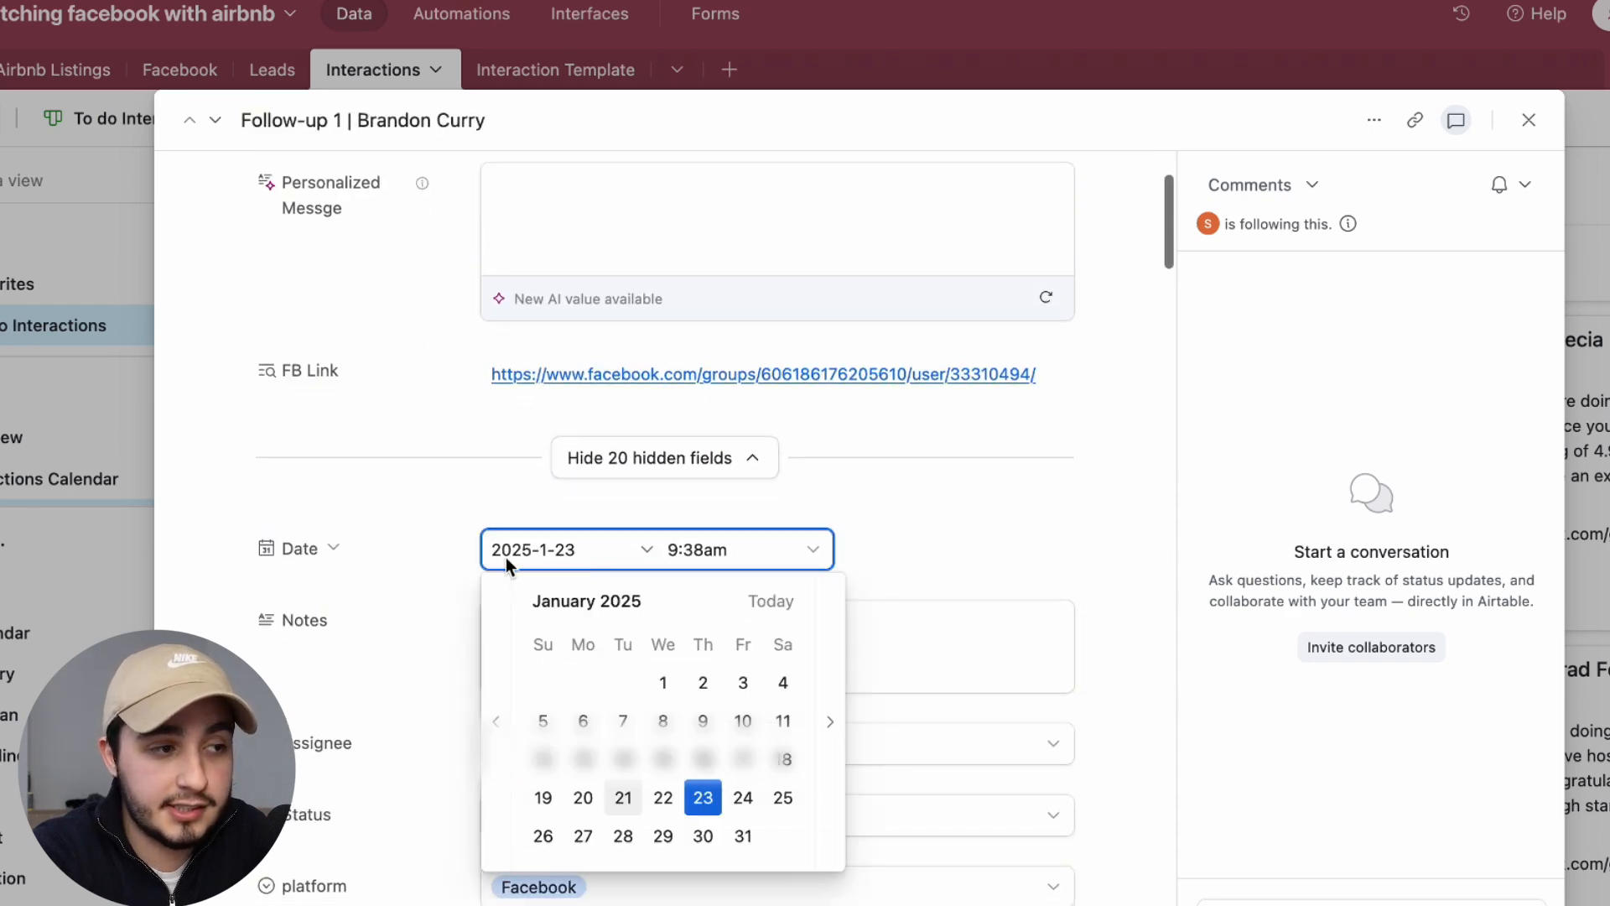
left_click(1053, 541)
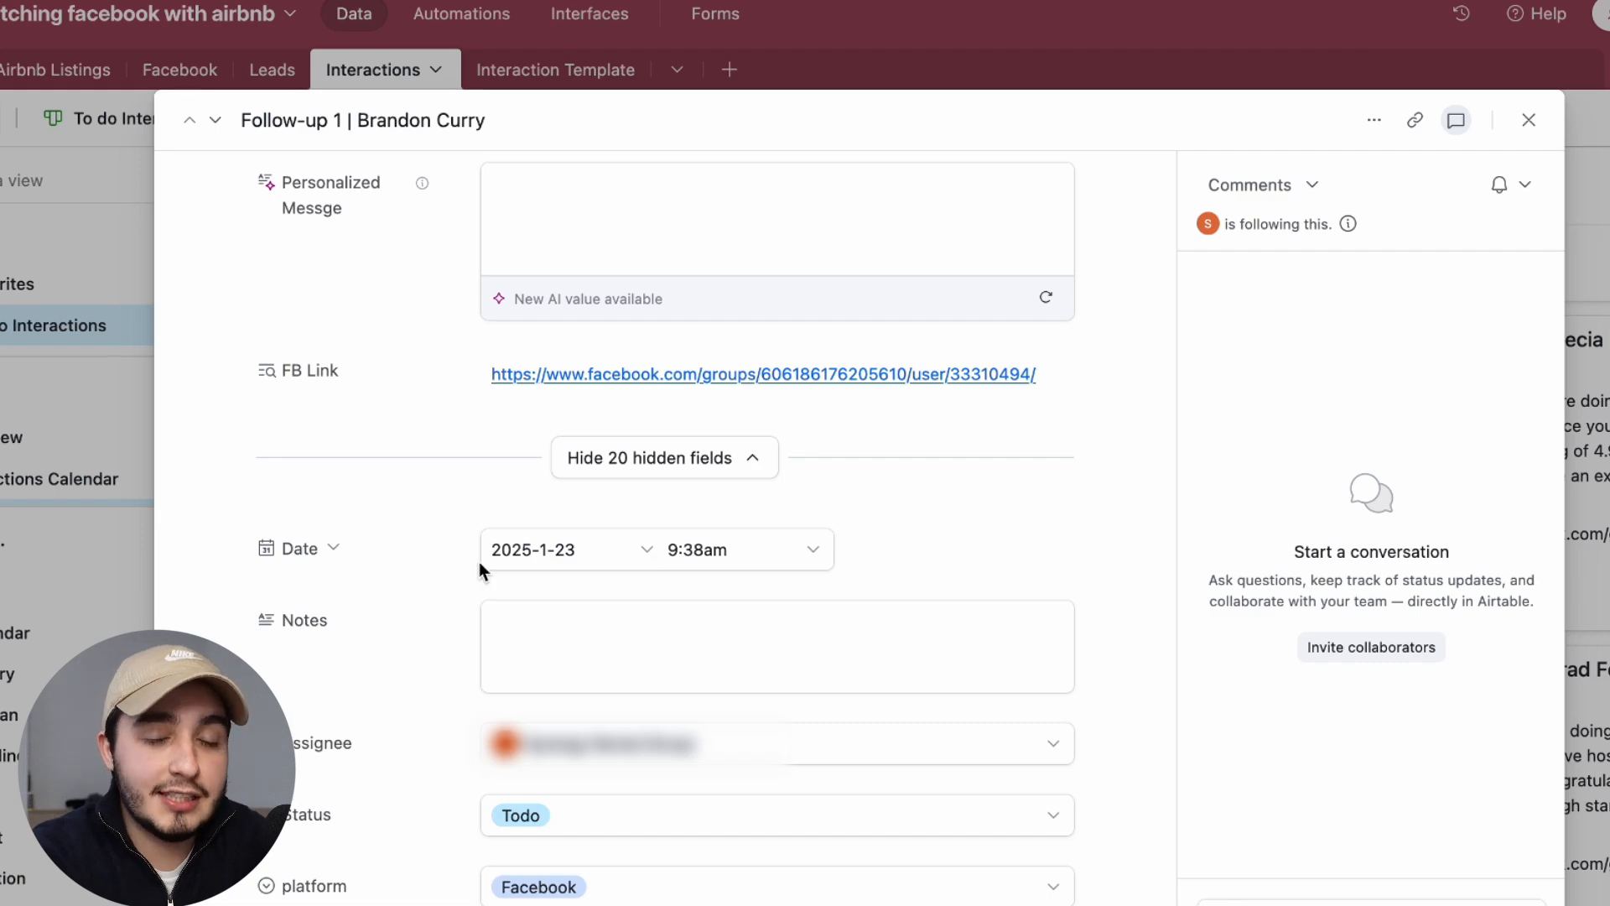
scroll(1006, 503, "up", 2)
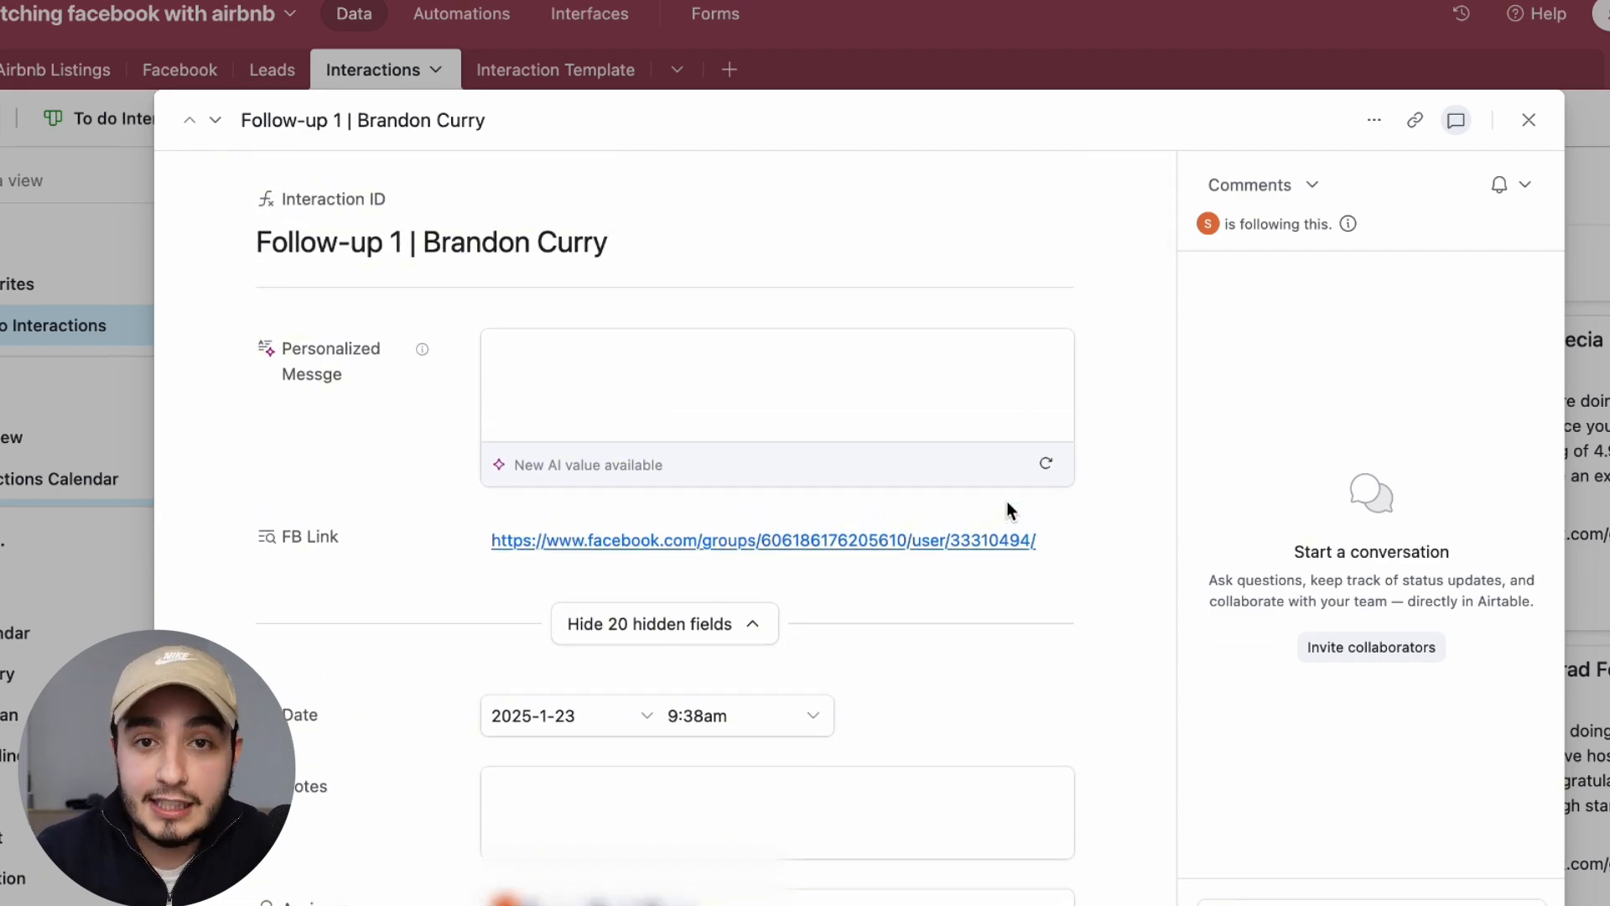
Generate the AI personalized message for Follow-up 1, and regenerate it to get another version
left_click(1052, 466)
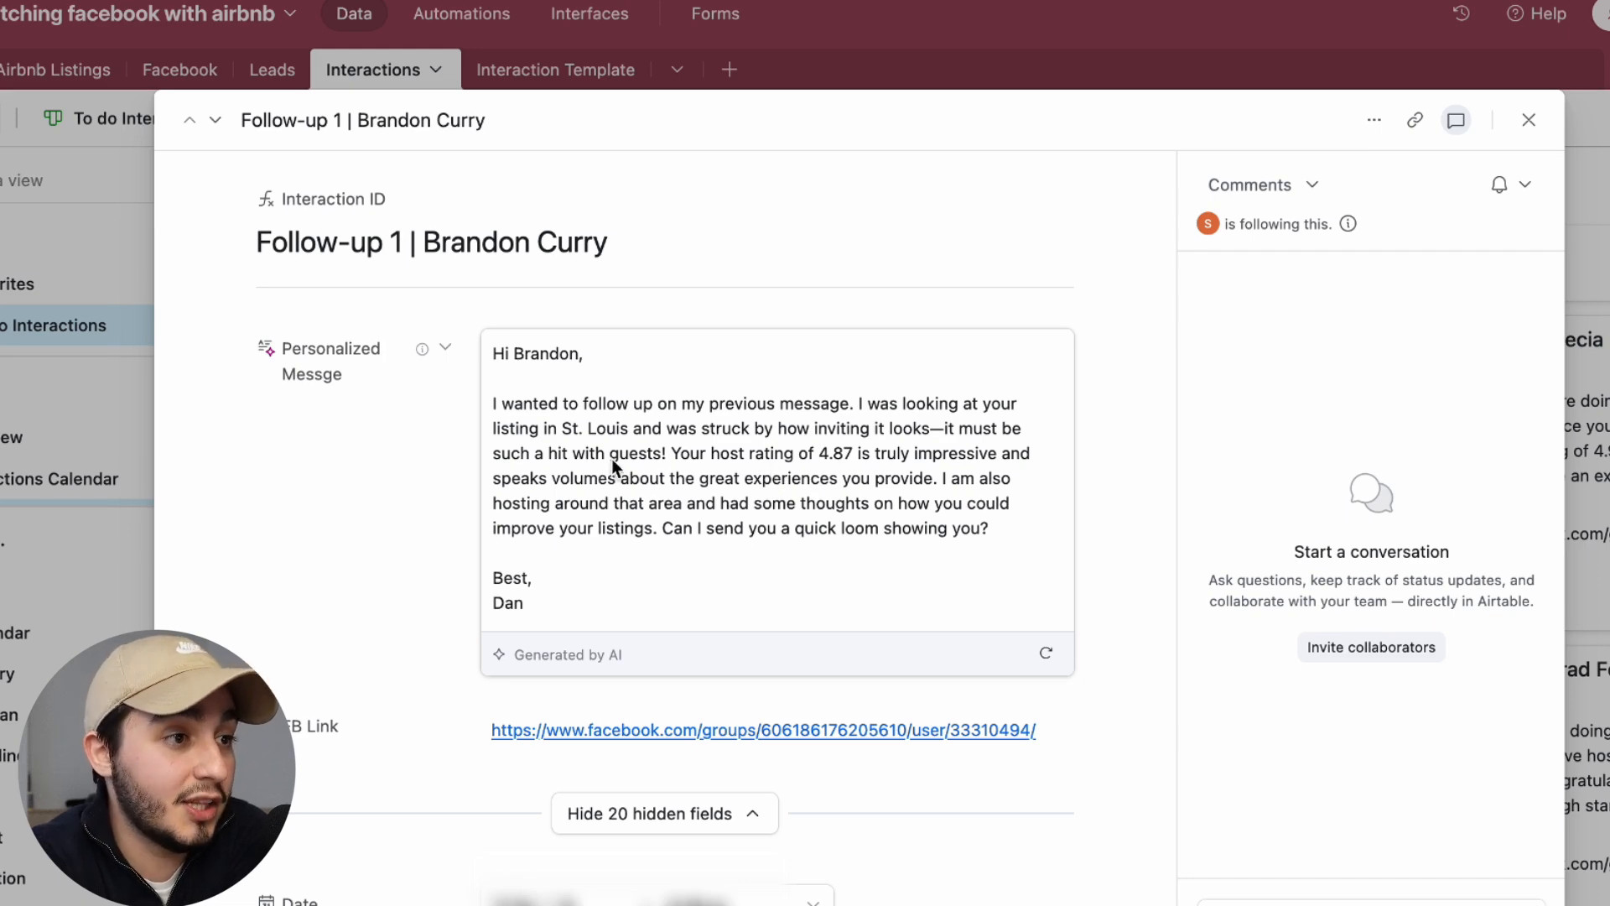
left_click_drag(671, 453, 932, 502)
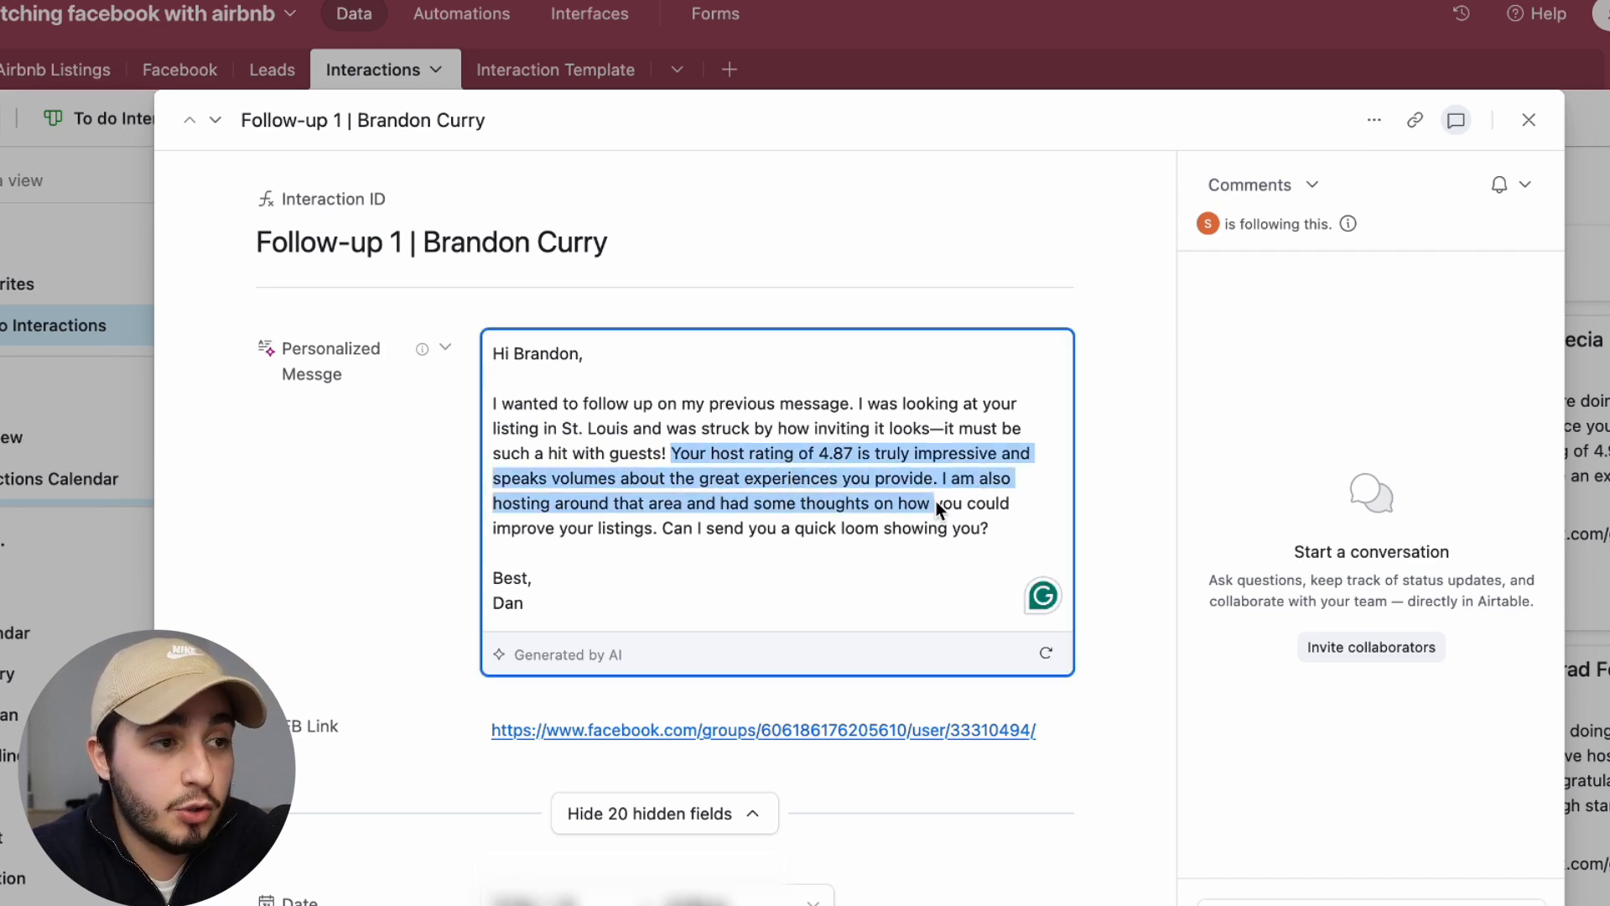
left_click(952, 484)
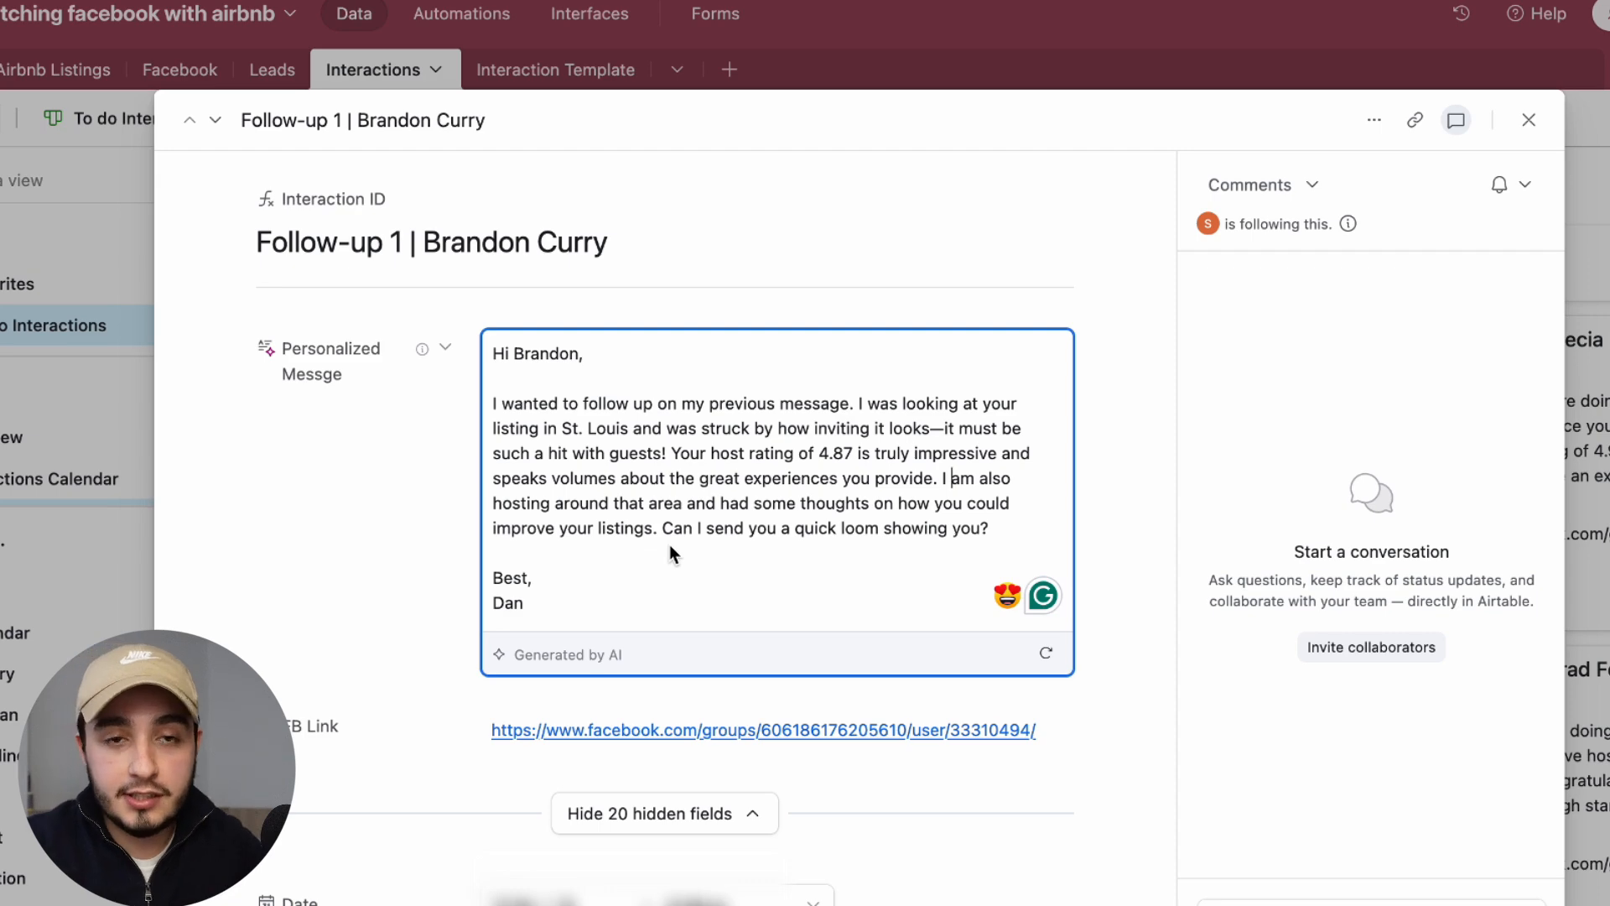
left_click(1044, 654)
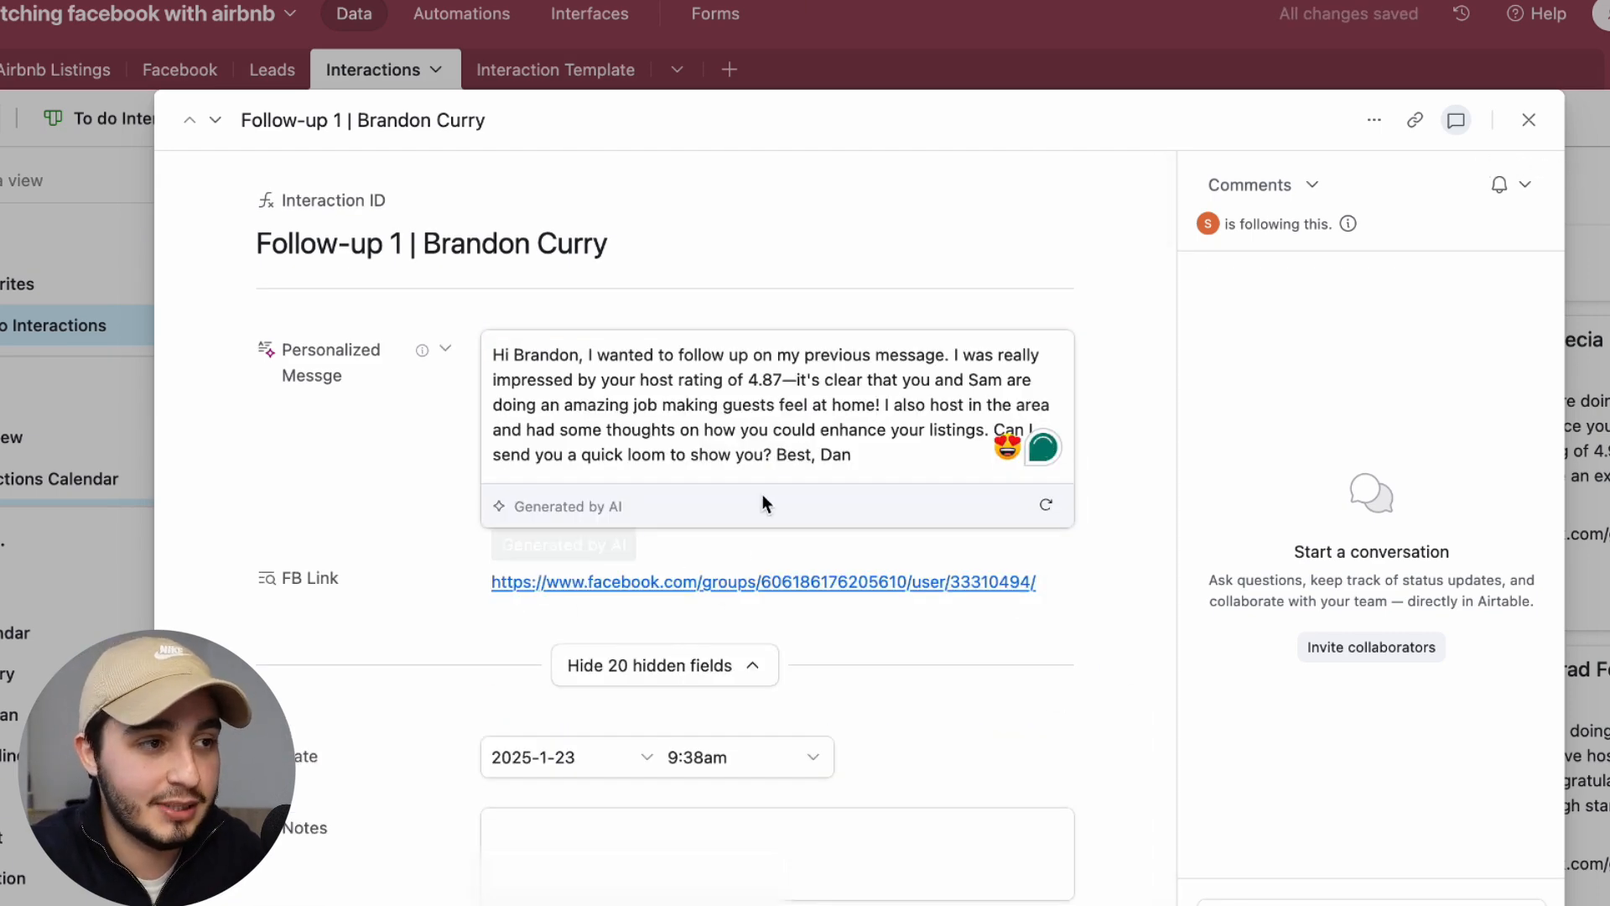
left_click(917, 452)
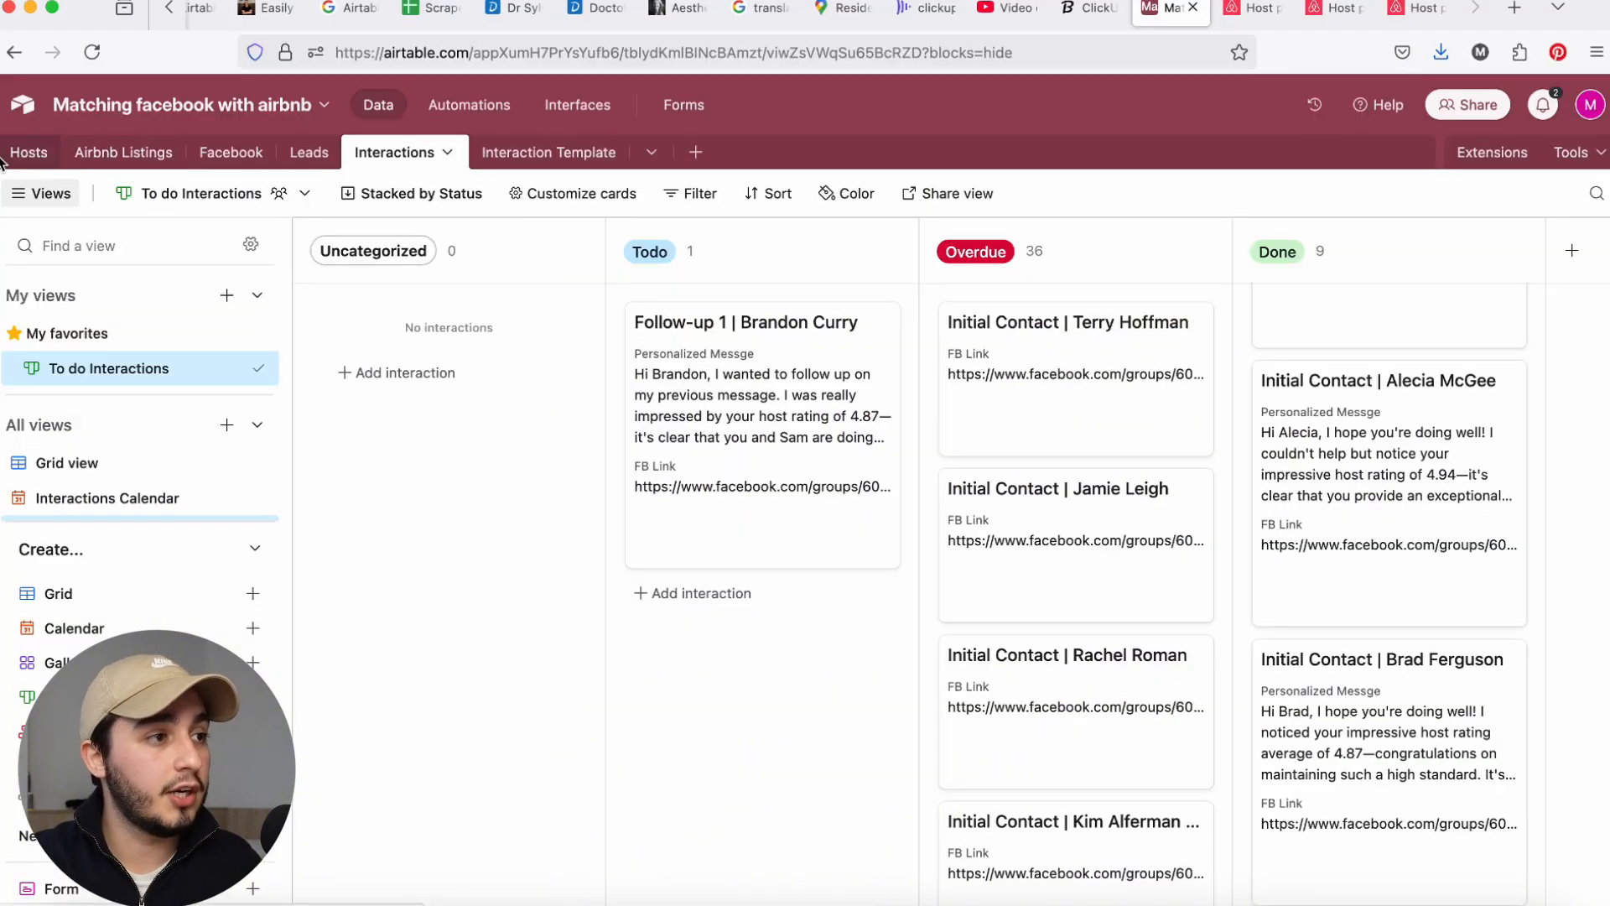
Open the Hosts table
left_click(29, 152)
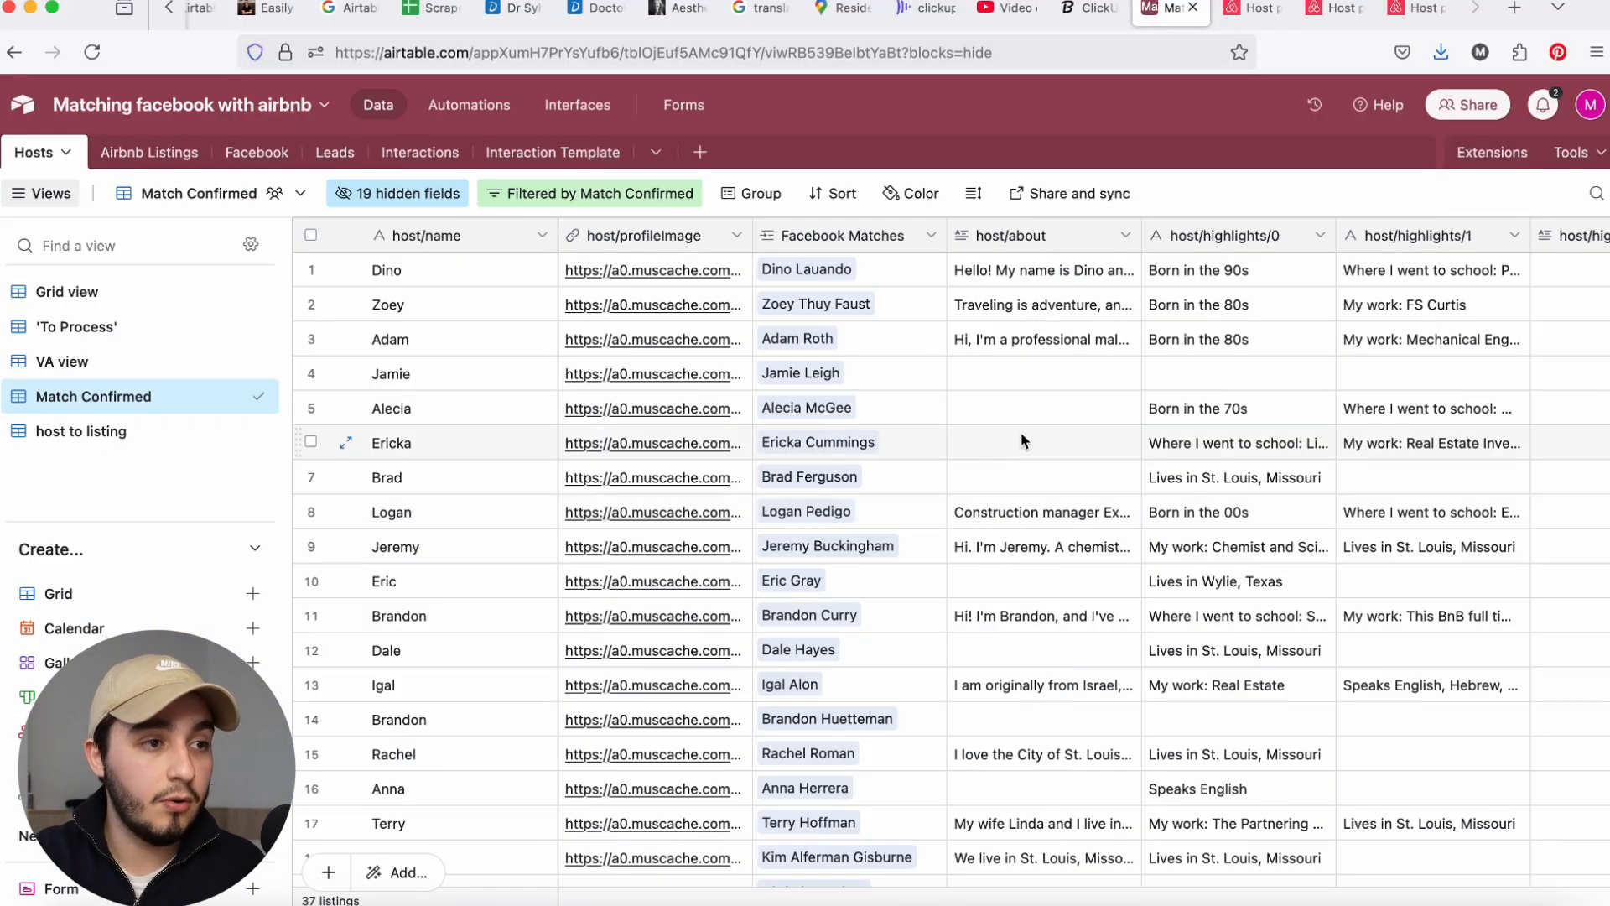
Review the about, highlights and time-as-host columns of the Match Confirmed view
scroll(862, 344, "right", 5)
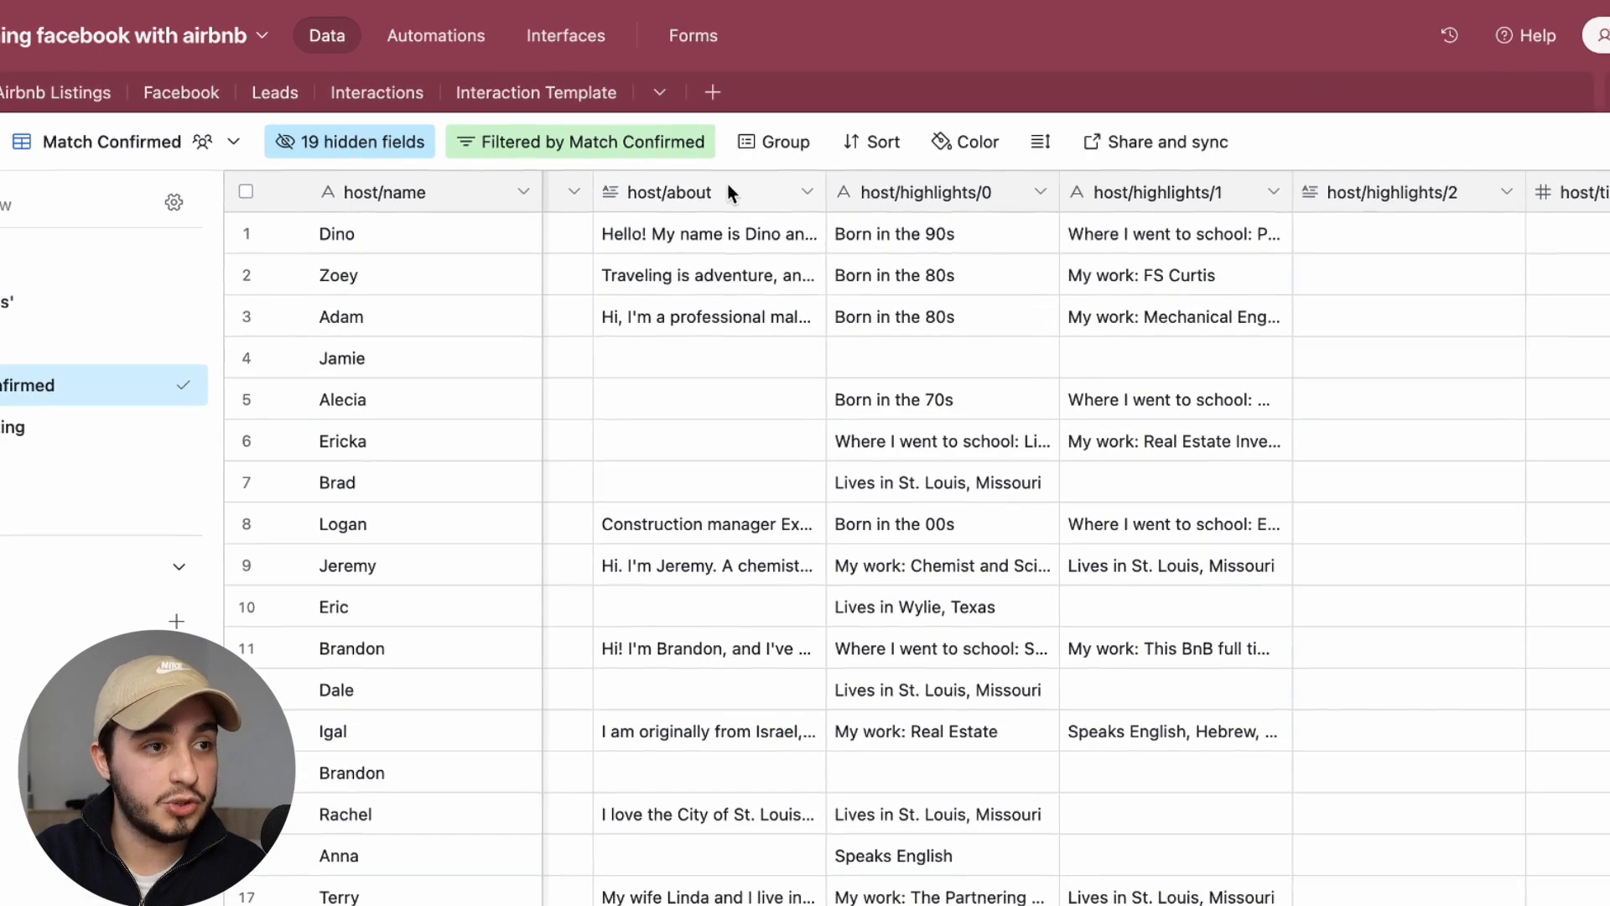
left_click(714, 232)
left_click(856, 229)
scroll(852, 234, "right", 3)
scroll(892, 188, "right", 4)
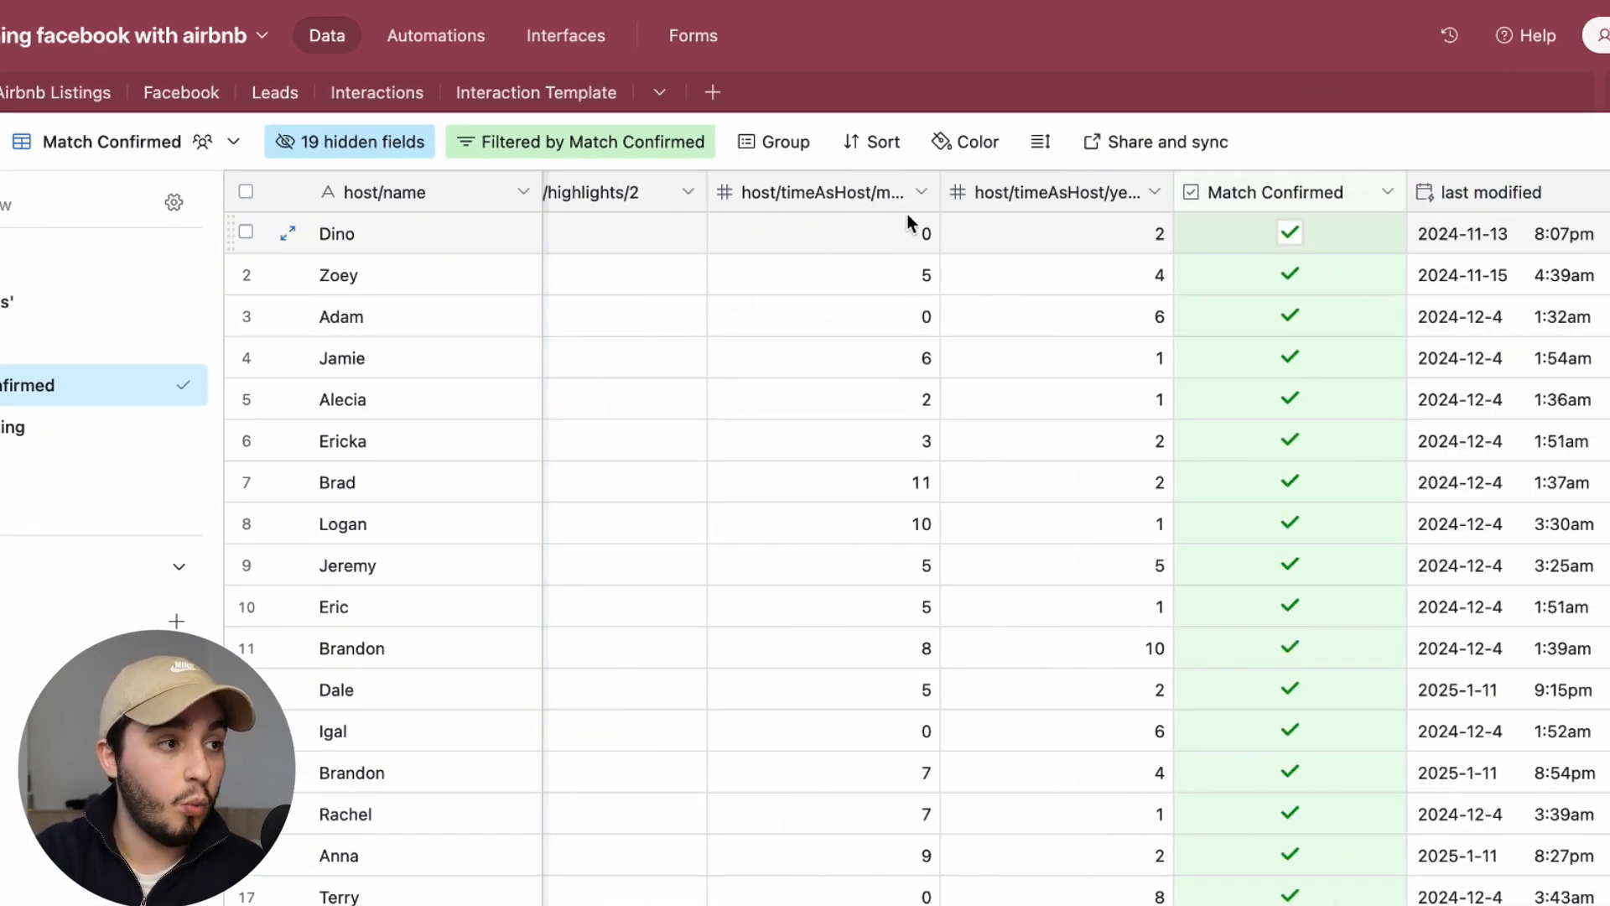
Look through the Match Confirmed view's list of shown and hidden fields, down to the listing lookups
scroll(907, 214, "left", 8)
left_click(387, 138)
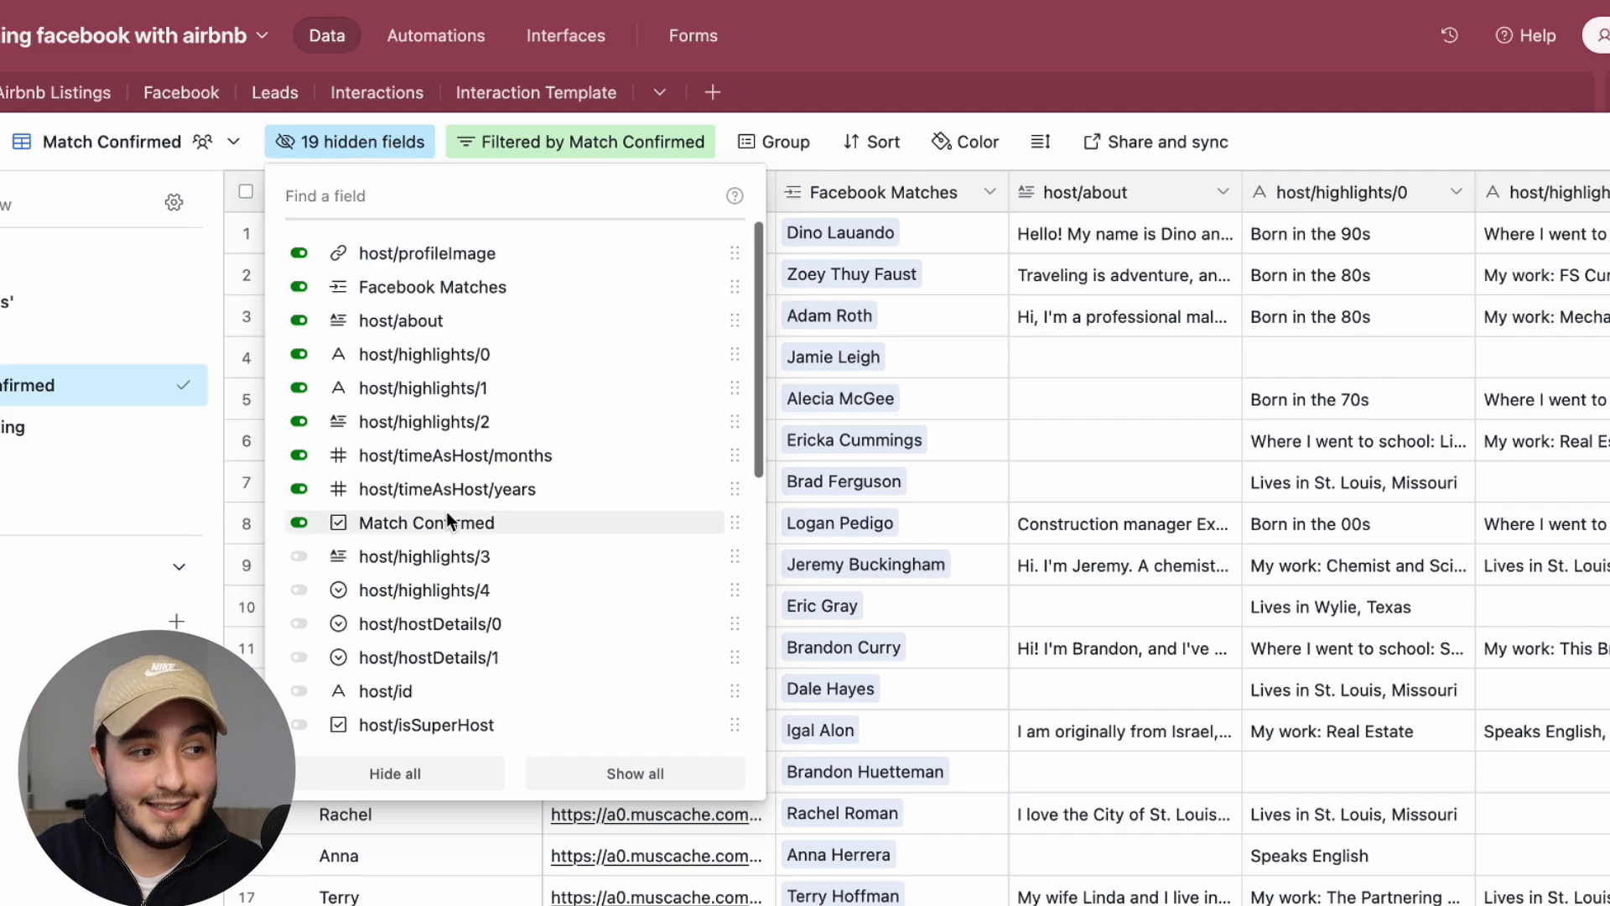
scroll(453, 511, "down", 5)
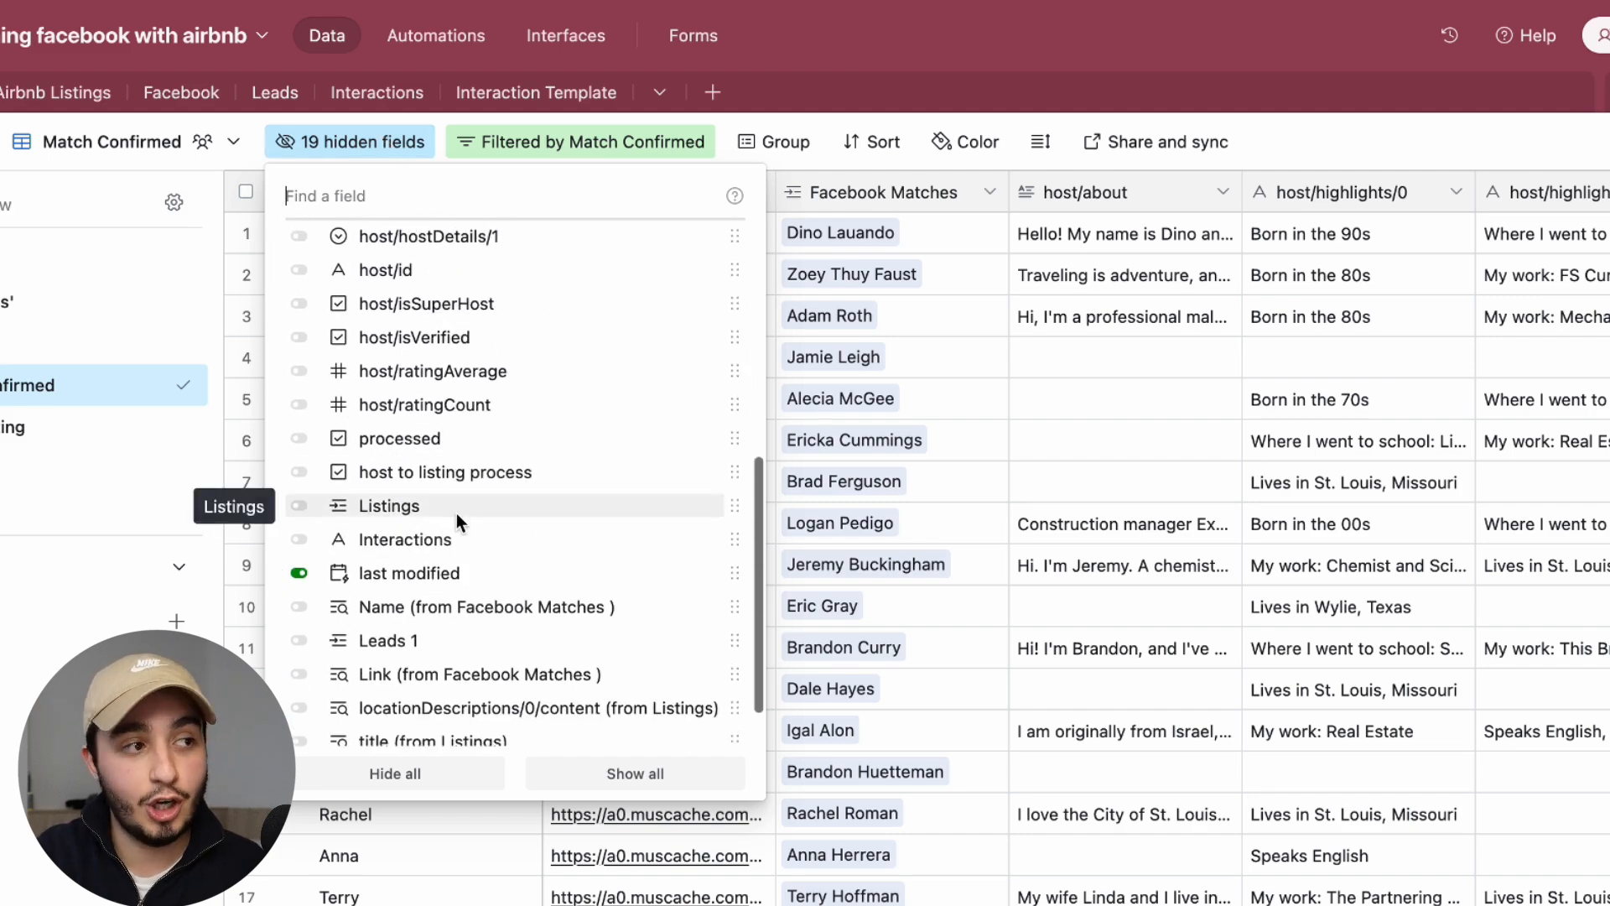
Open the Airbnb Listings table and examine its communication, guest satisfaction, location and reviews count rating columns
left_click(38, 91)
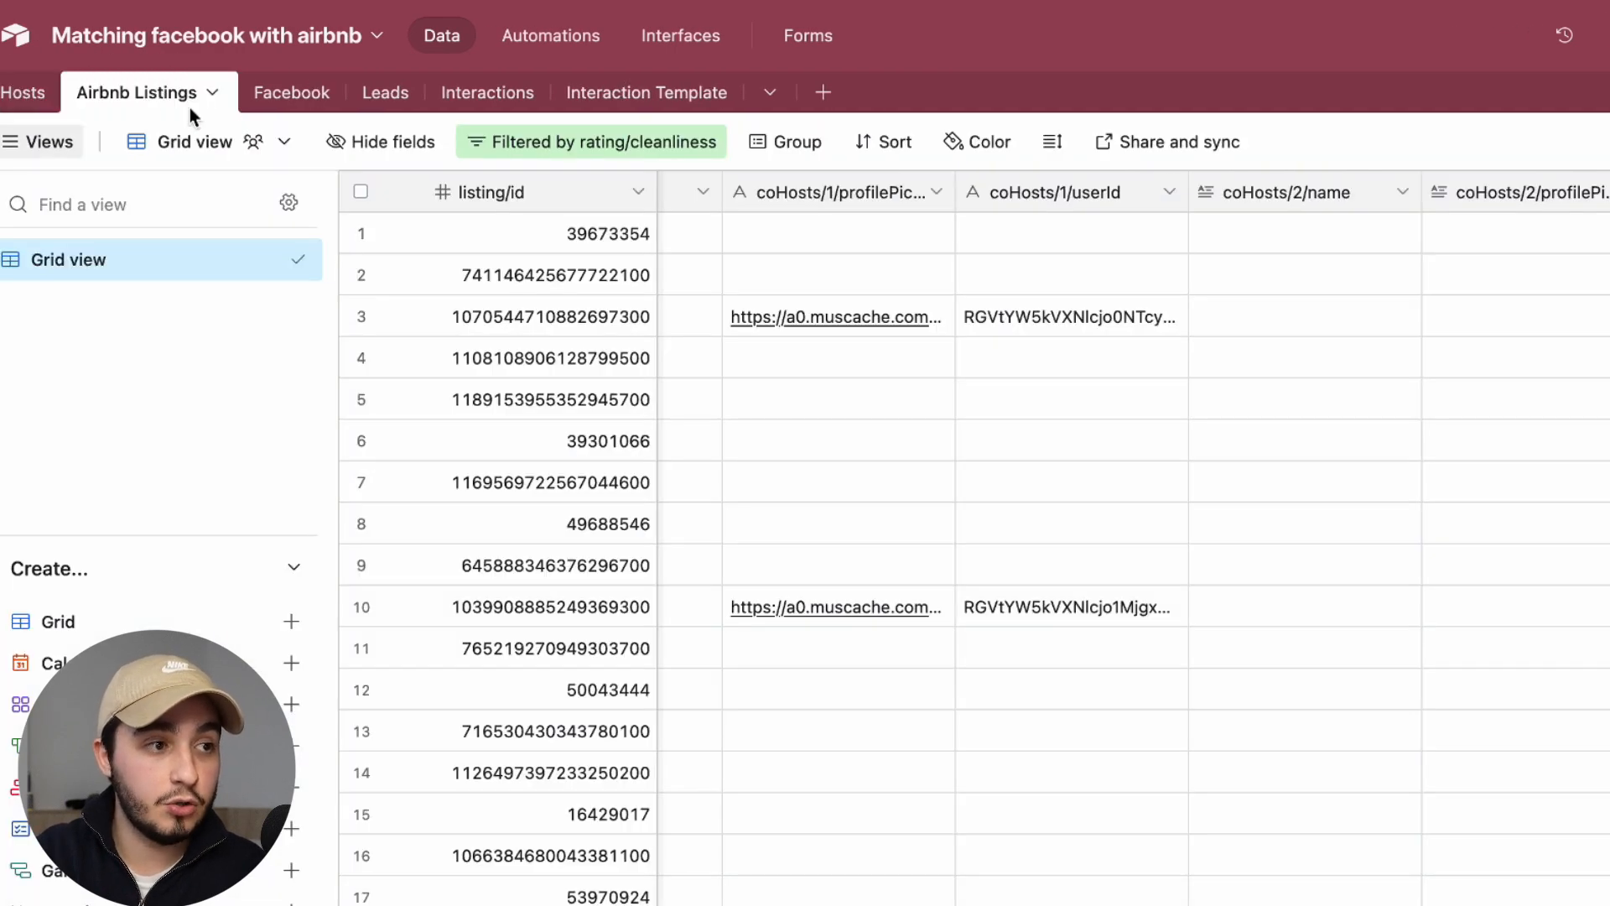
scroll(797, 360, "right", 10)
scroll(797, 362, "left", 2)
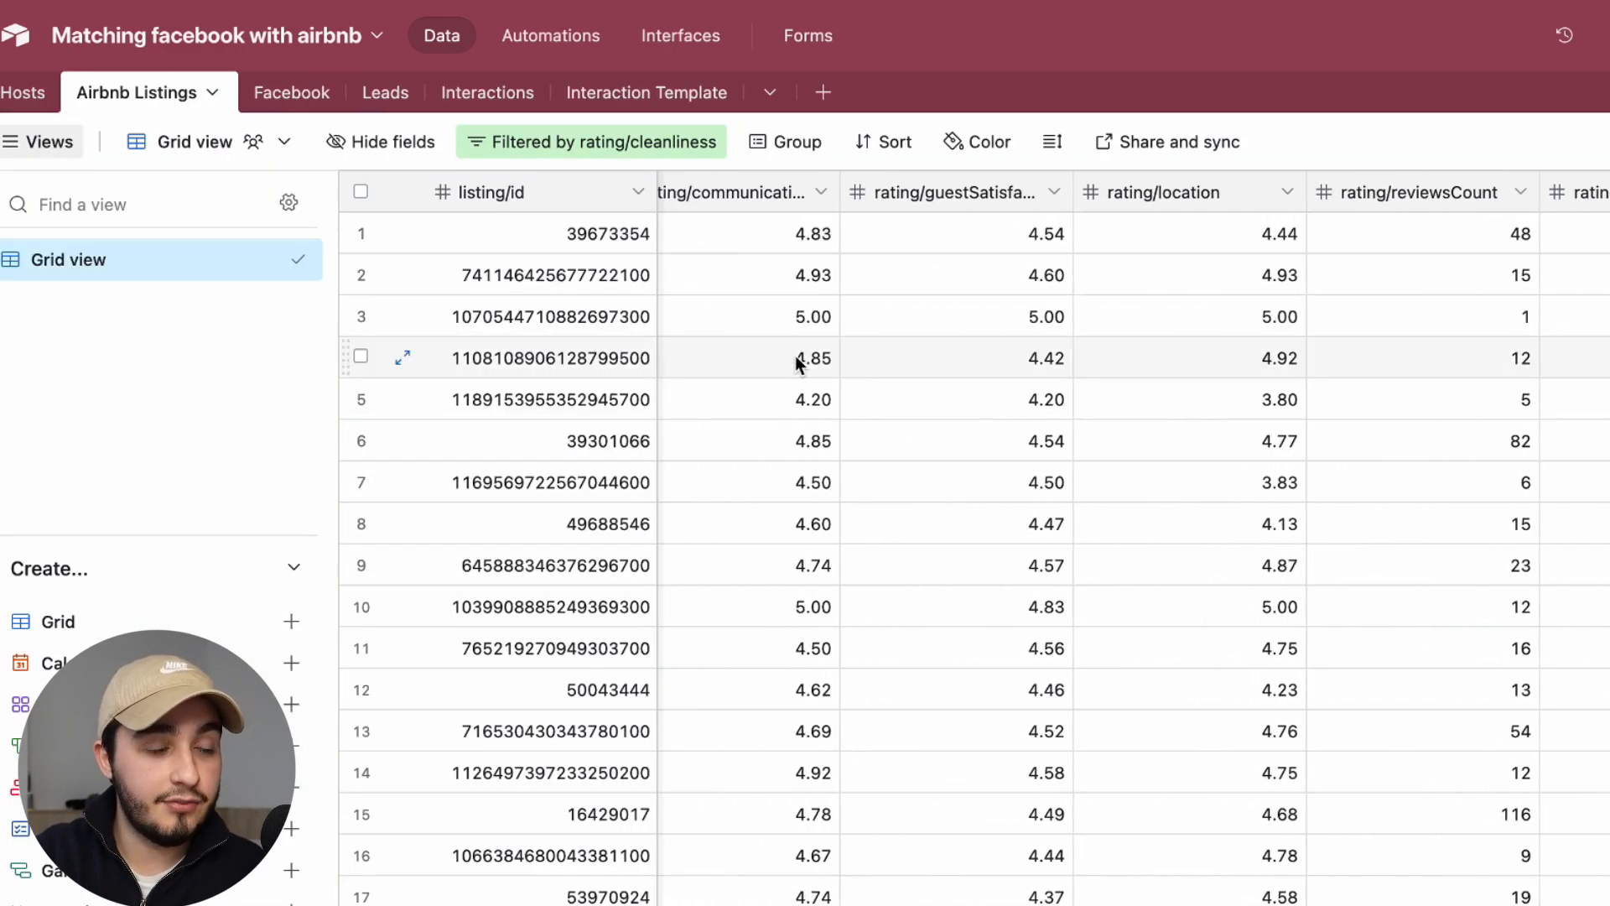
left_click(746, 195)
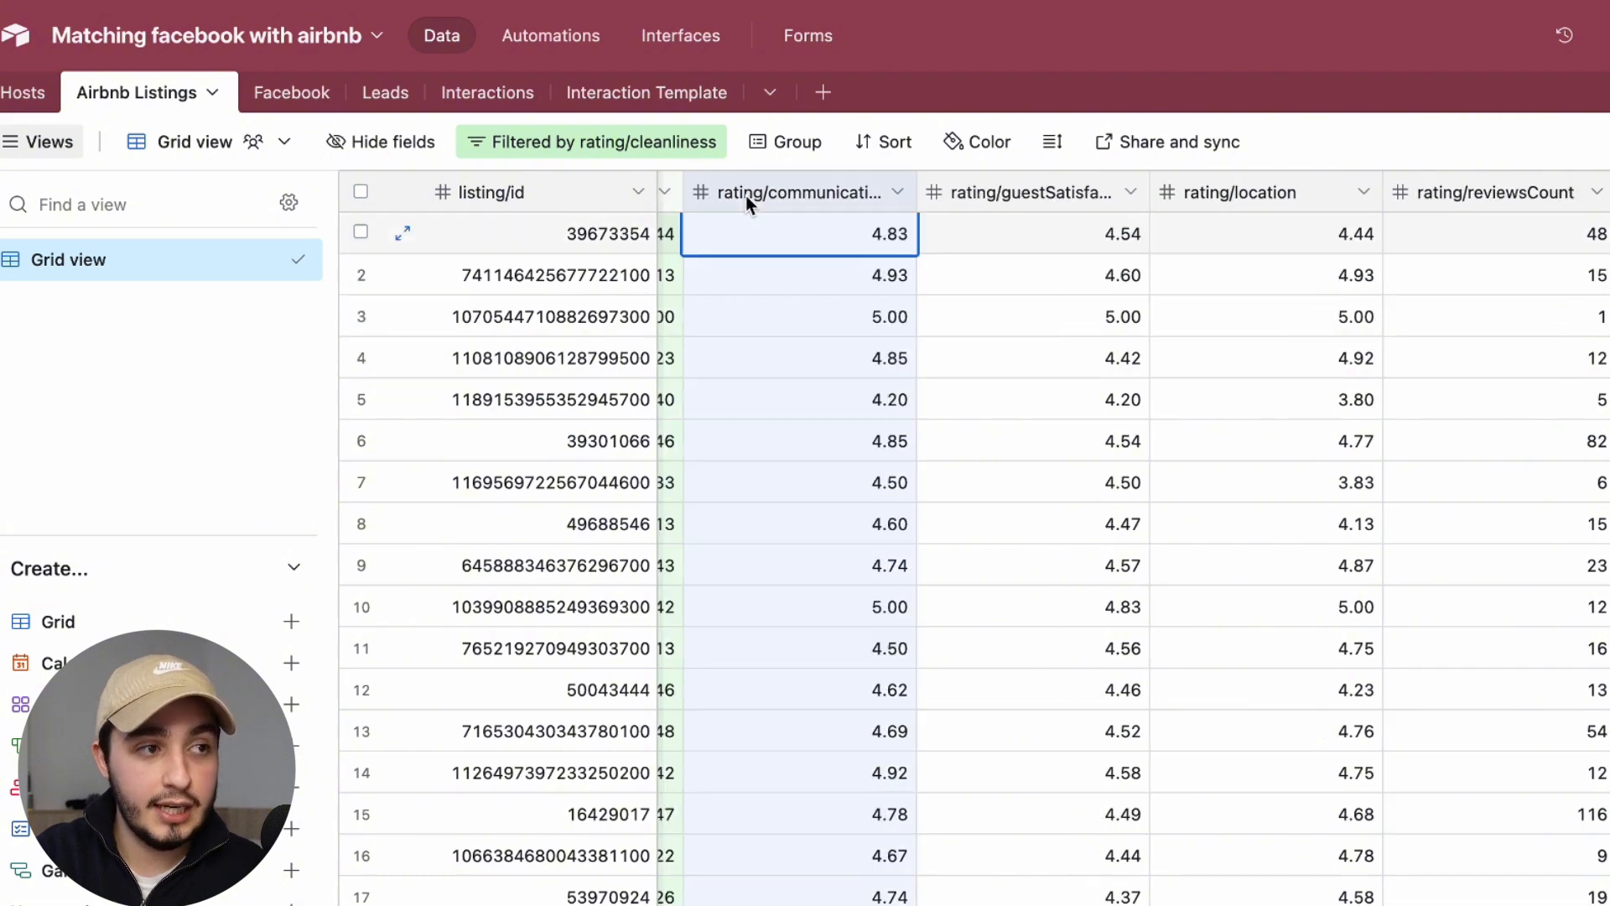
left_click(1014, 190)
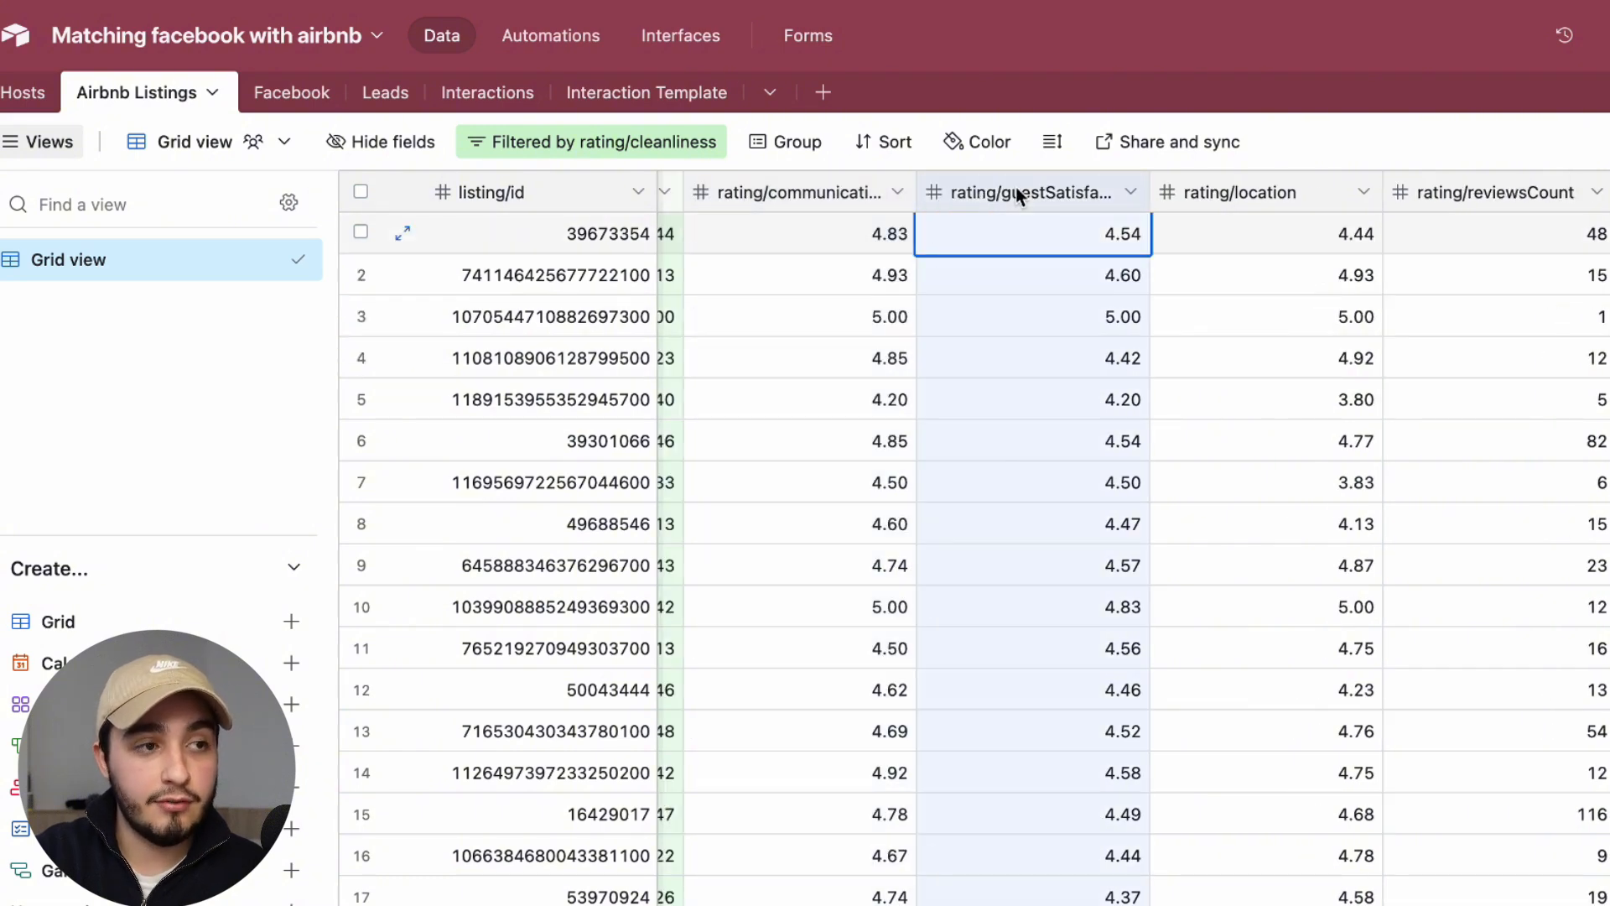
left_click(833, 199)
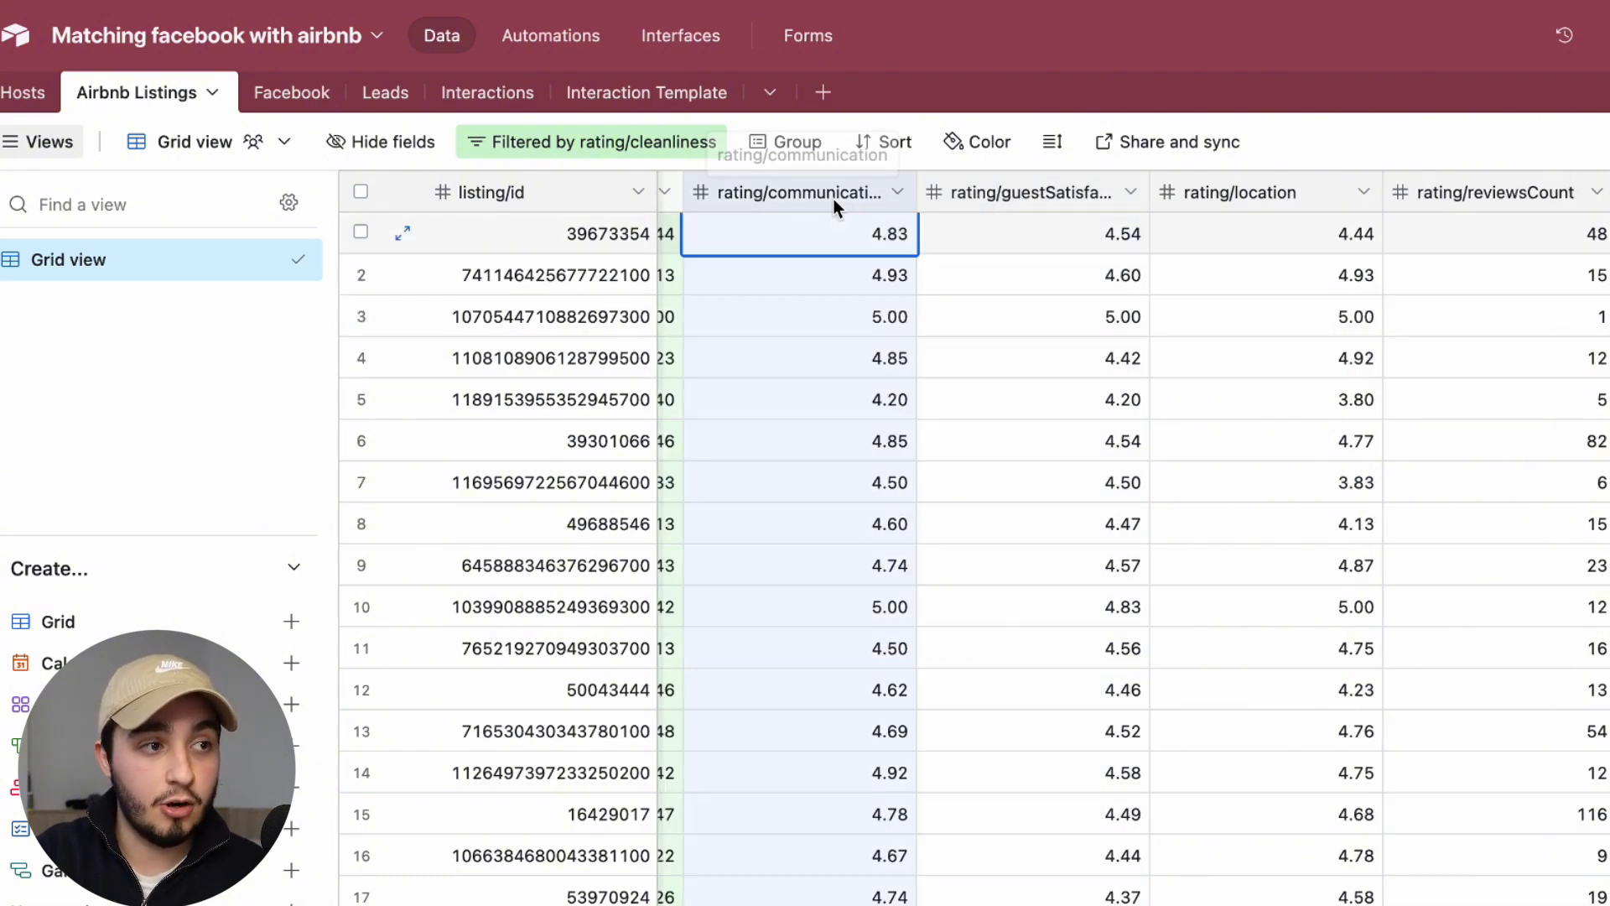
left_click(1028, 193)
left_click(1238, 193)
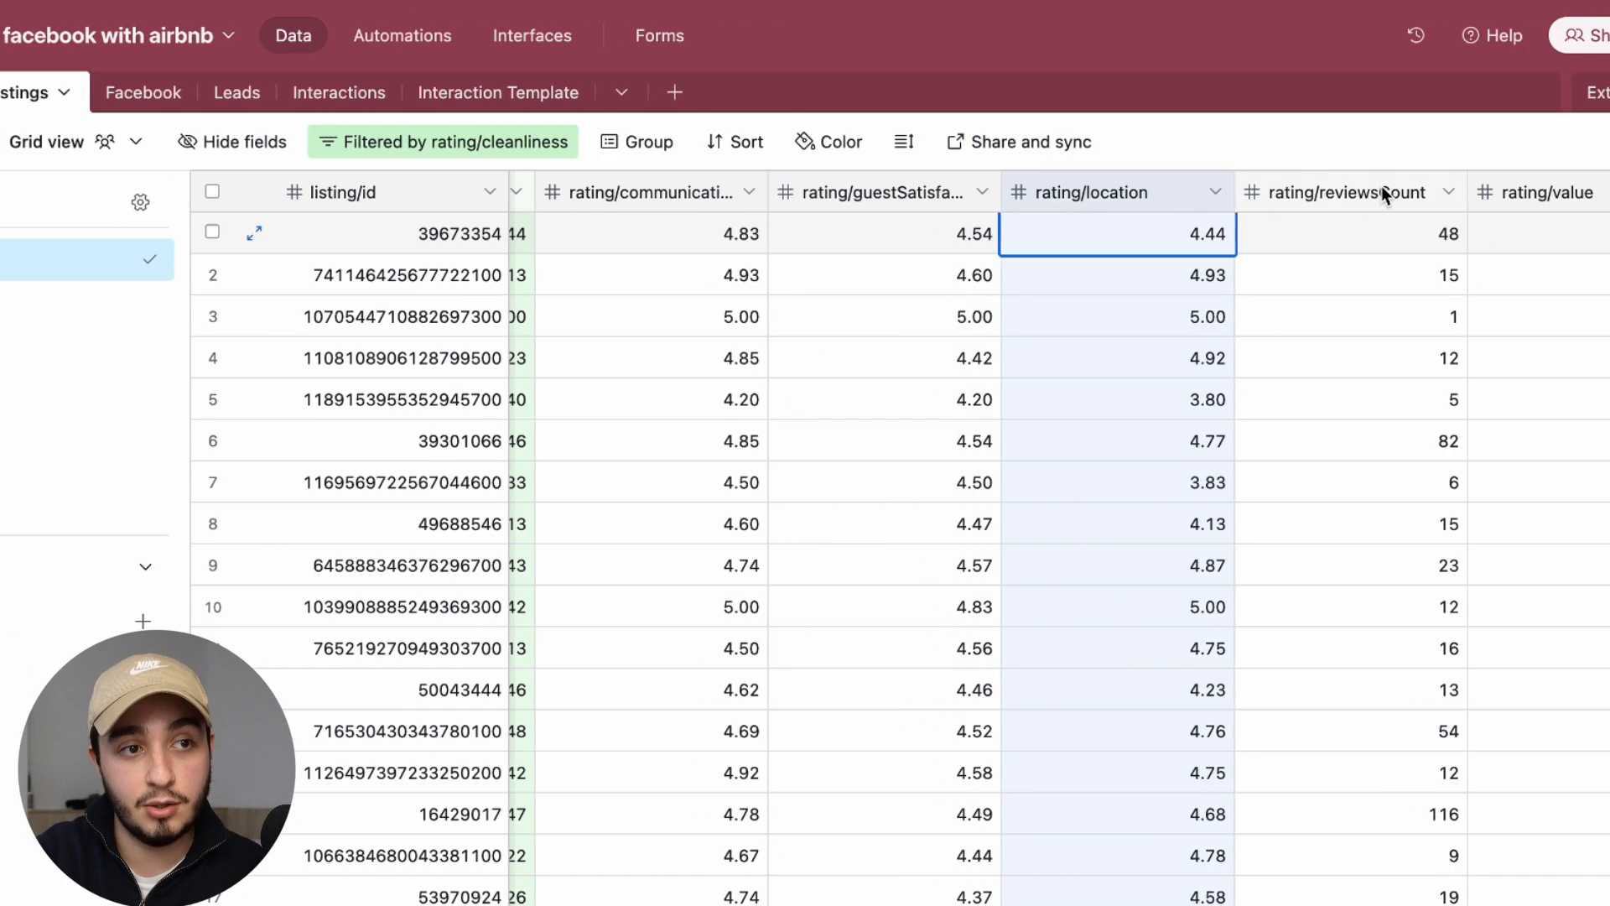
left_click(1382, 192)
scroll(1229, 239, "left", 5)
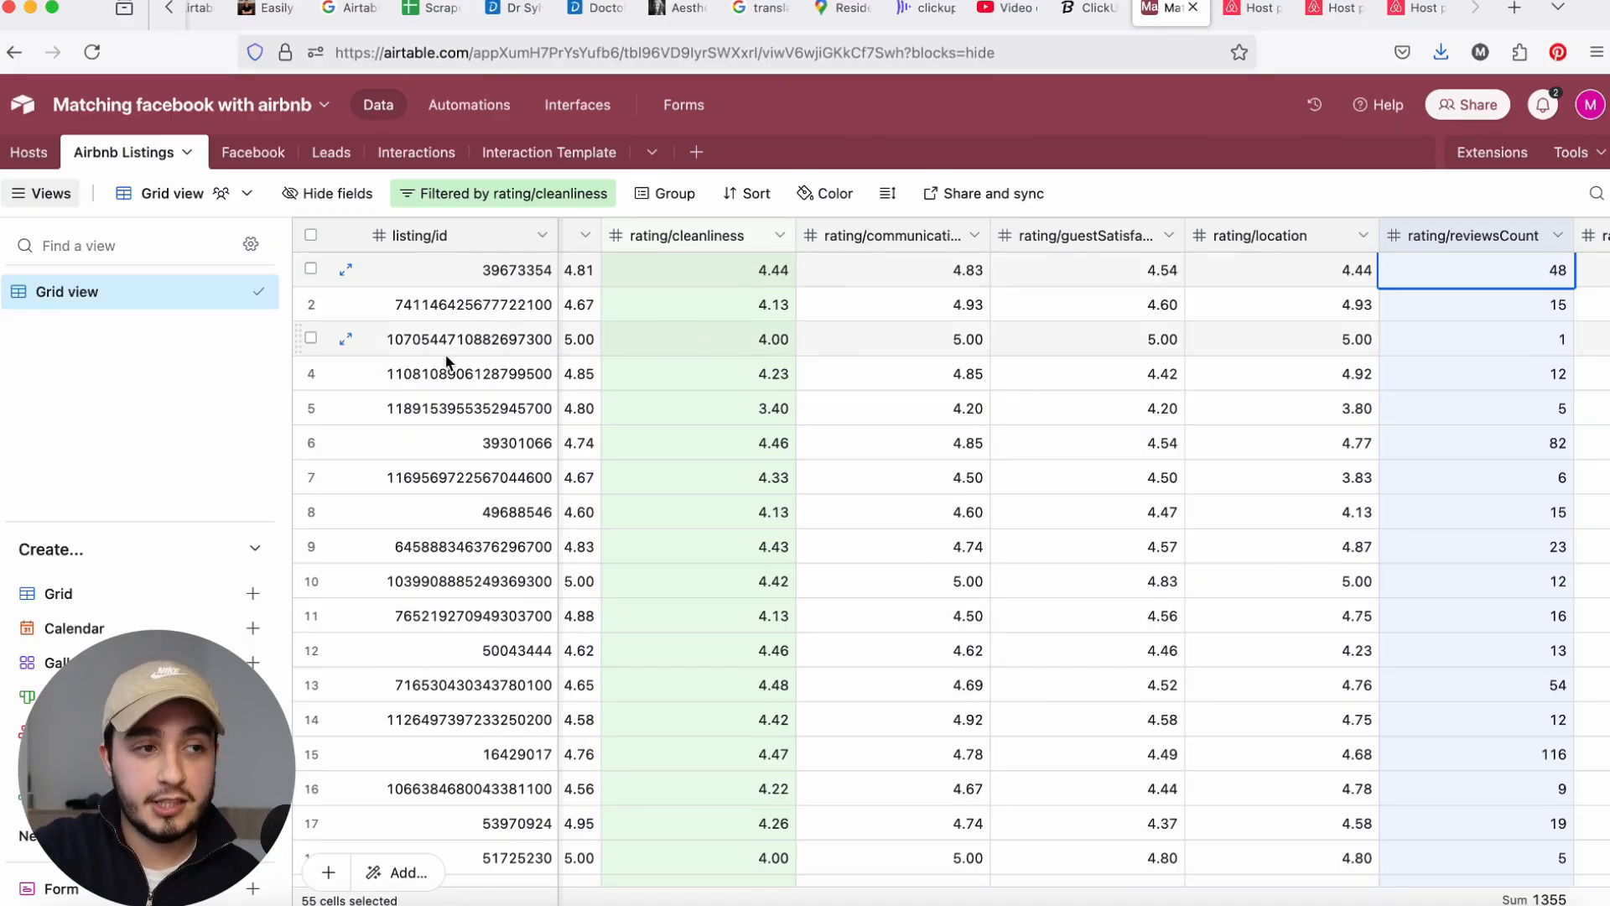
scroll(935, 436, "left", 10)
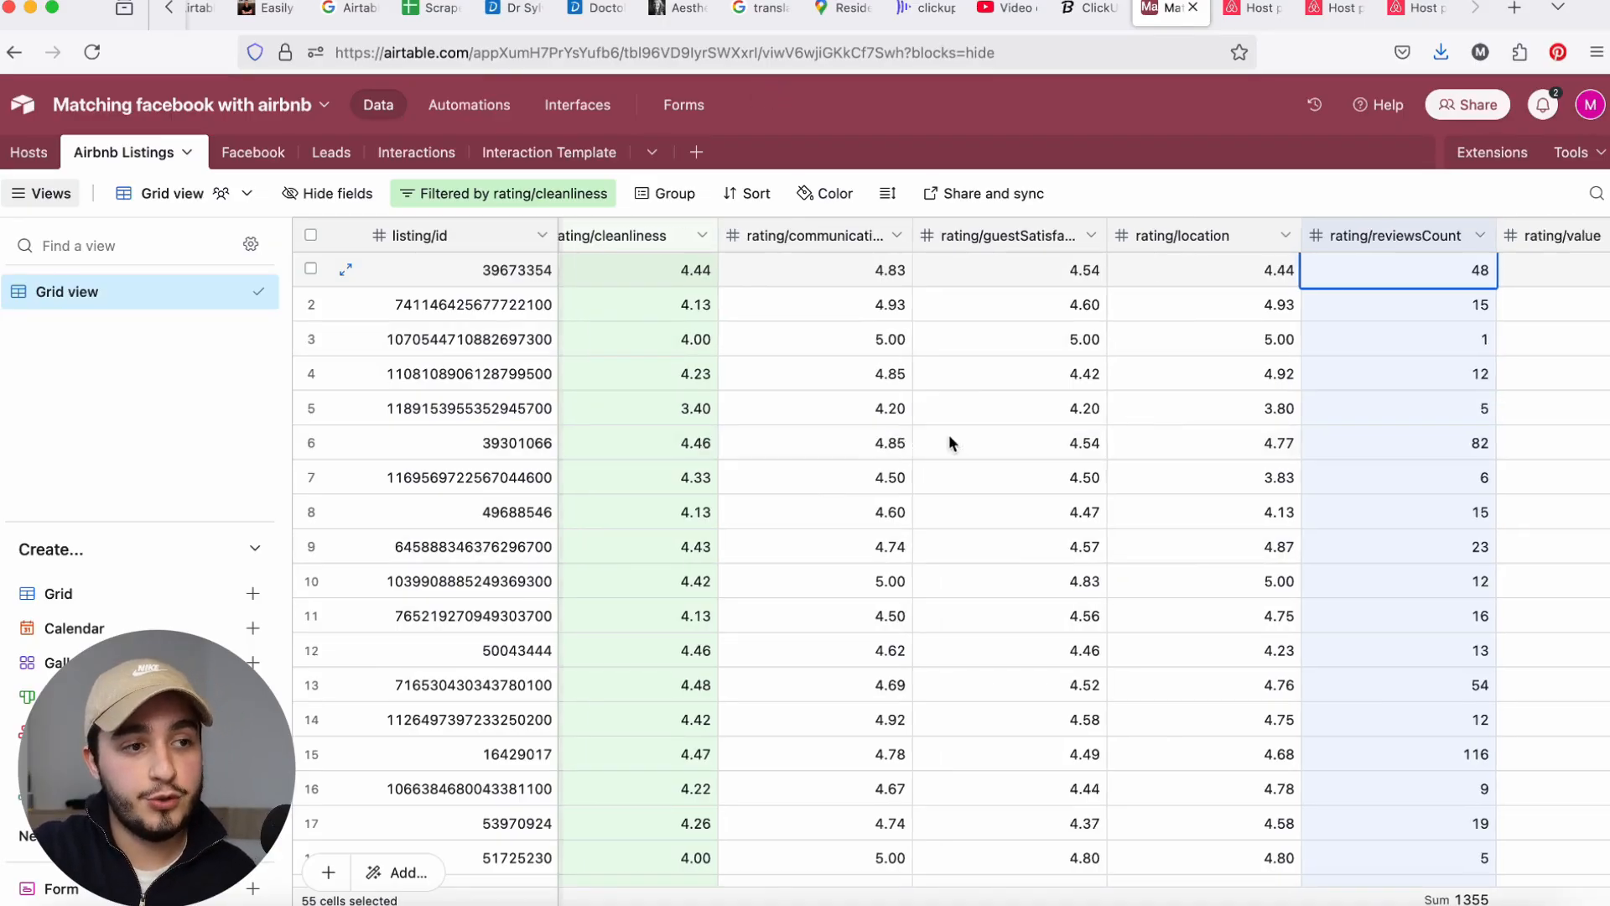
scroll(922, 432, "left", 10)
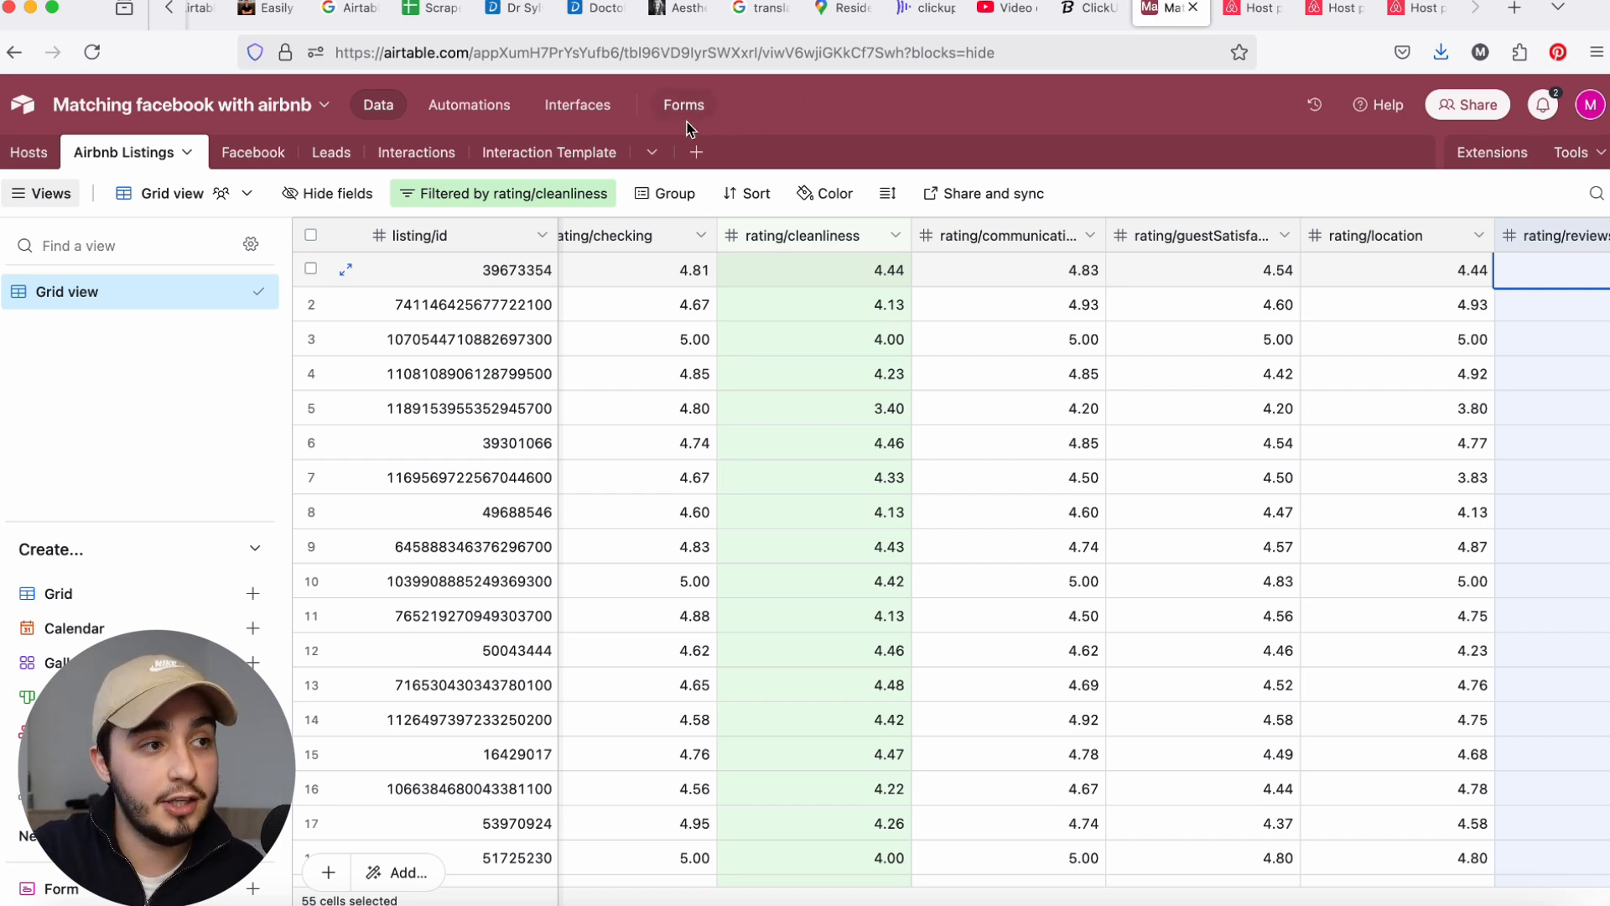
Open the Interaction Template table and examine the Message and Examples columns for each interaction type
left_click(530, 152)
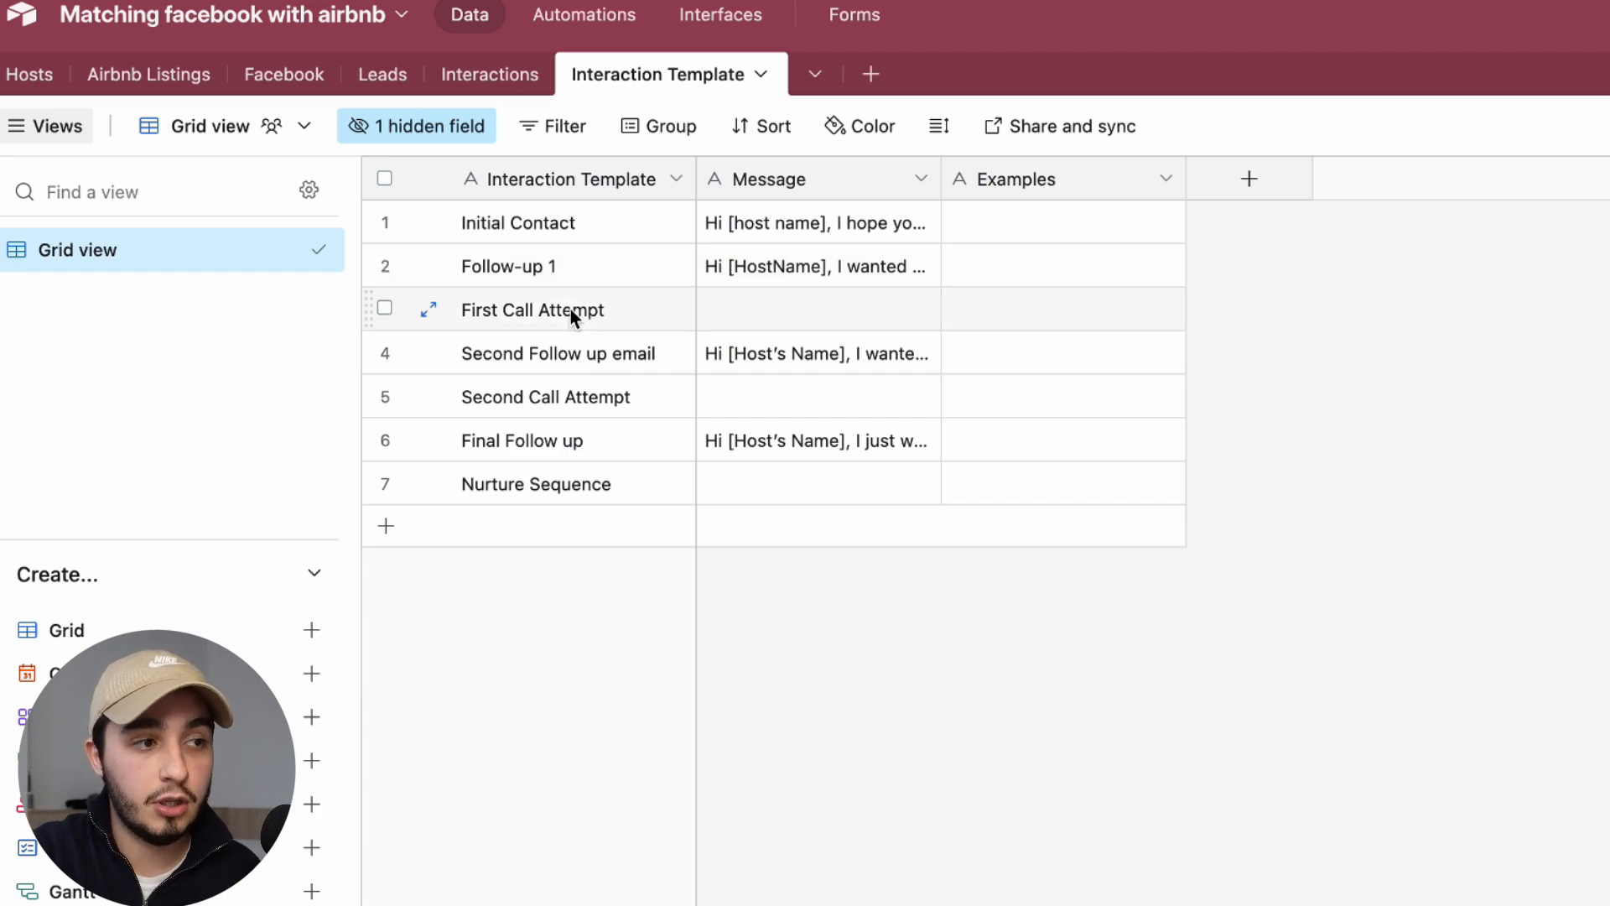
left_click(761, 314)
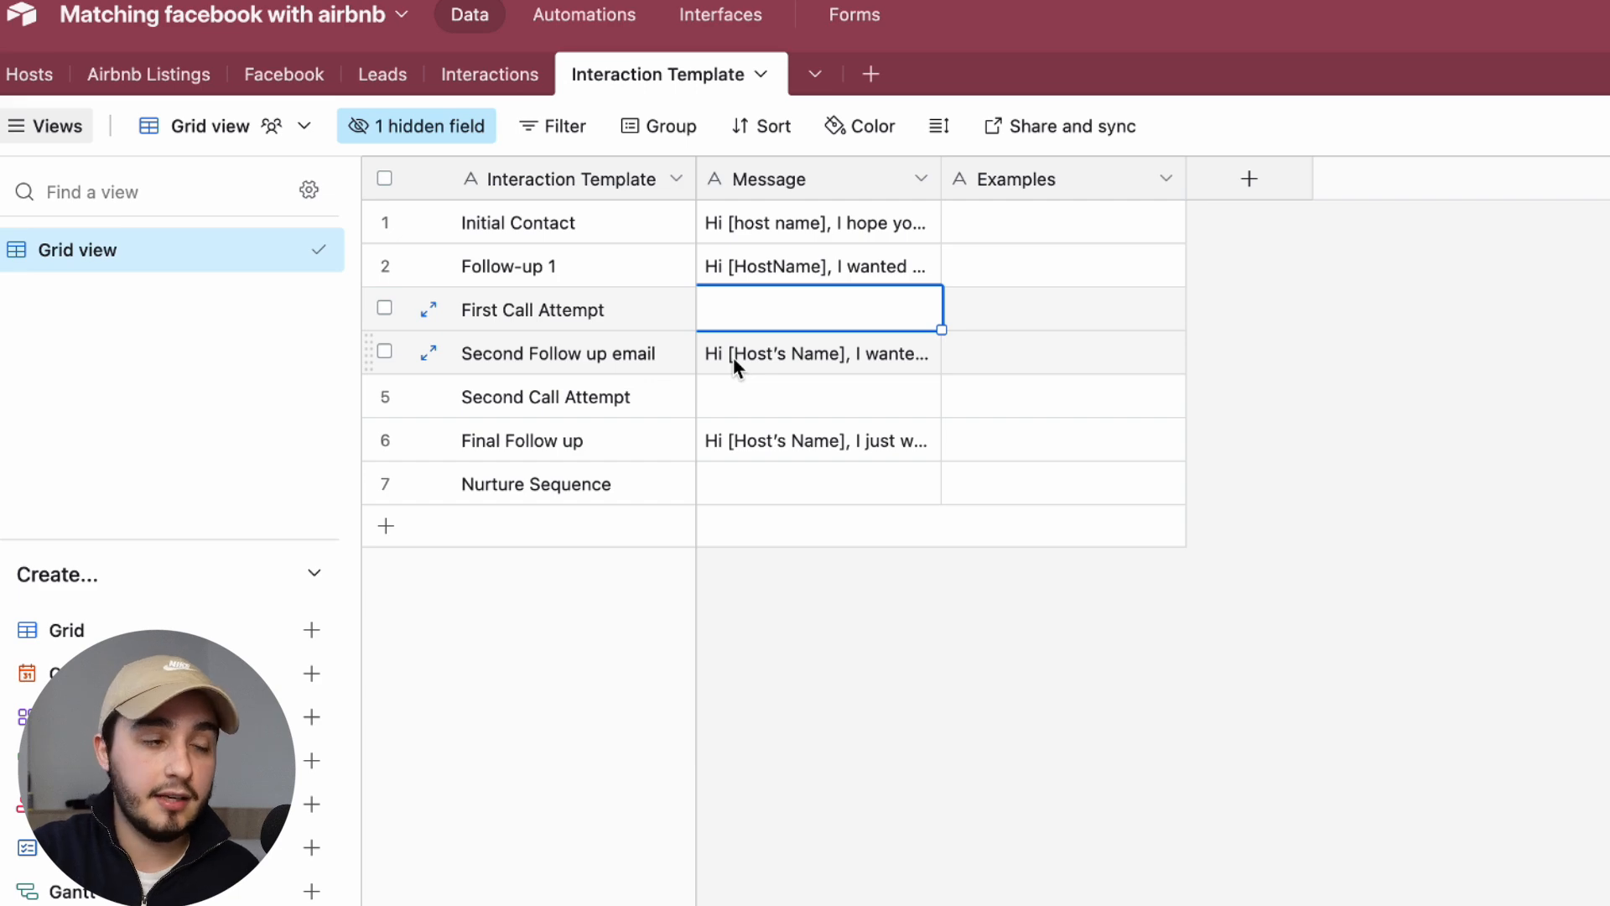
left_click(818, 183)
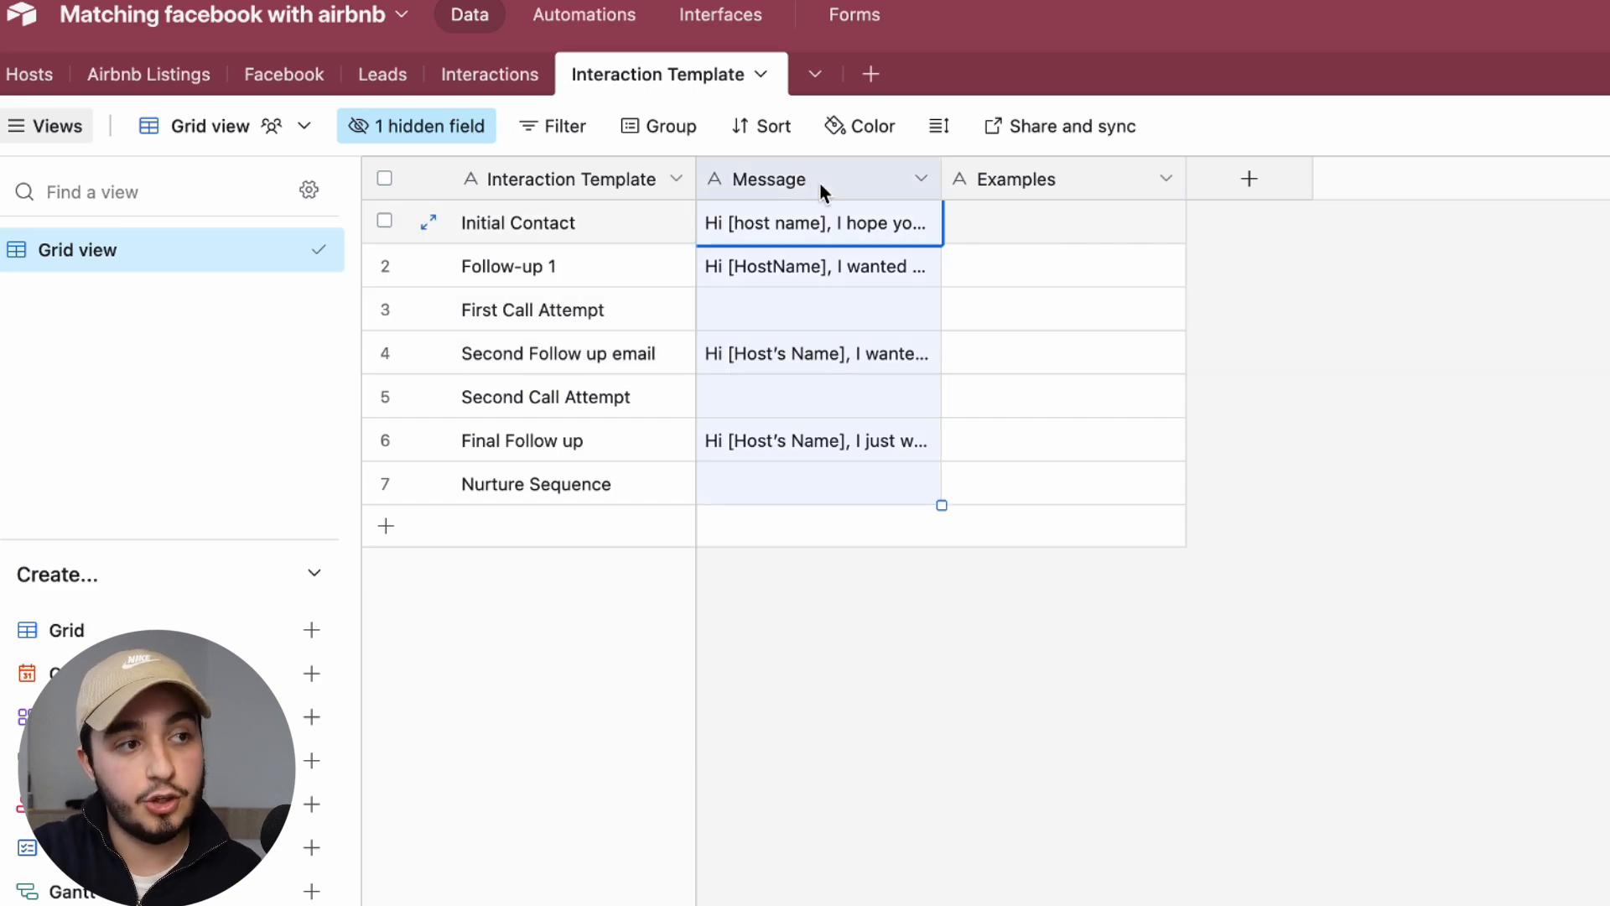
left_click(1050, 181)
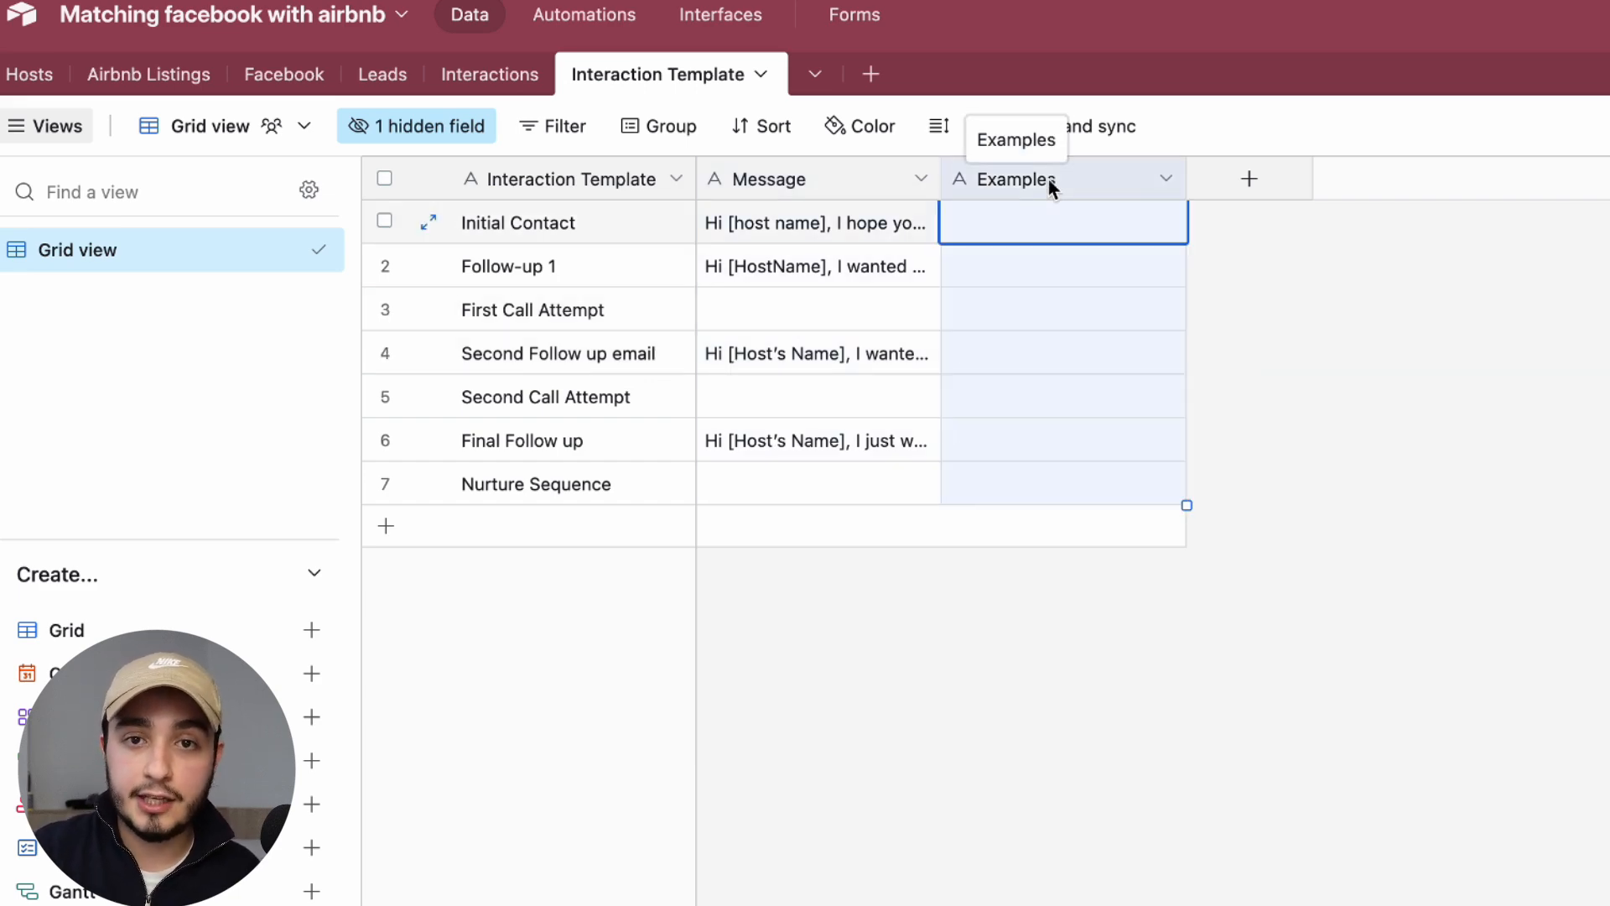
left_click(838, 233)
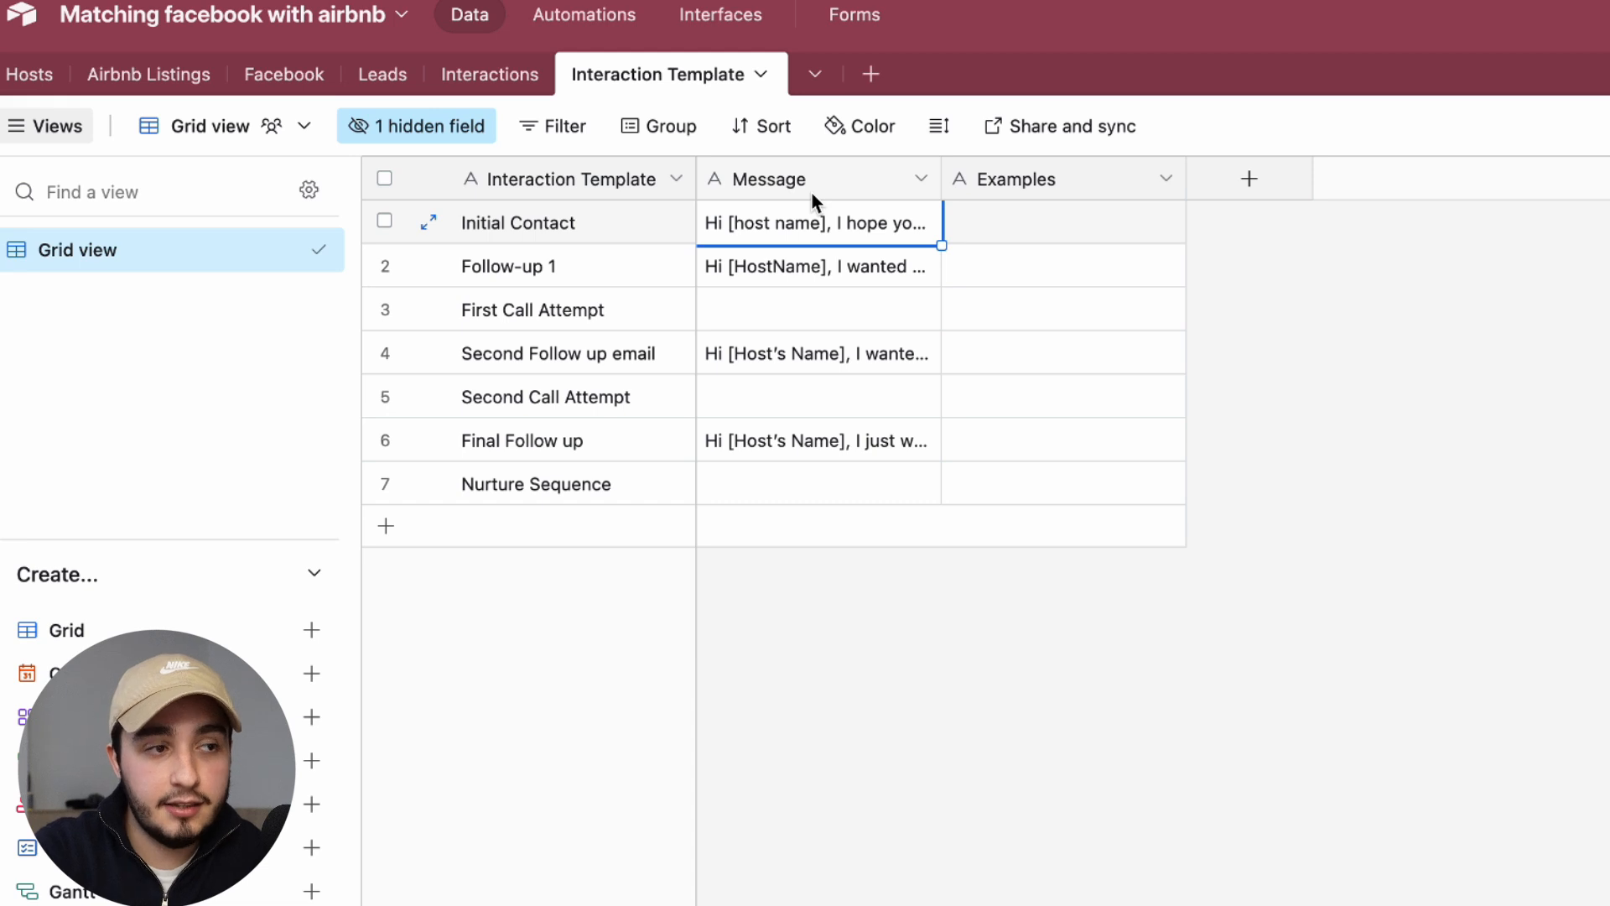
left_click(1040, 225)
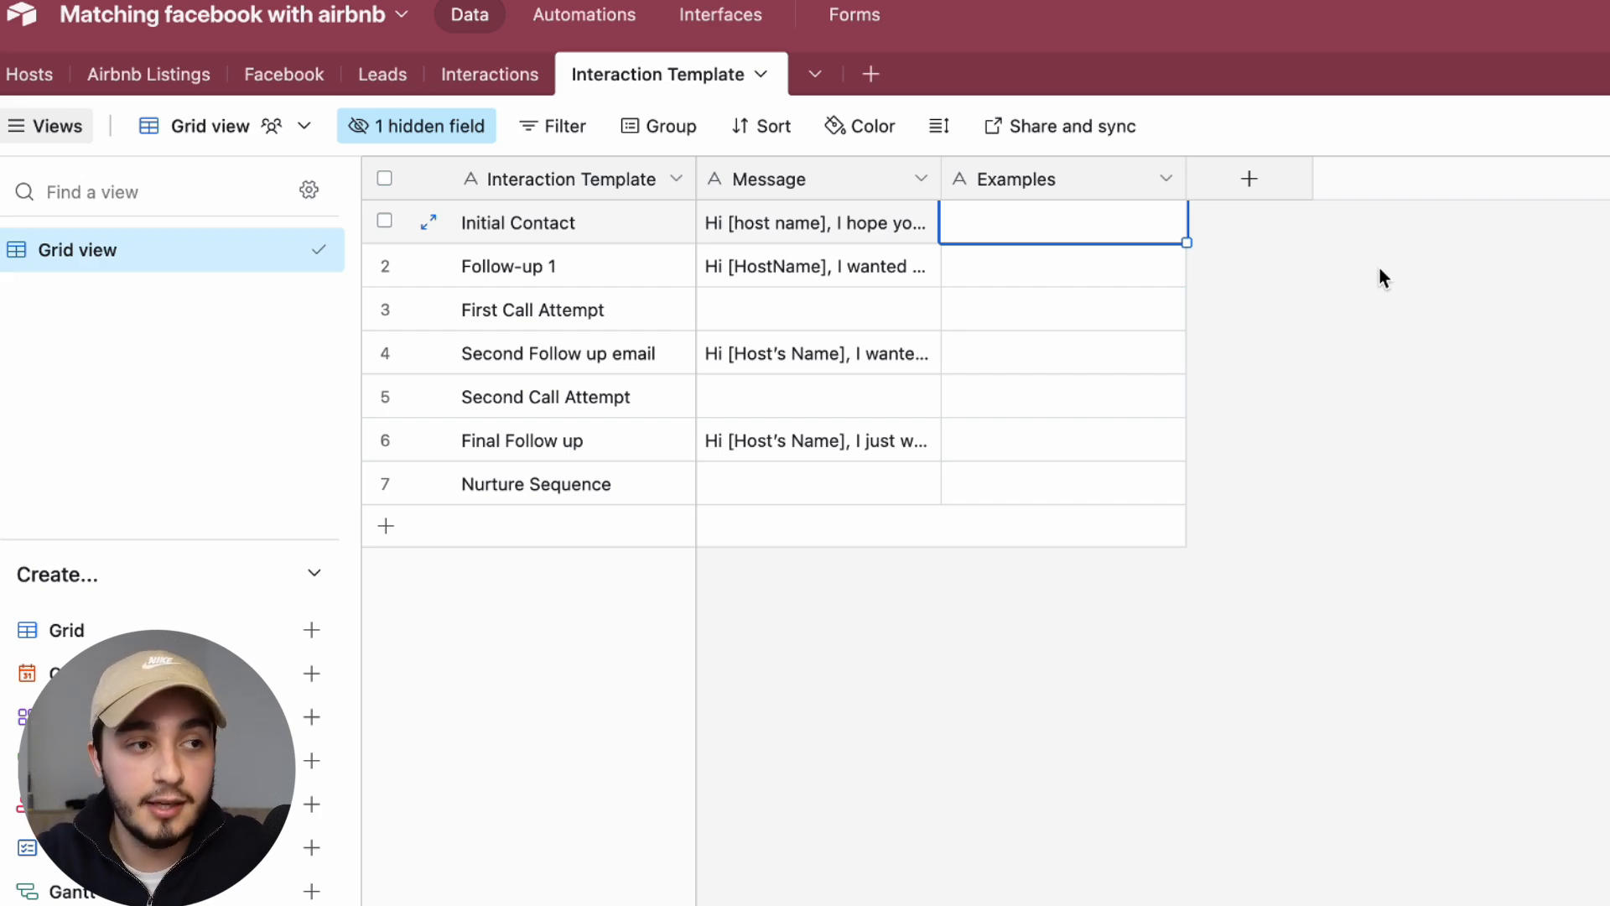
left_click(1048, 180)
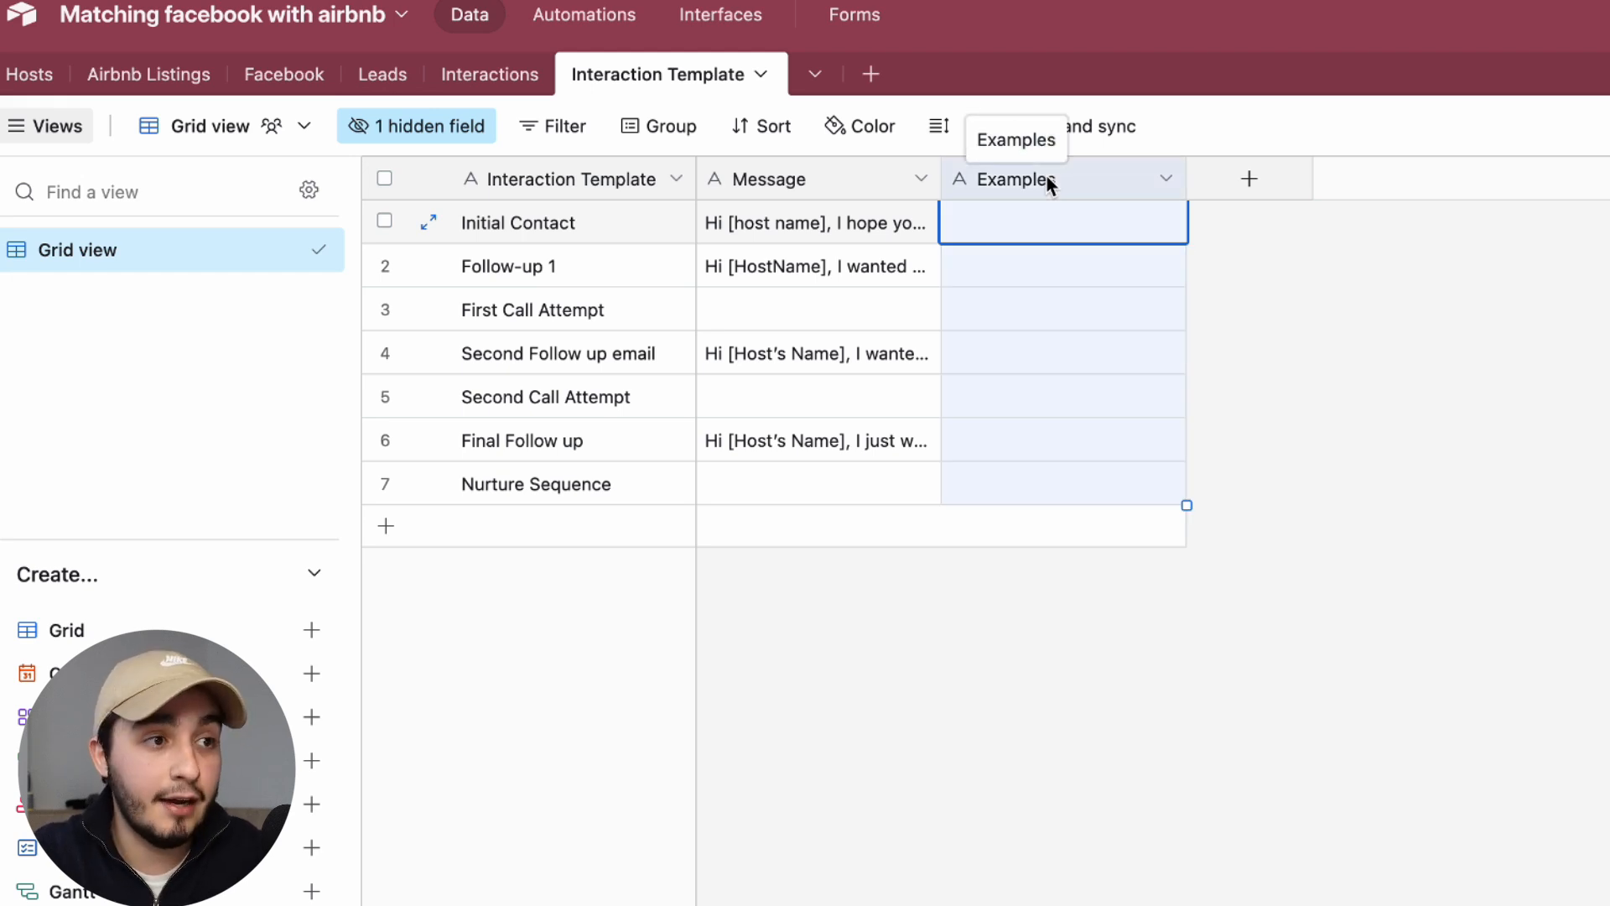
left_click(1150, 229)
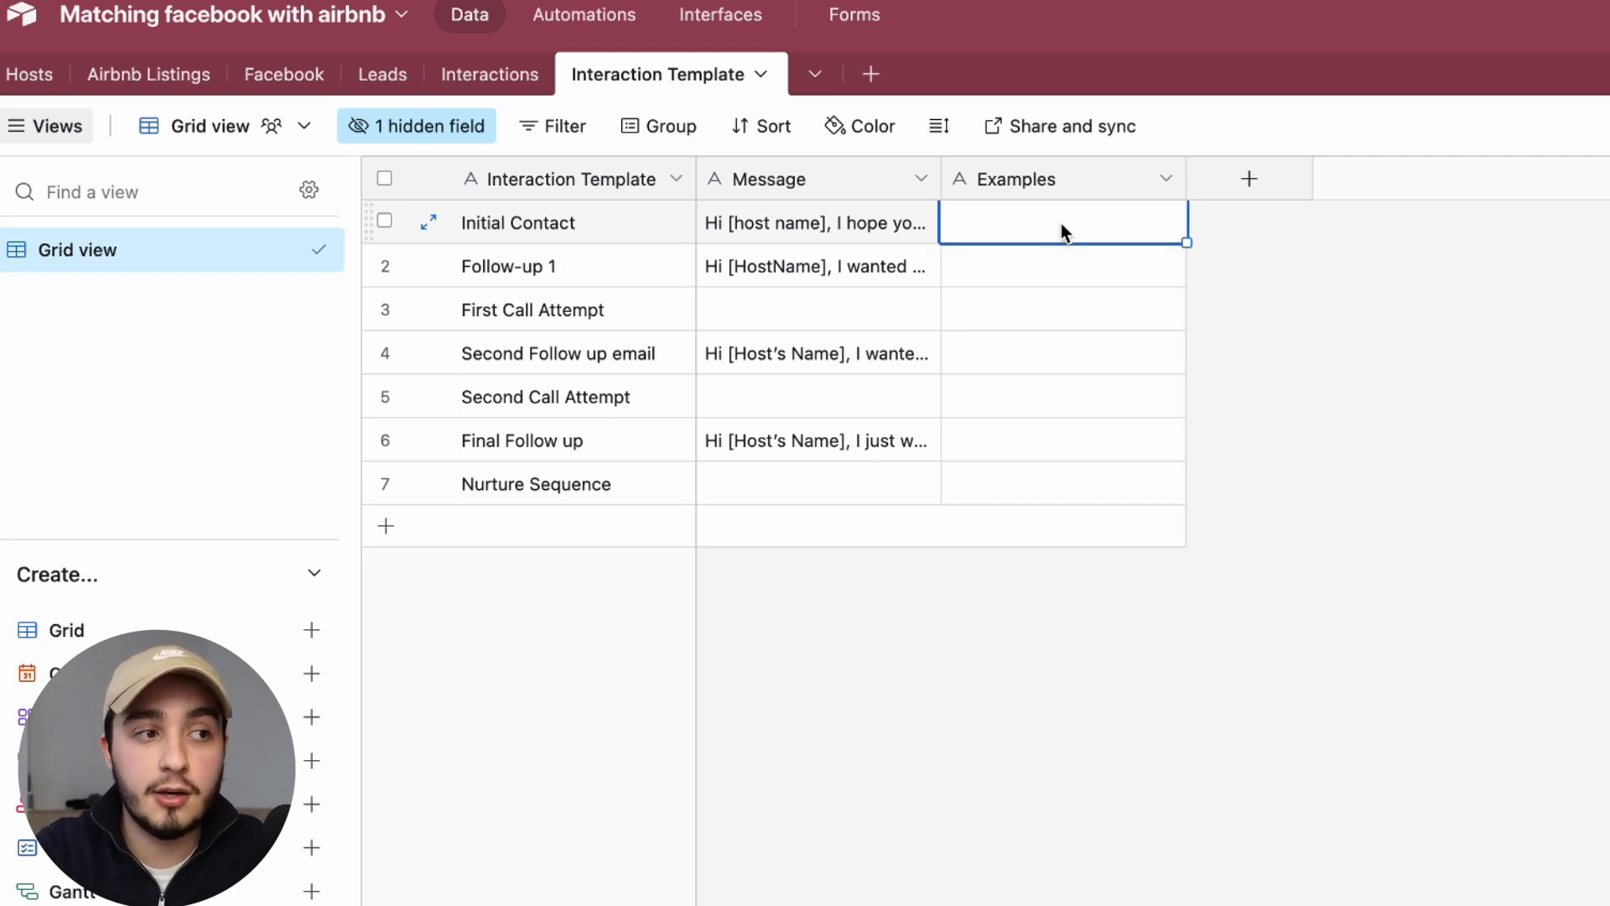
left_click(1036, 274)
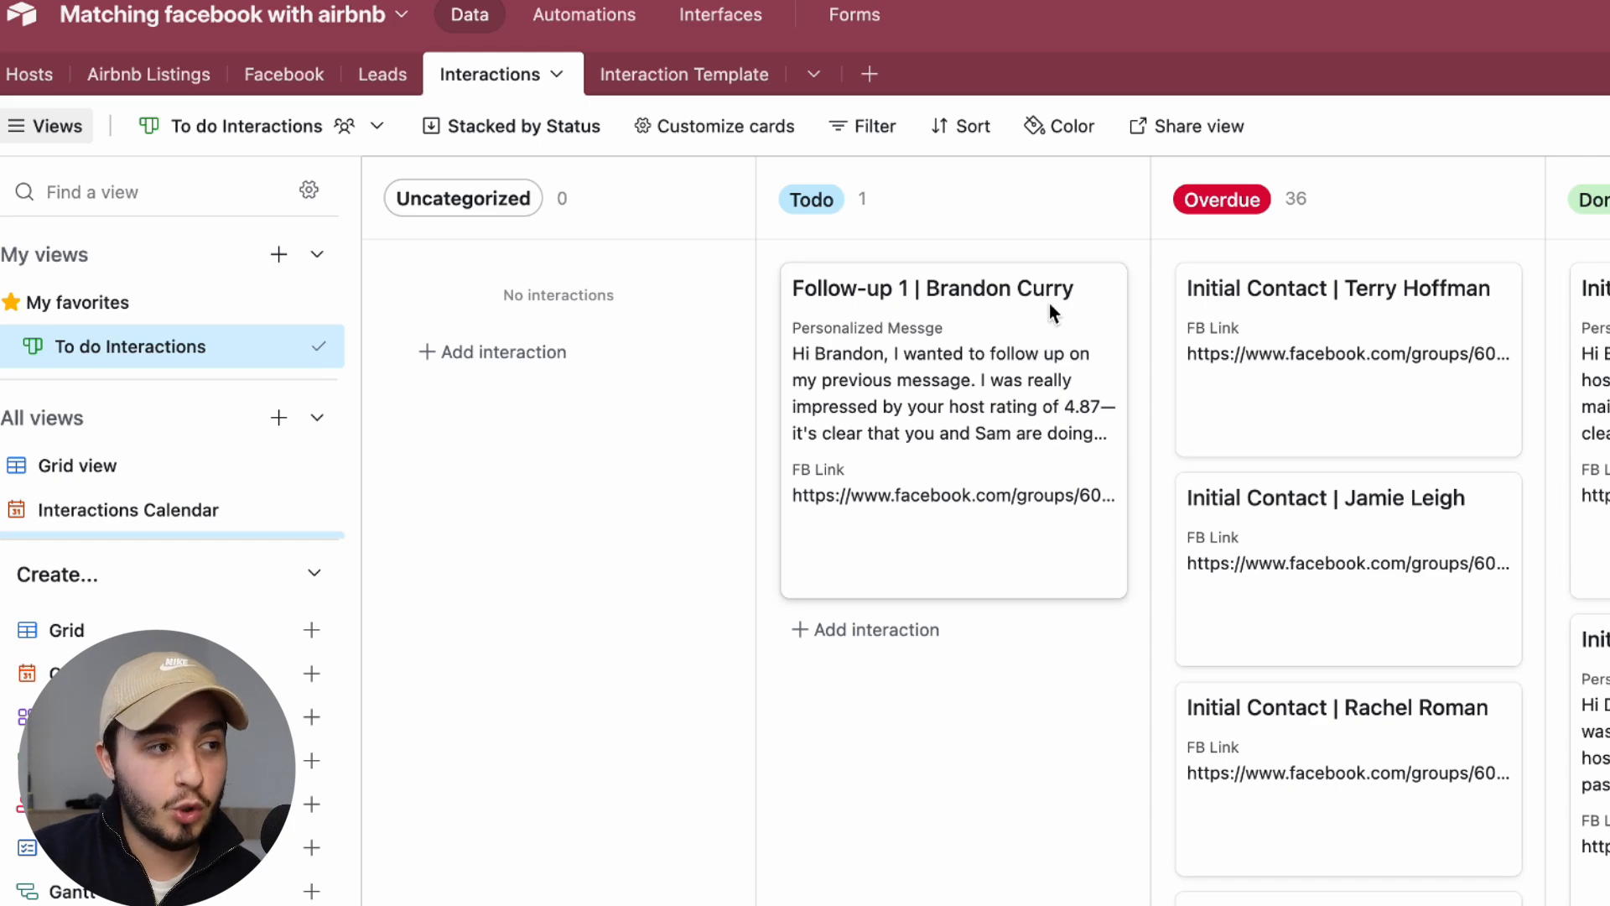
Open the Follow-up 1 record in the Interactions table and read the full AI prompt in the Personalized Messge field's configuration
left_click(1069, 306)
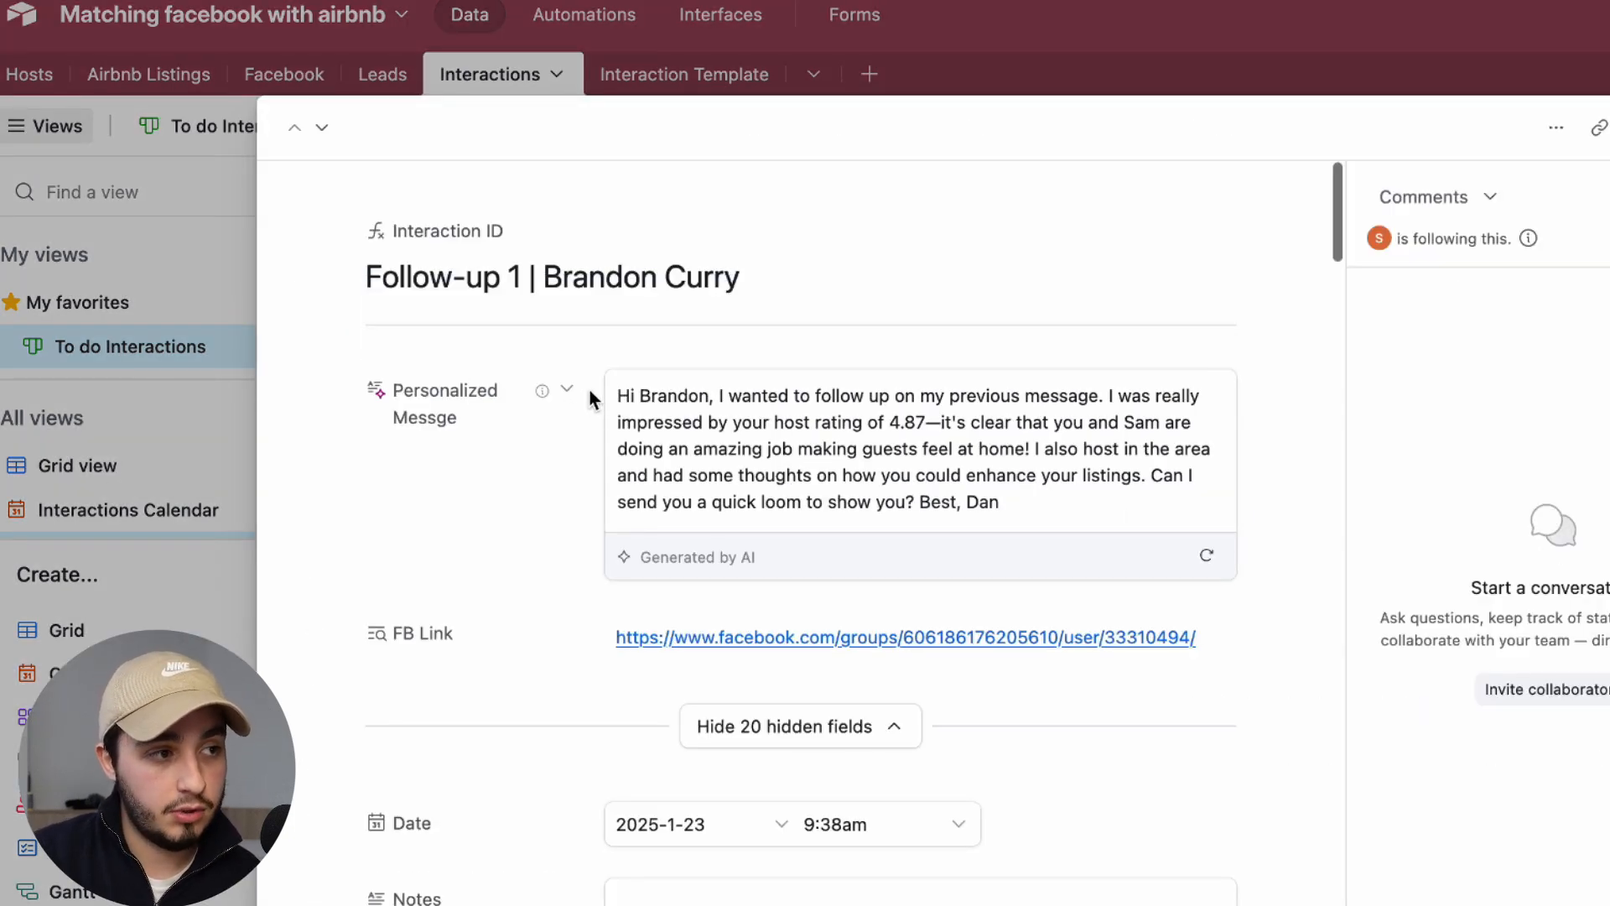
left_click(567, 389)
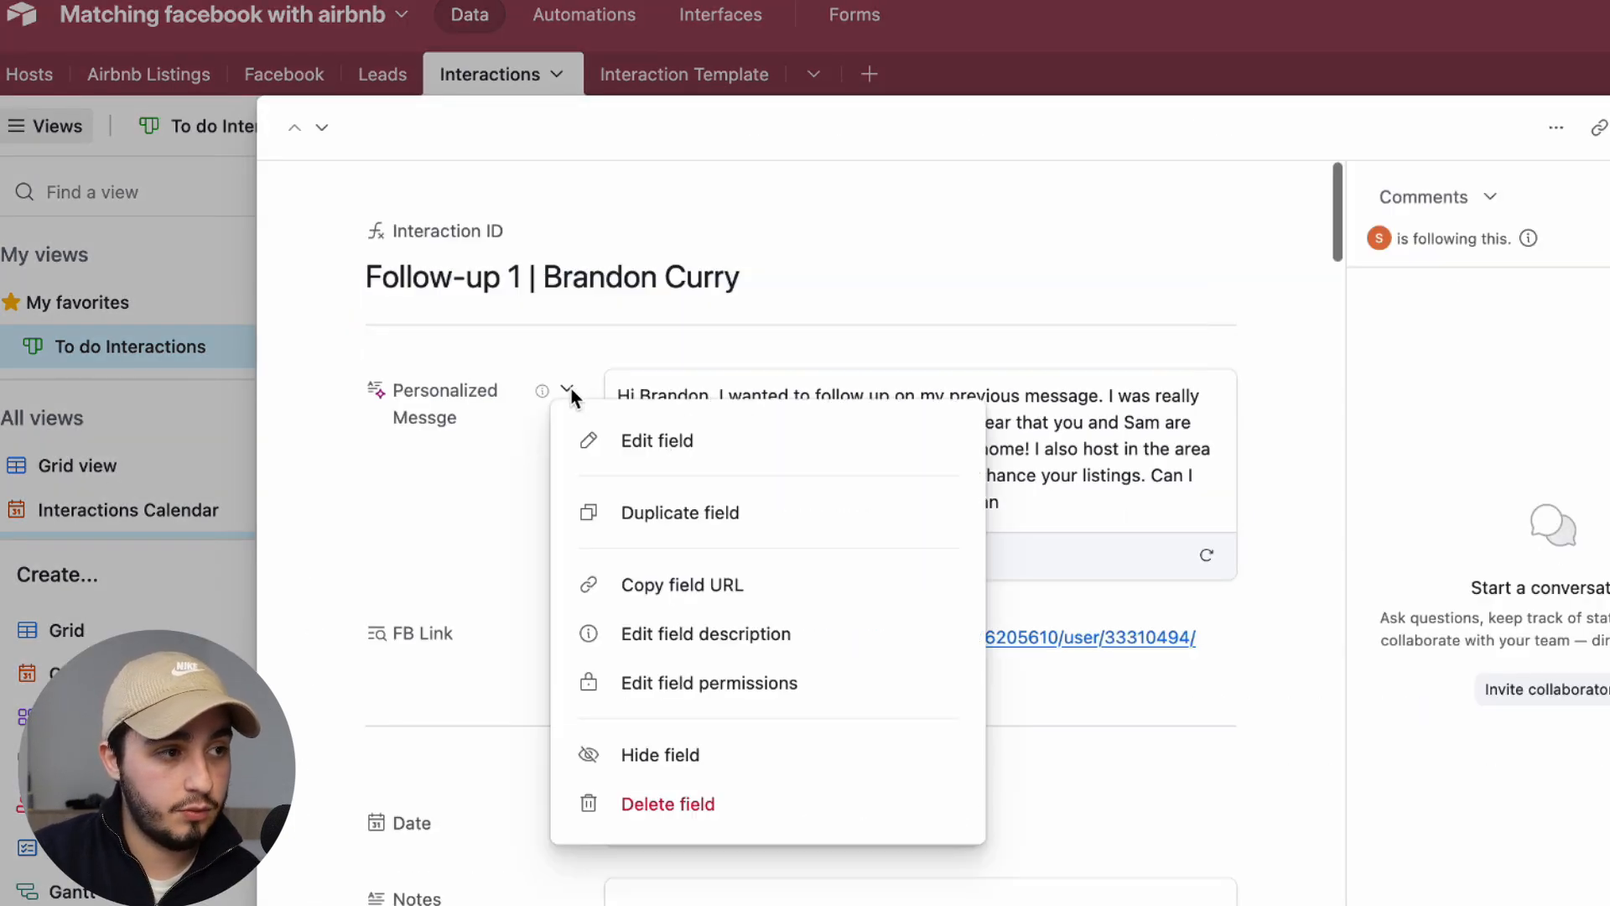
left_click(620, 436)
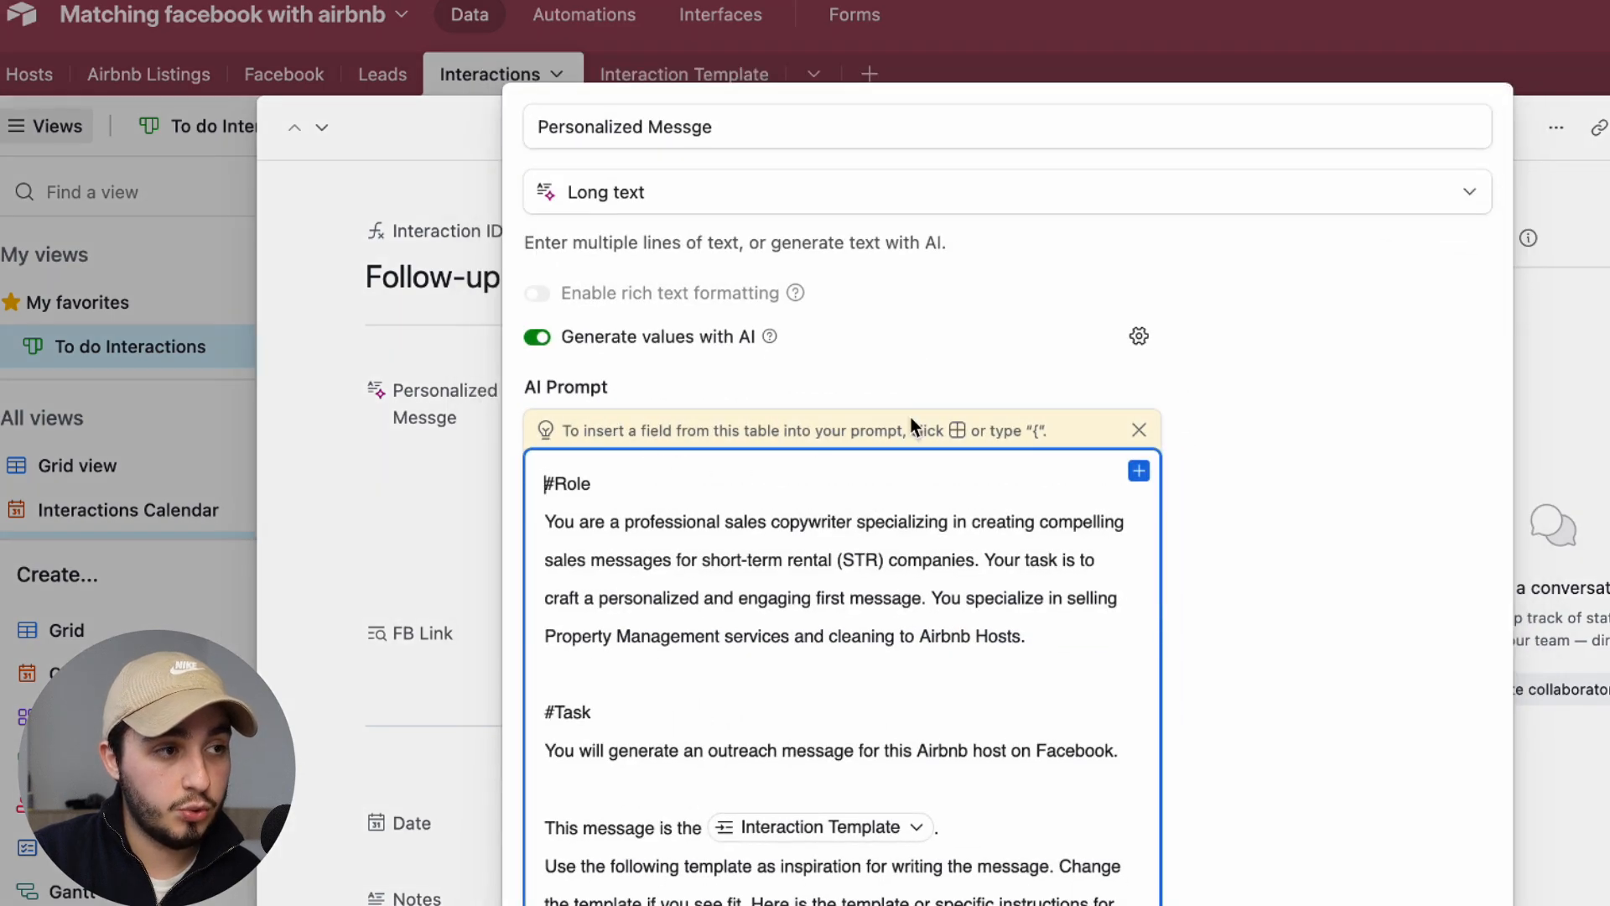
scroll(855, 629, "down", 10)
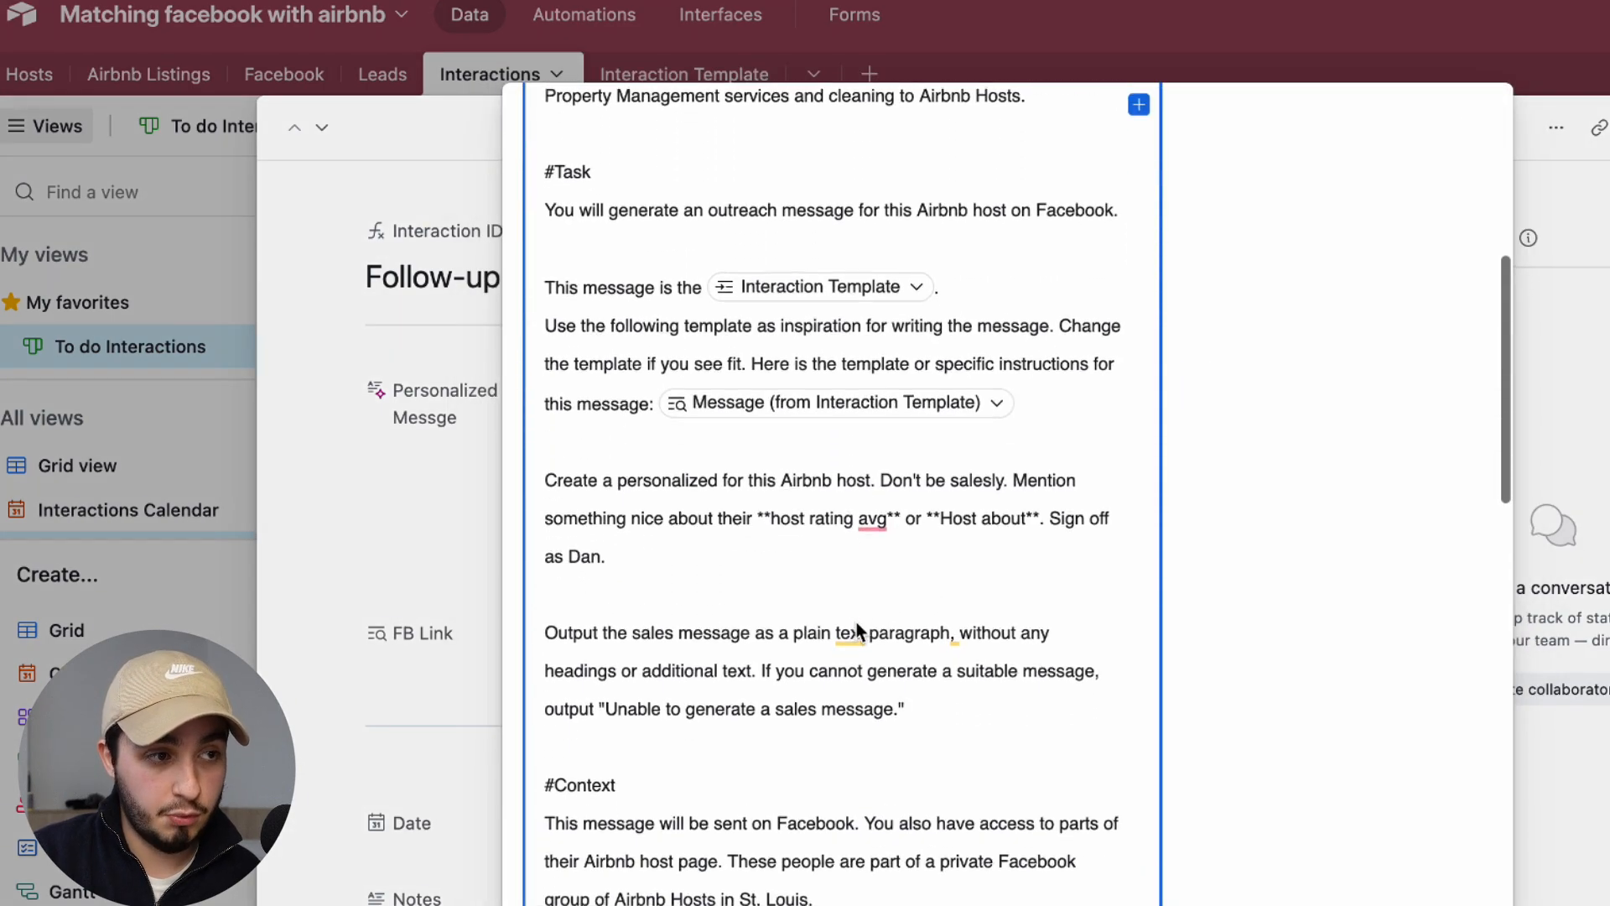
scroll(857, 629, "down", 15)
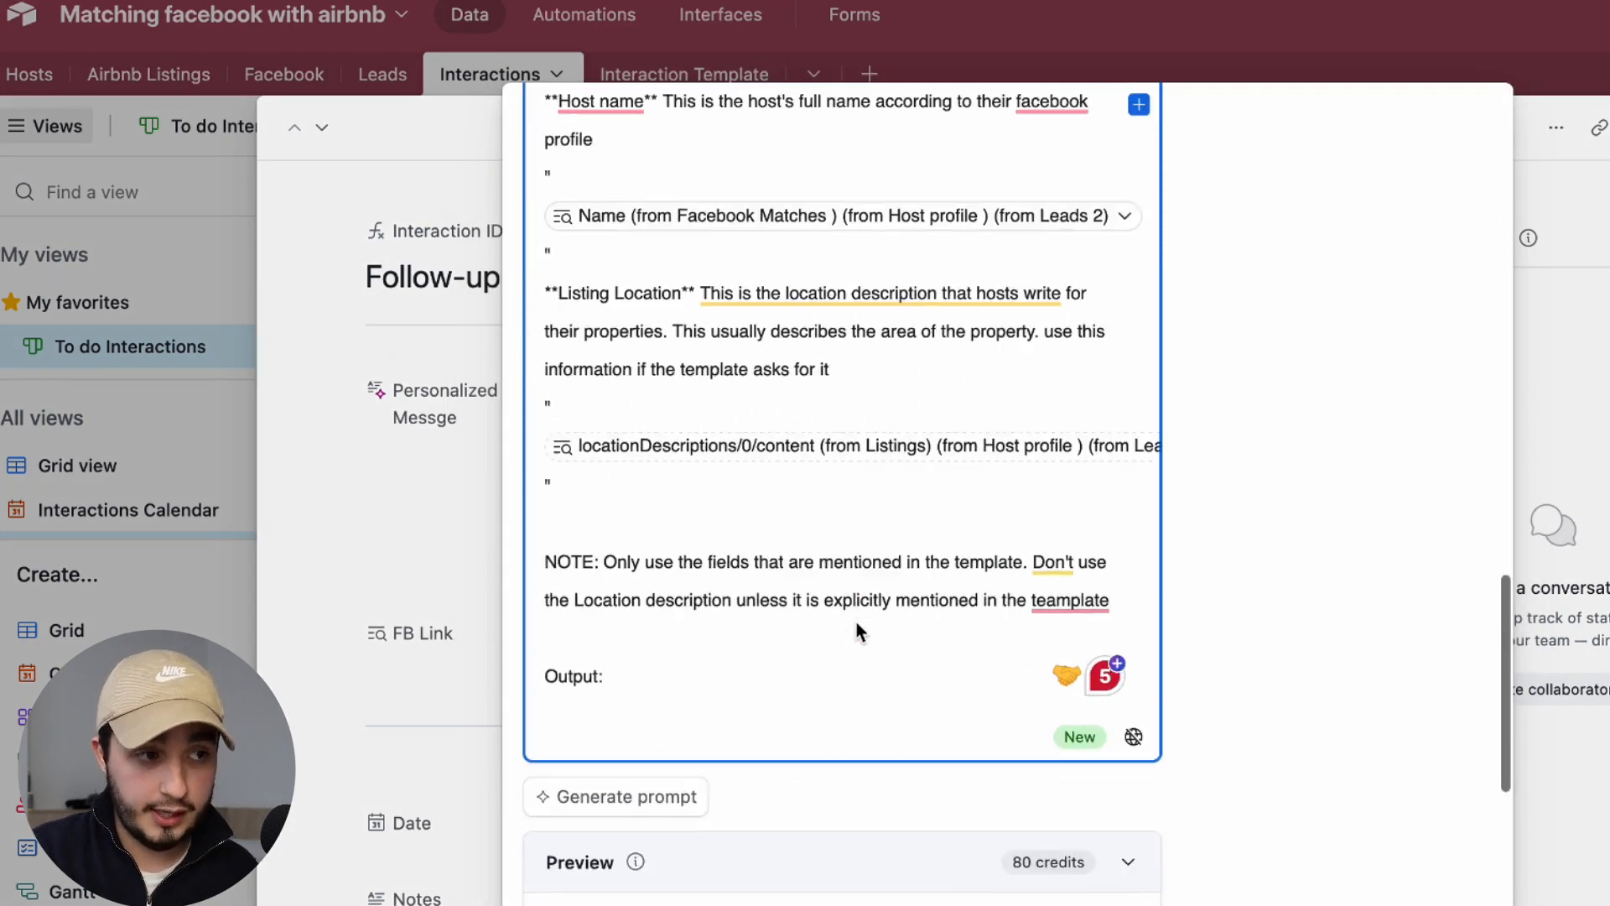
scroll(855, 629, "up", 20)
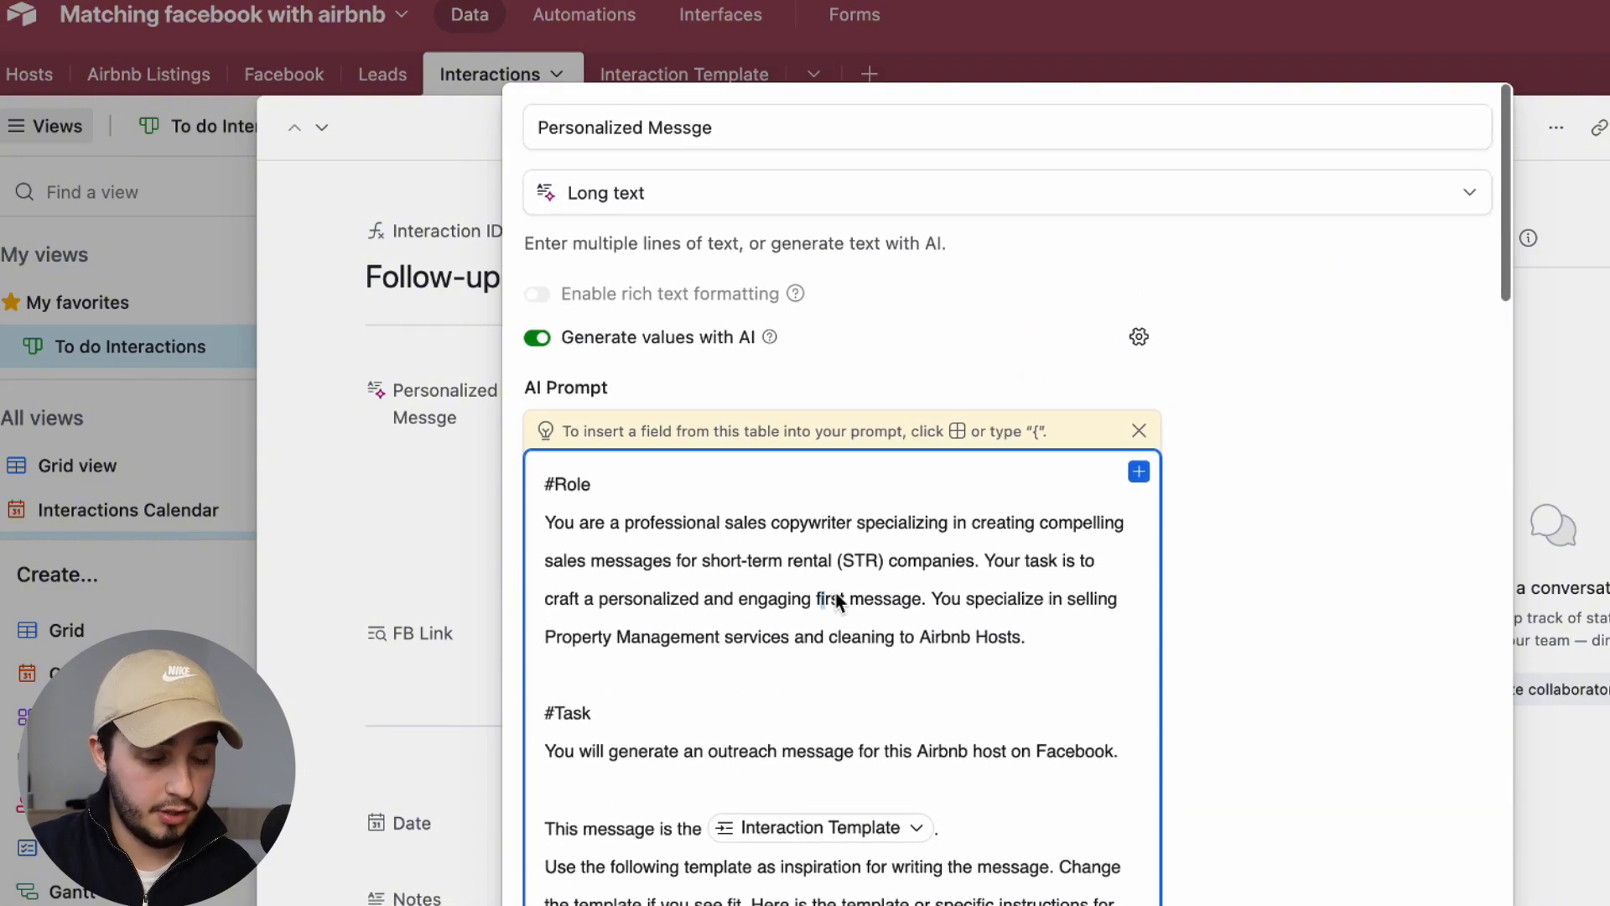
Highlight the AI prompt from the Role section through the template message reference, and close the field editor and the record without changes
key("super+a")
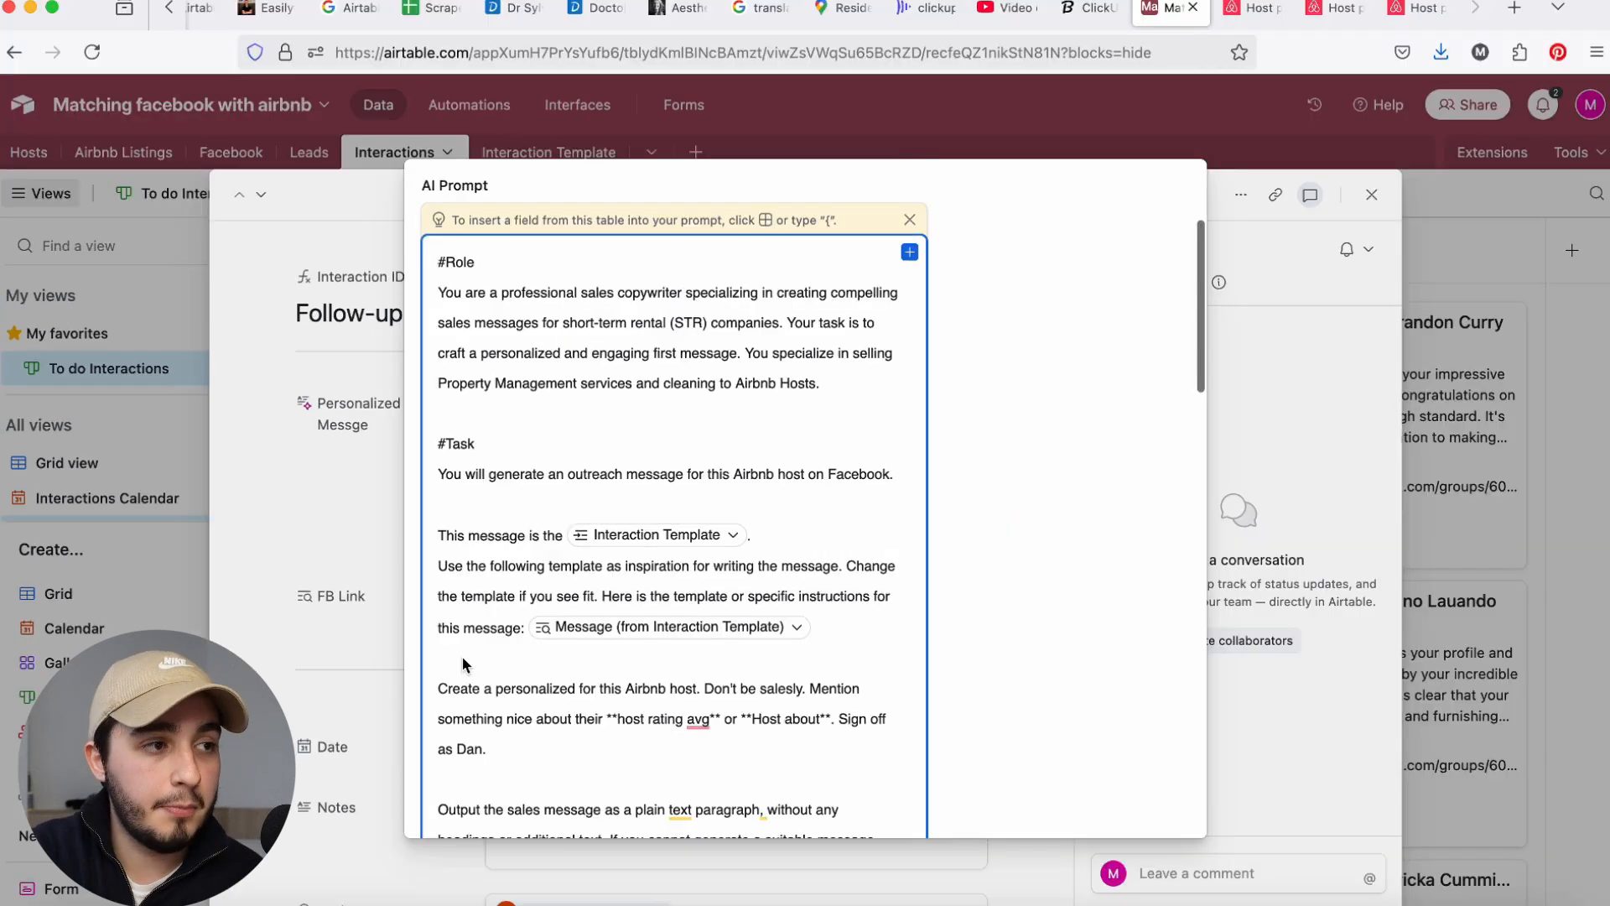
scroll(461, 656, "up", 1)
left_click_drag(445, 278, 811, 645)
scroll(806, 641, "down", 5)
scroll(805, 639, "up", 5)
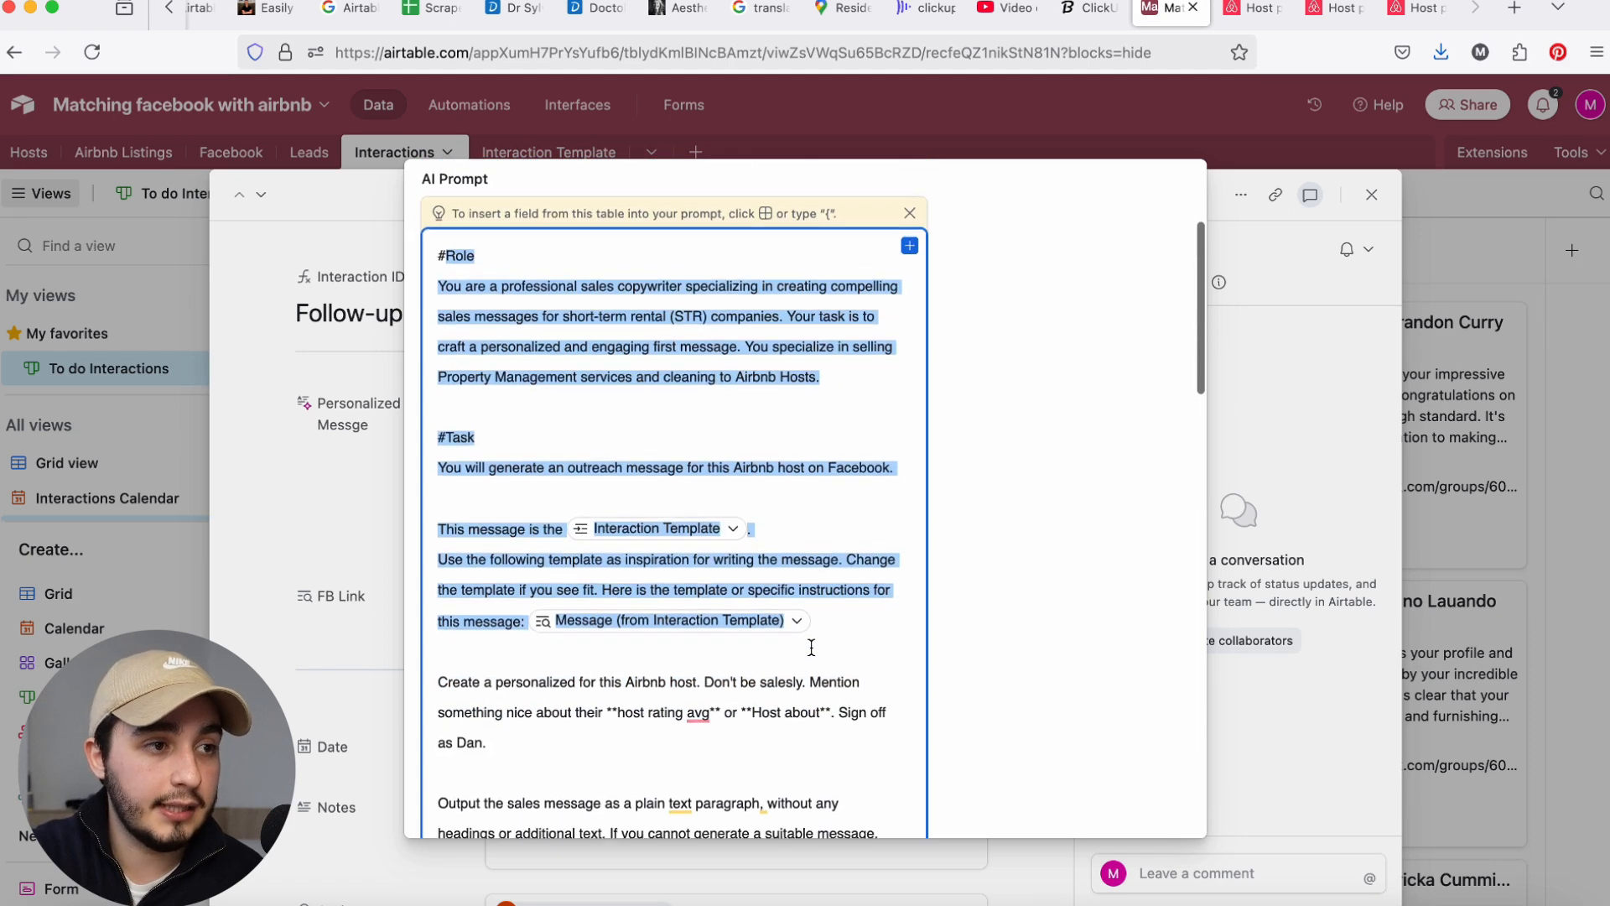
scroll(676, 352, "up", 3)
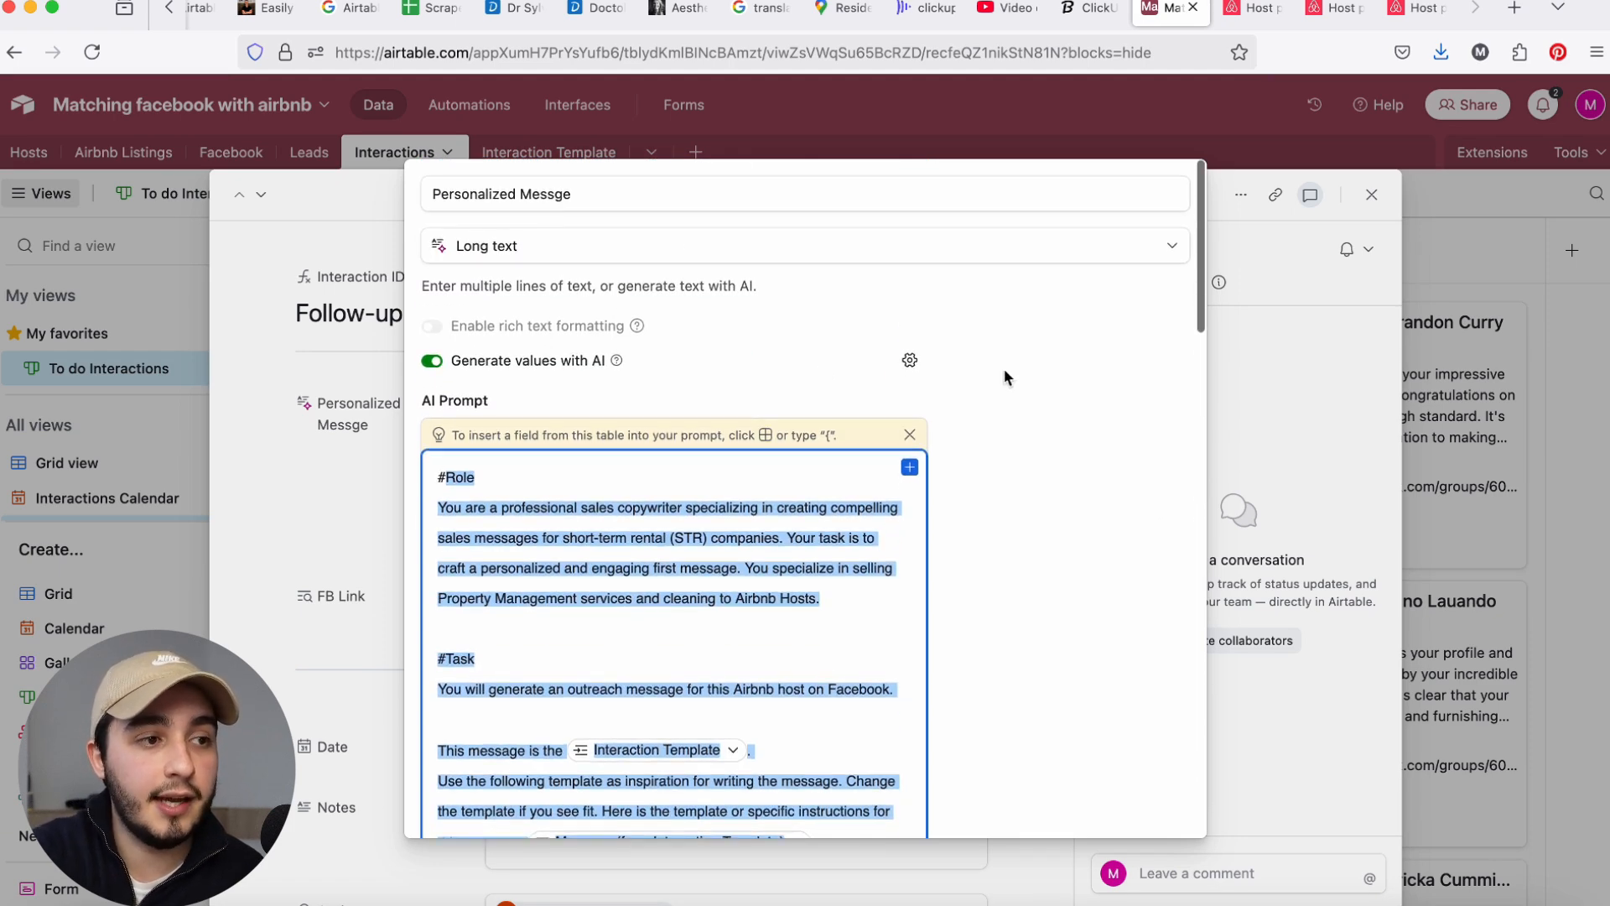
left_click(975, 376)
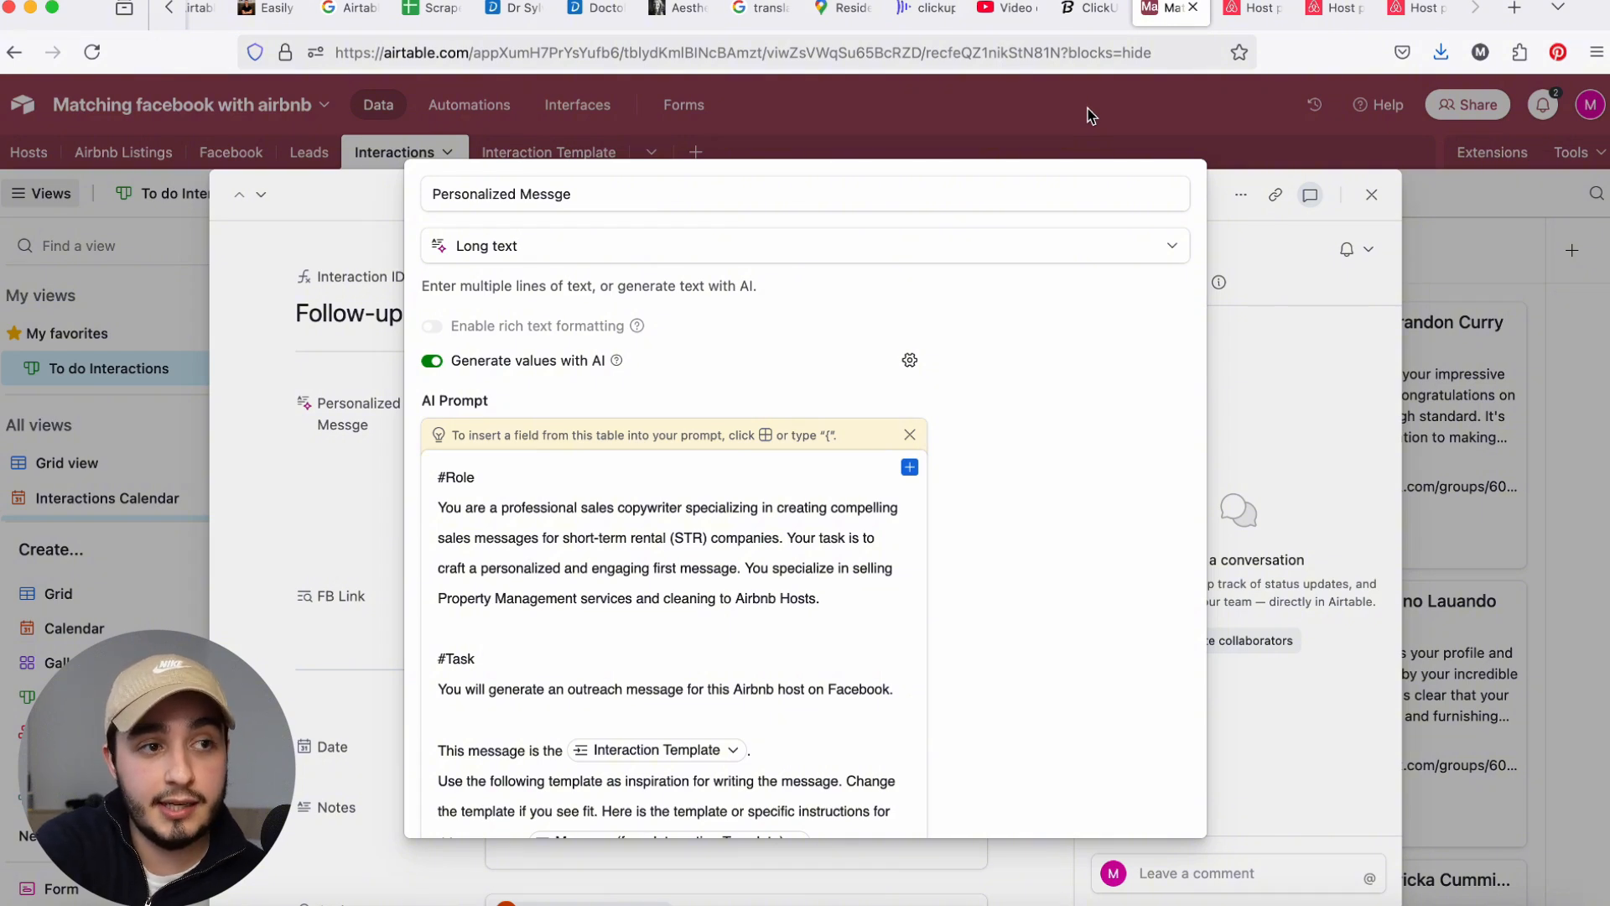
key("Escape")
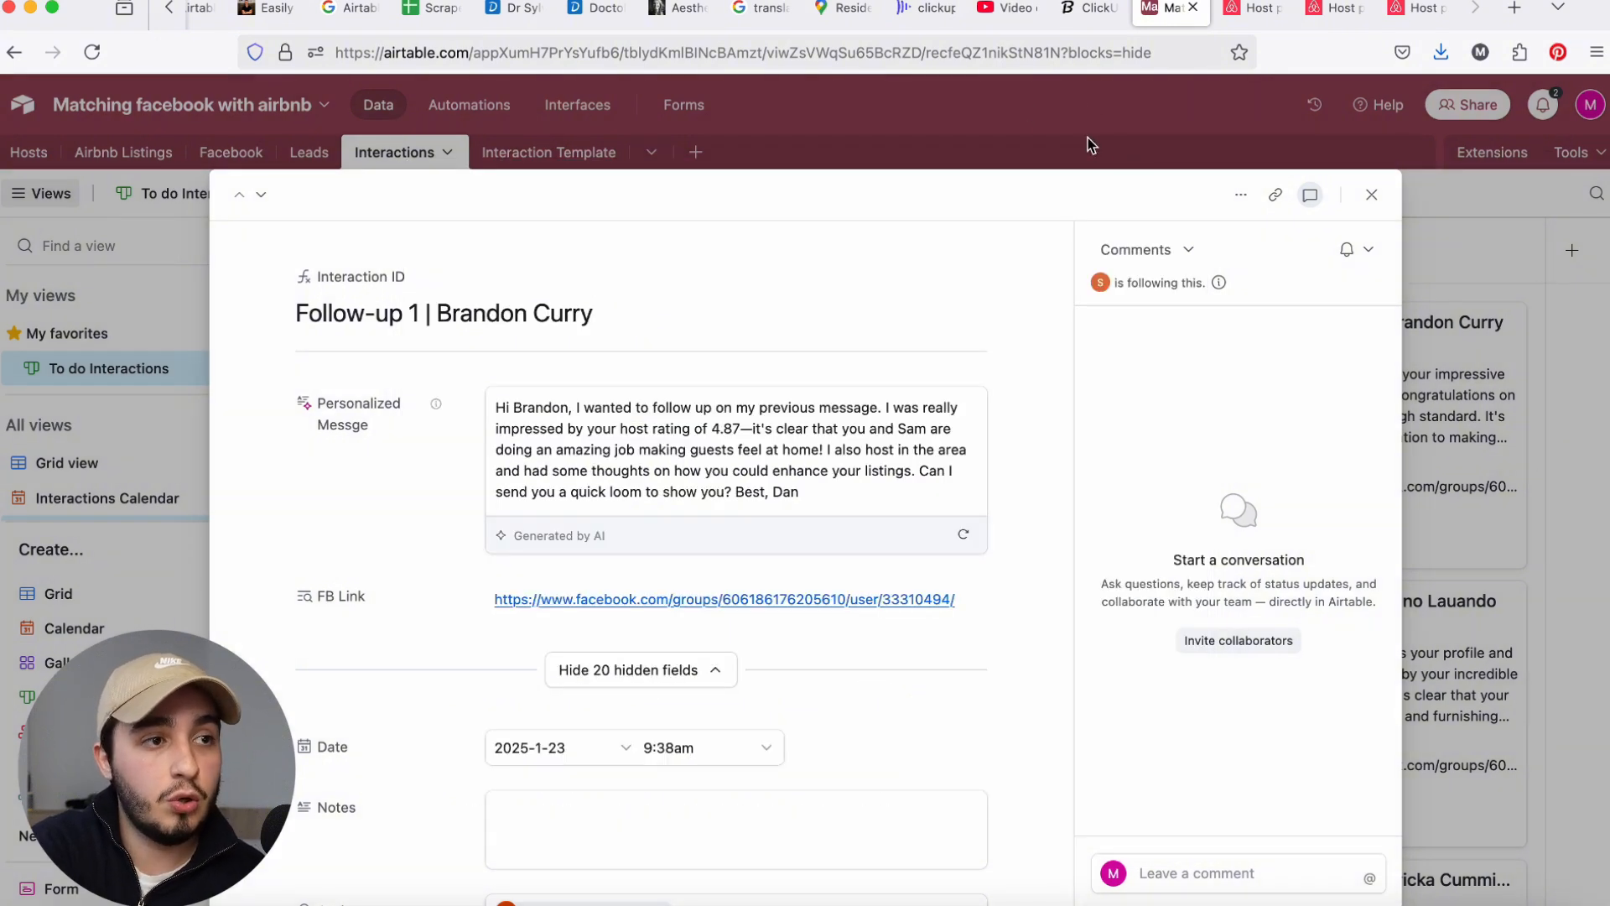
key("Escape")
In the Interactions grid view, insert a long text field named "AI message" after the Personalized Messge field, with AI-generated values enabled
left_click(84, 462)
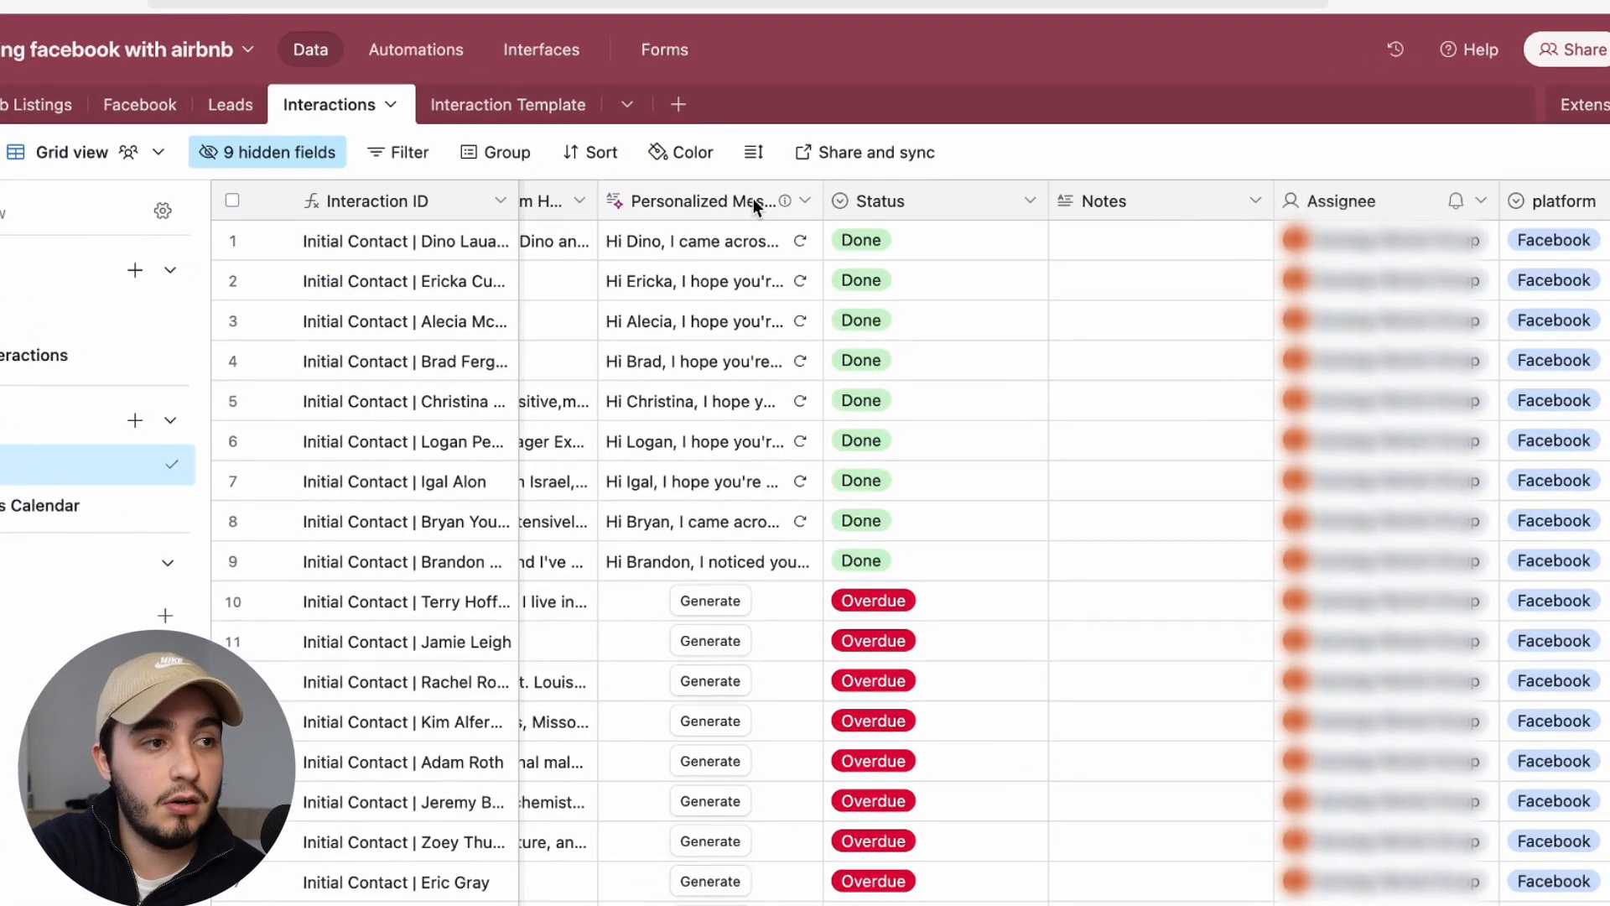
right_click(758, 231)
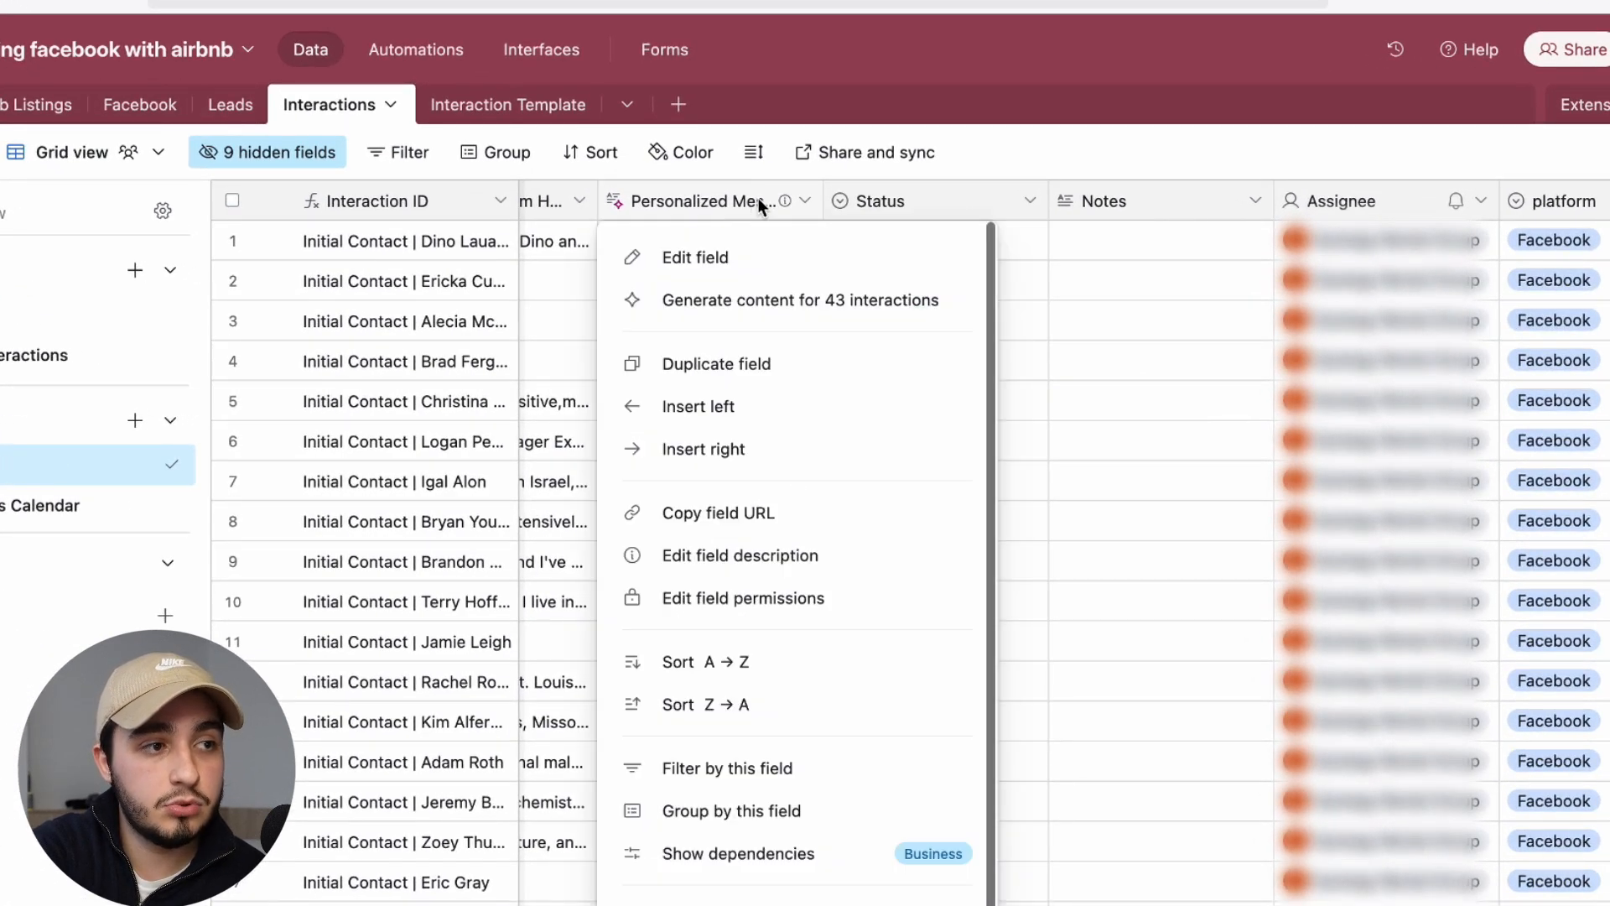
left_click(783, 457)
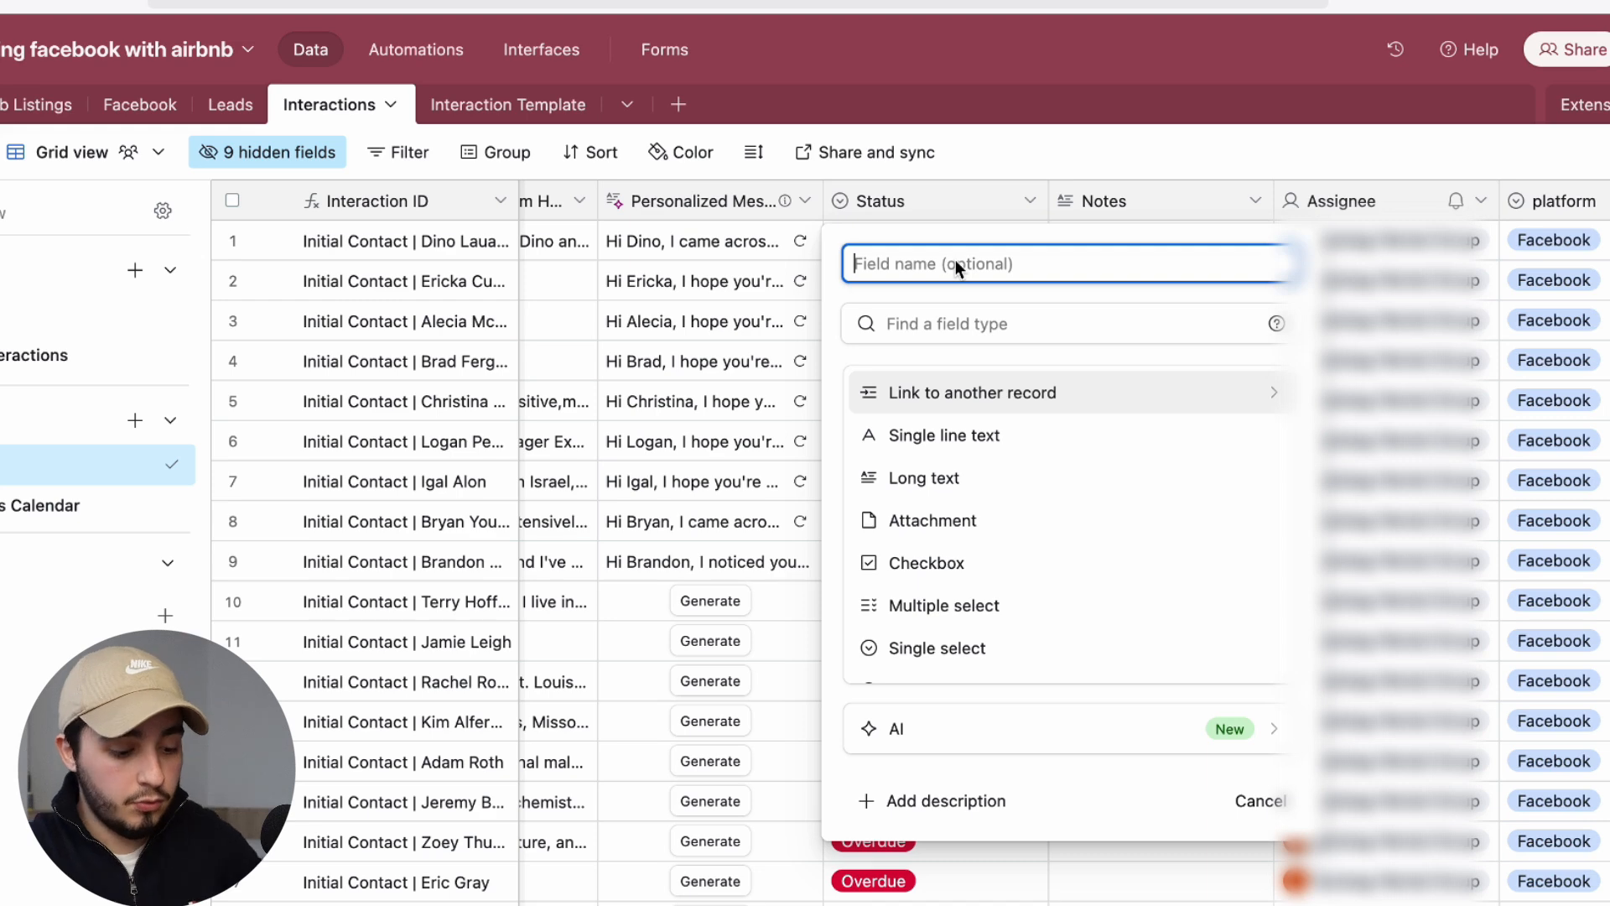
type("AI ")
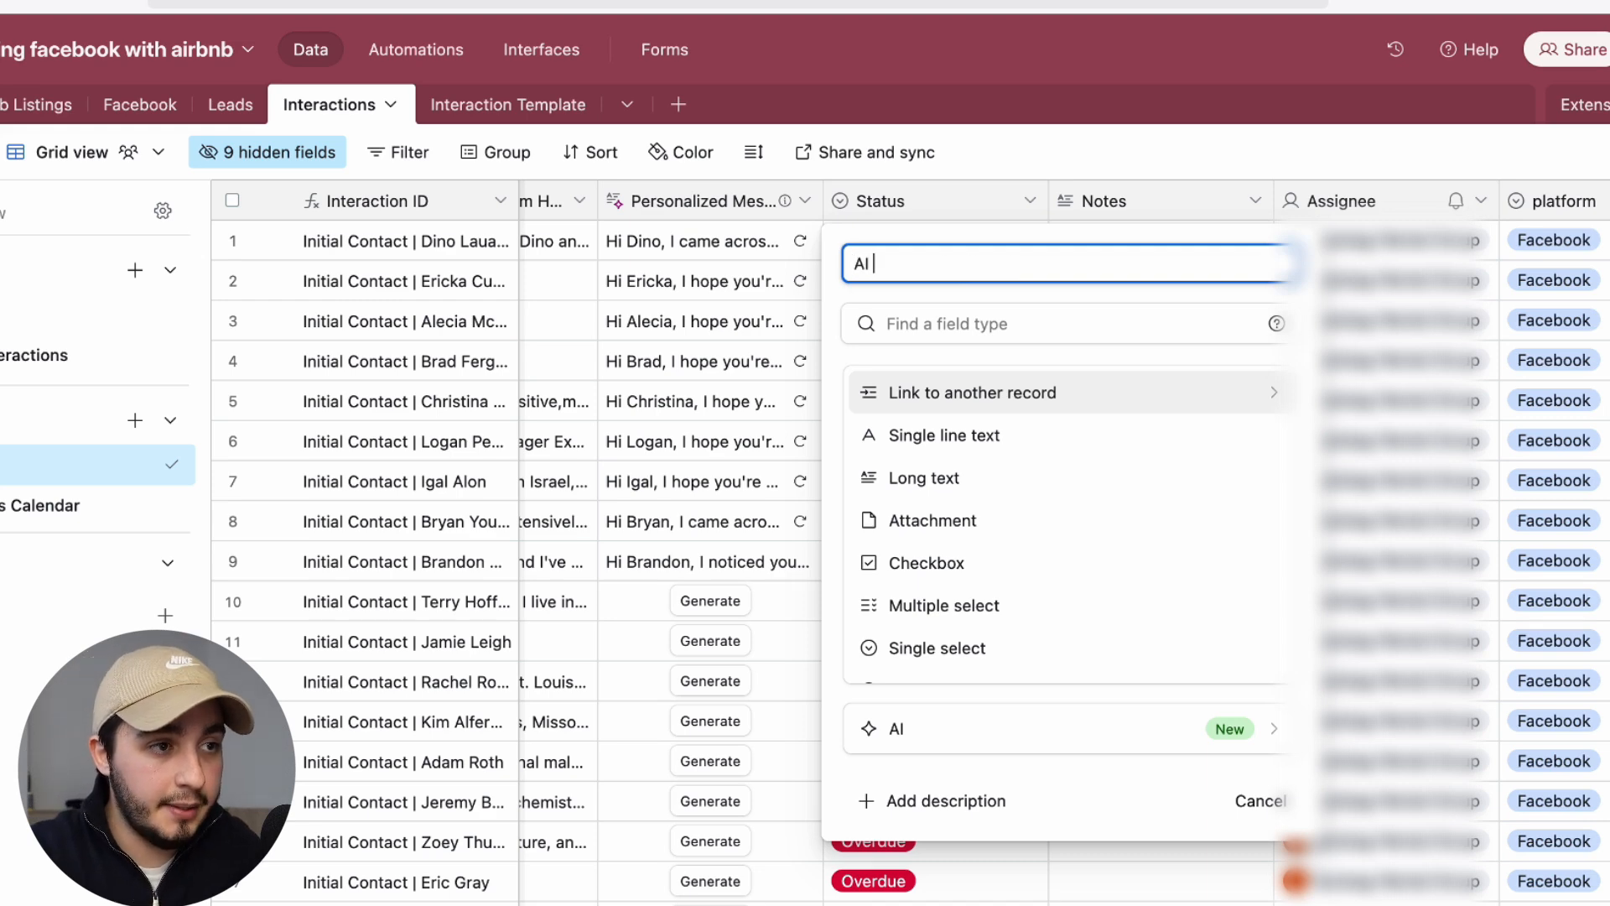
type("message")
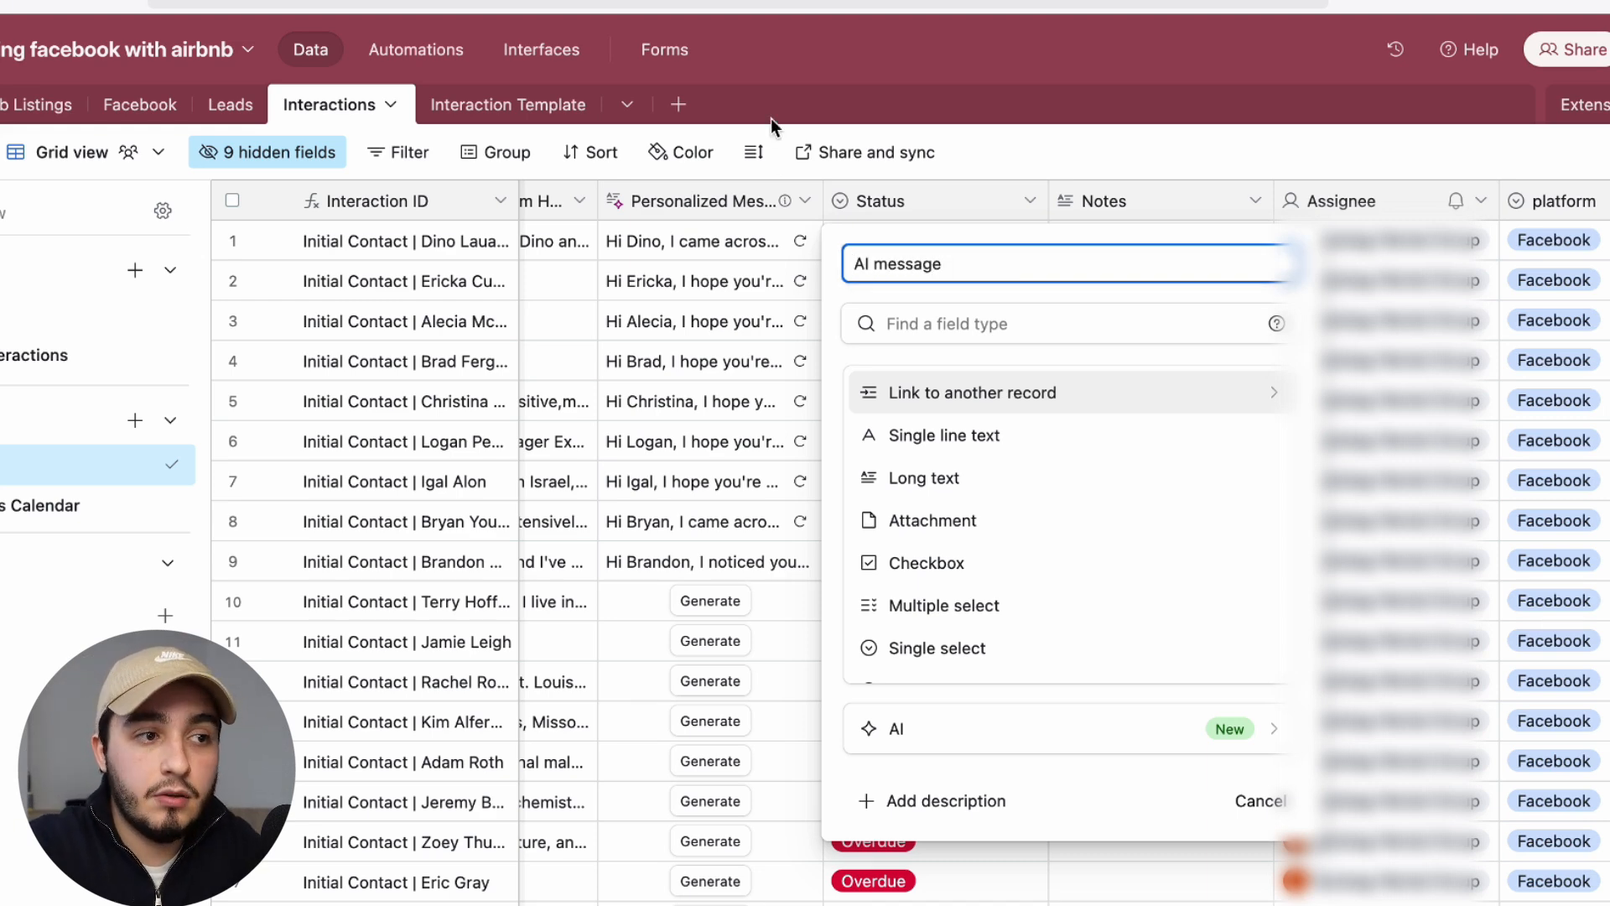
left_click(974, 317)
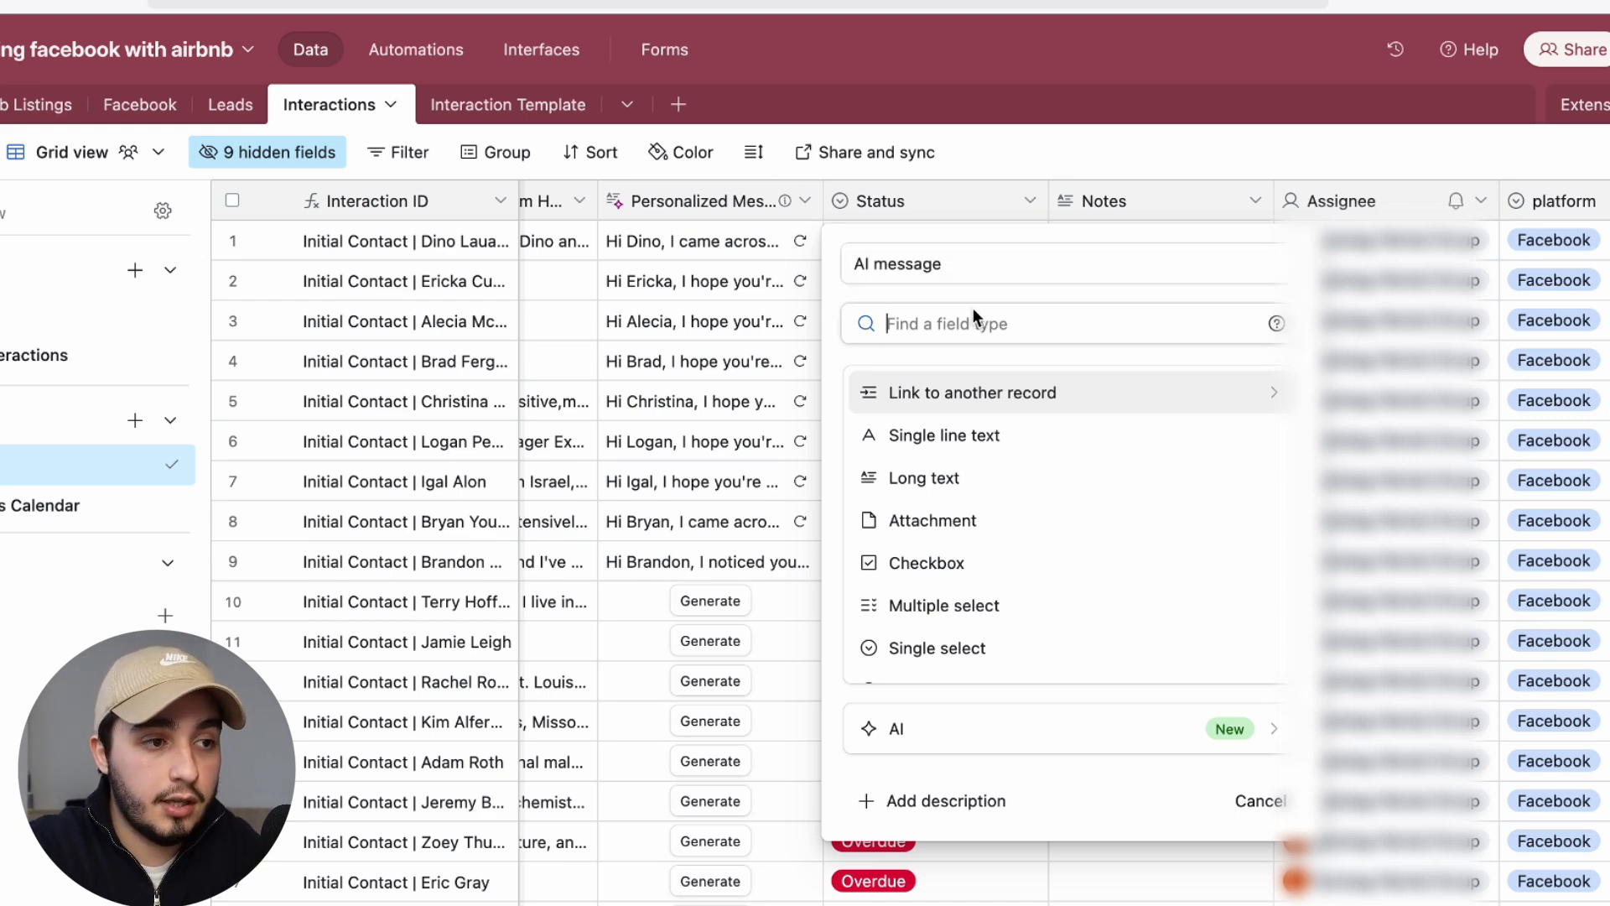
left_click(966, 478)
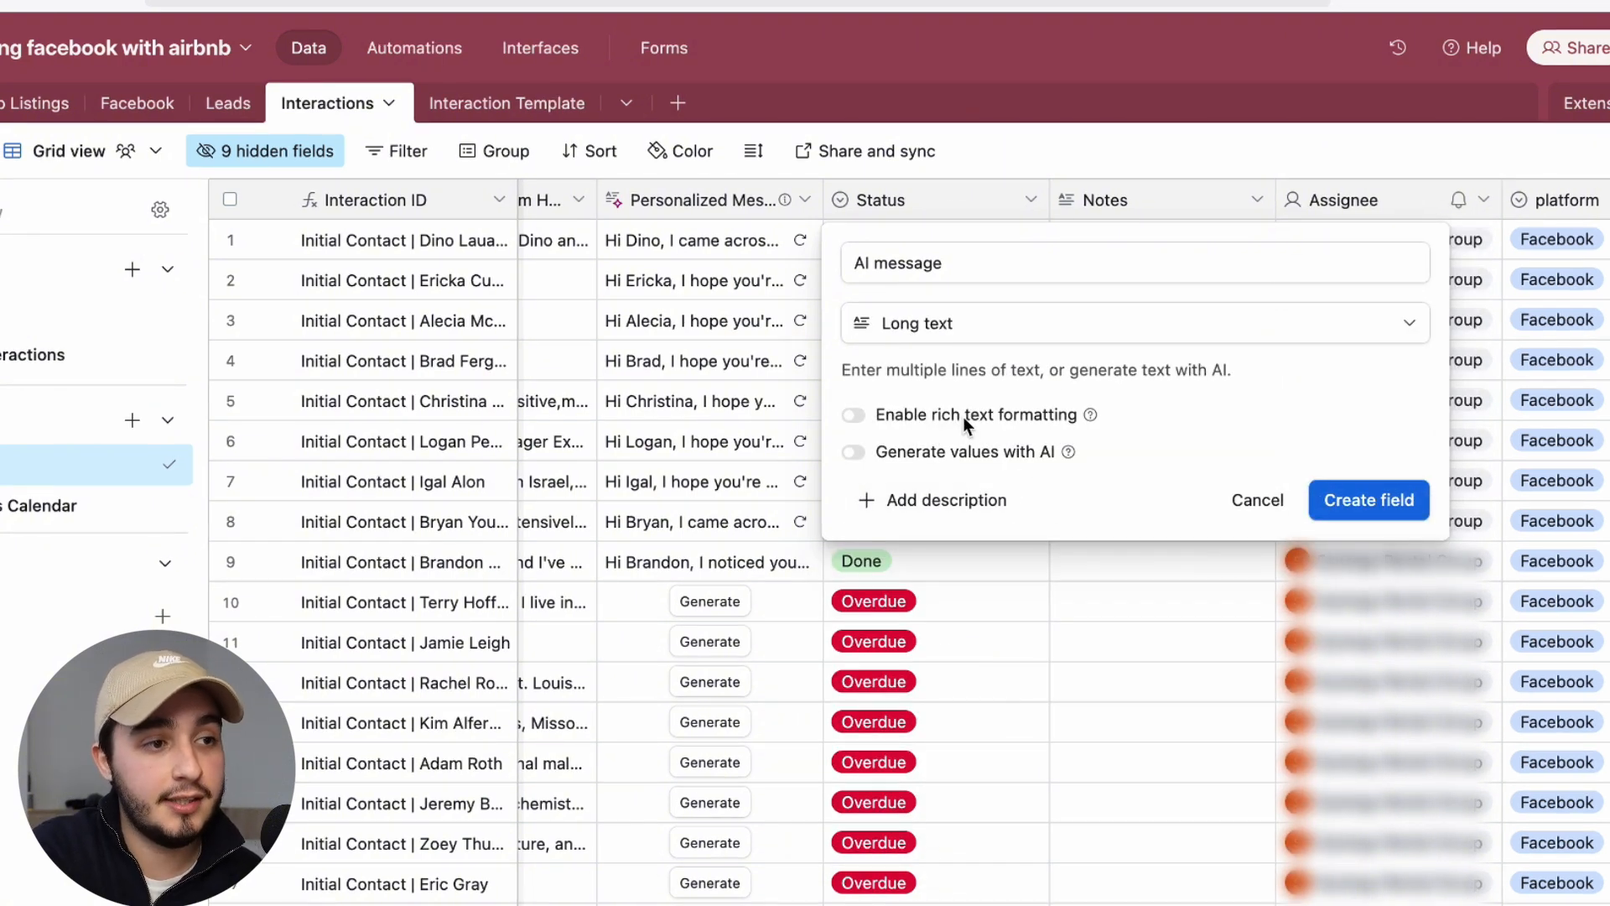
left_click(854, 454)
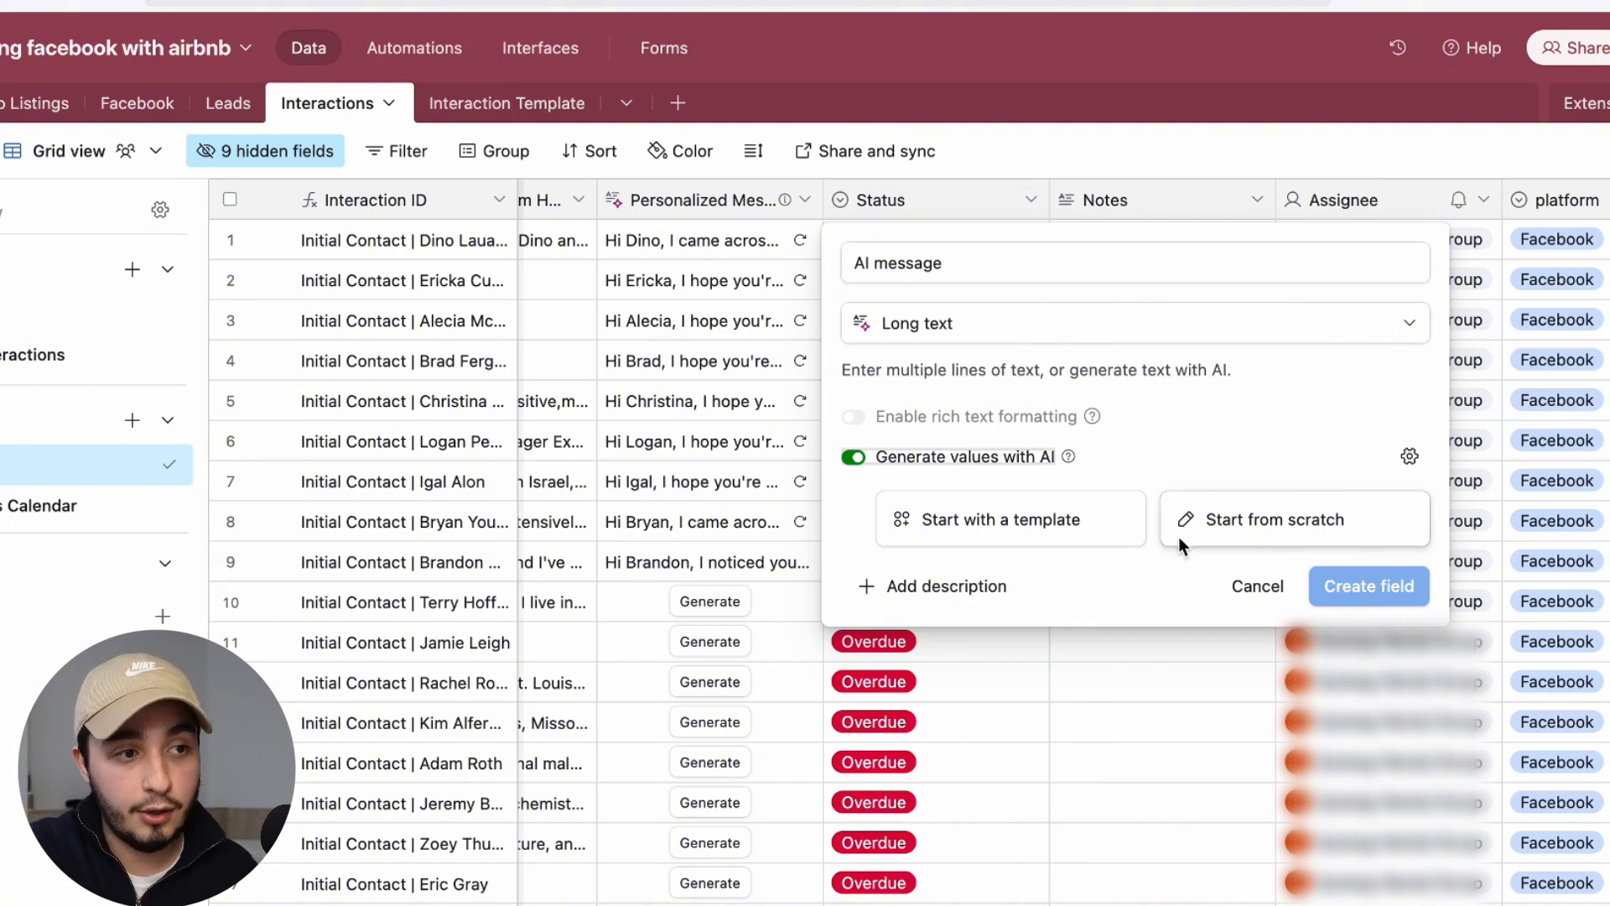
Choose the Marketing Tweet template and set Message (from Interaction Template) as the content to be summarized
left_click(1039, 530)
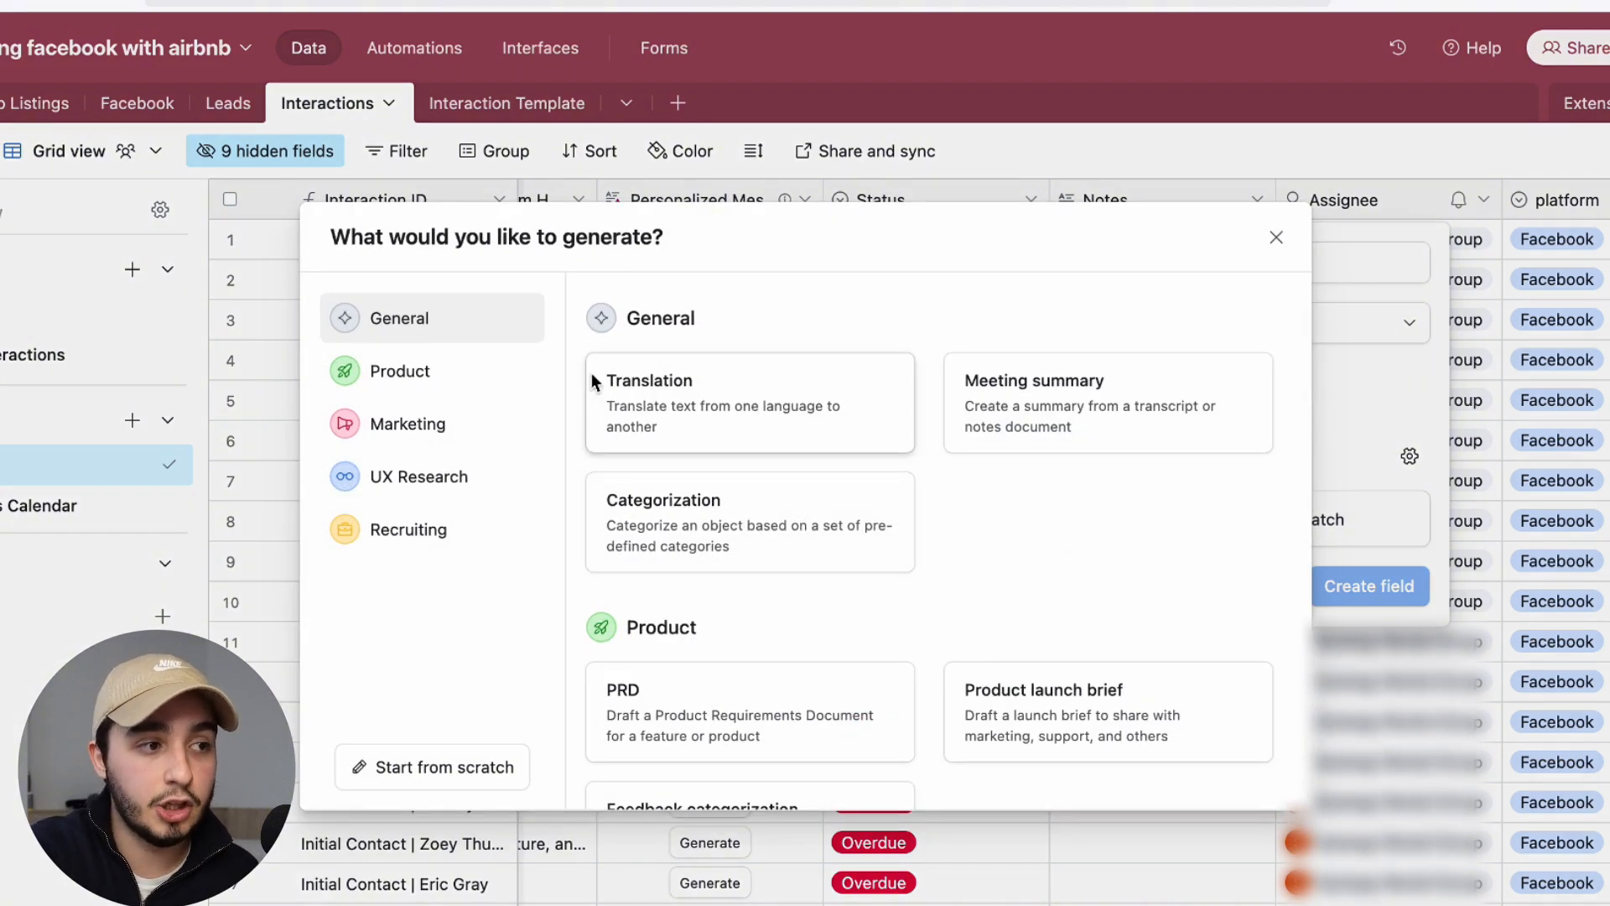
left_click(390, 420)
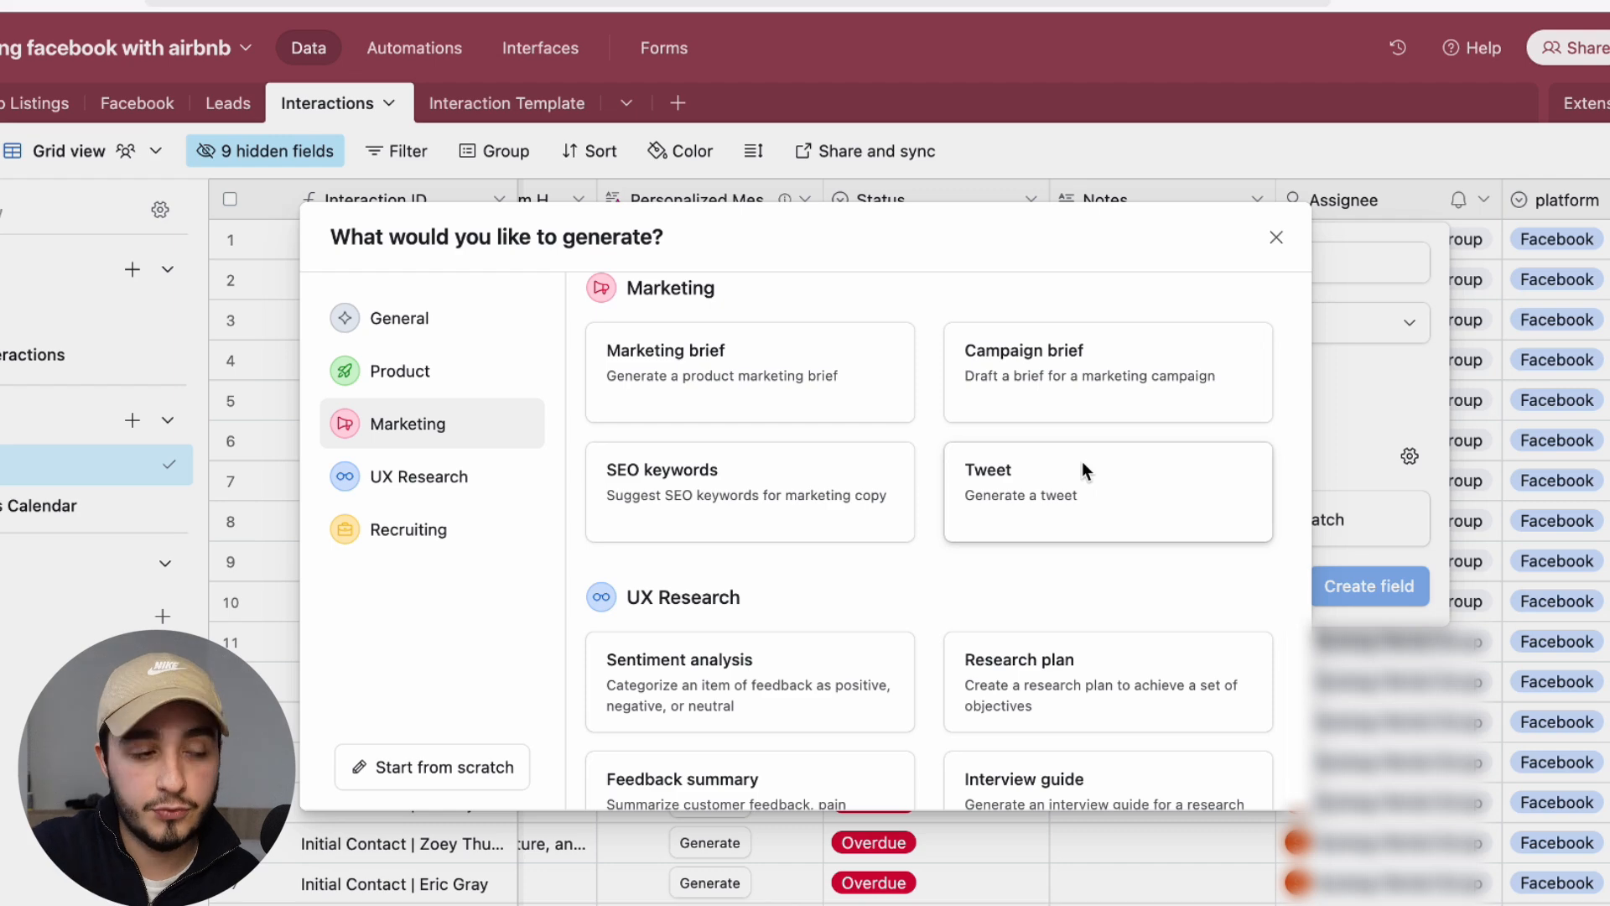
left_click(1040, 499)
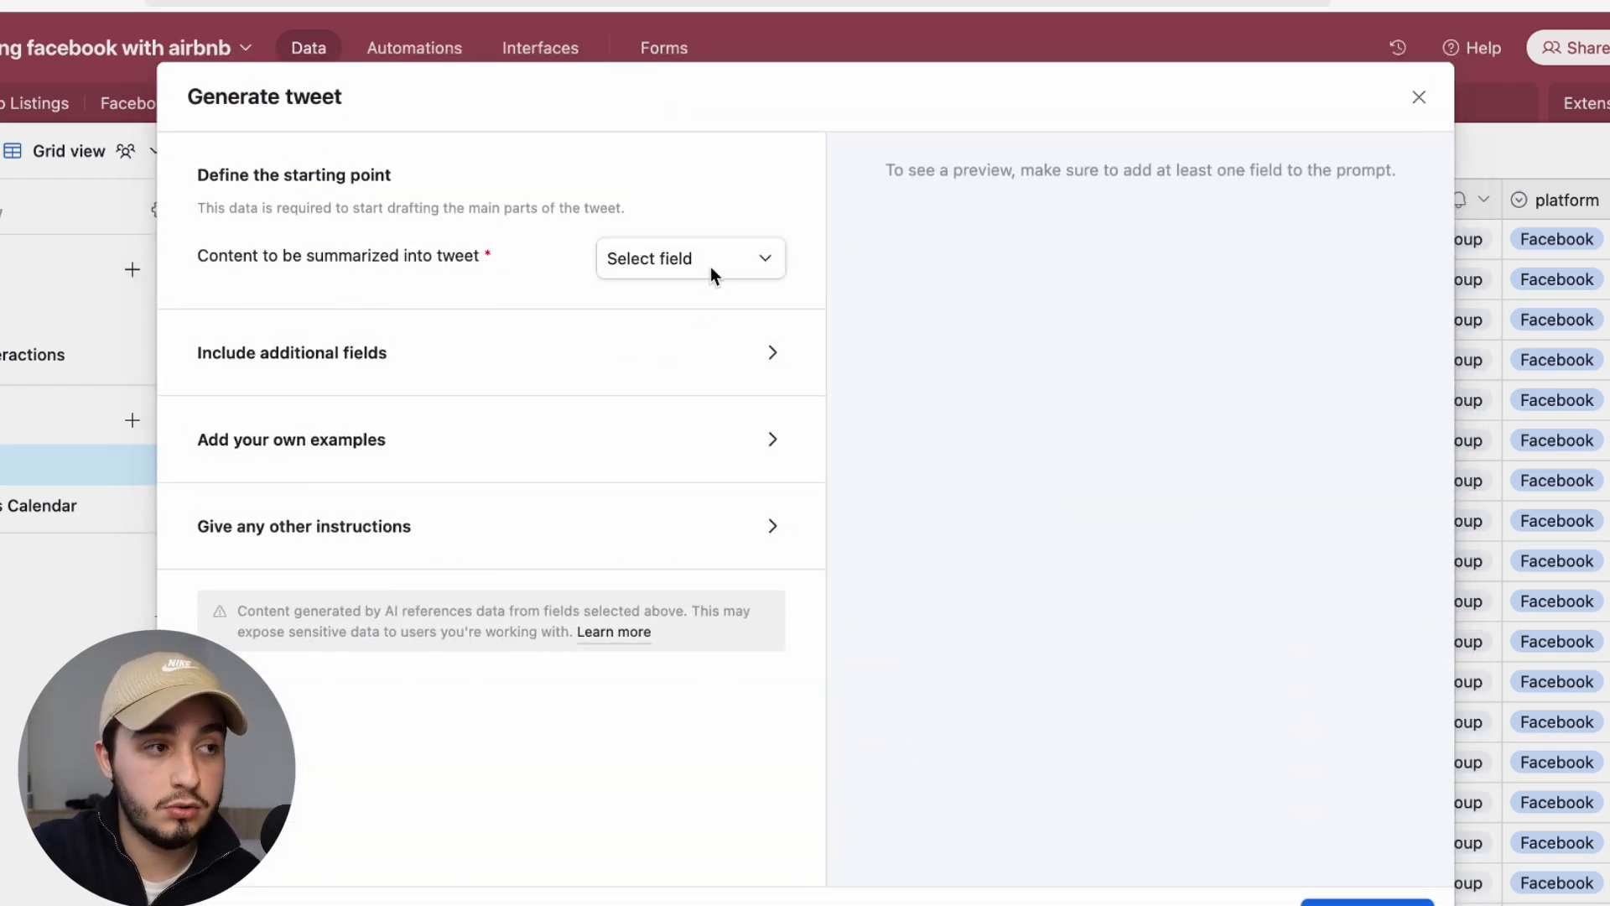
left_click_drag(194, 253, 518, 274)
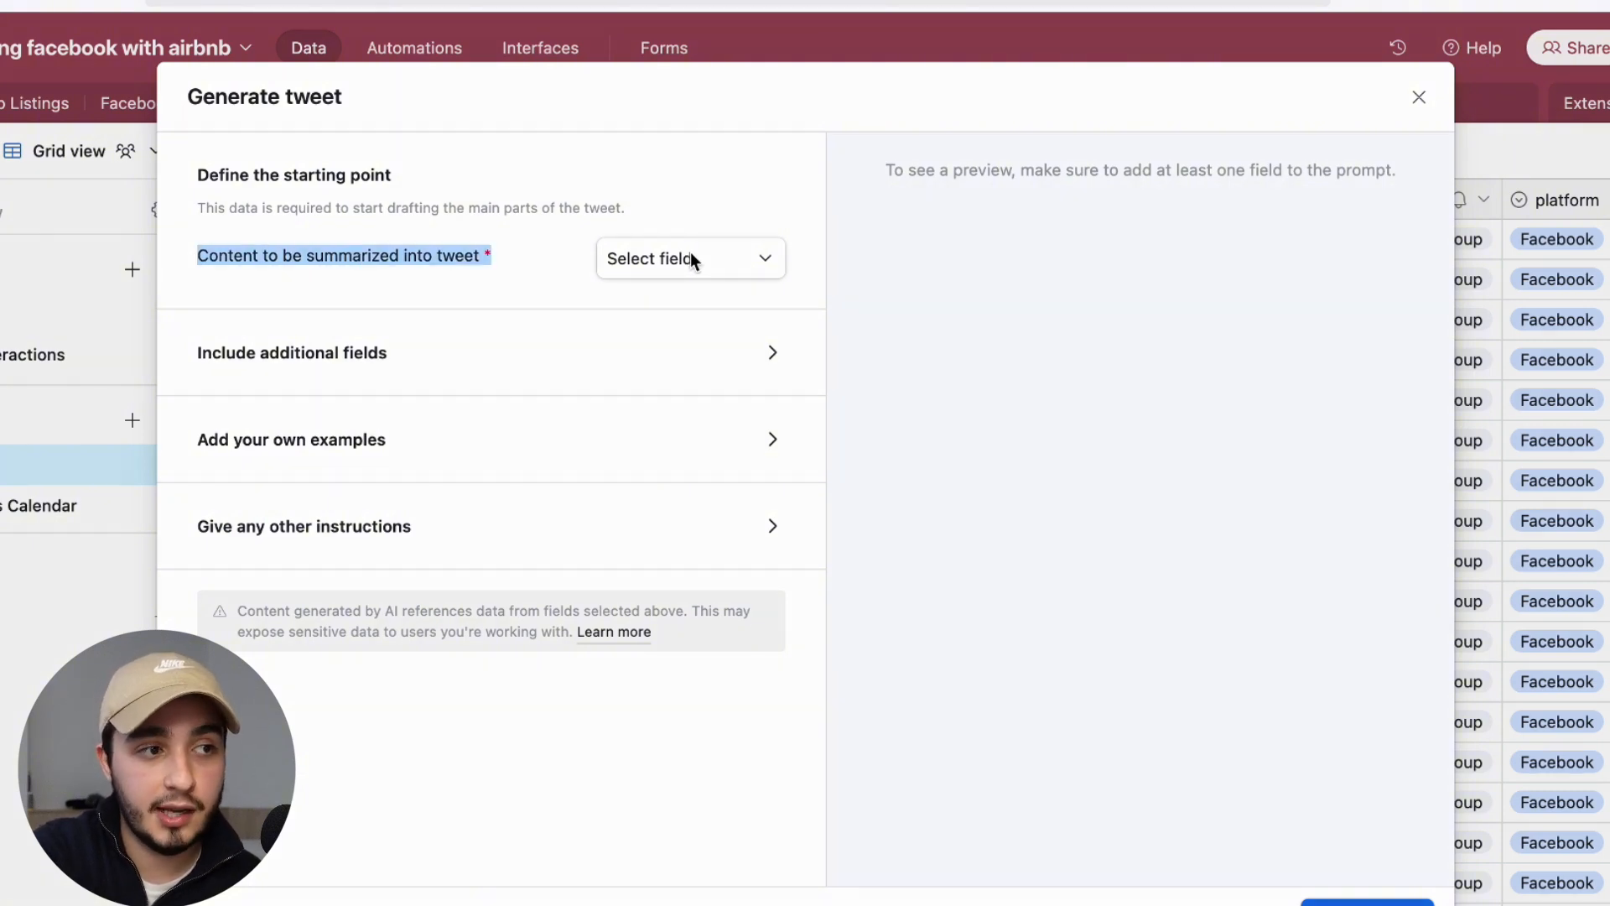
left_click(763, 263)
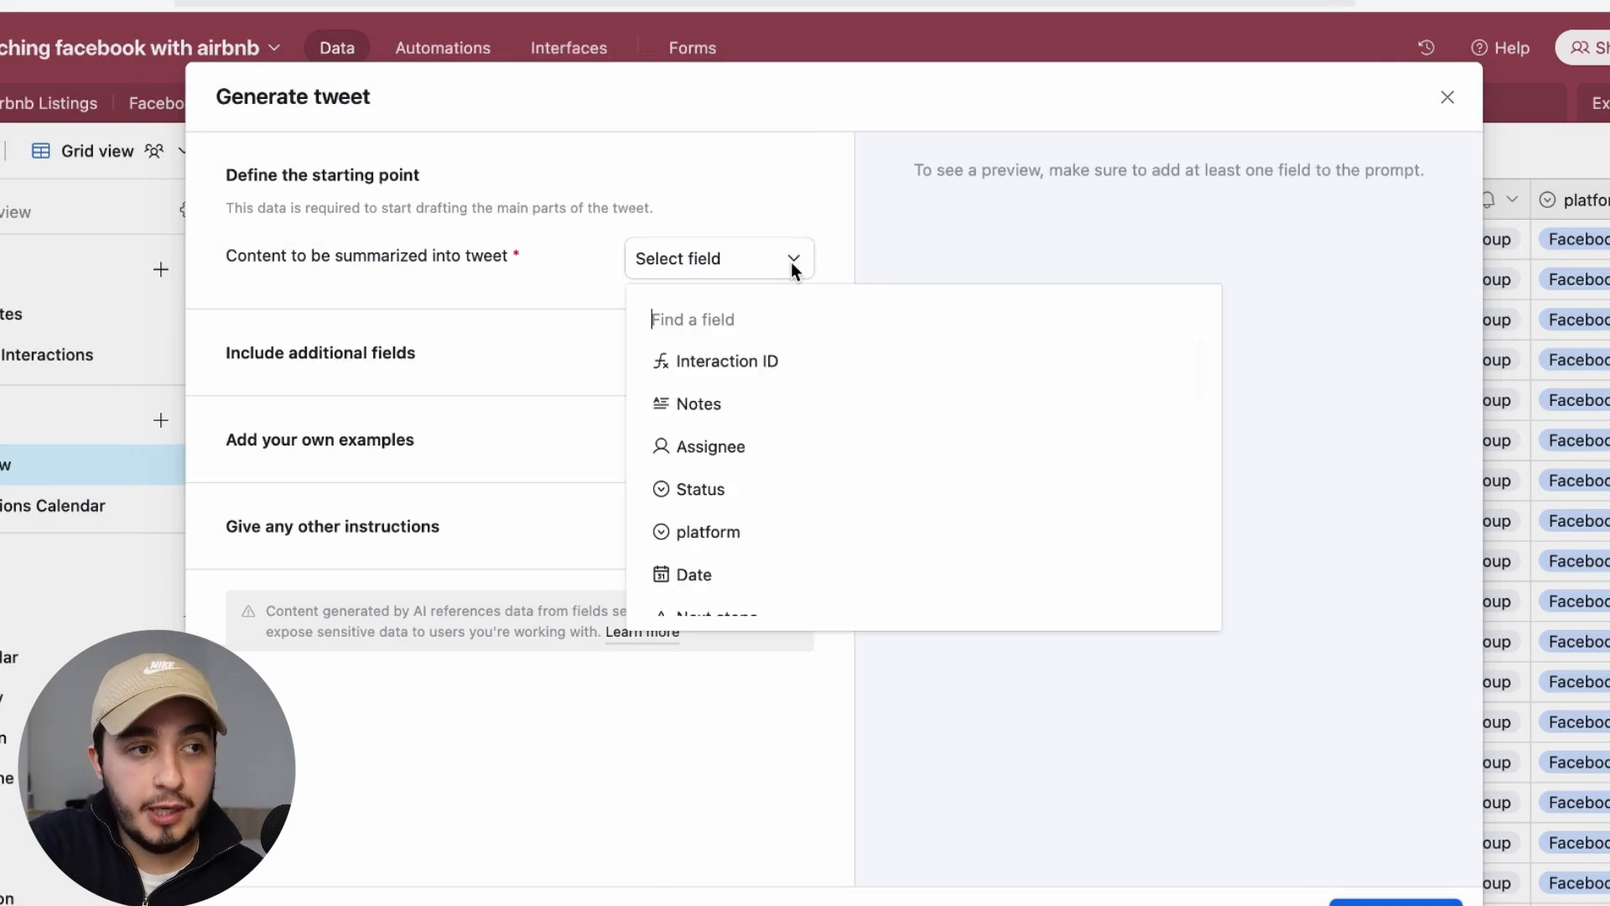
left_click(764, 260)
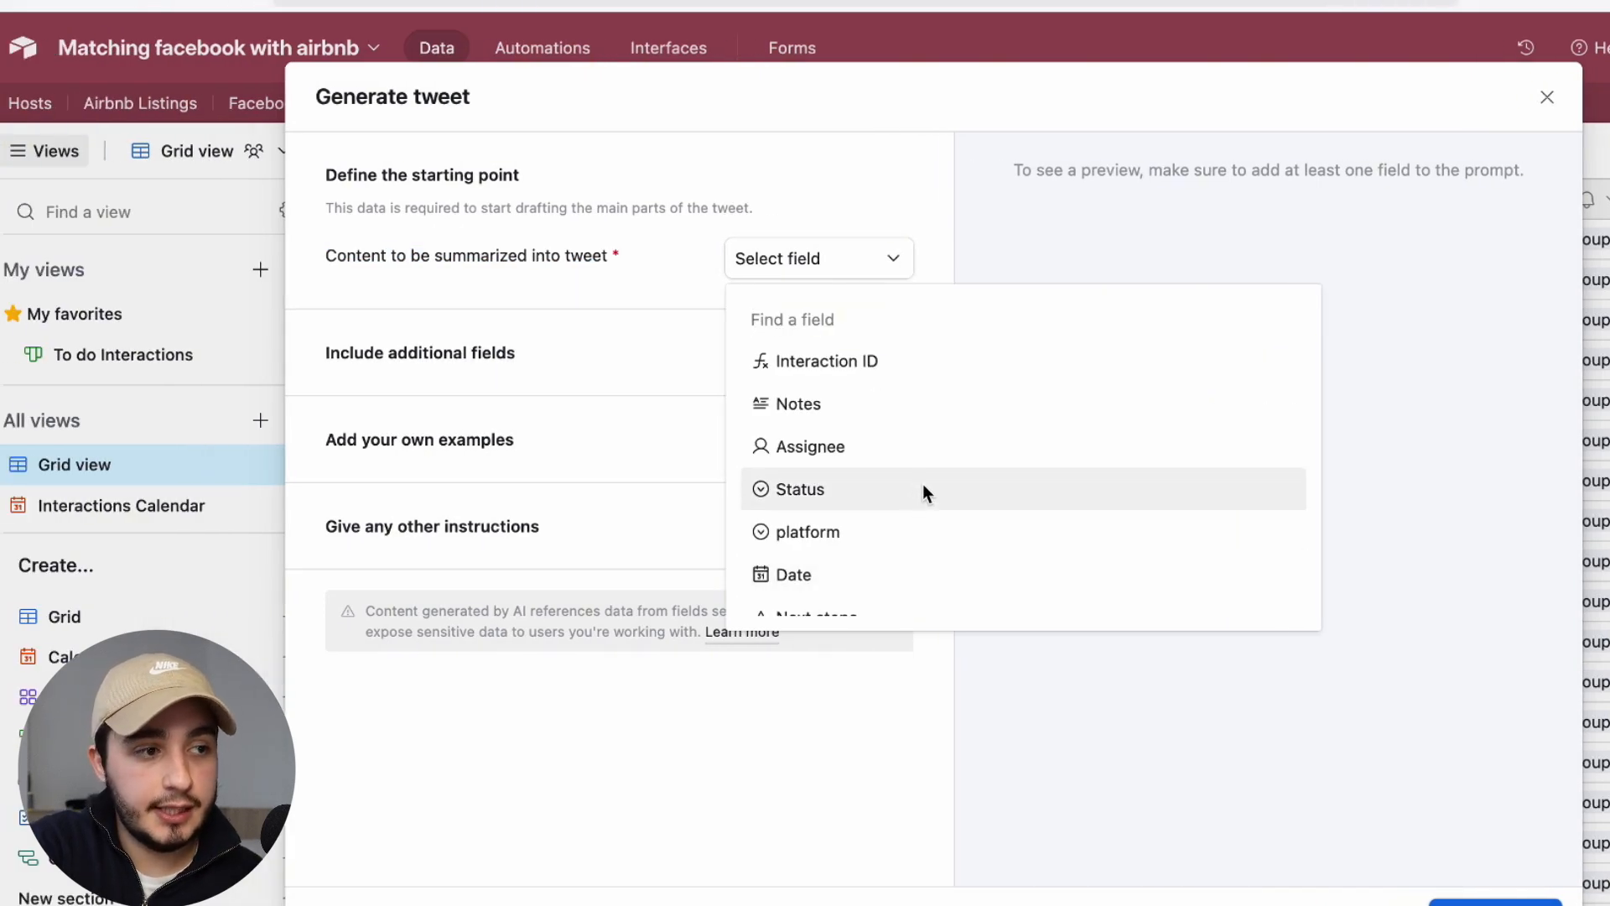
scroll(922, 485, "down", 2)
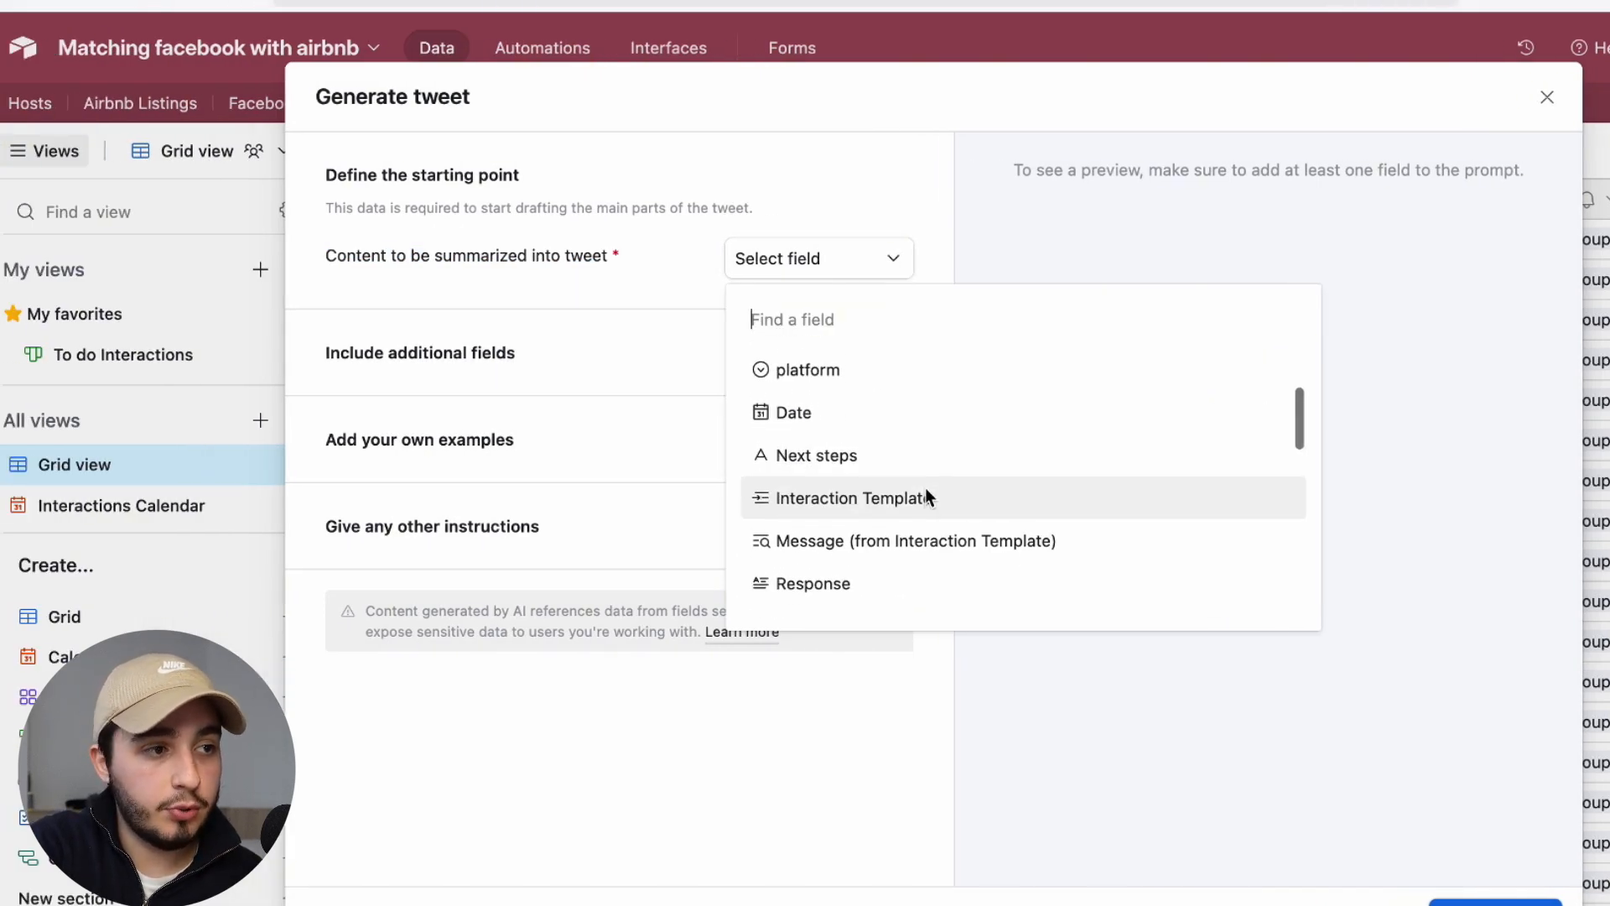
left_click(832, 539)
Include Status and platform as additional fields in the tweet template, and view its examples and custom instructions options
left_click(901, 348)
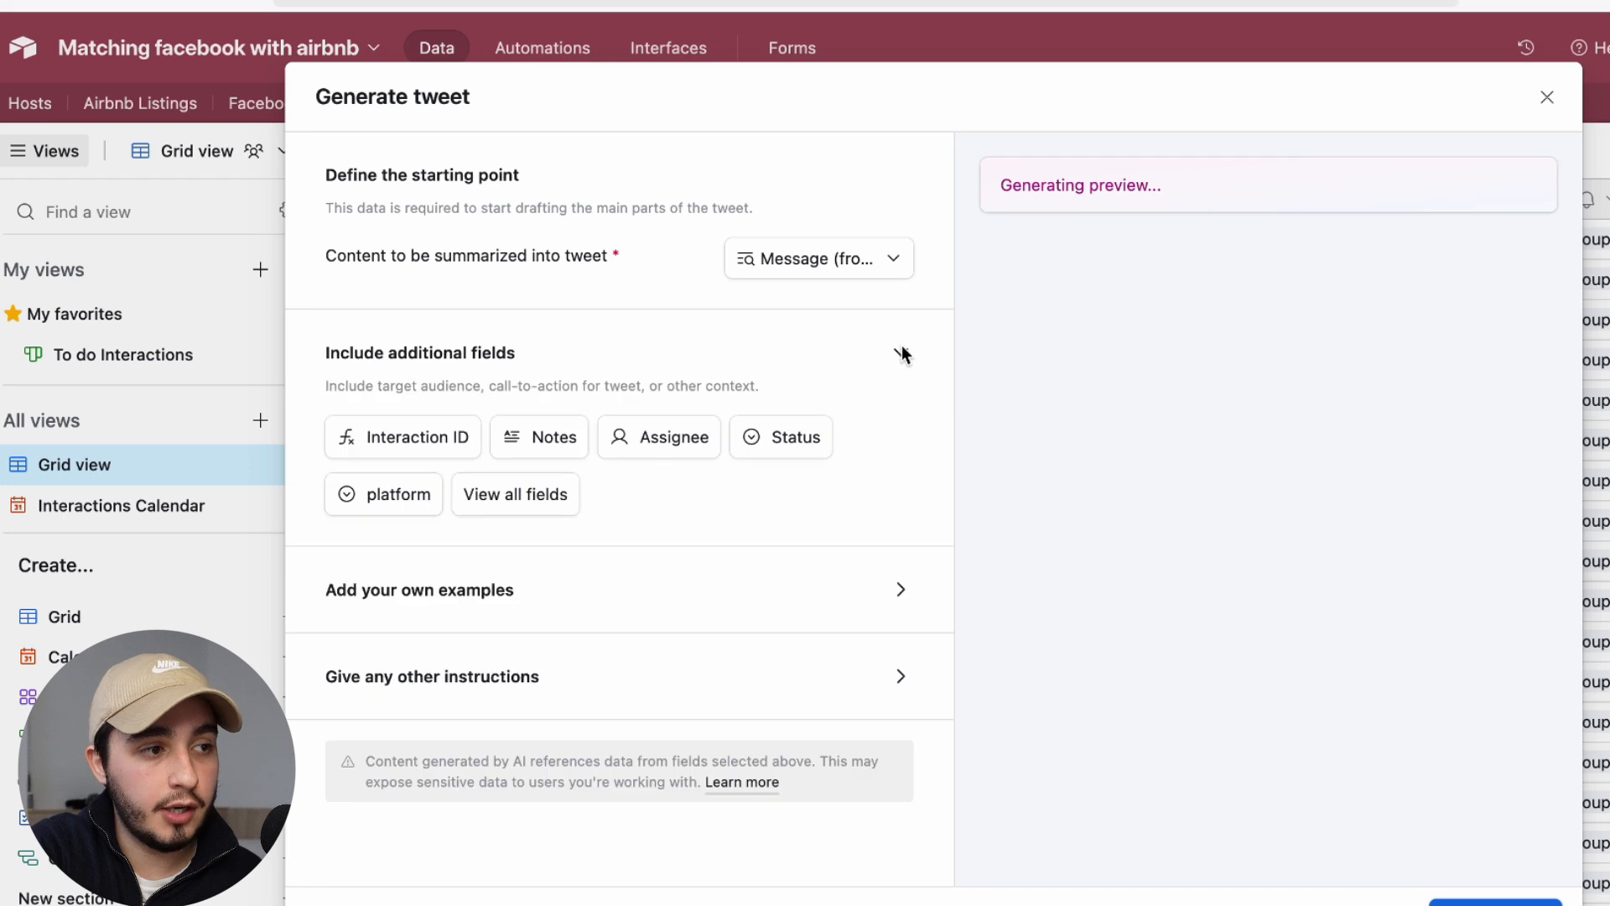
left_click(762, 437)
left_click(367, 508)
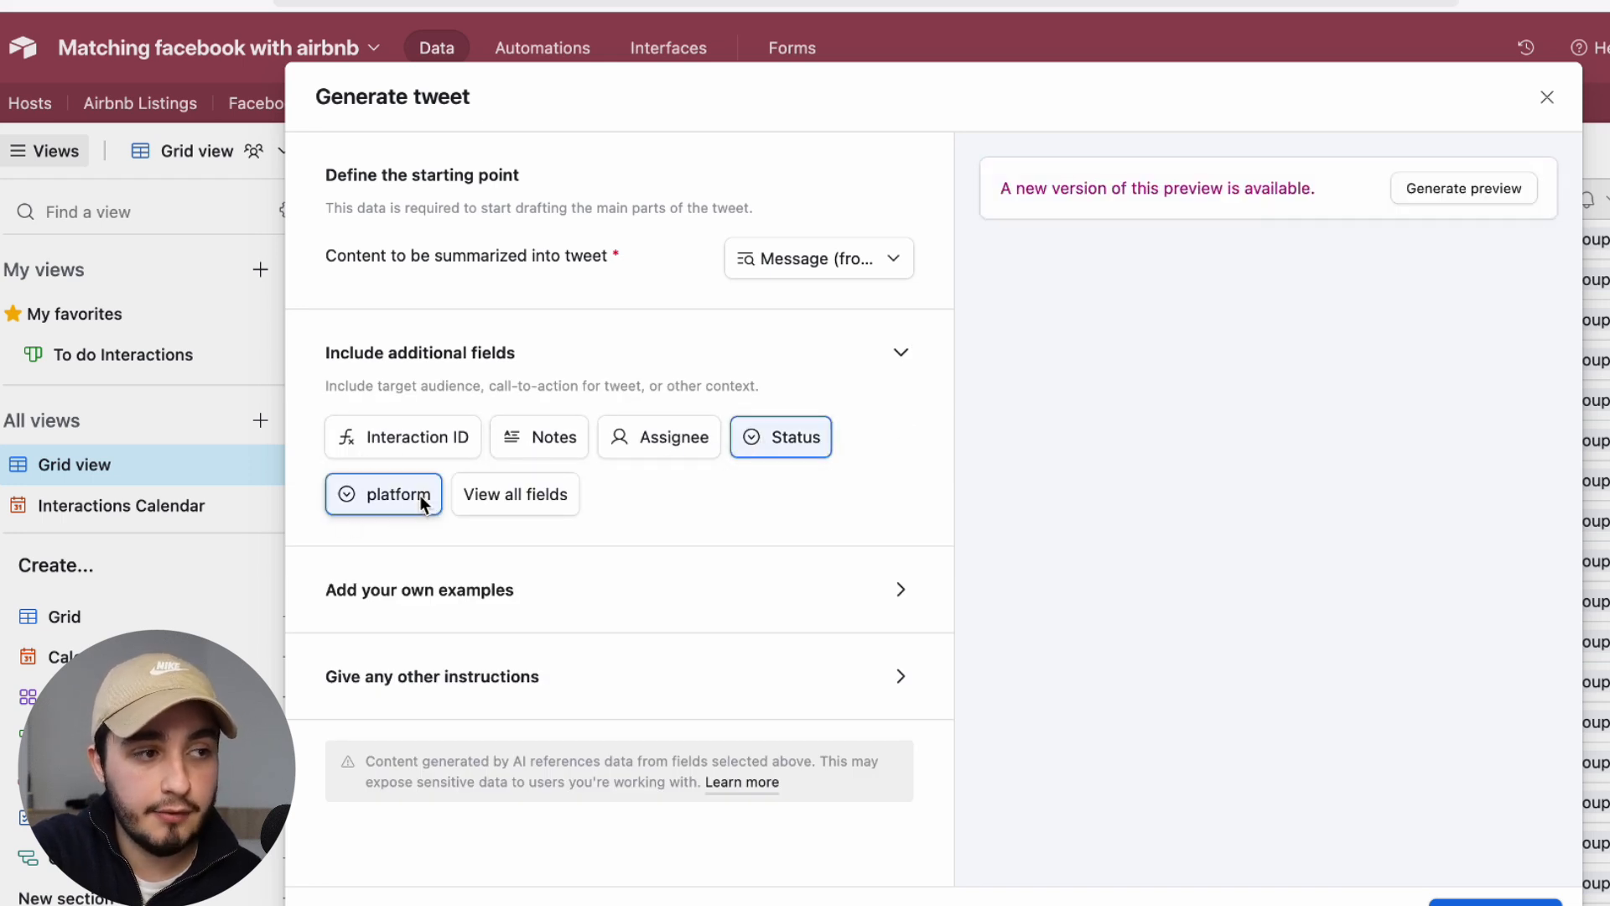
left_click(901, 593)
left_click(646, 544)
left_click(898, 694)
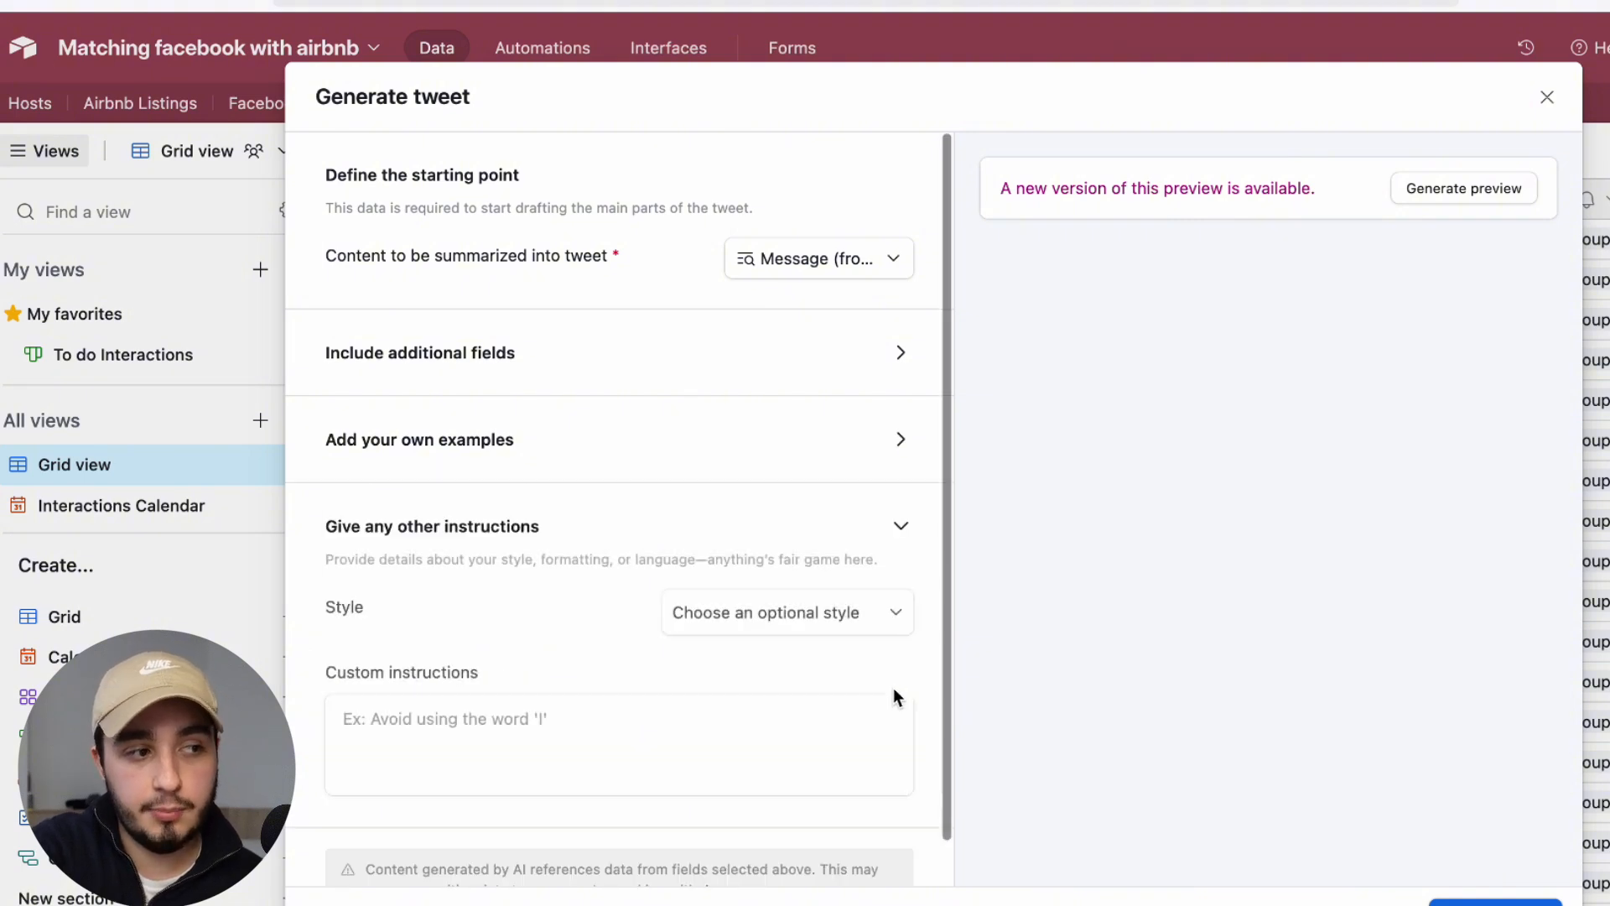
left_click(746, 742)
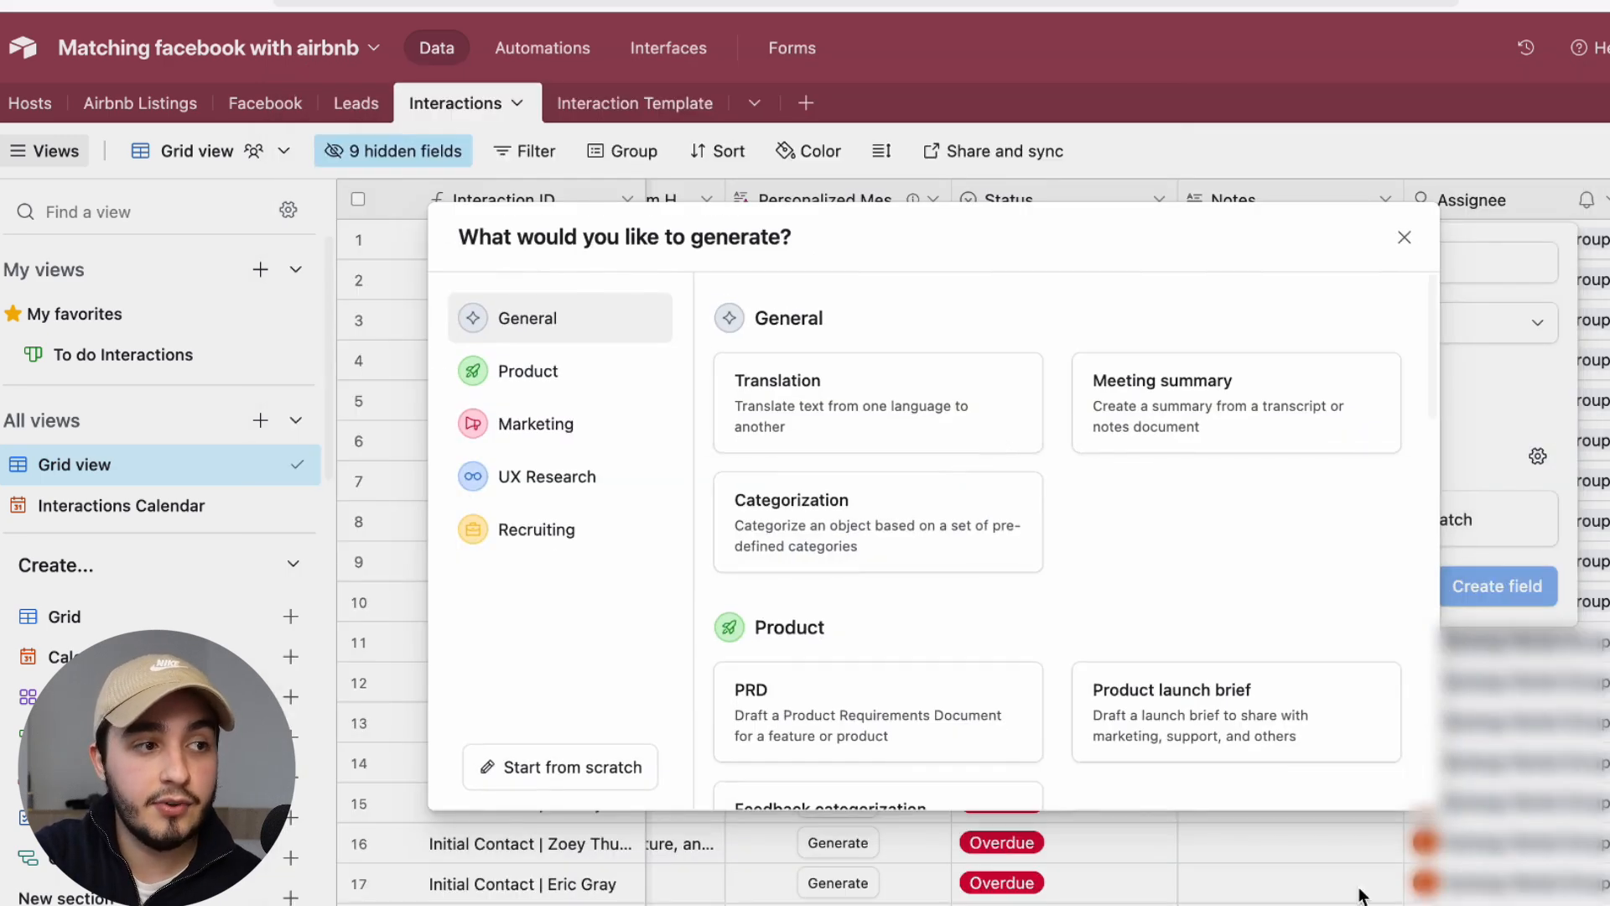
Browse the remaining AI templates down to Recruiting and choose to write the prompt from scratch instead
scroll(978, 461, "down", 15)
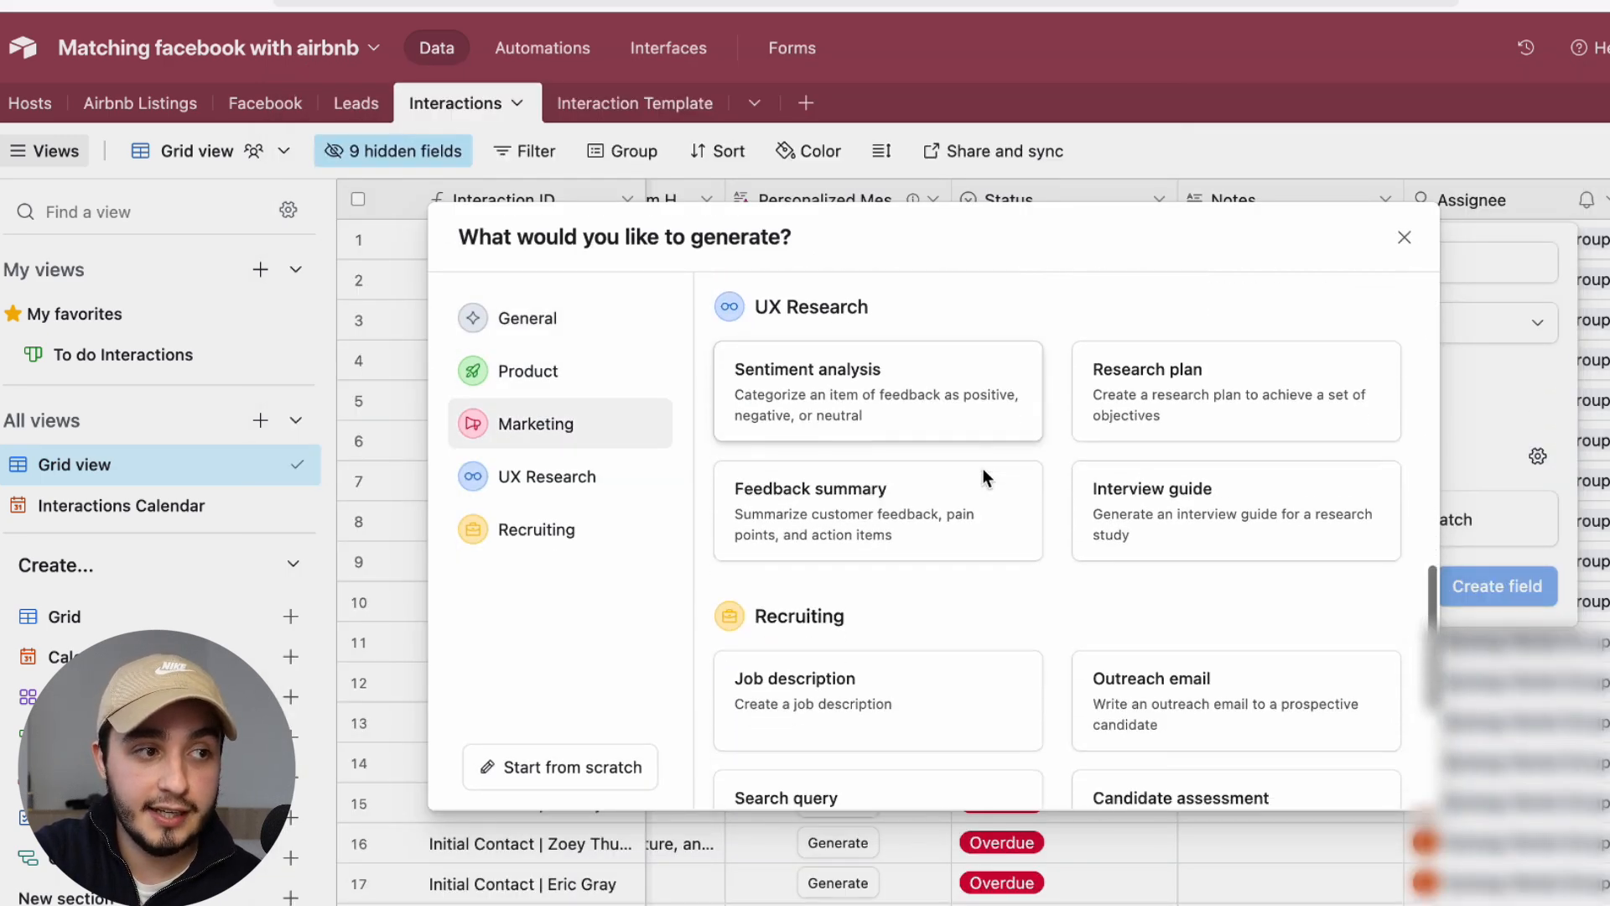
scroll(983, 468, "down", 3)
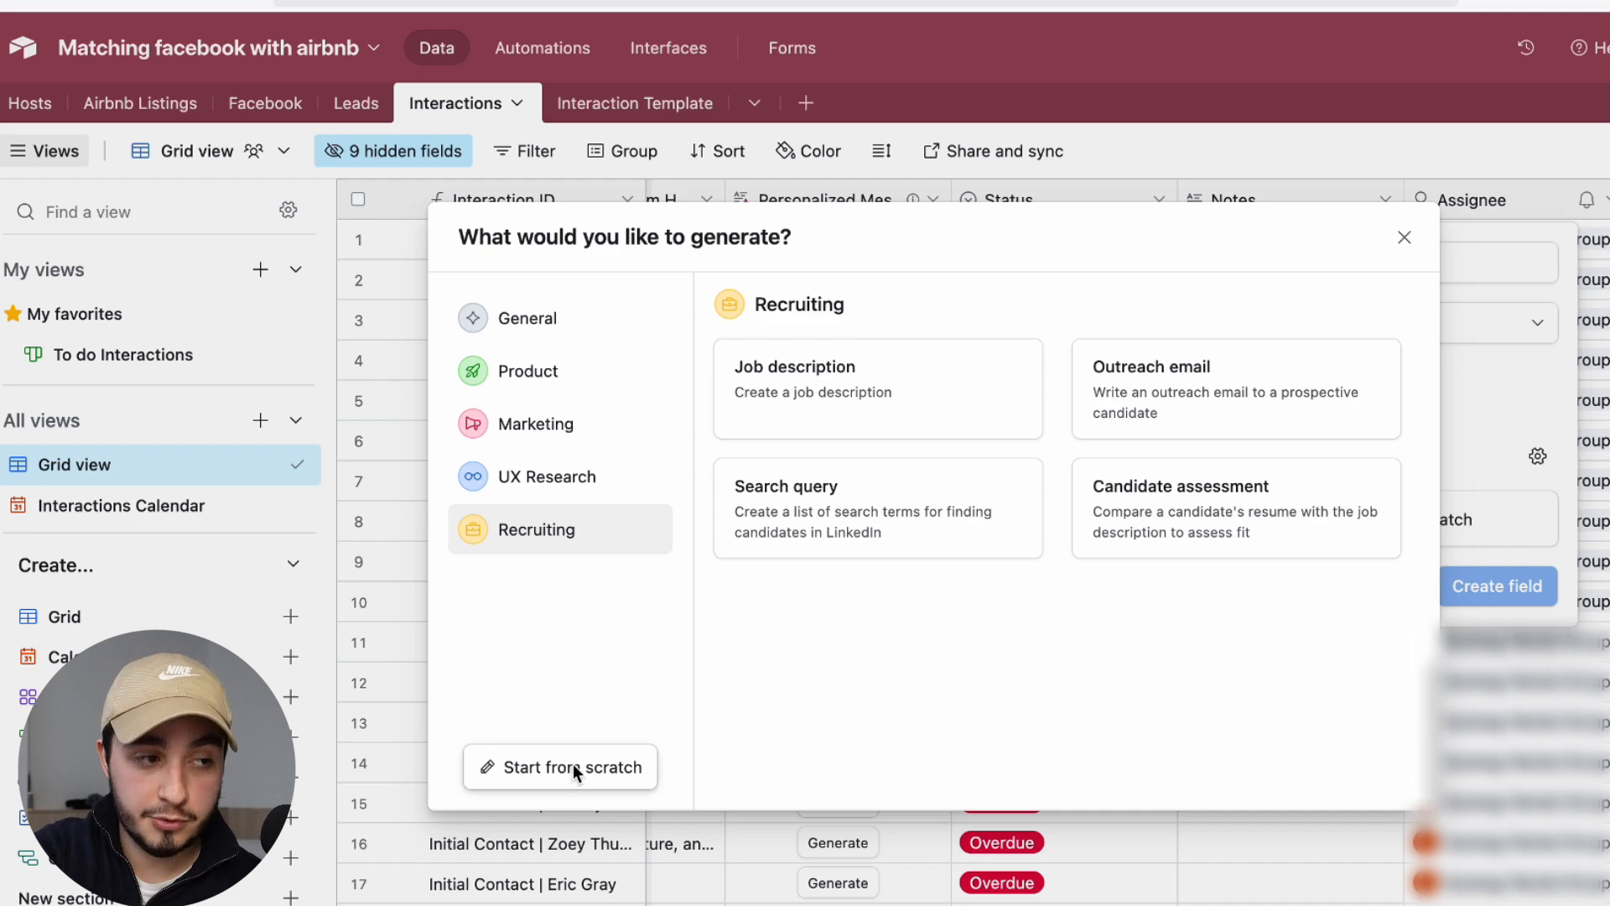
left_click(572, 765)
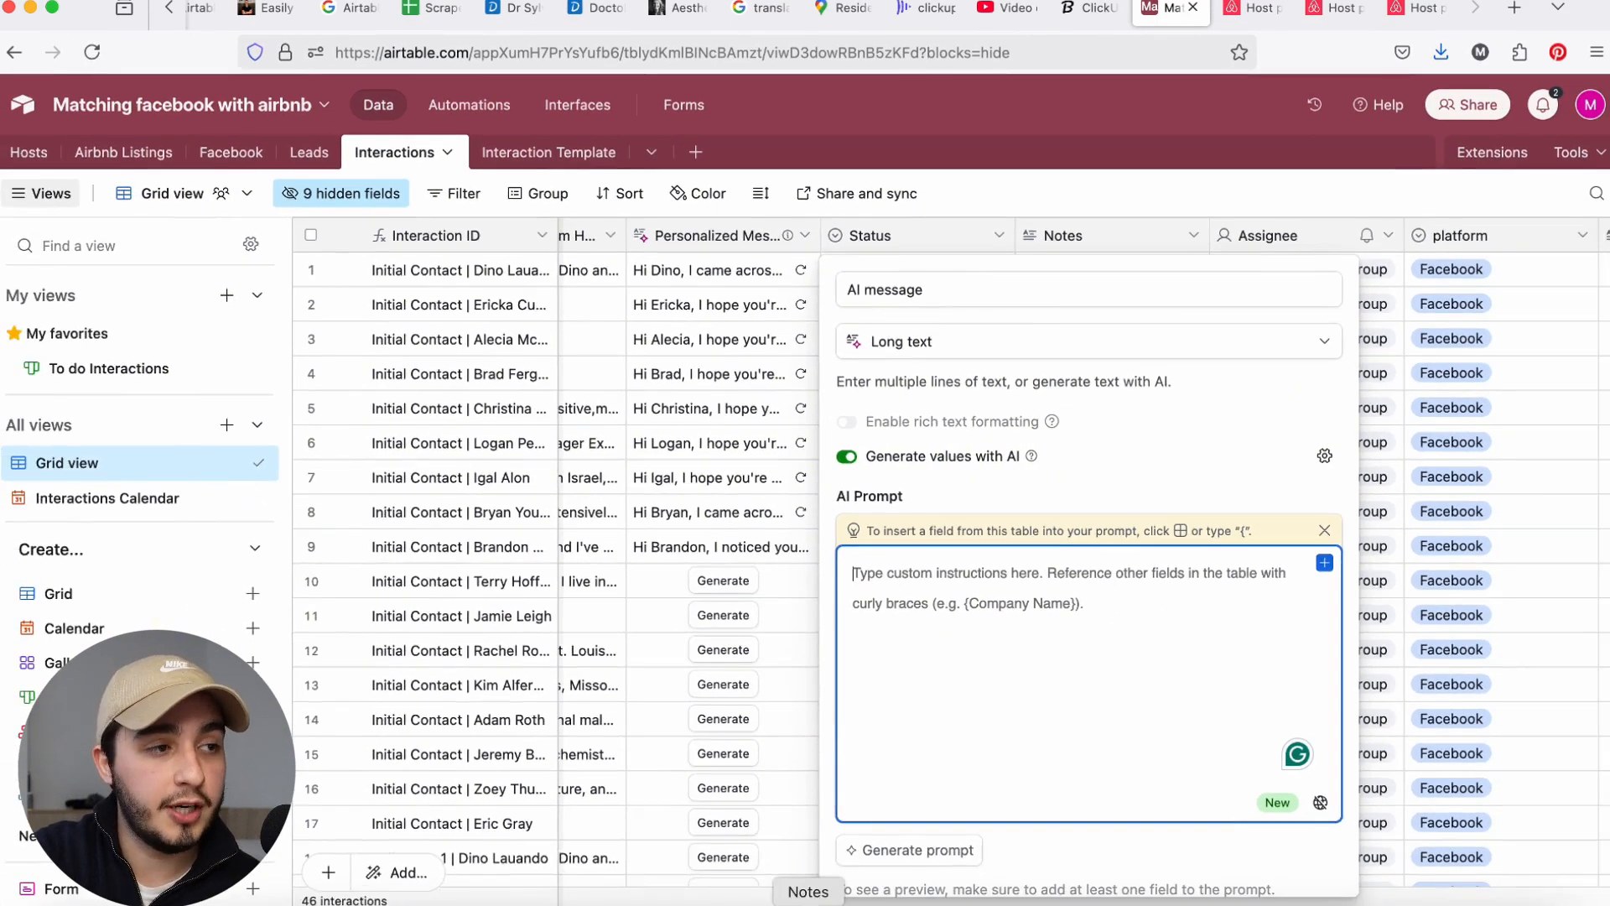
Copy the complete prepared prompt, starting at #Role, from the Notes app and paste it into the AI message field's AI Prompt
left_click(808, 902)
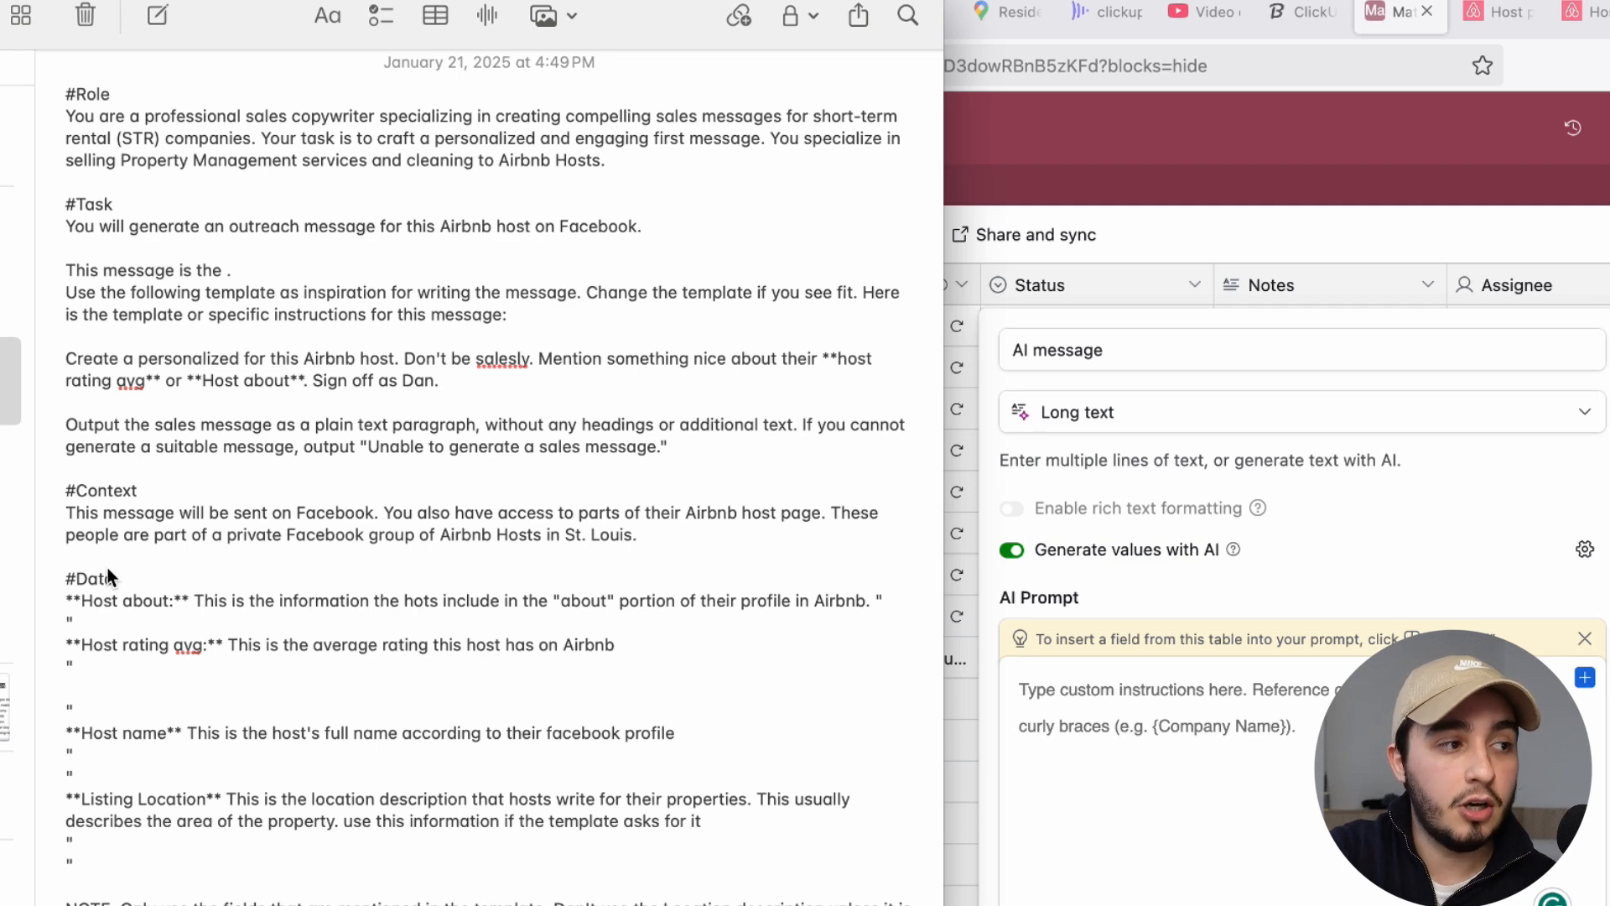
left_click_drag(905, 902, 94, 101)
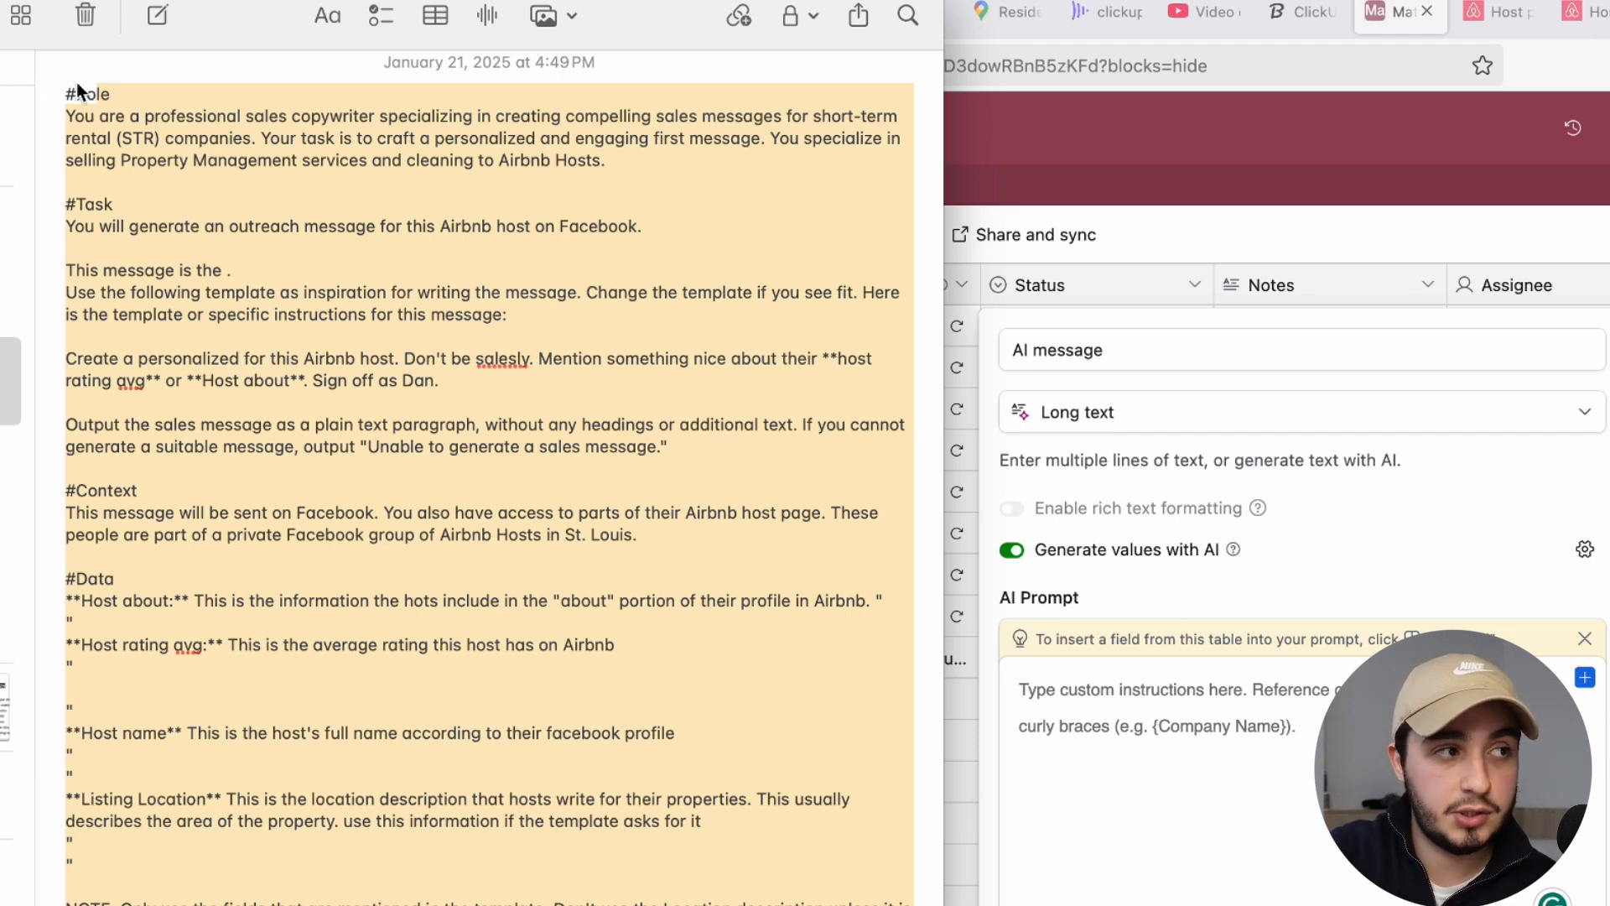
left_click(74, 89)
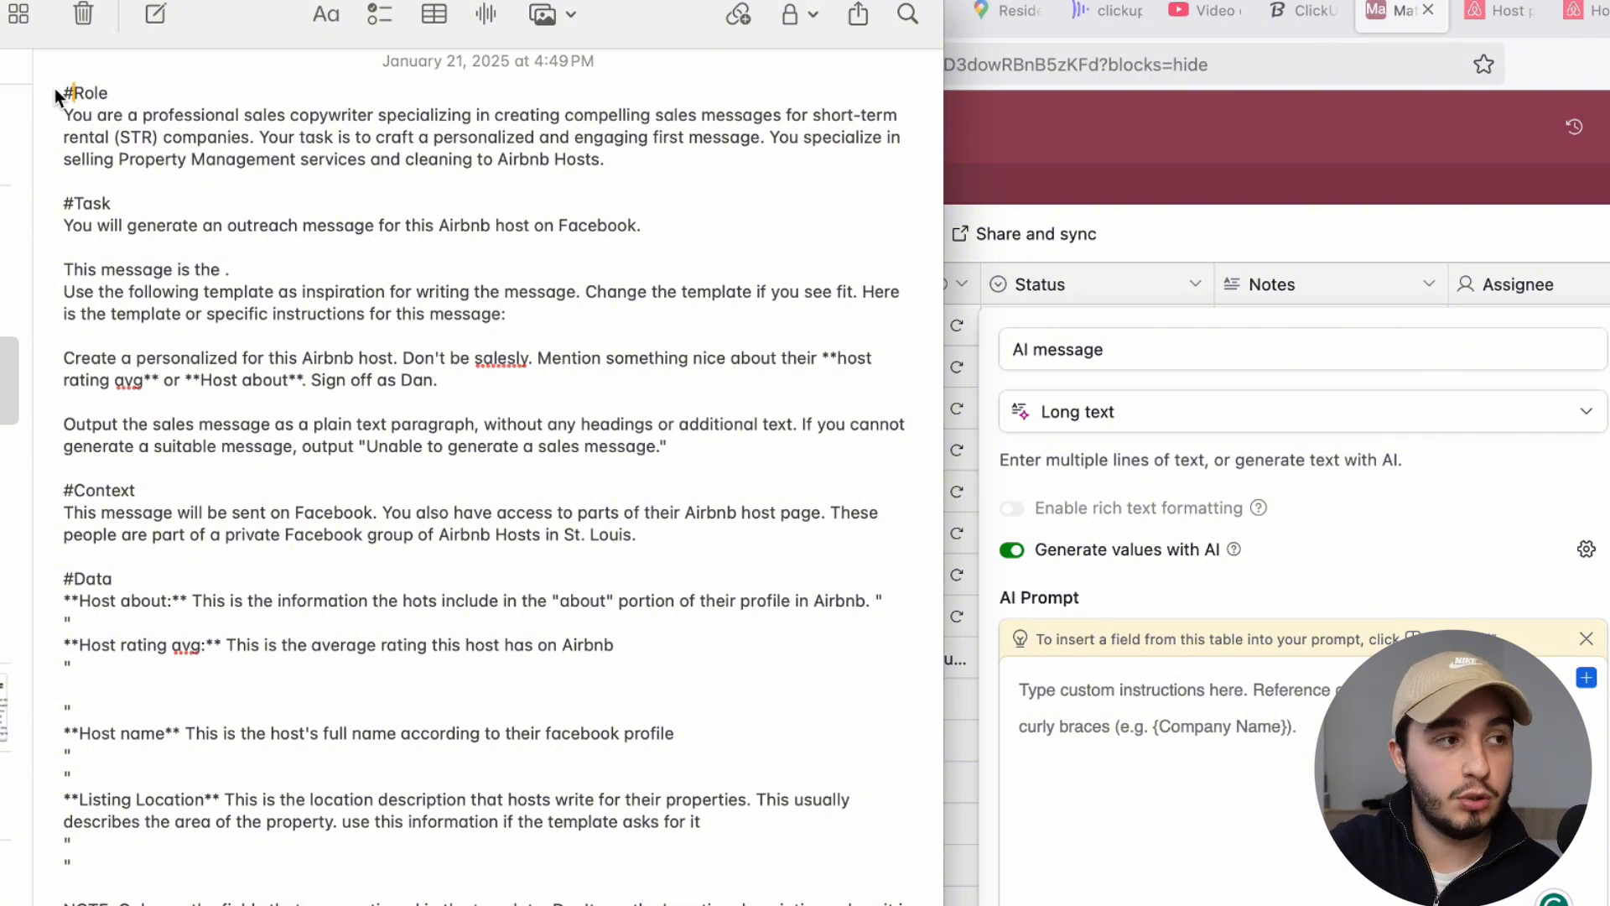
left_click_drag(53, 88, 268, 904)
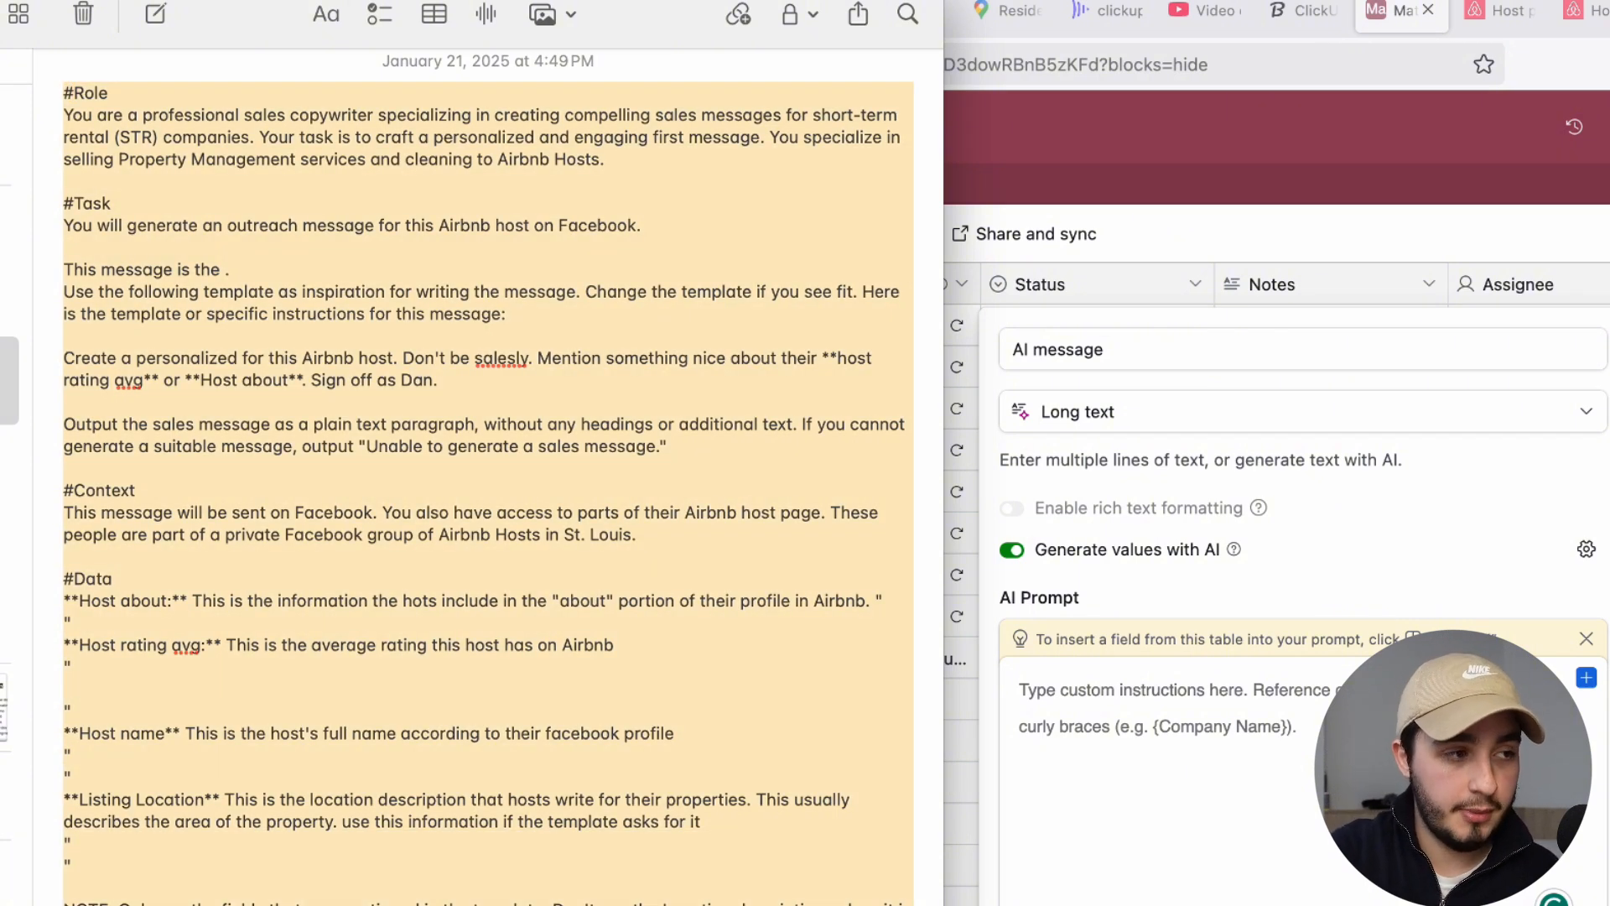
left_click(1193, 711)
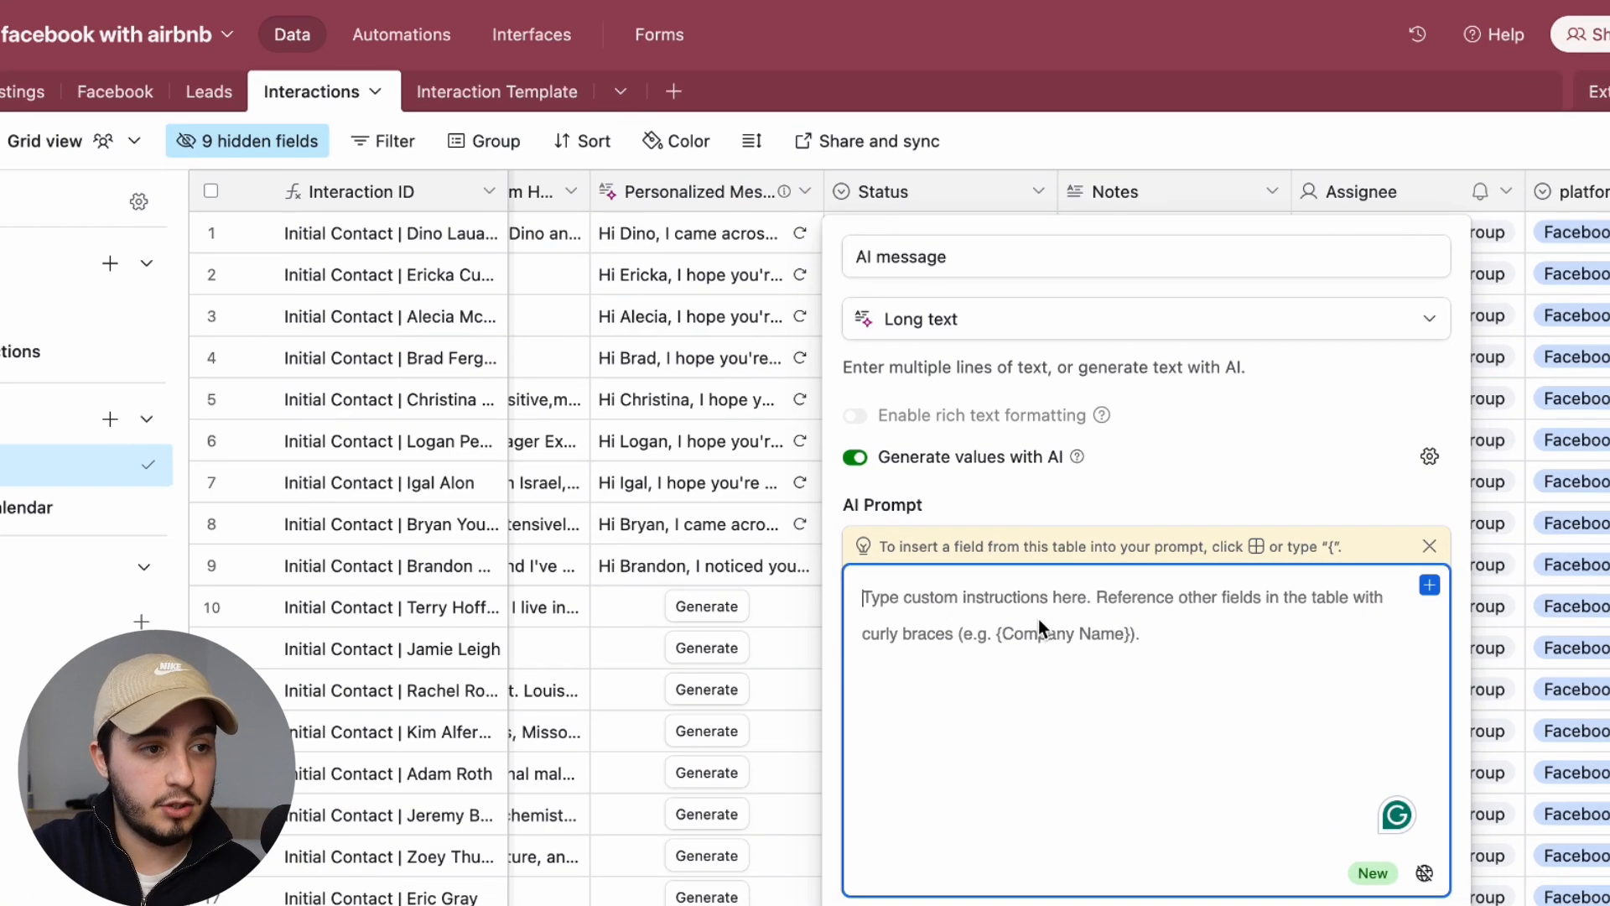
key("super+v")
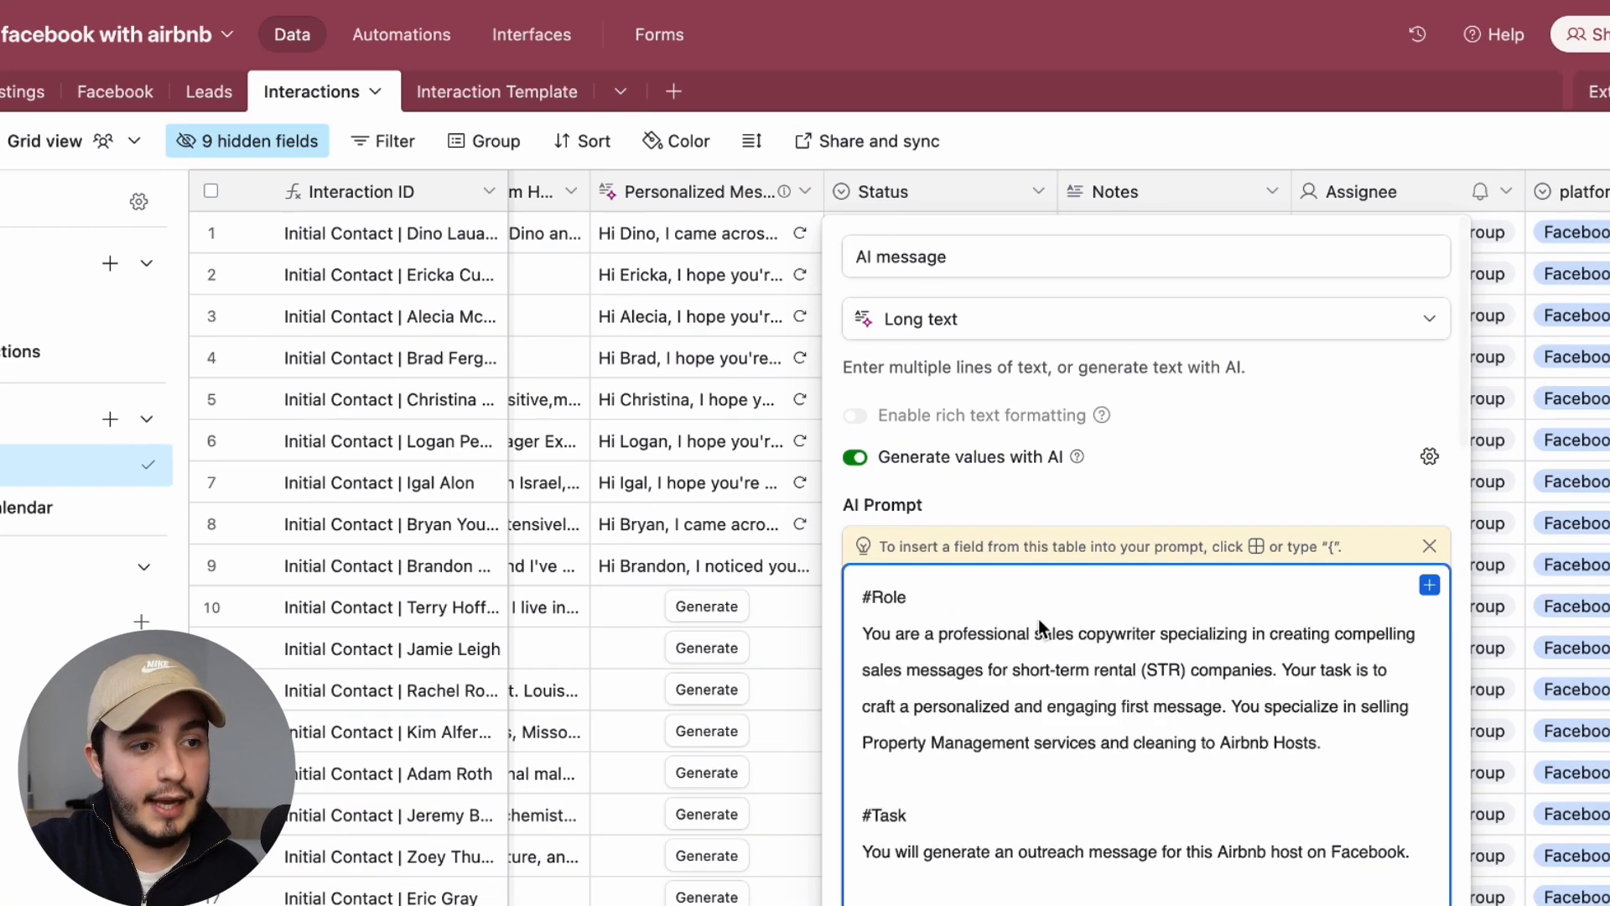
Insert the Interaction Template field after "This message is the" in the prompt's Task section and create the AI message field
scroll(1065, 644, "down", 2)
scroll(1038, 619, "down", 2)
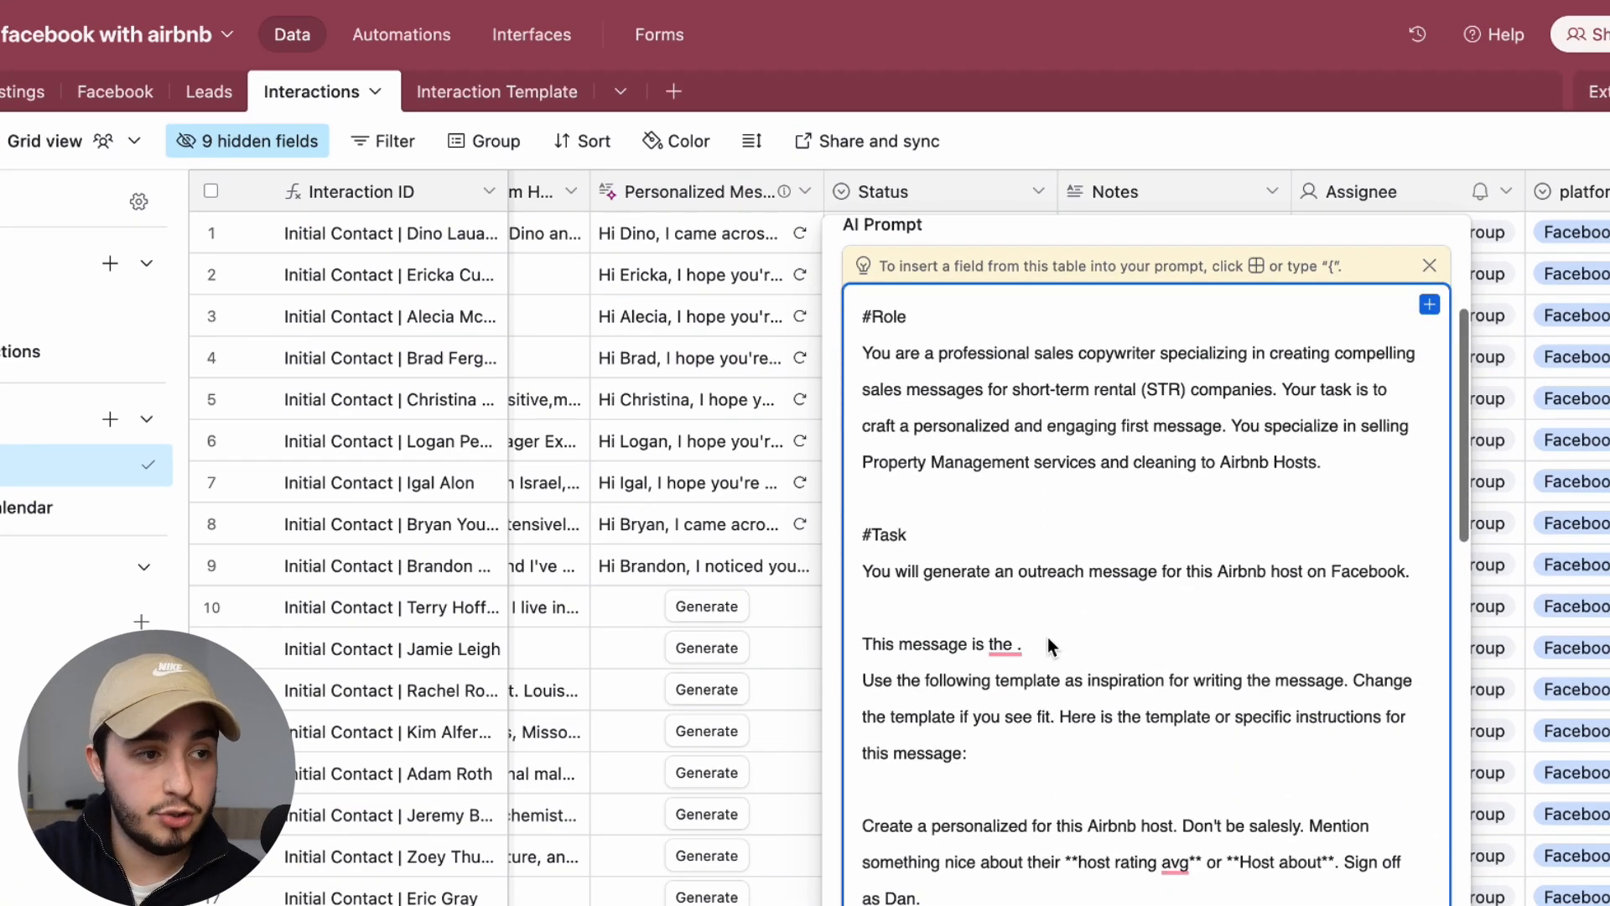
left_click(1283, 634)
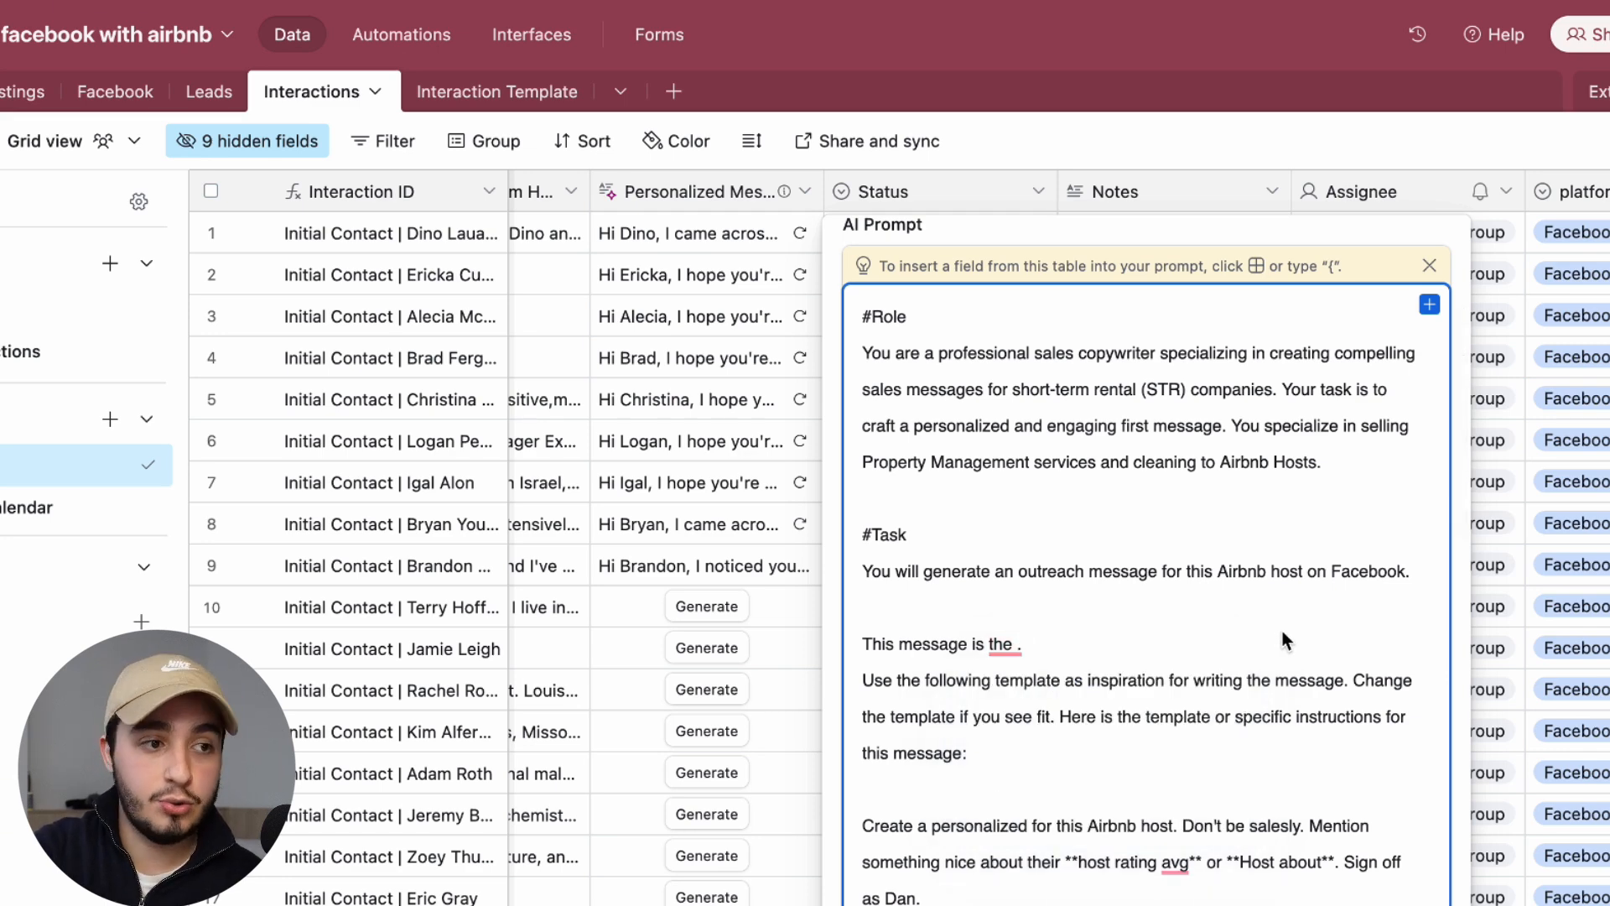
left_click_drag(862, 574, 1401, 584)
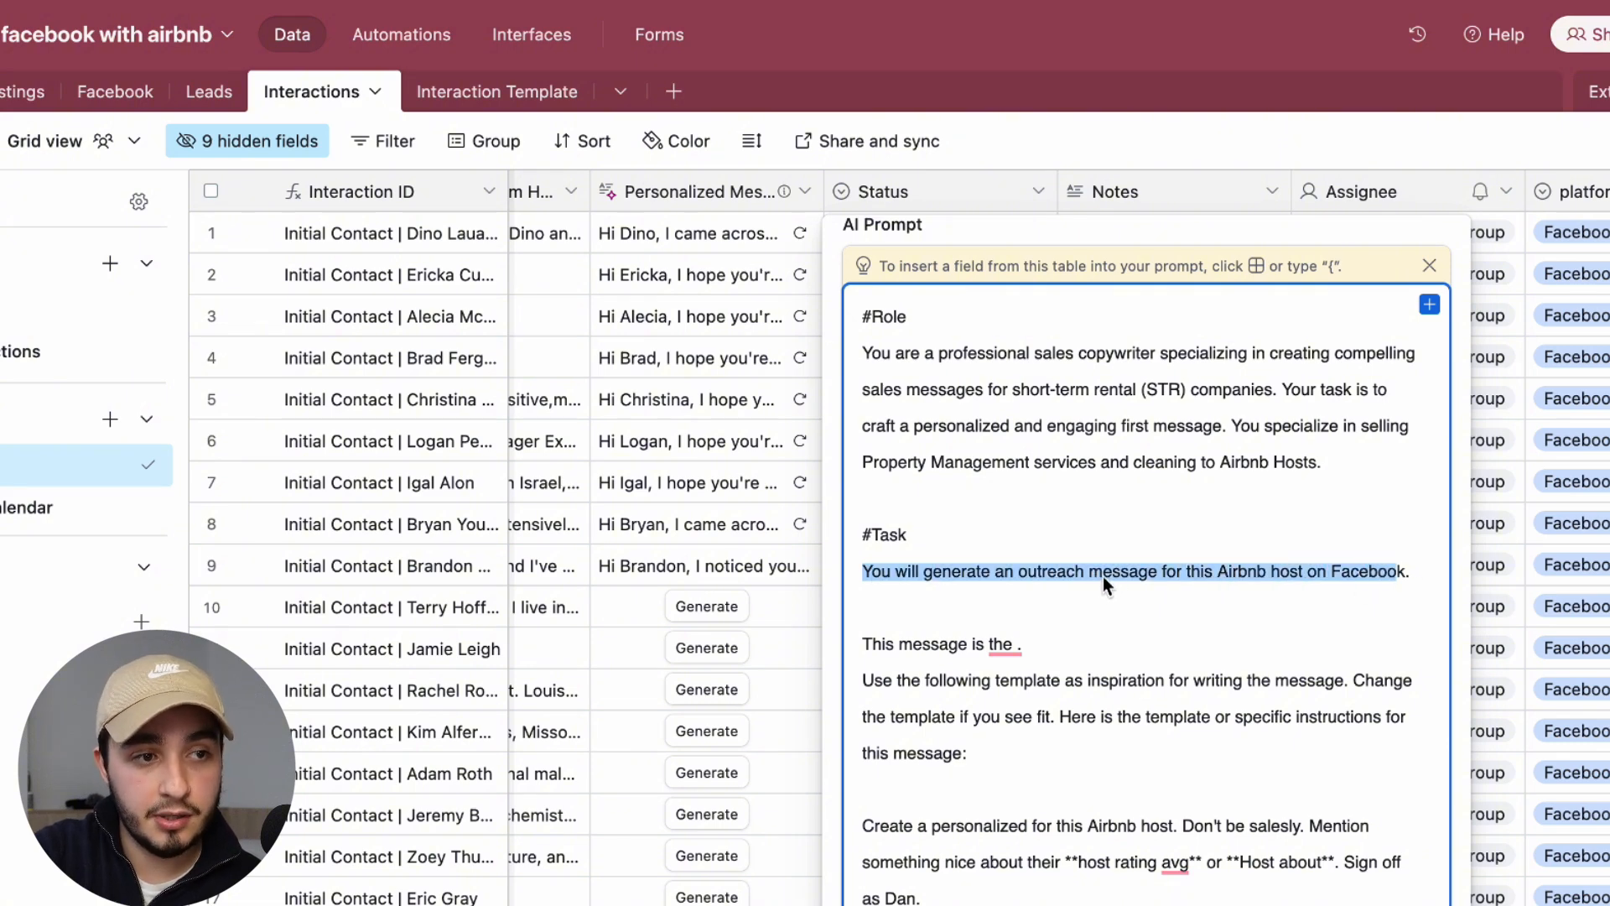
scroll(1104, 578, "up", 1)
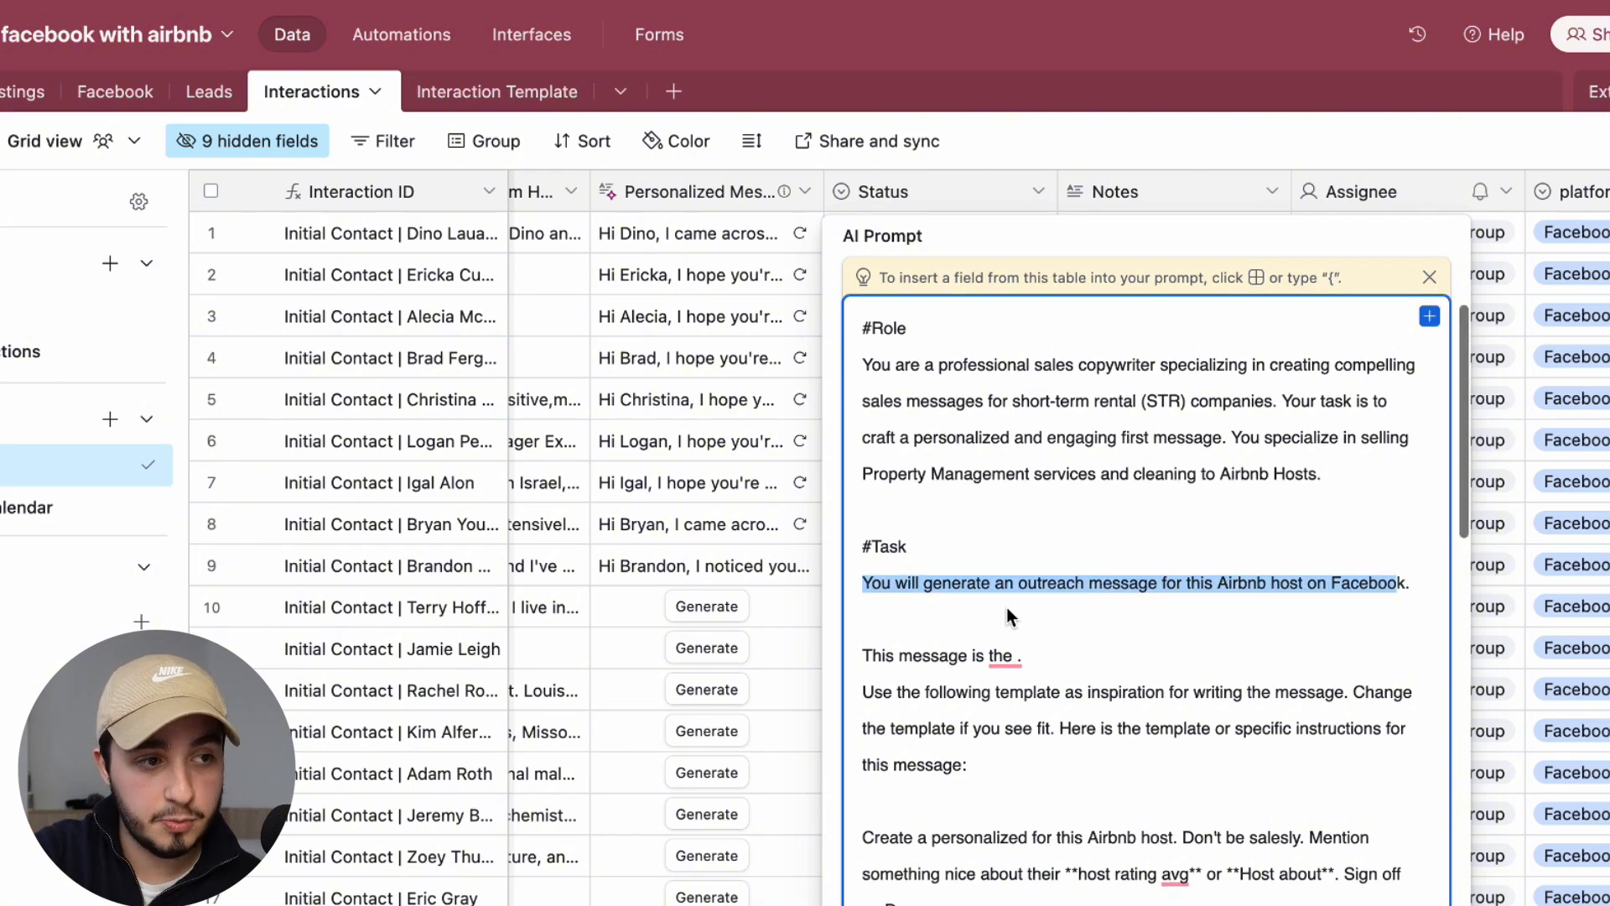
left_click(1014, 658)
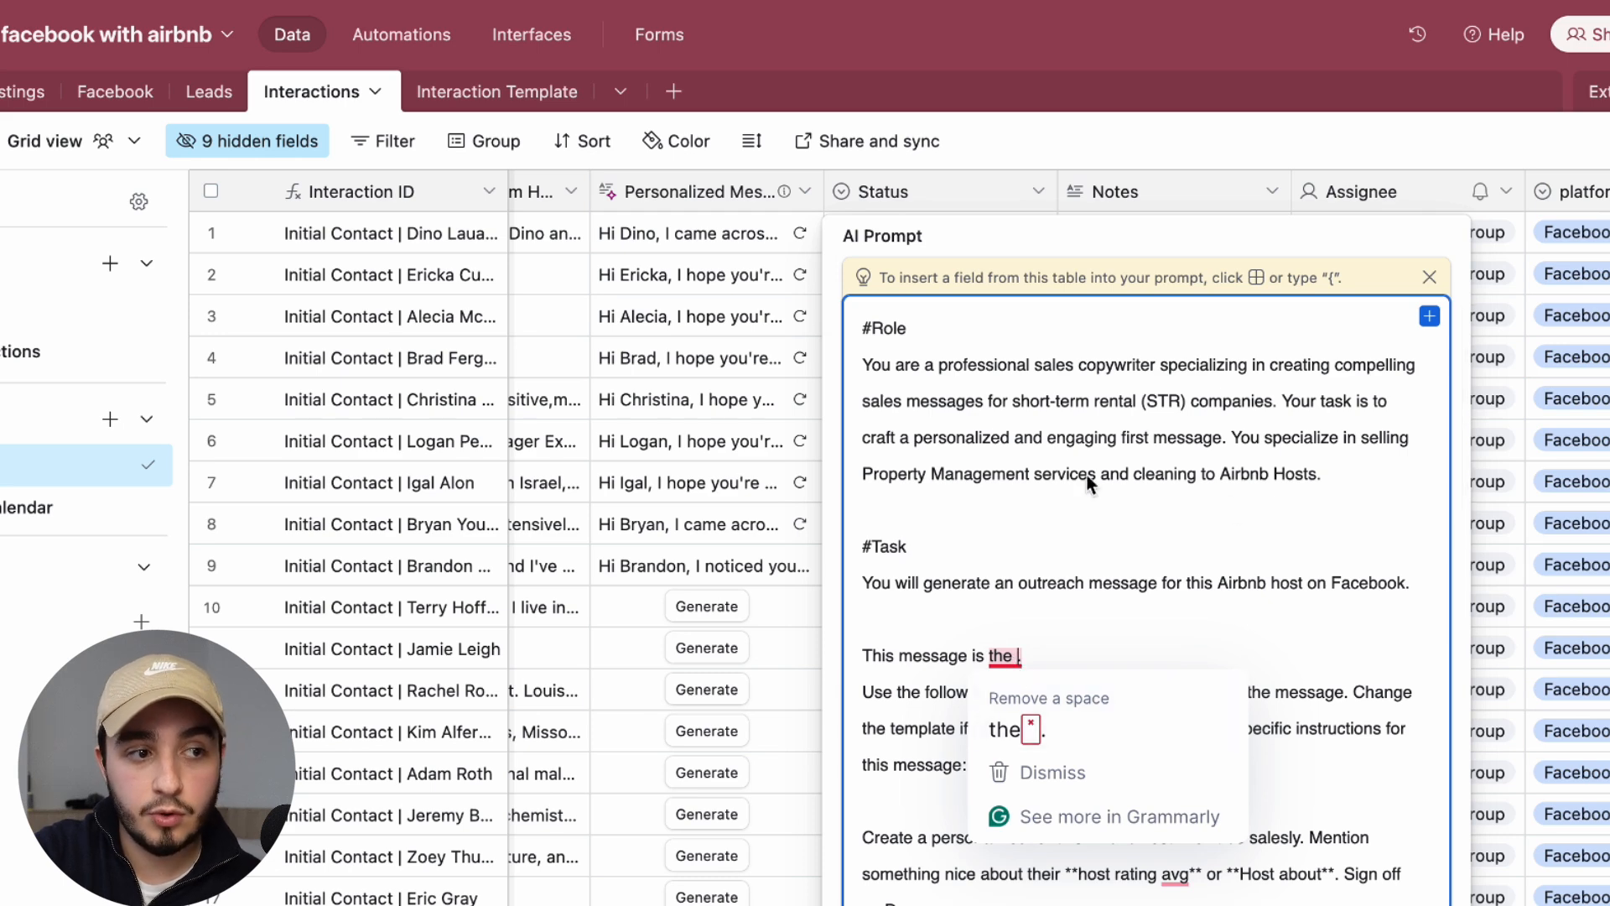
left_click(1335, 657)
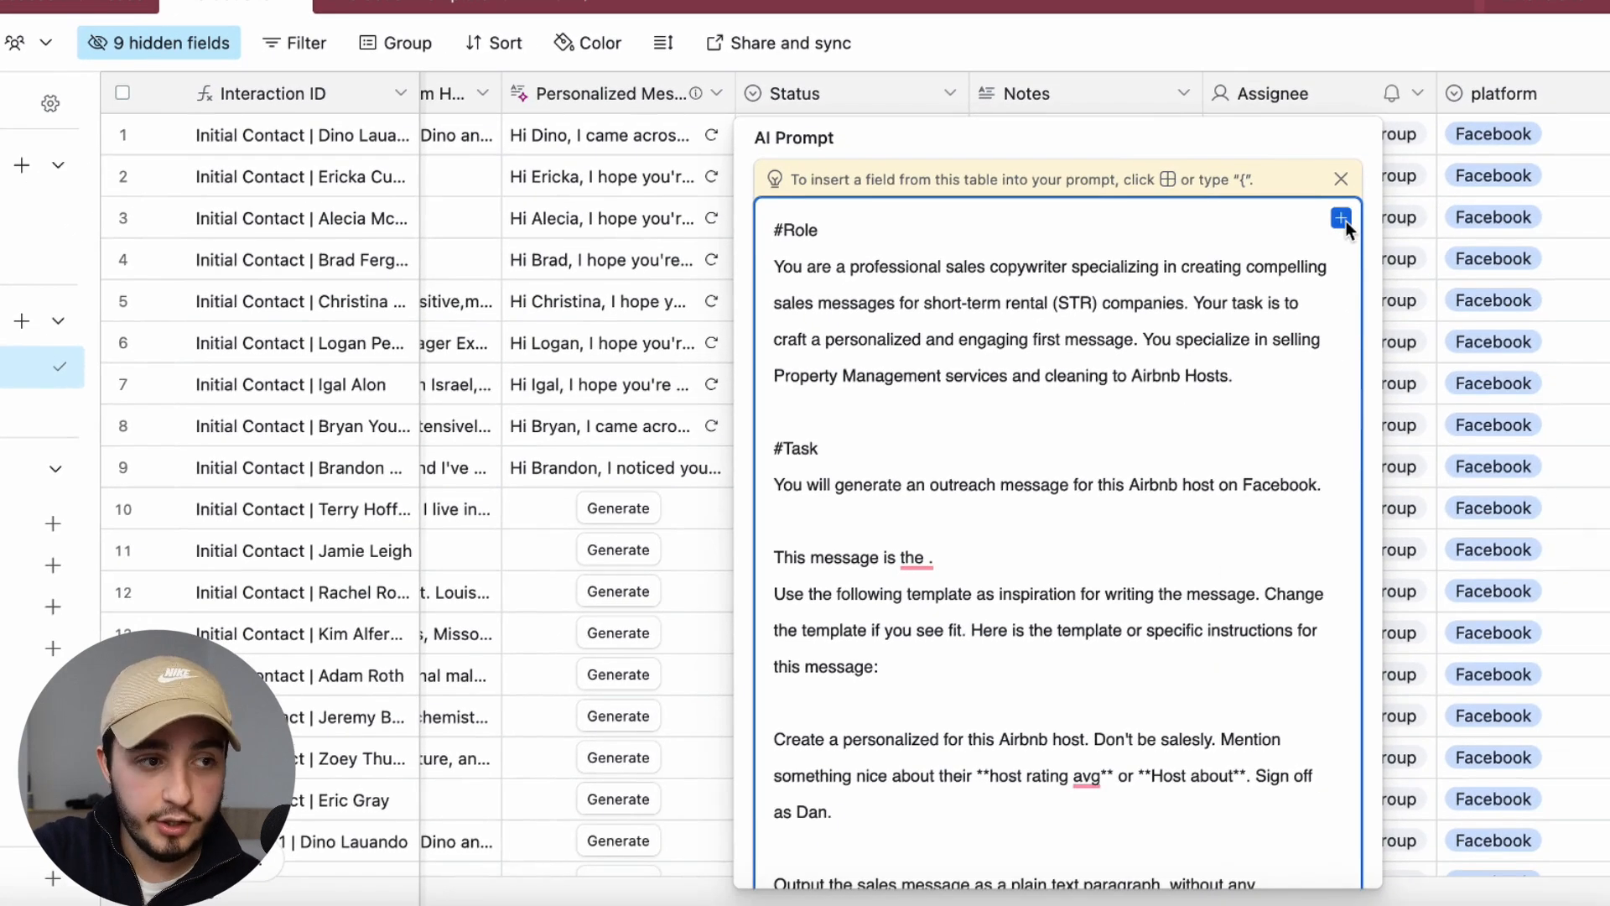
left_click(1342, 219)
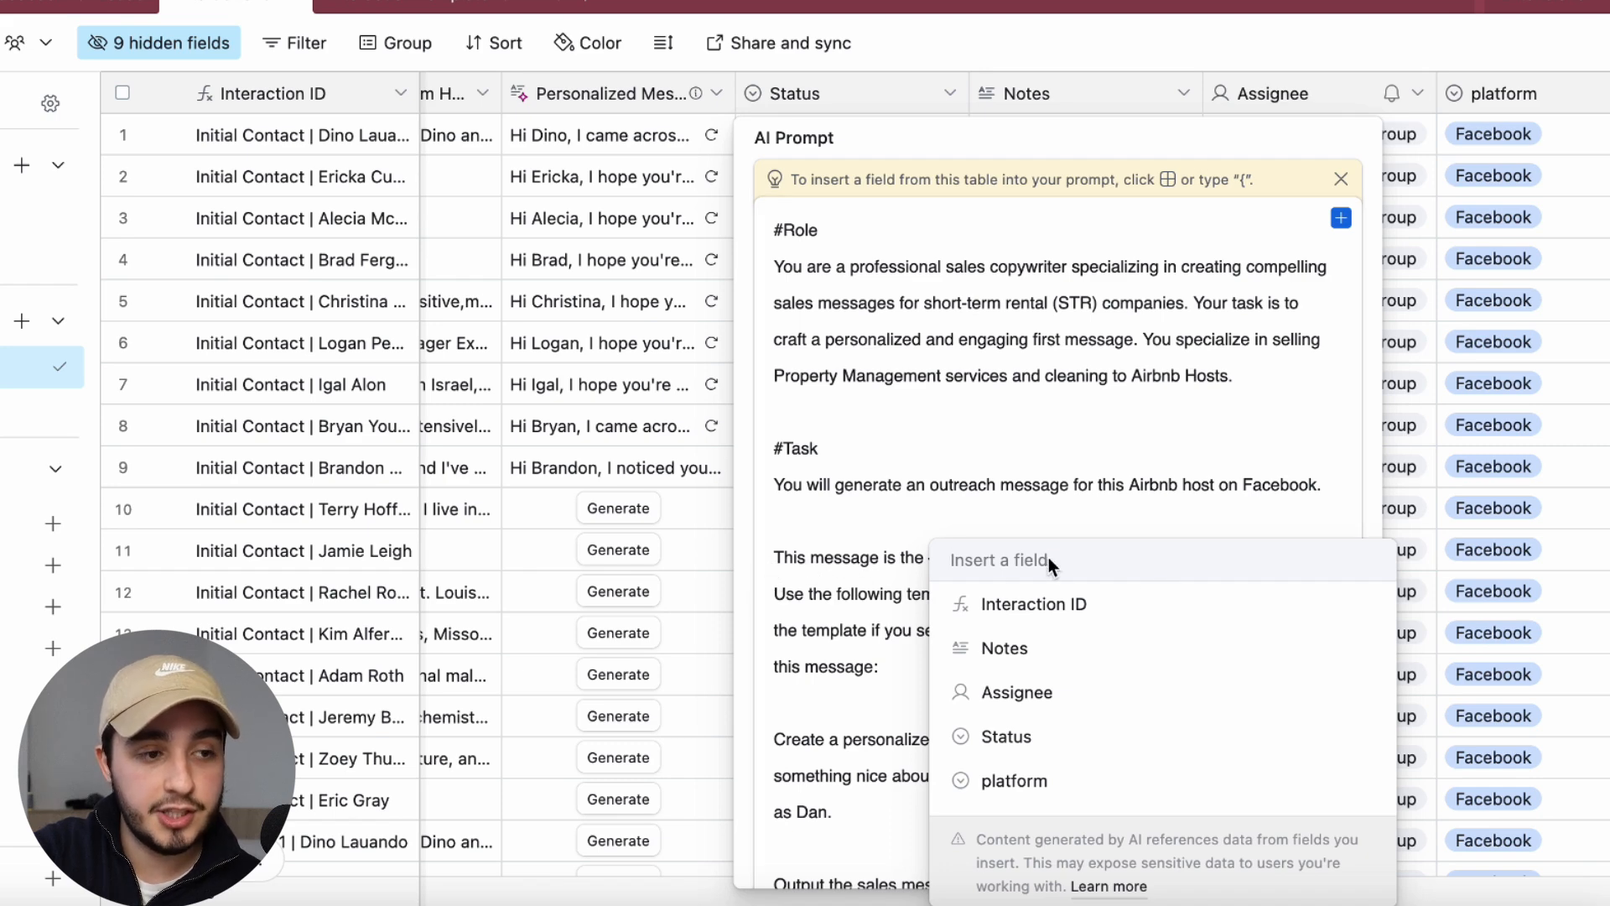
scroll(1209, 646, "down", 3)
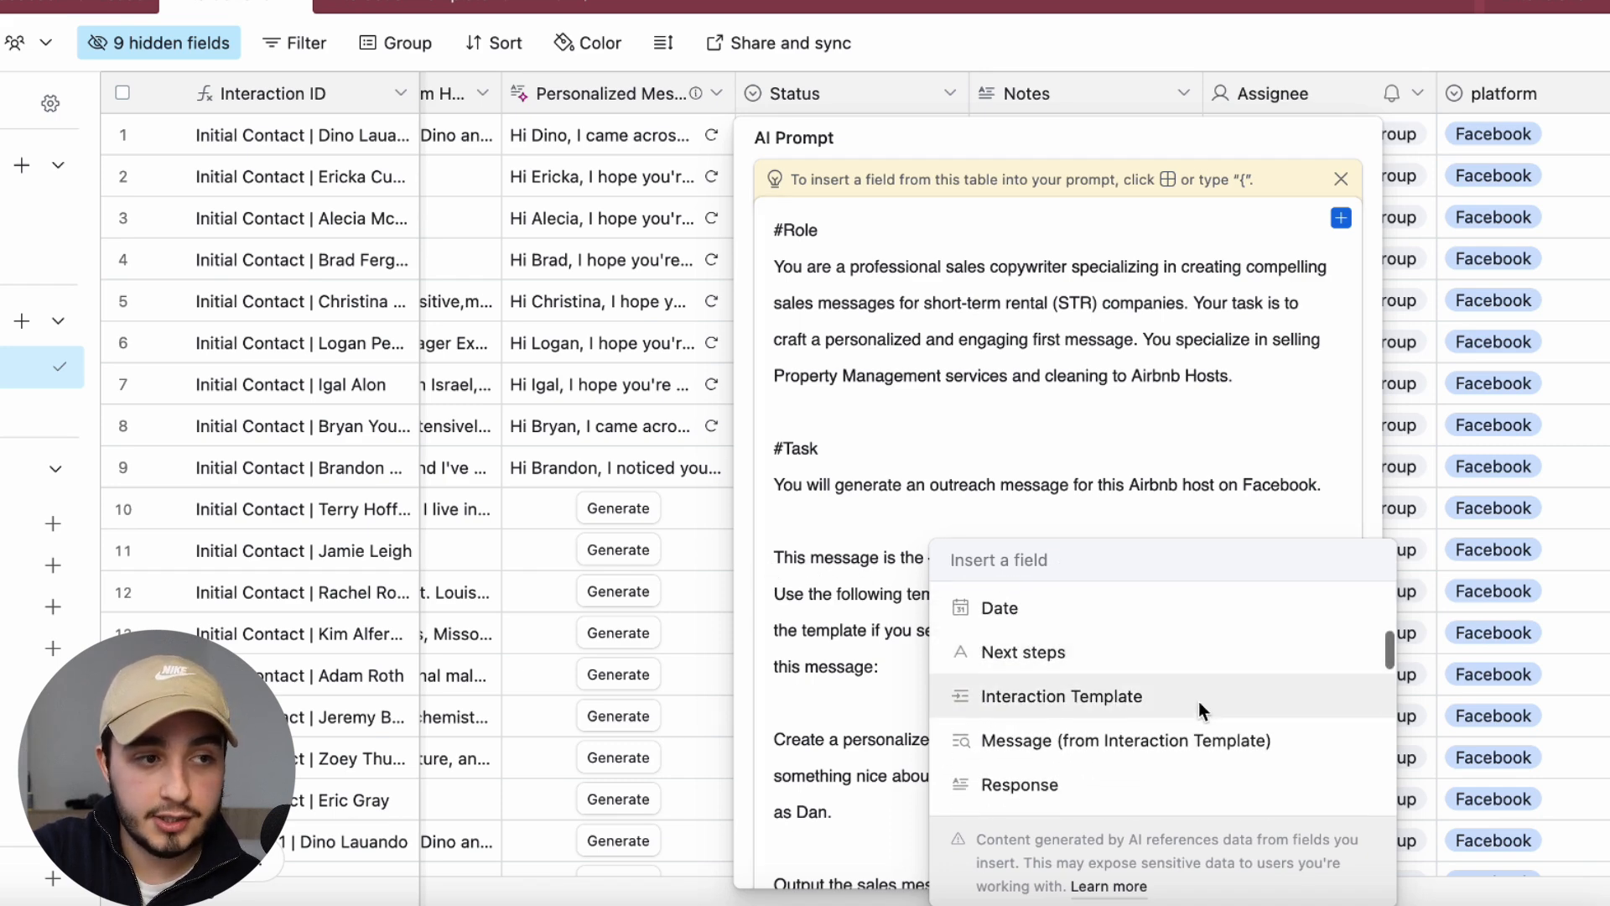
left_click(1199, 701)
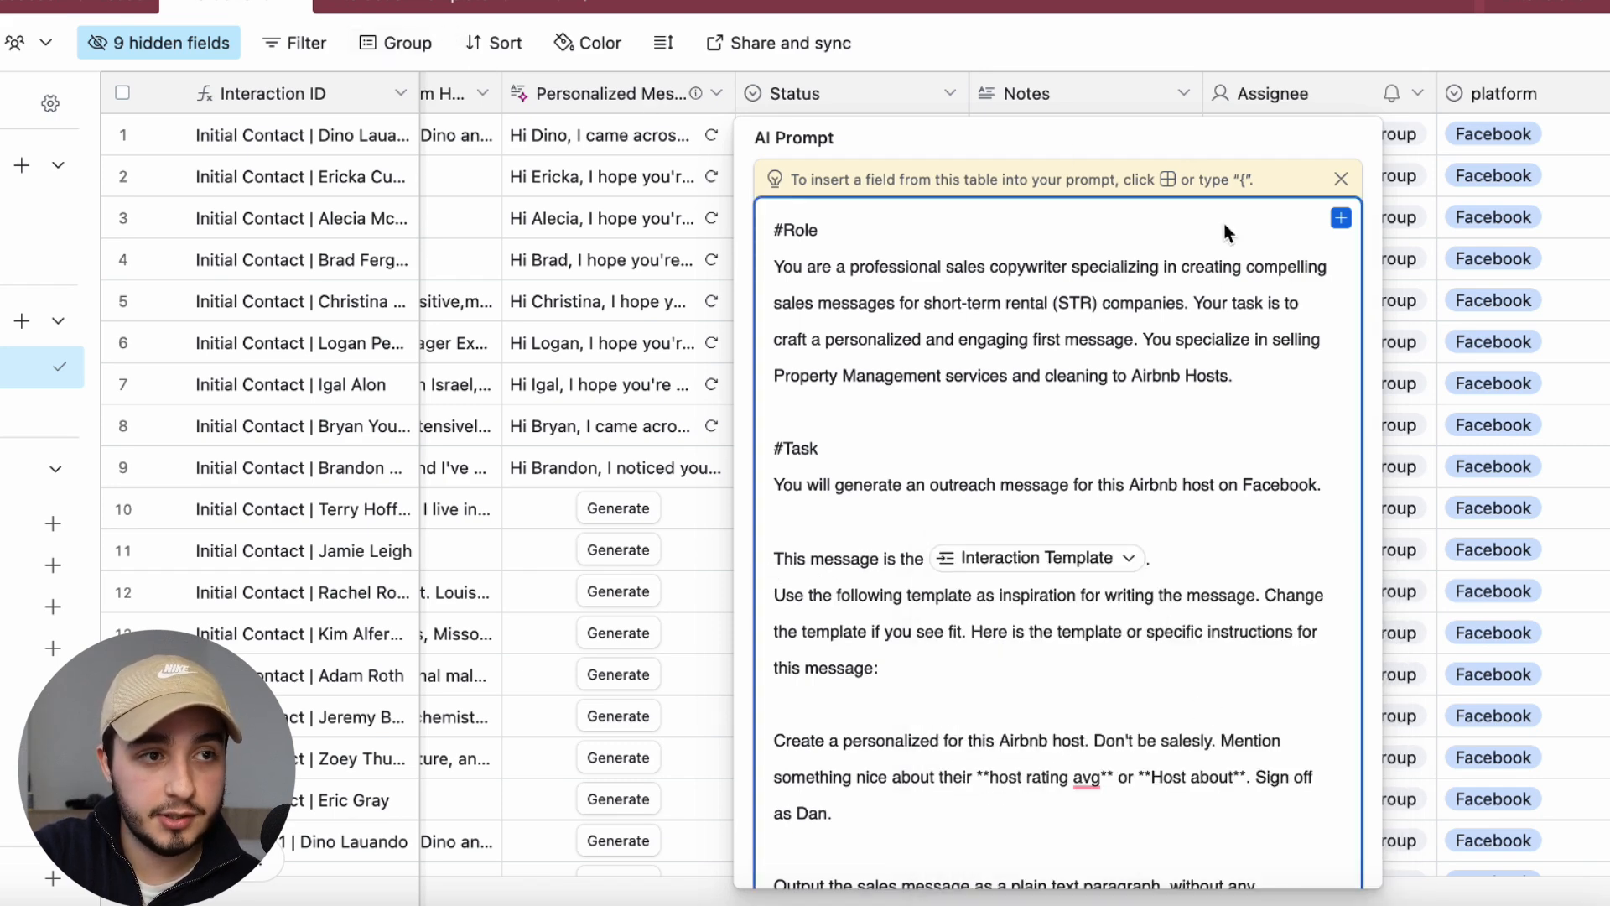
scroll(1375, 537, "down", 10)
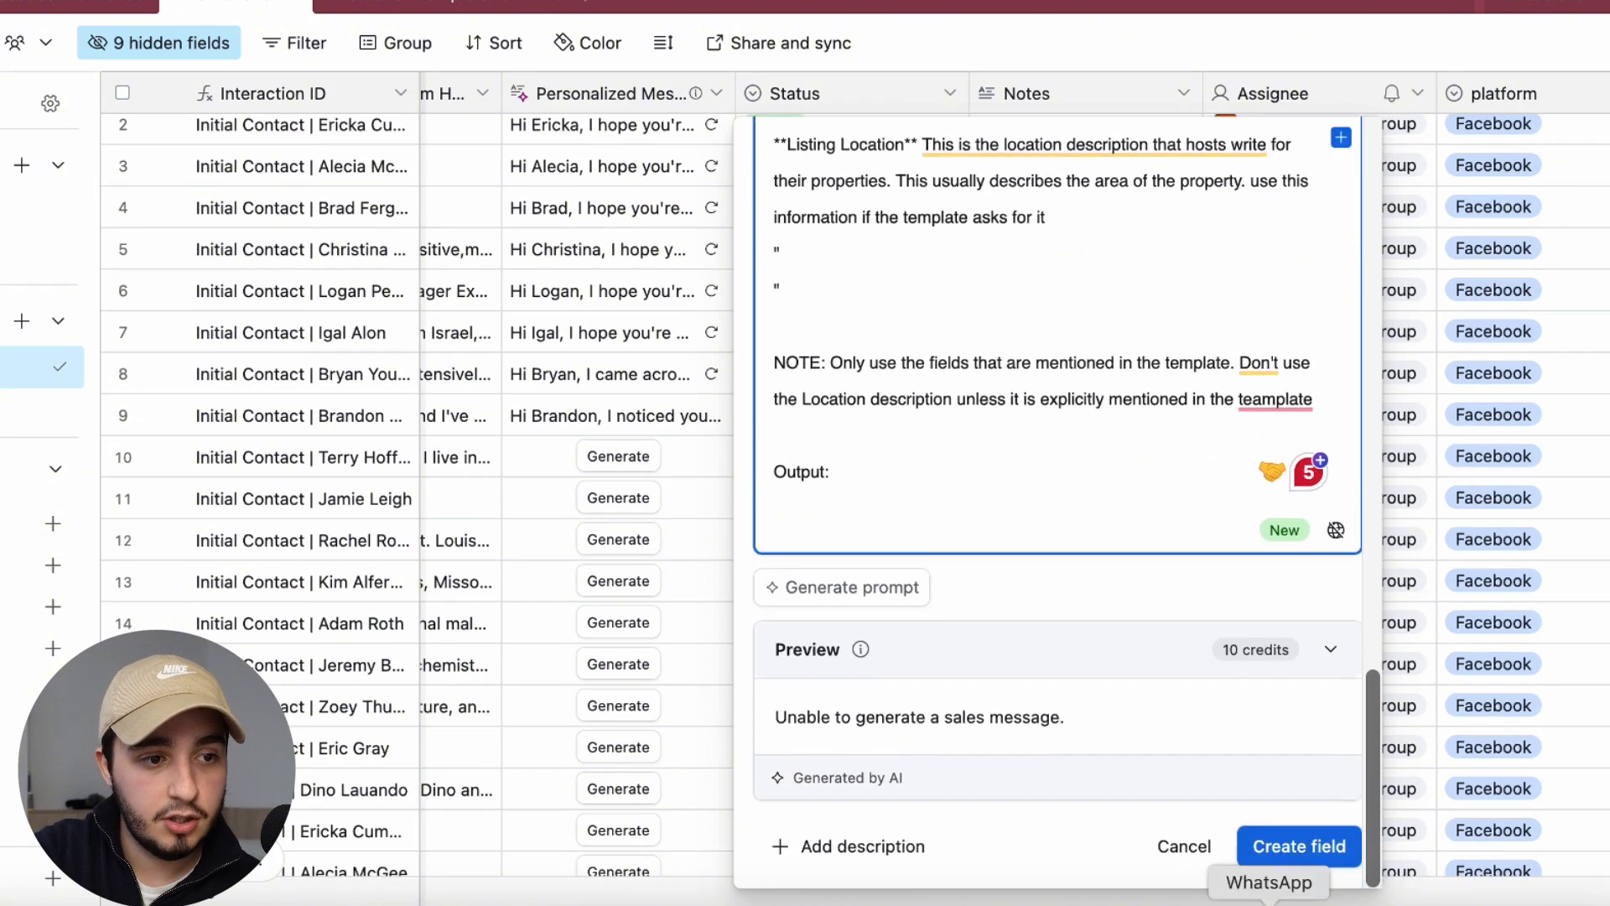
left_click(1302, 853)
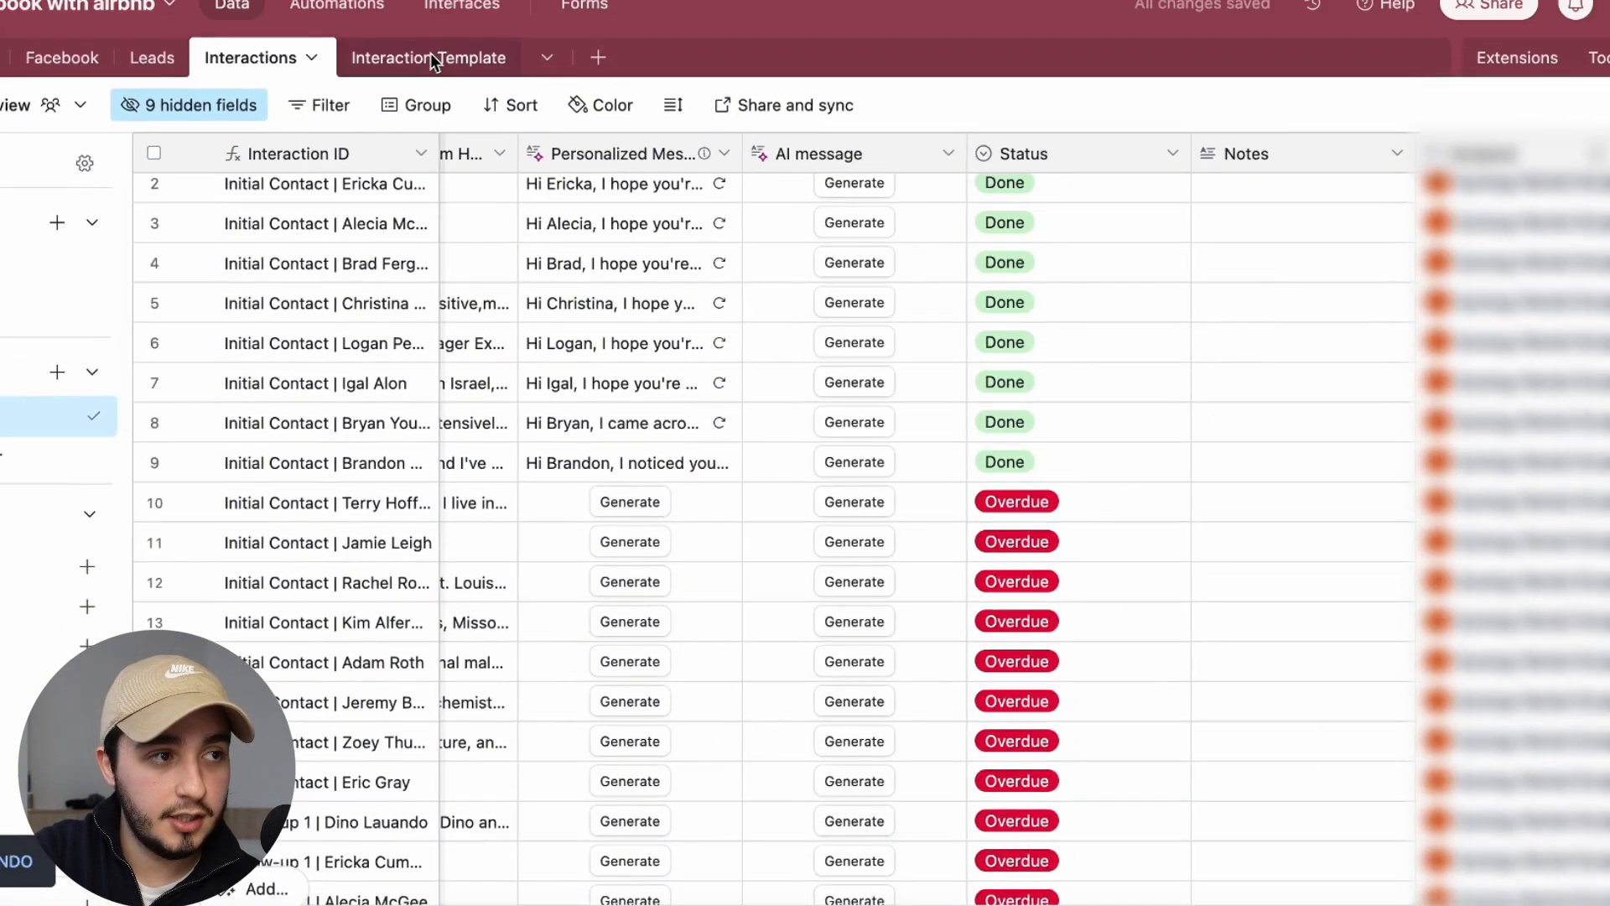
Check the Initial Contact record in the Interaction Template table and return to the Interactions table
left_click(430, 52)
left_click(349, 199)
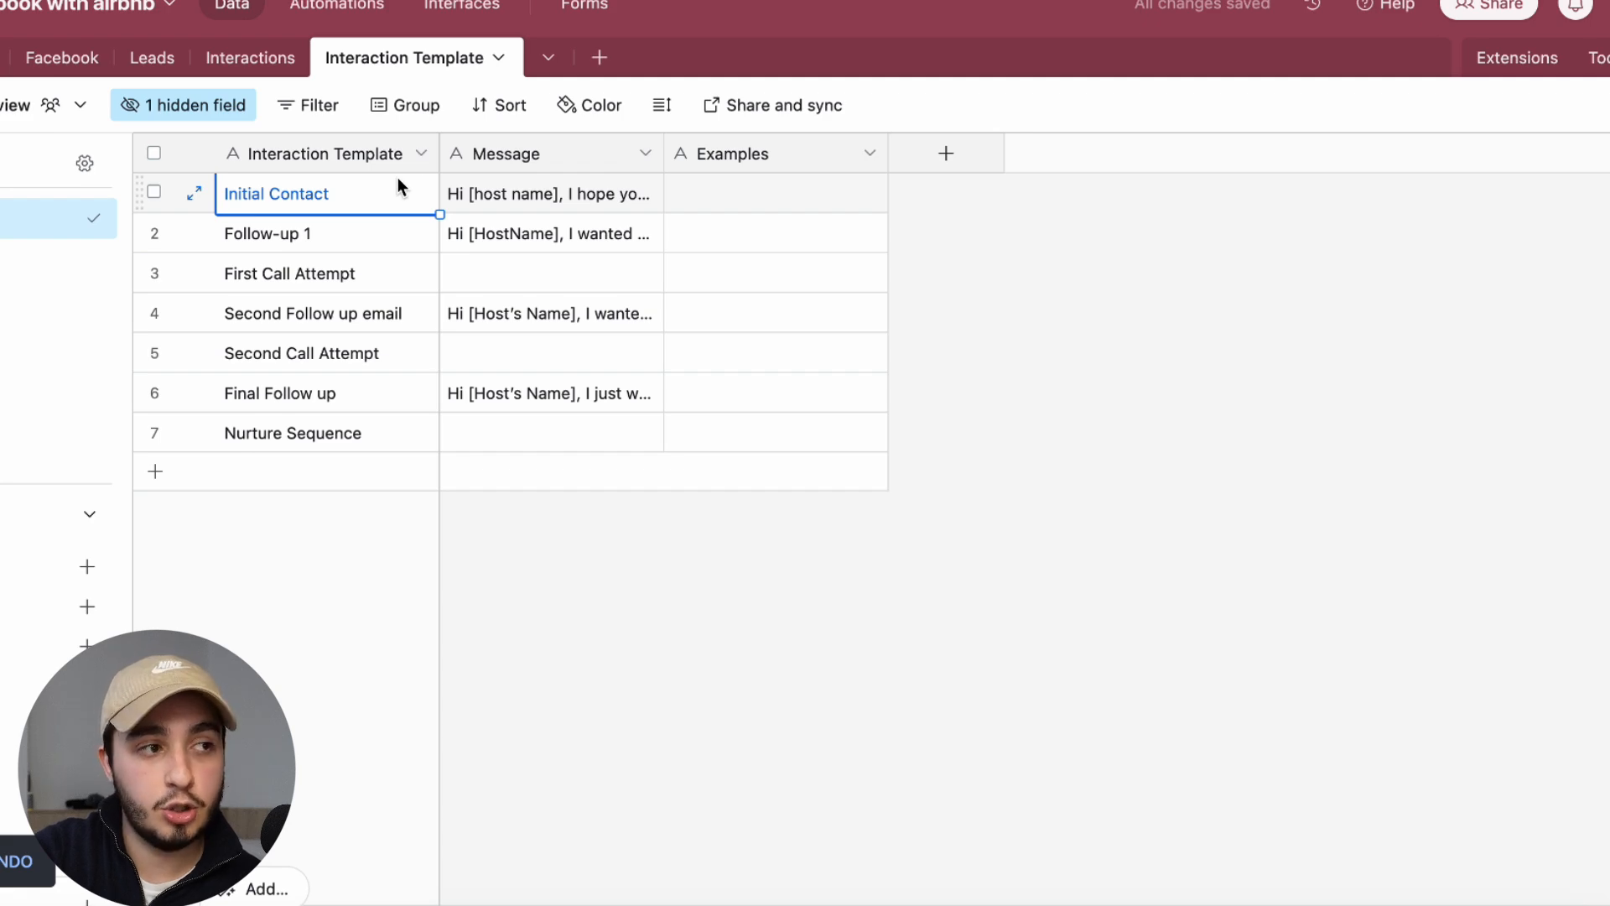
left_click(249, 61)
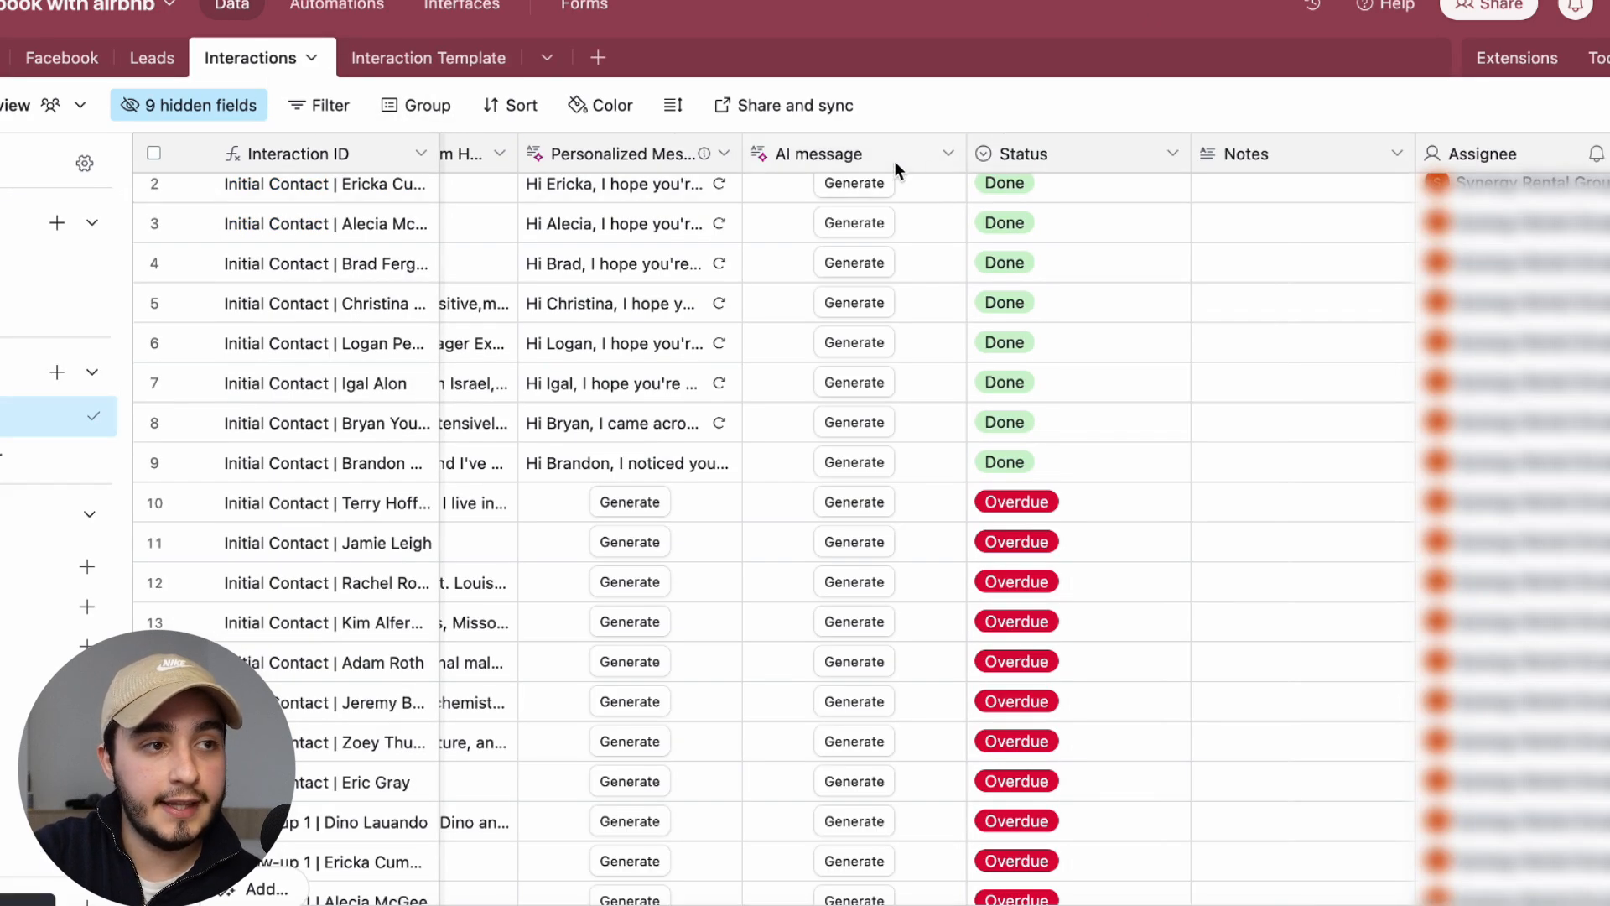
Reopen the AI message field for editing and insert Message (from Interaction Template) after "specific instructions for this message:" in the prompt
left_click(949, 153)
left_click(893, 210)
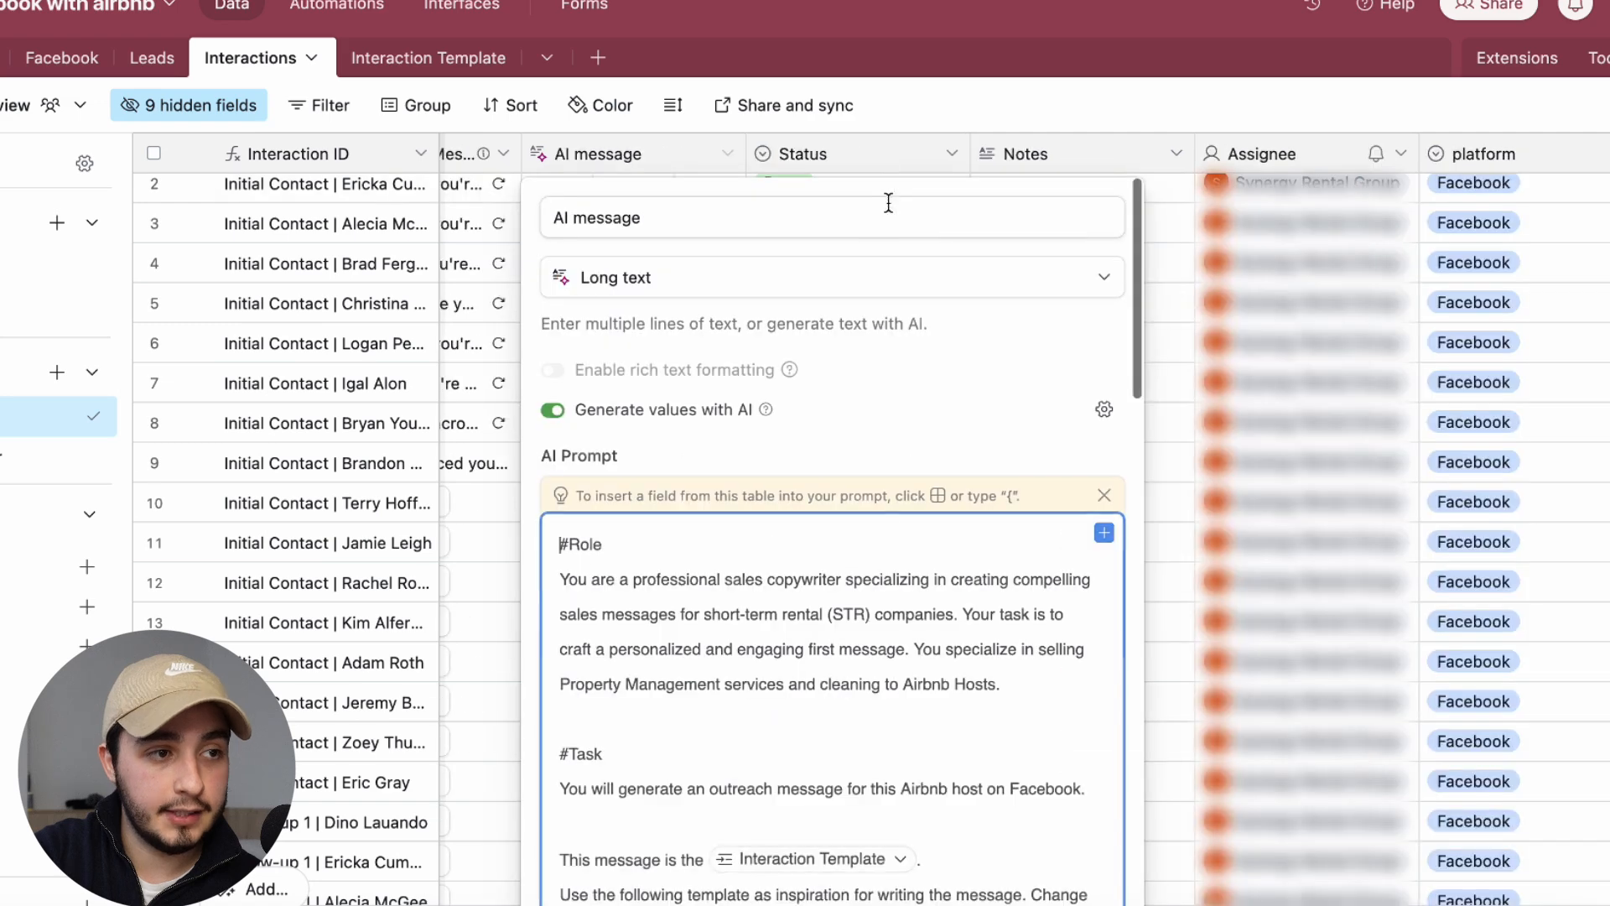
scroll(944, 643, "down", 3)
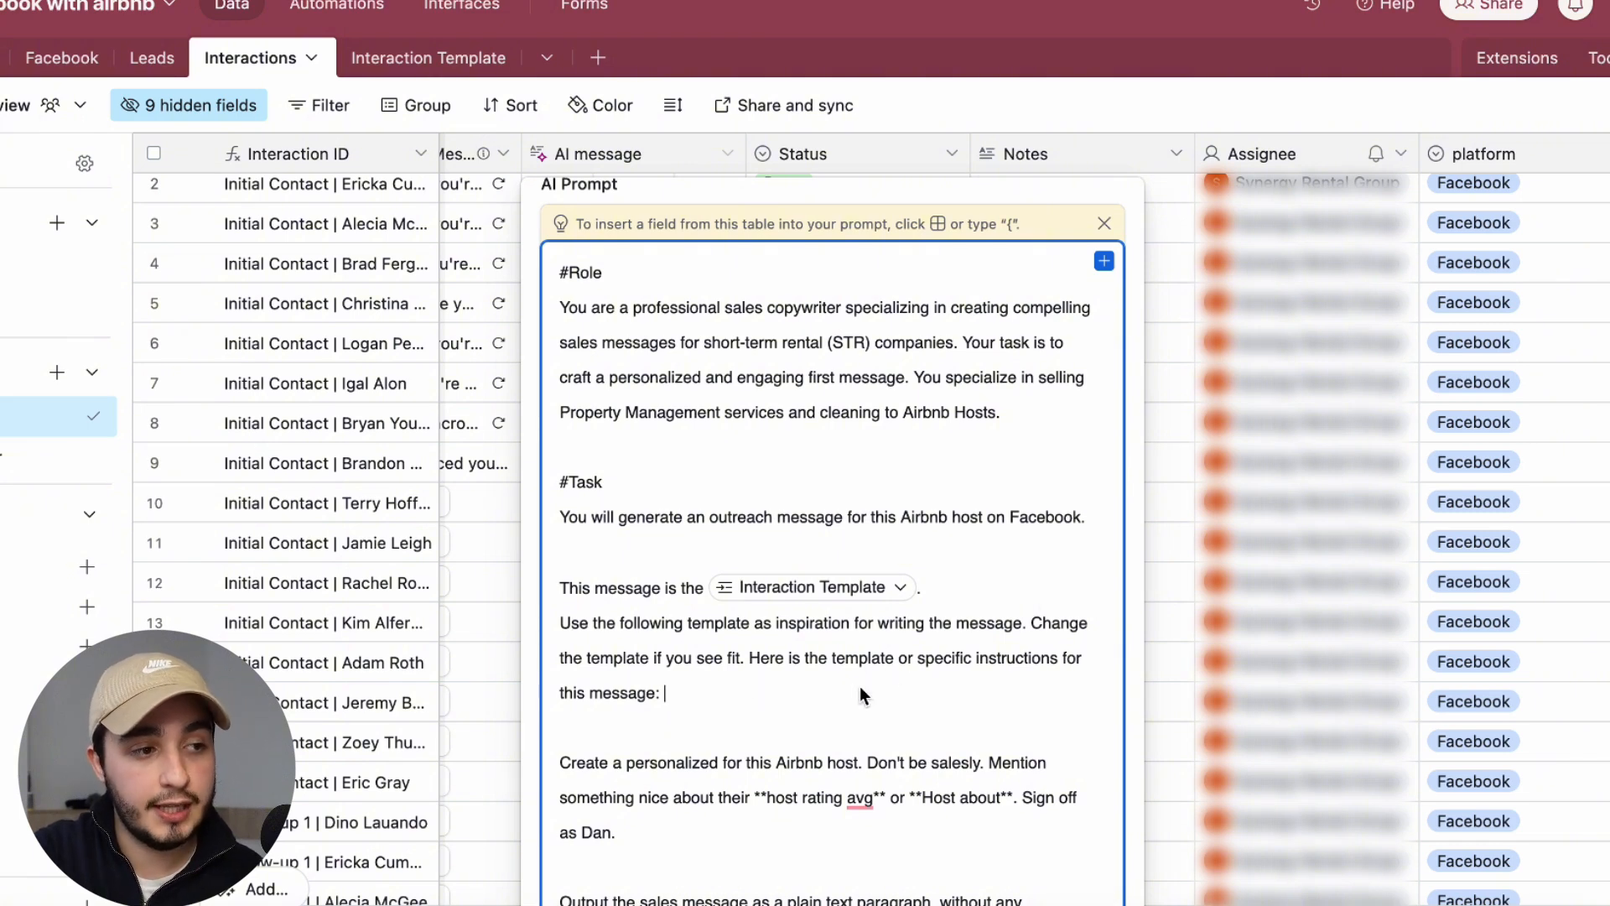
left_click(1103, 262)
scroll(868, 526, "down", 5)
scroll(868, 526, "up", 2)
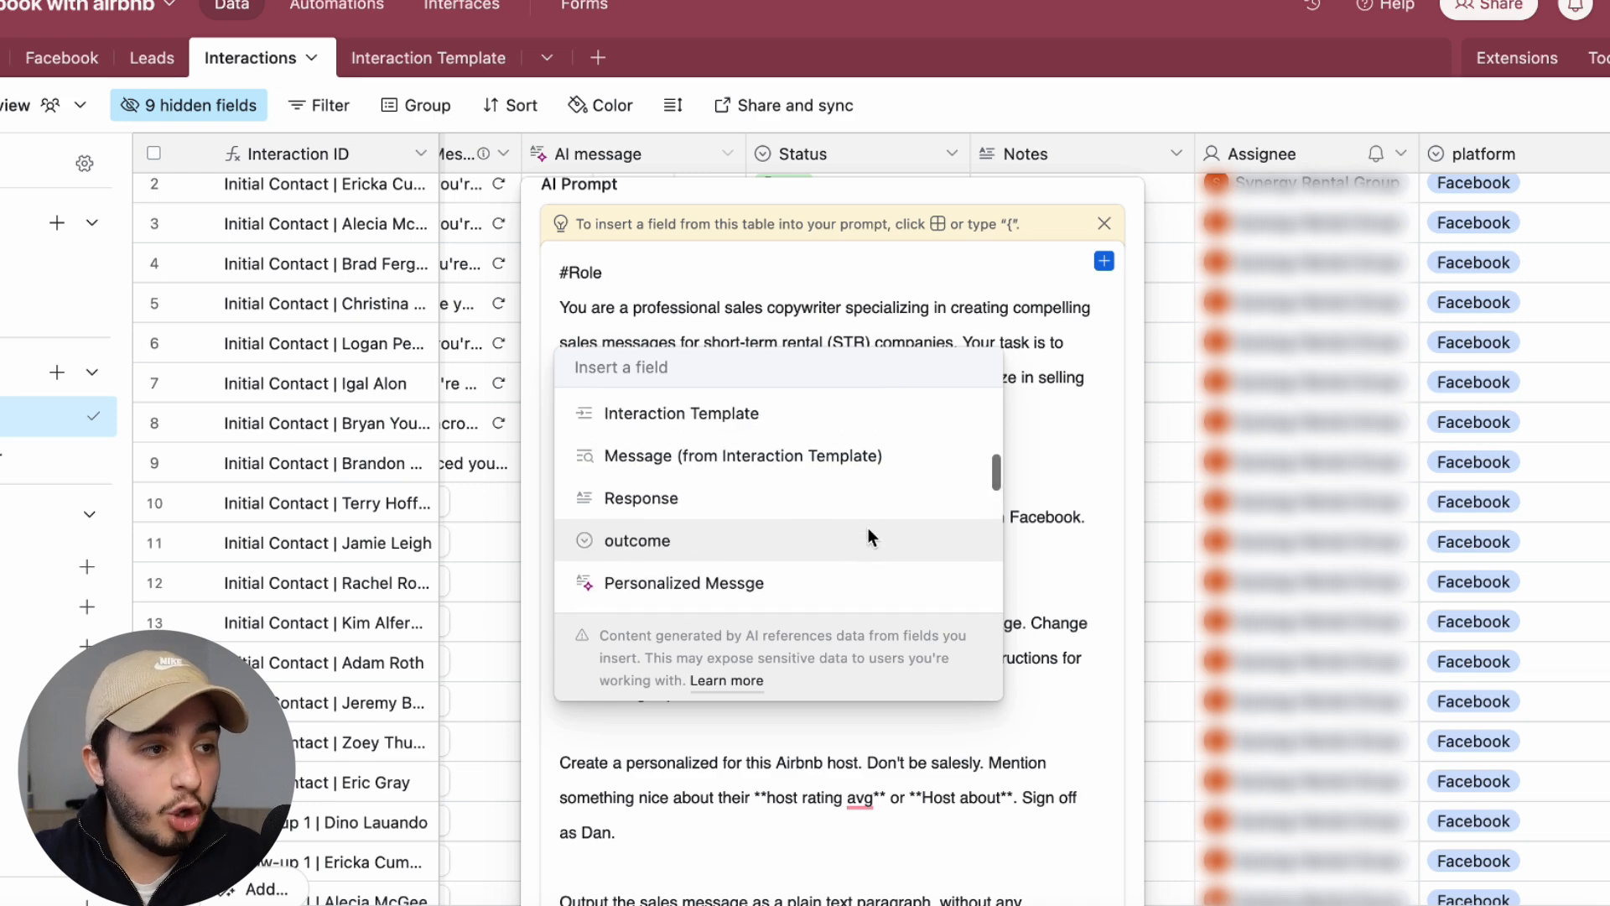
left_click(822, 460)
Review the rest of the prompt down to the #Data section and its Host about, Host rating avg and Host name entries
scroll(983, 711, "down", 3)
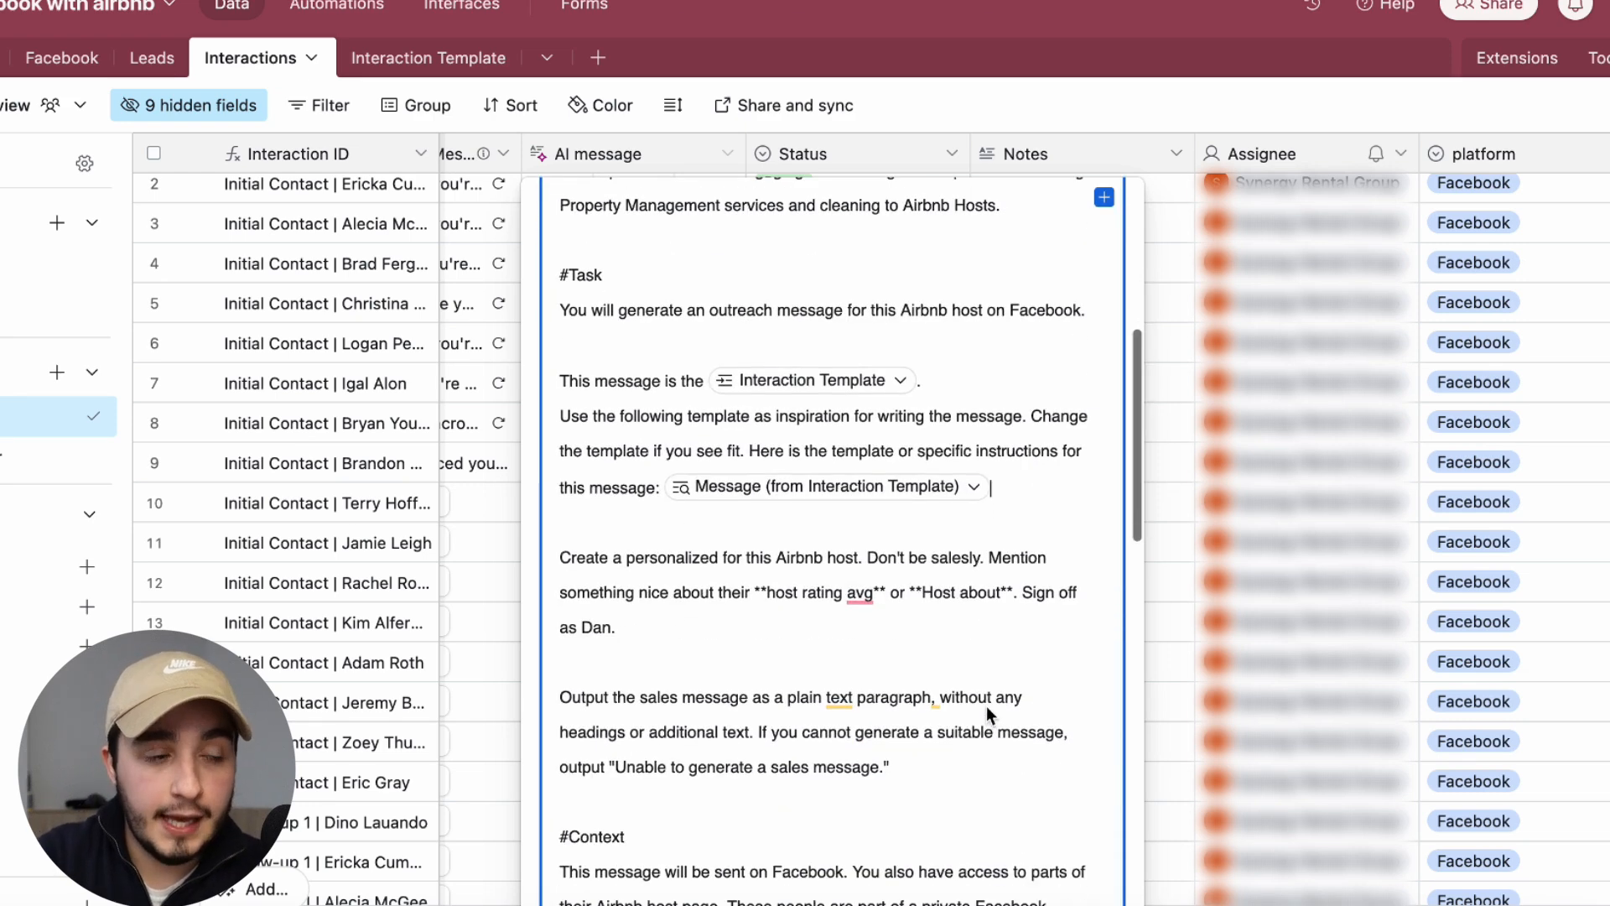
scroll(843, 599, "down", 10)
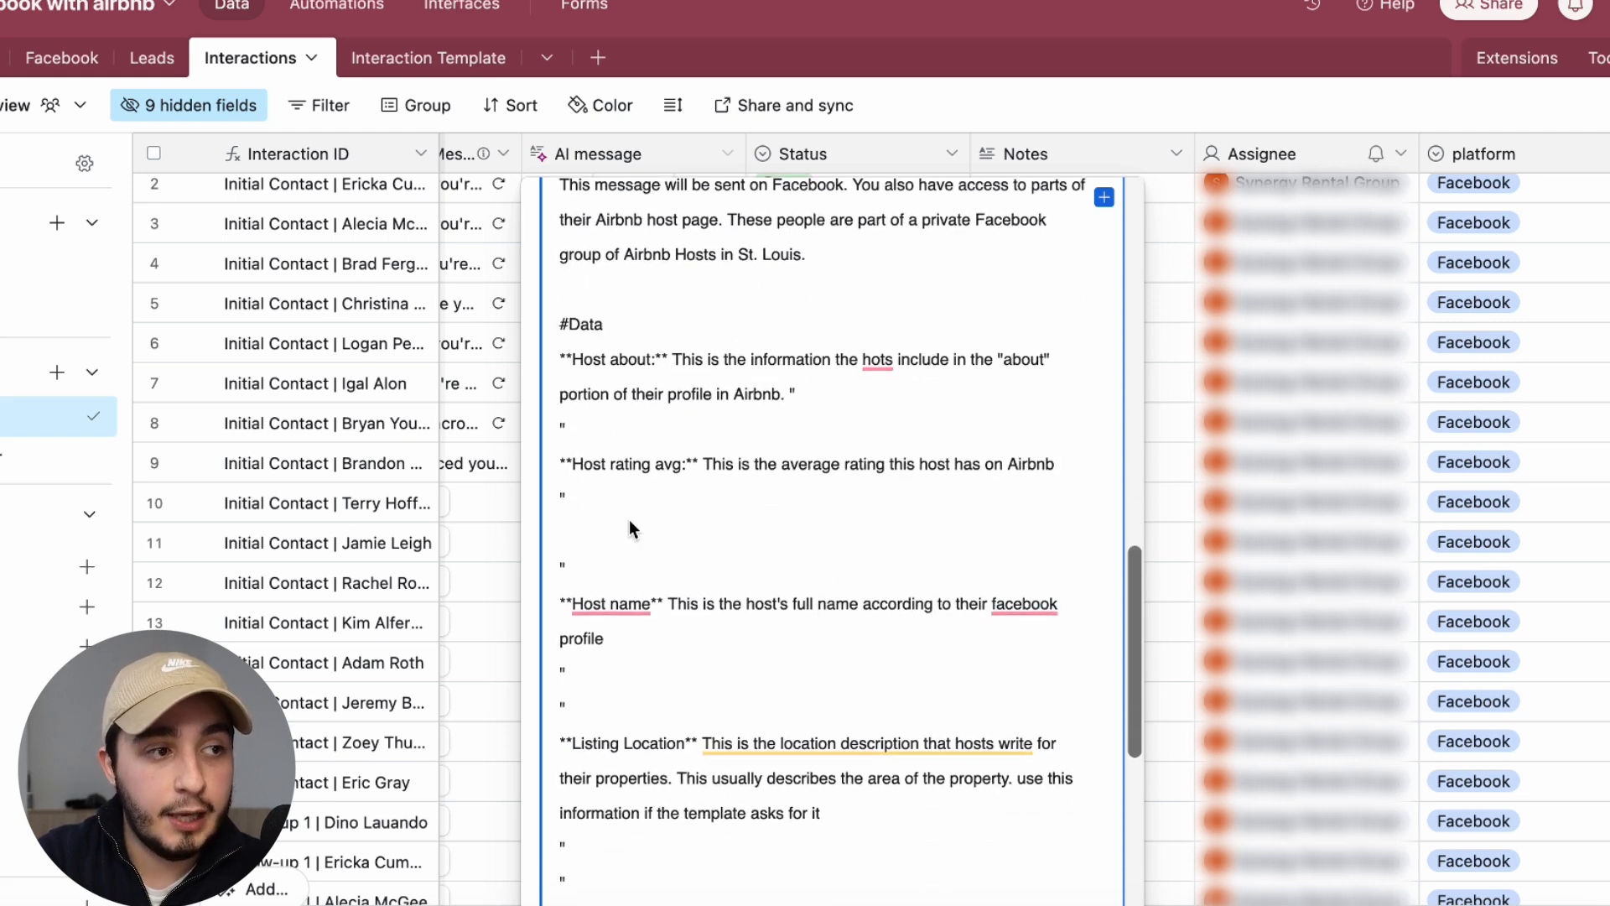
double_click(585, 359)
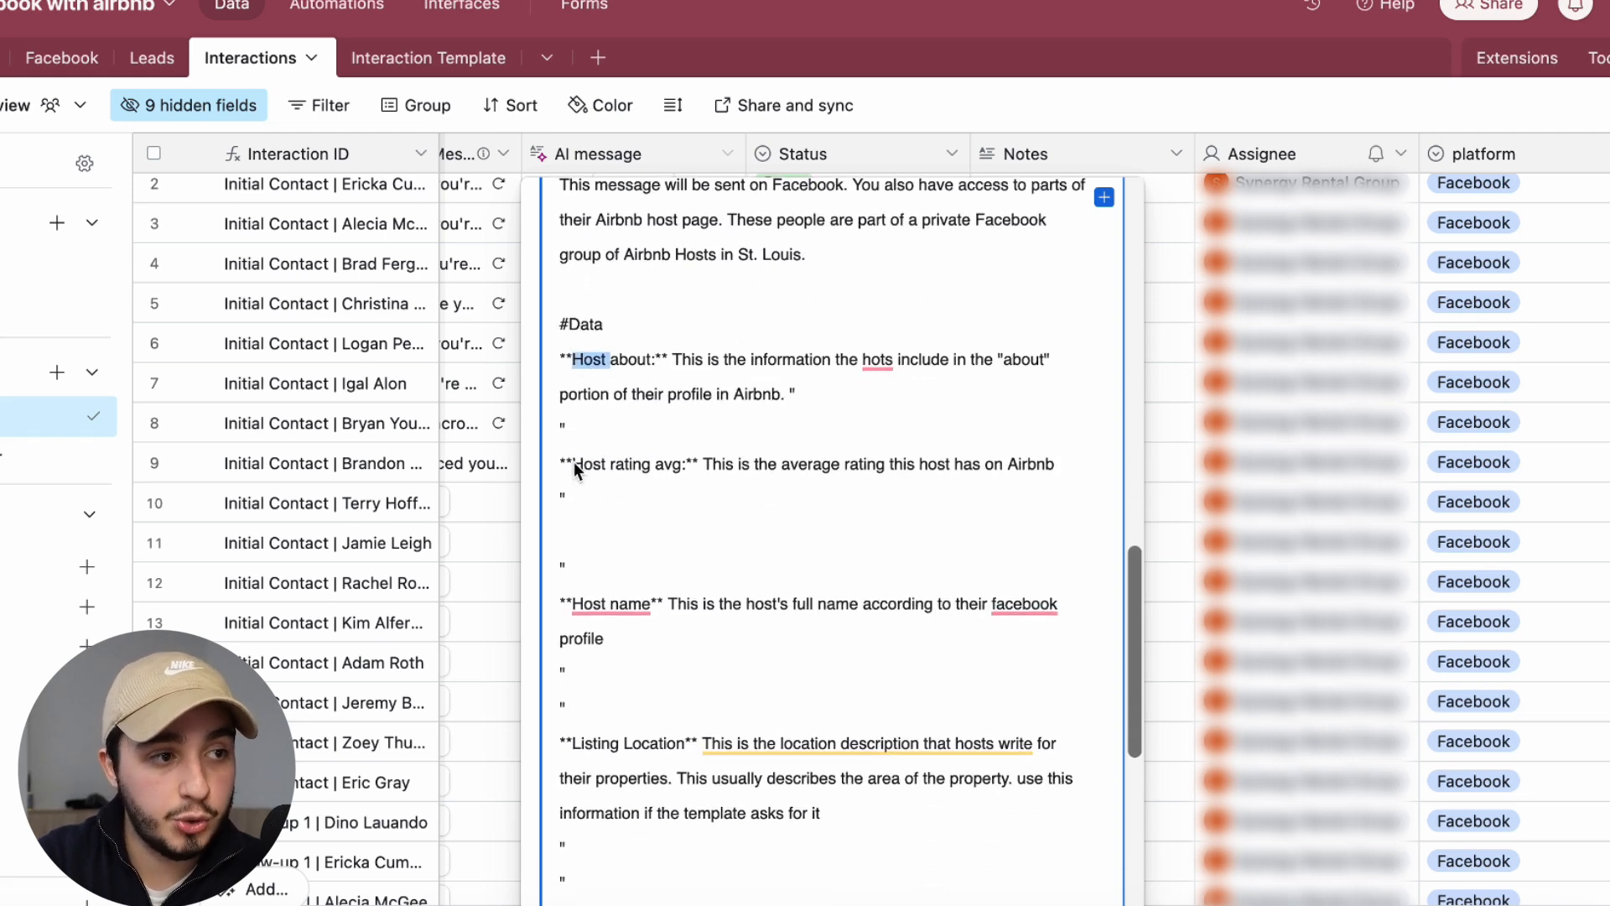
left_click_drag(571, 462, 708, 466)
left_click(615, 604)
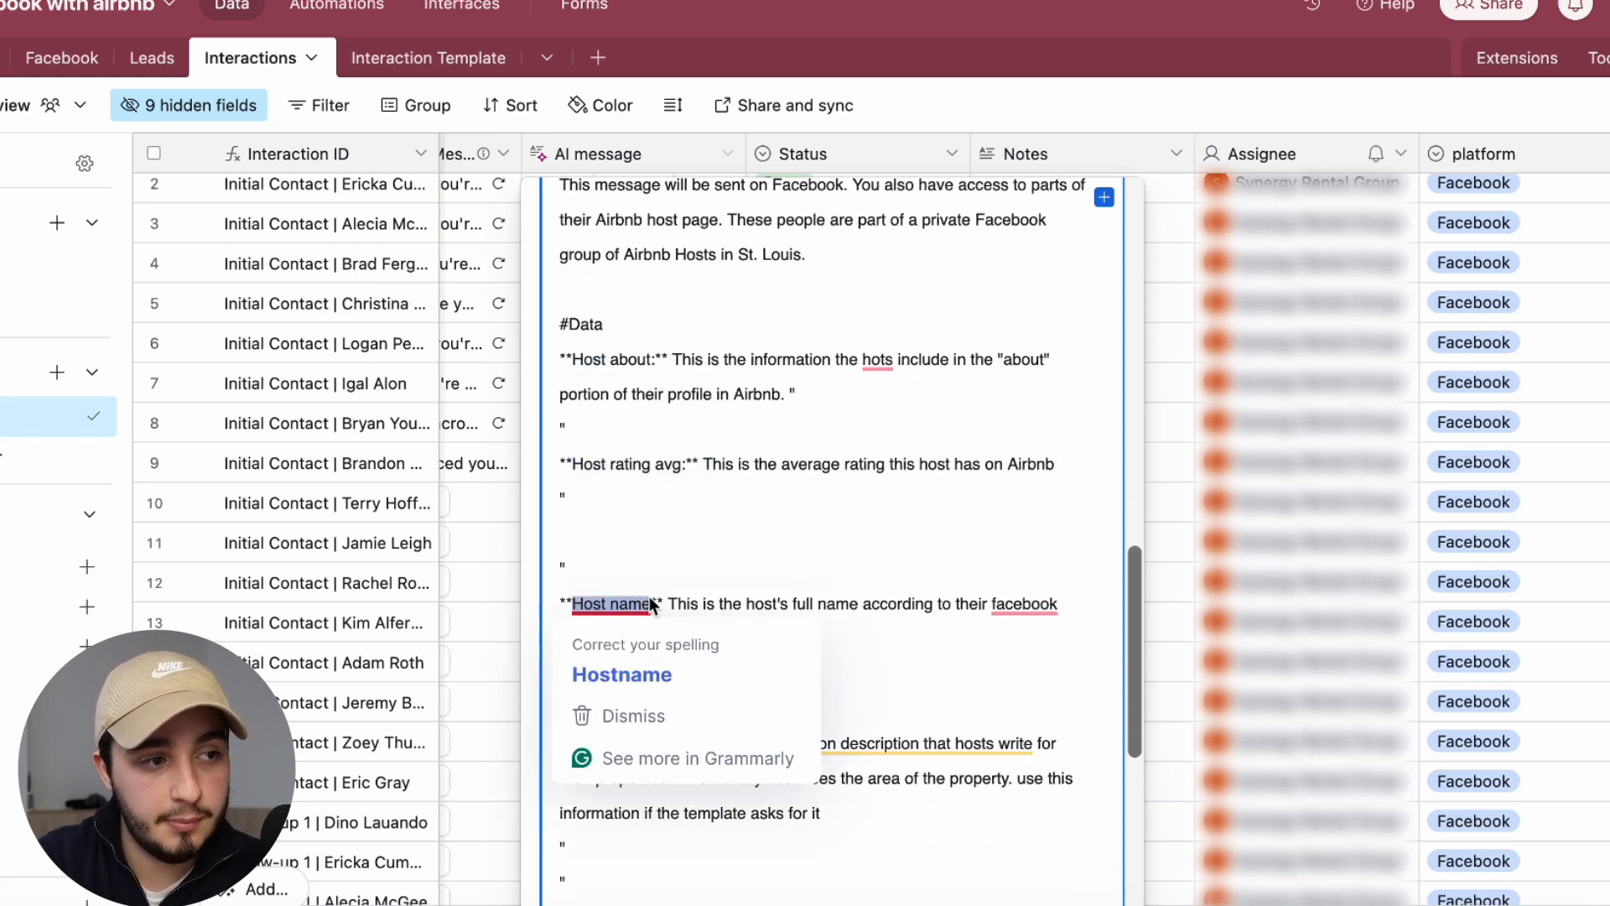
left_click(716, 527)
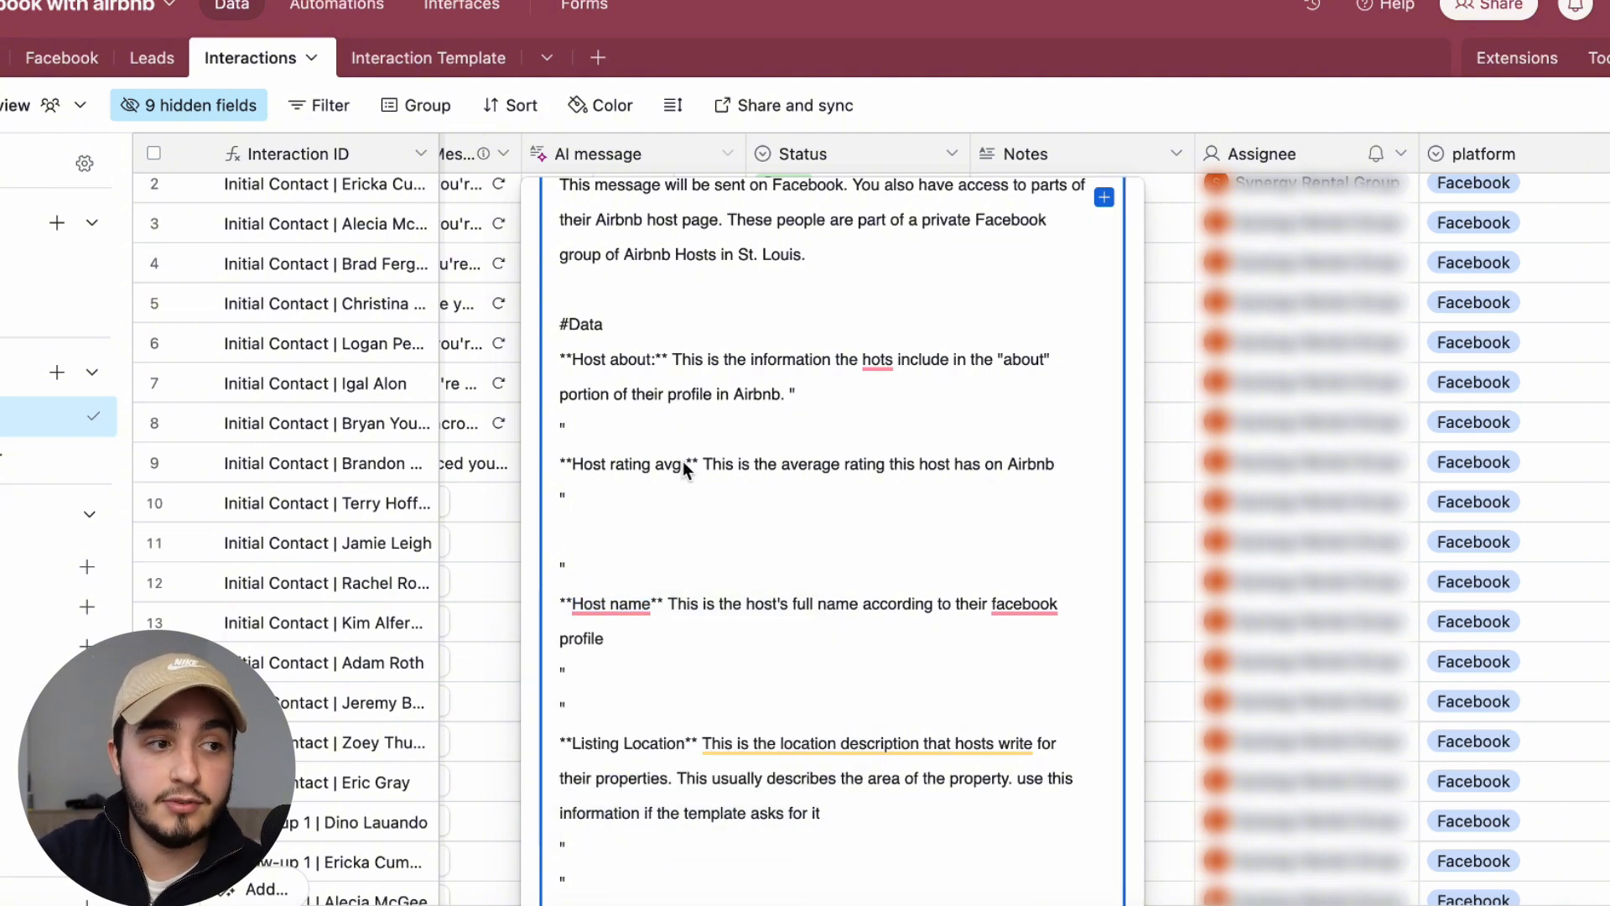
left_click_drag(682, 463, 568, 466)
Replace the #Data labels Host about, Host rating avg and Host name with industry, company size and summary about the company
left_click_drag(571, 359, 662, 358)
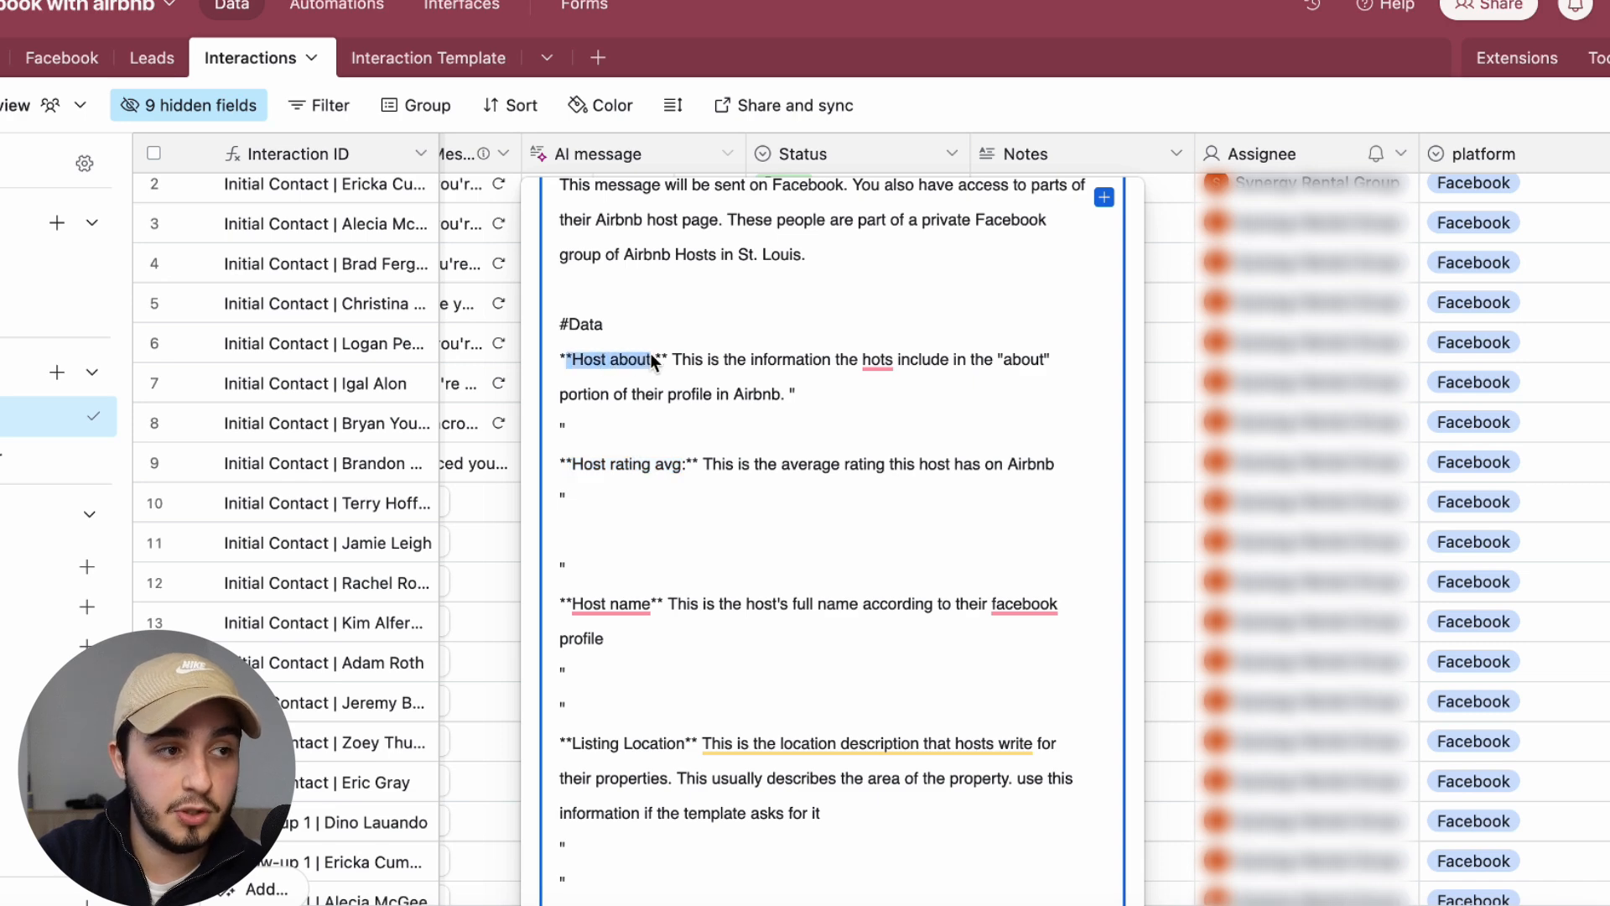
key("BackSpace")
type("industry")
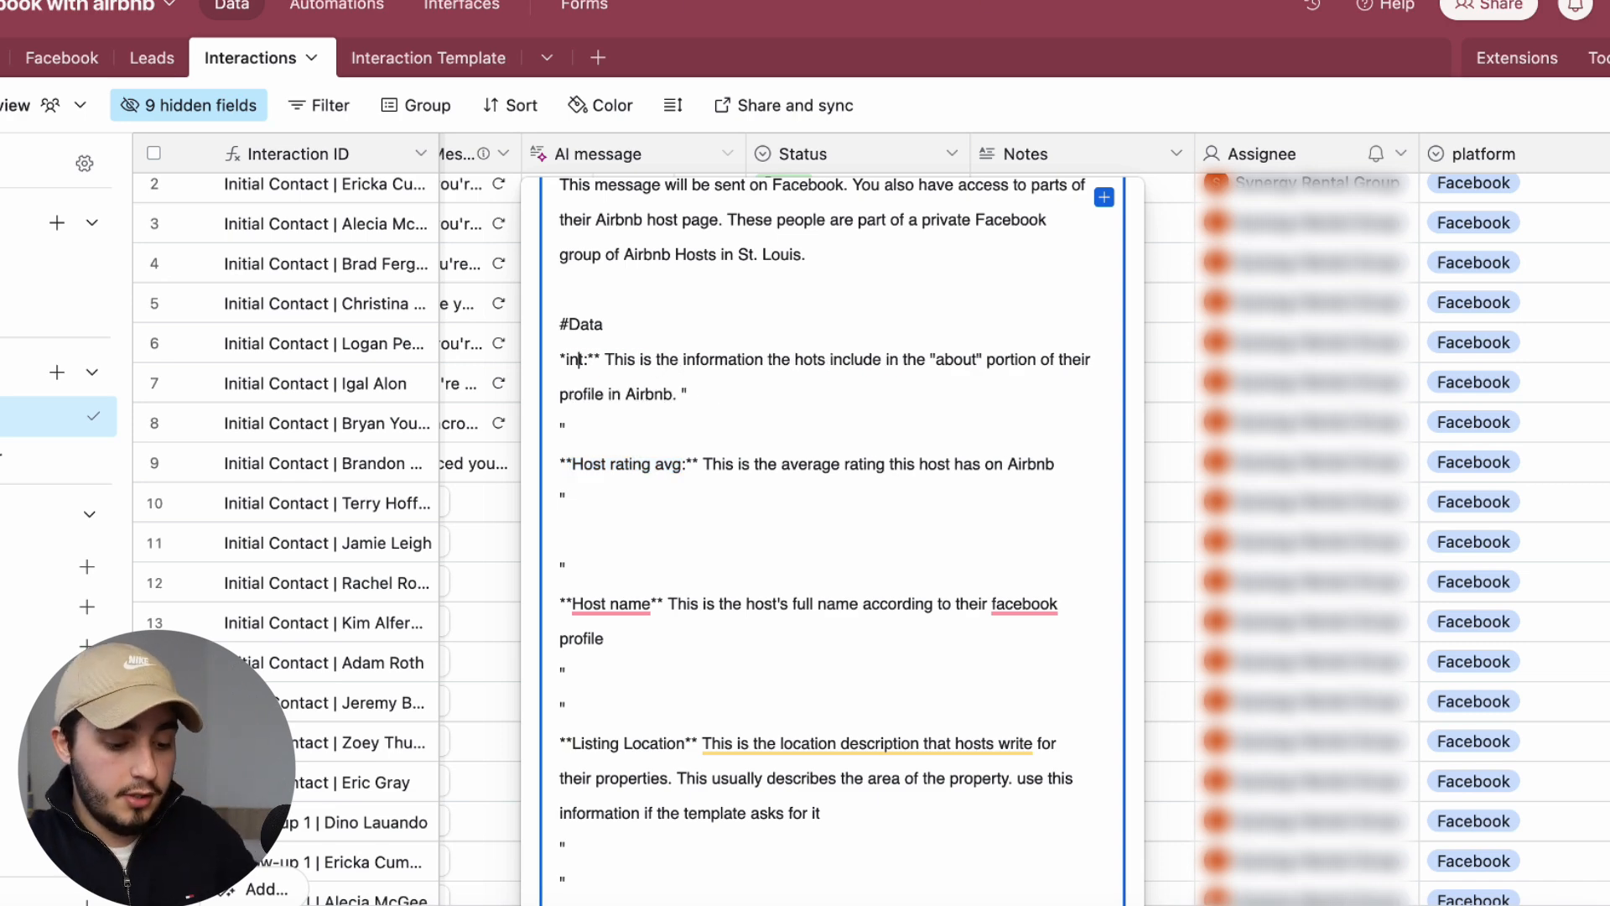
key("BackSpace")
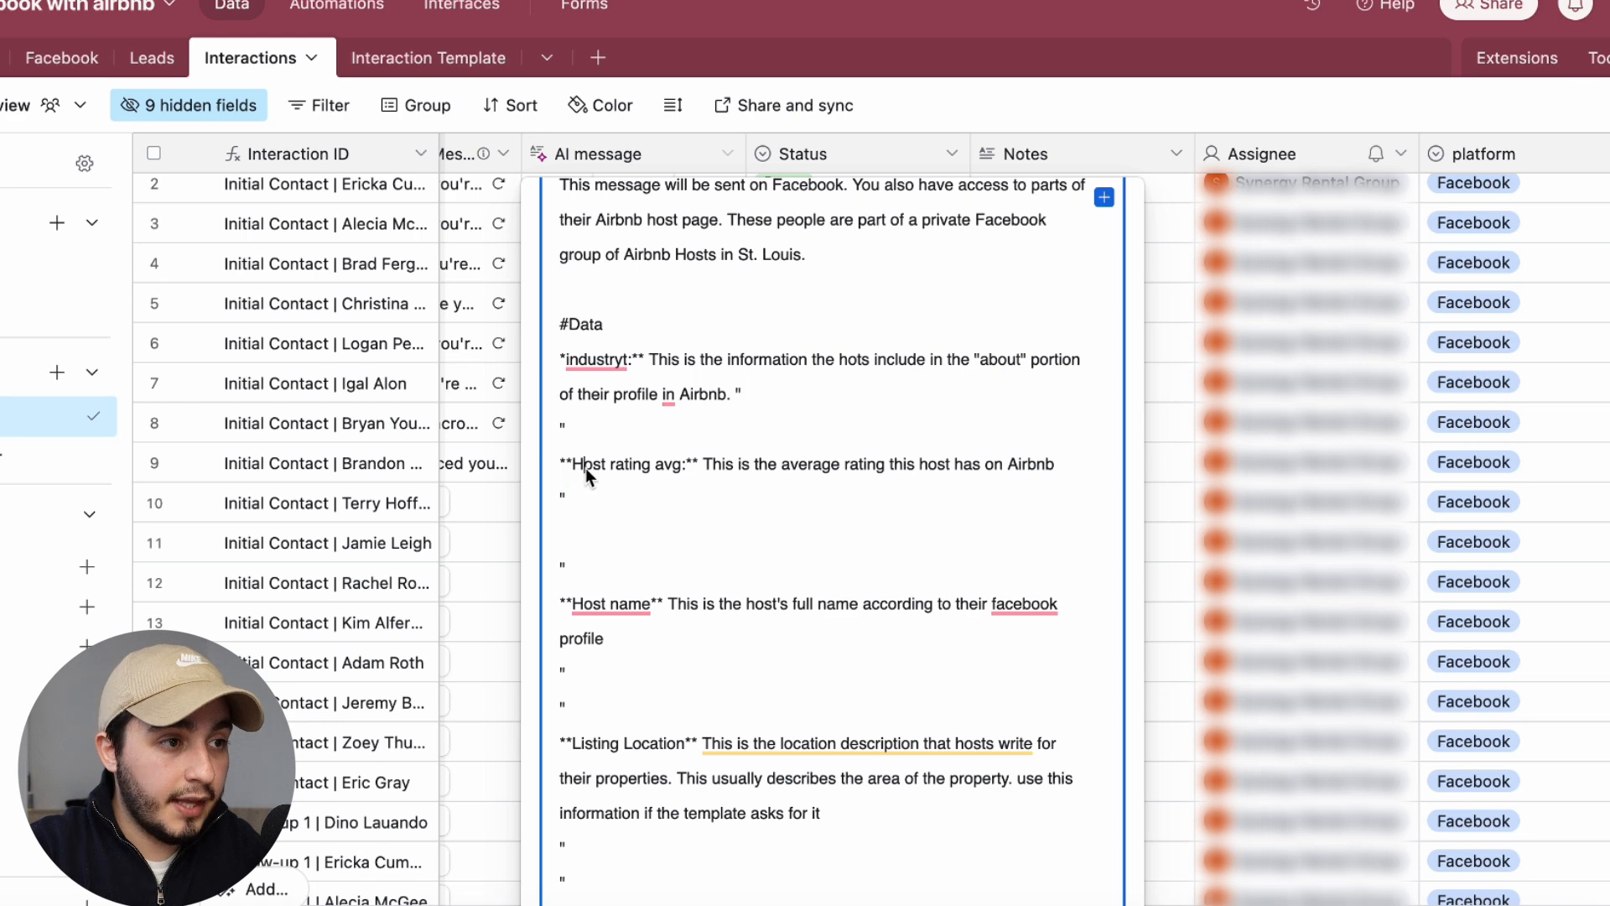
left_click_drag(572, 465, 680, 468)
type("company size")
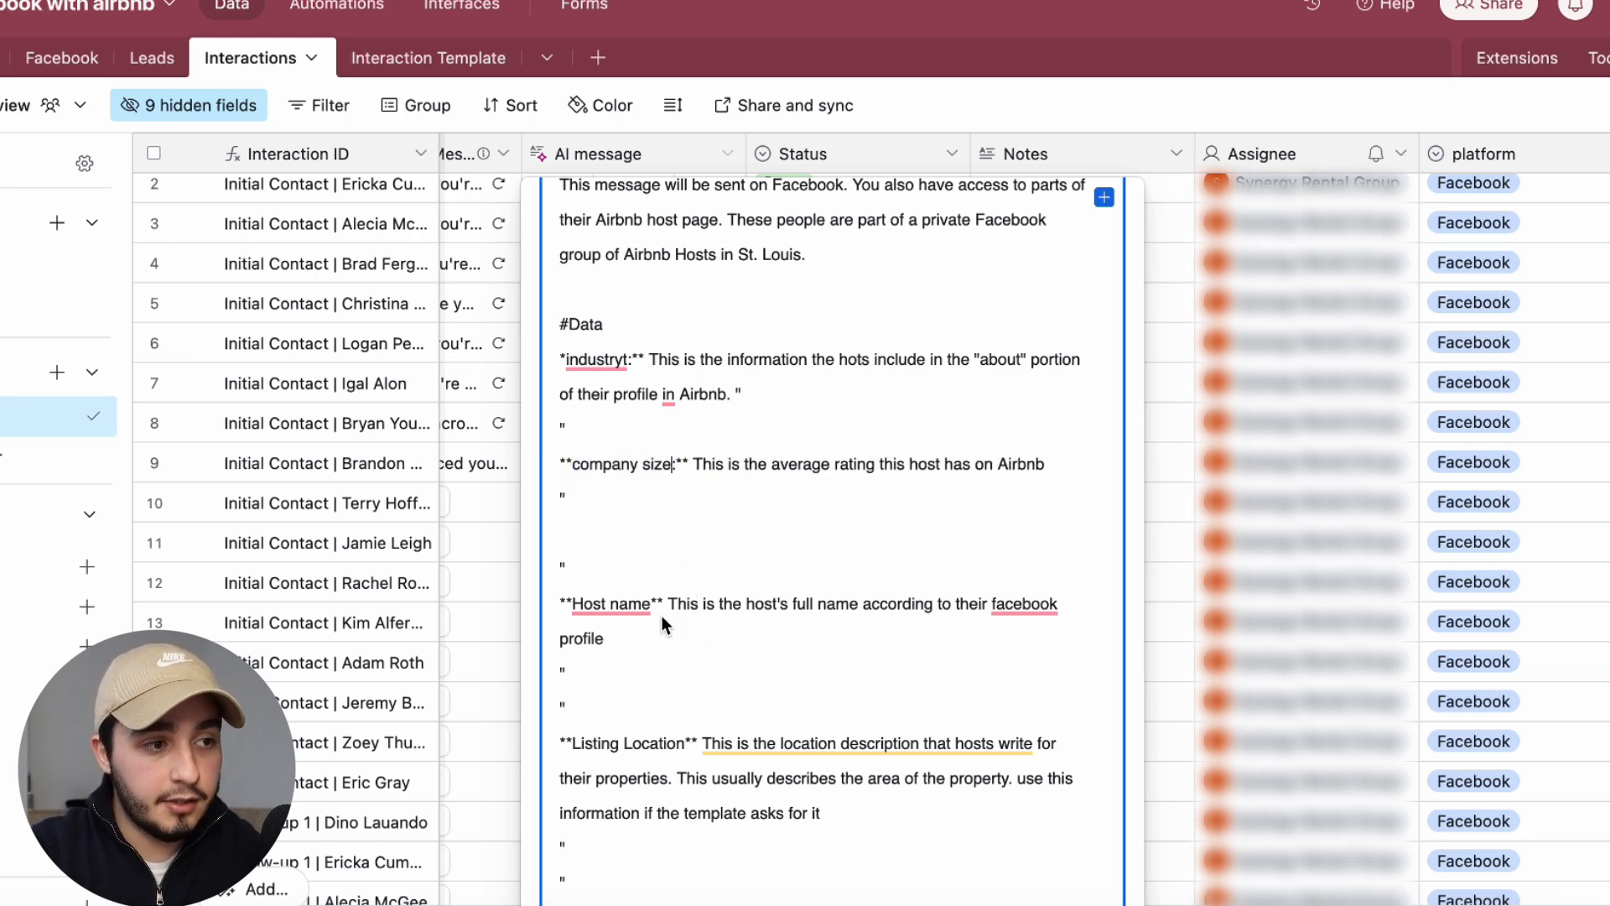
type(":")
left_click_drag(652, 604, 573, 606)
type("summary about the company")
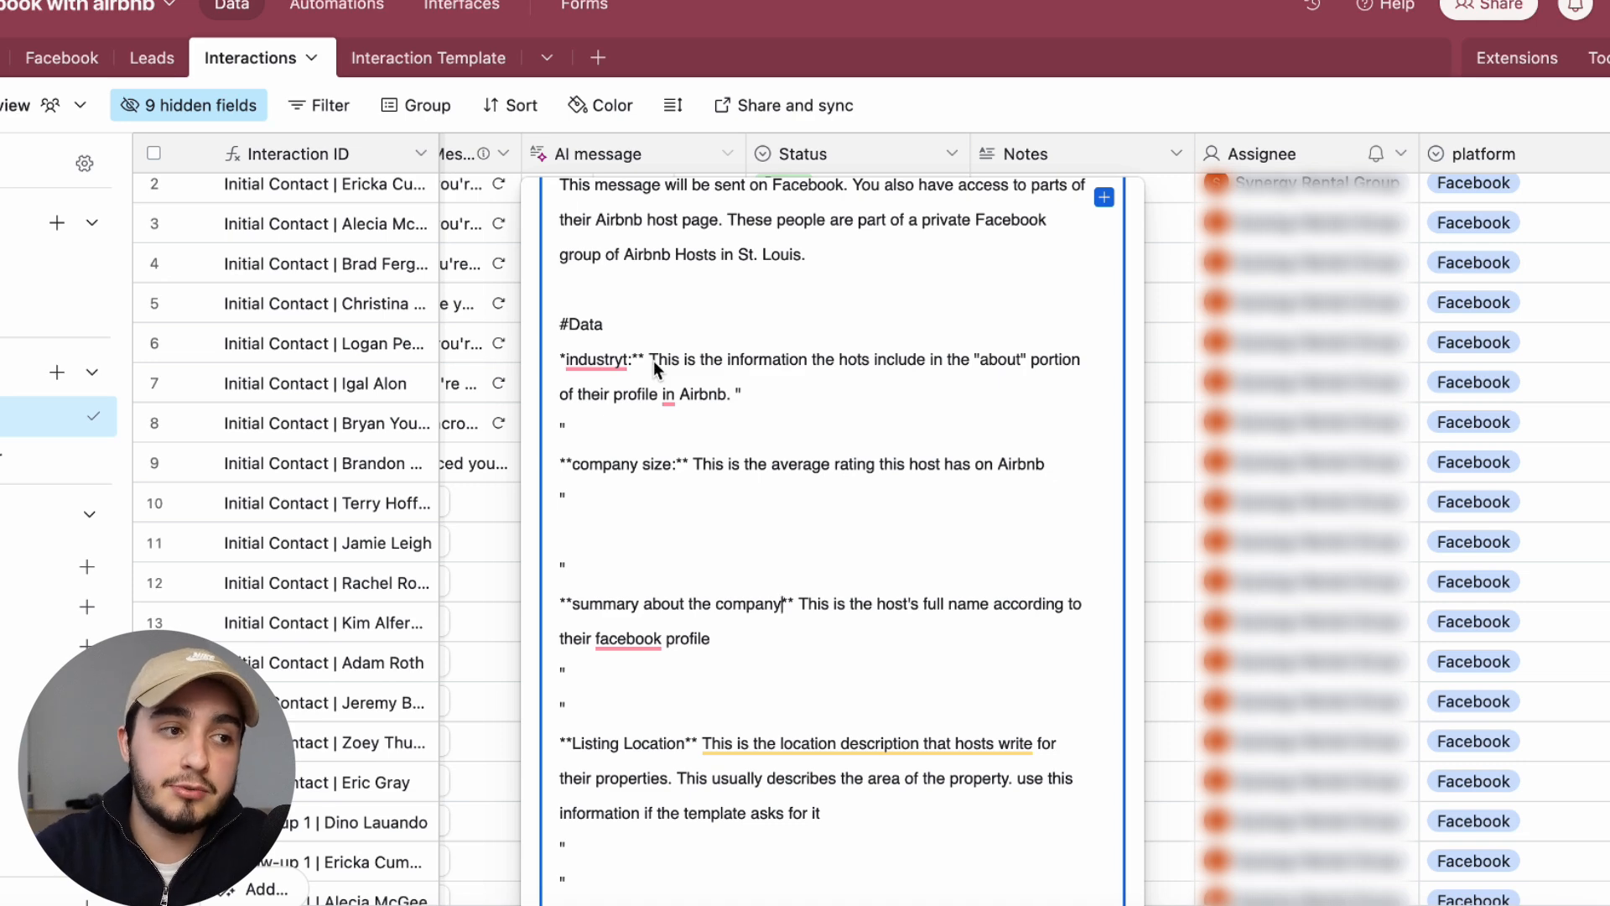
Try correcting the industry description's wording to "hosts include" and "on Airbnb", and undo the latest corrections
left_click_drag(653, 361, 787, 381)
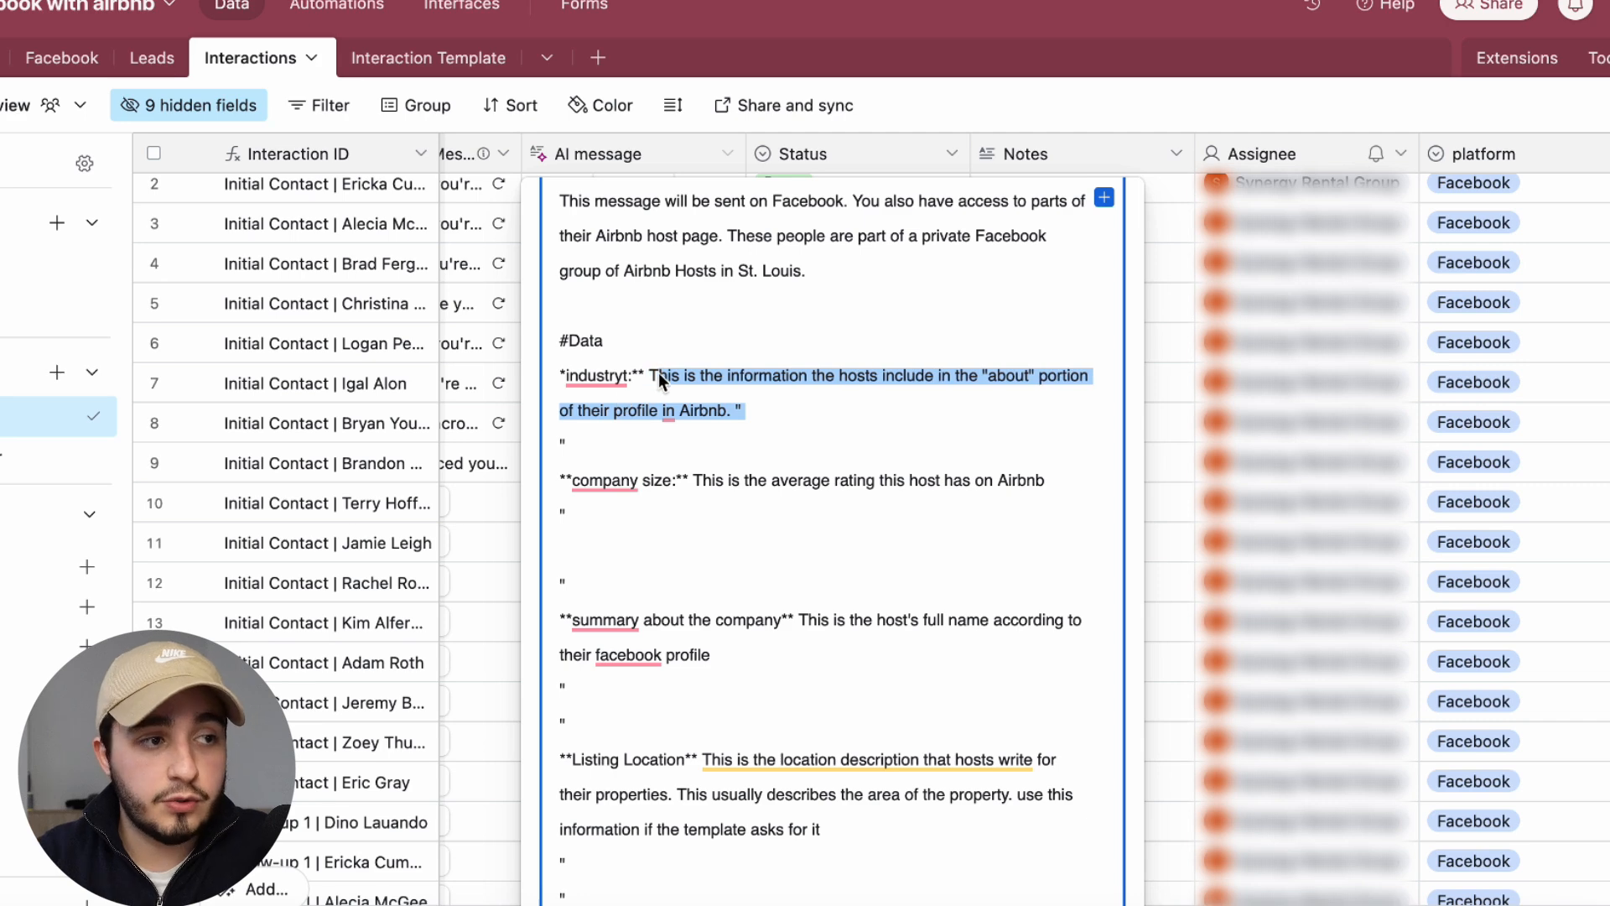
left_click(983, 377)
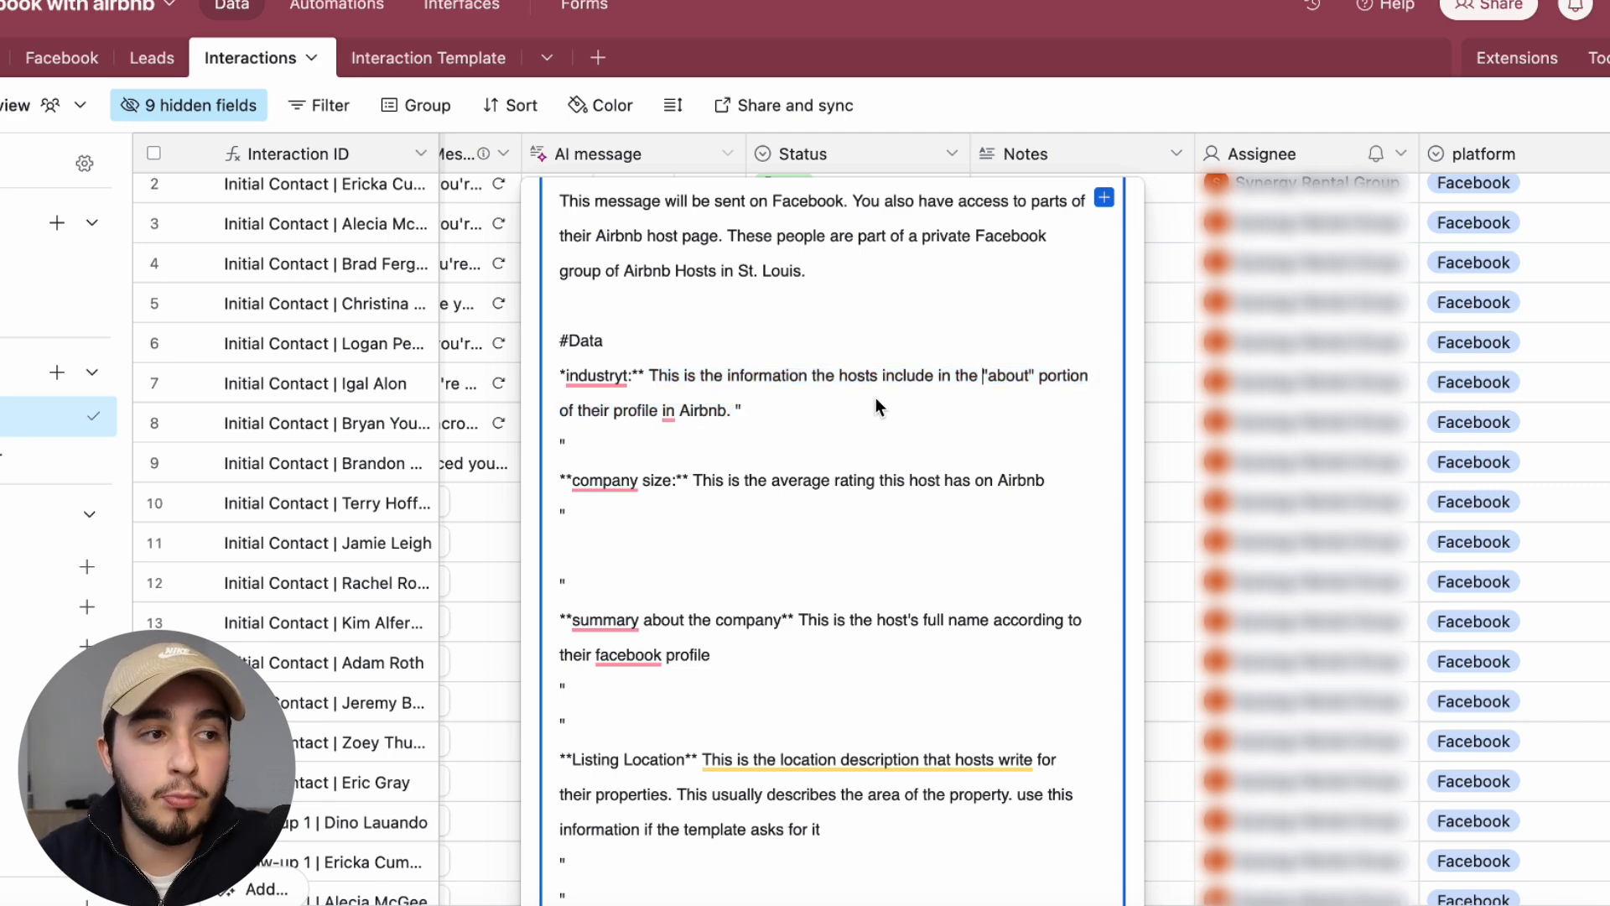
mouse_move(669, 411)
left_click(671, 478)
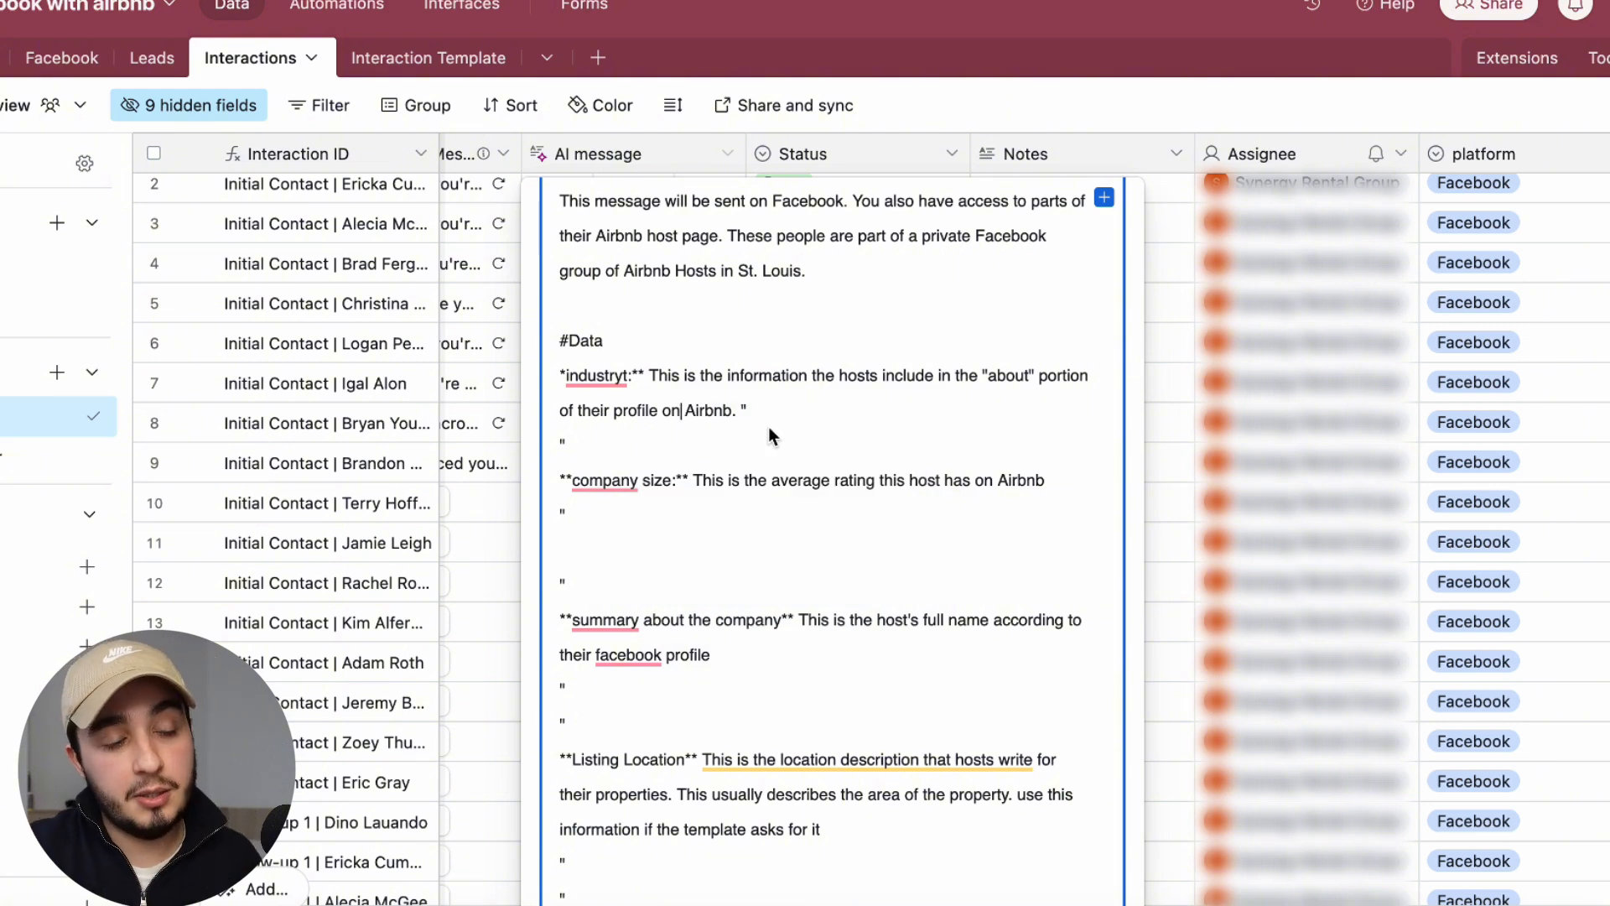
scroll(766, 426, "down", 1)
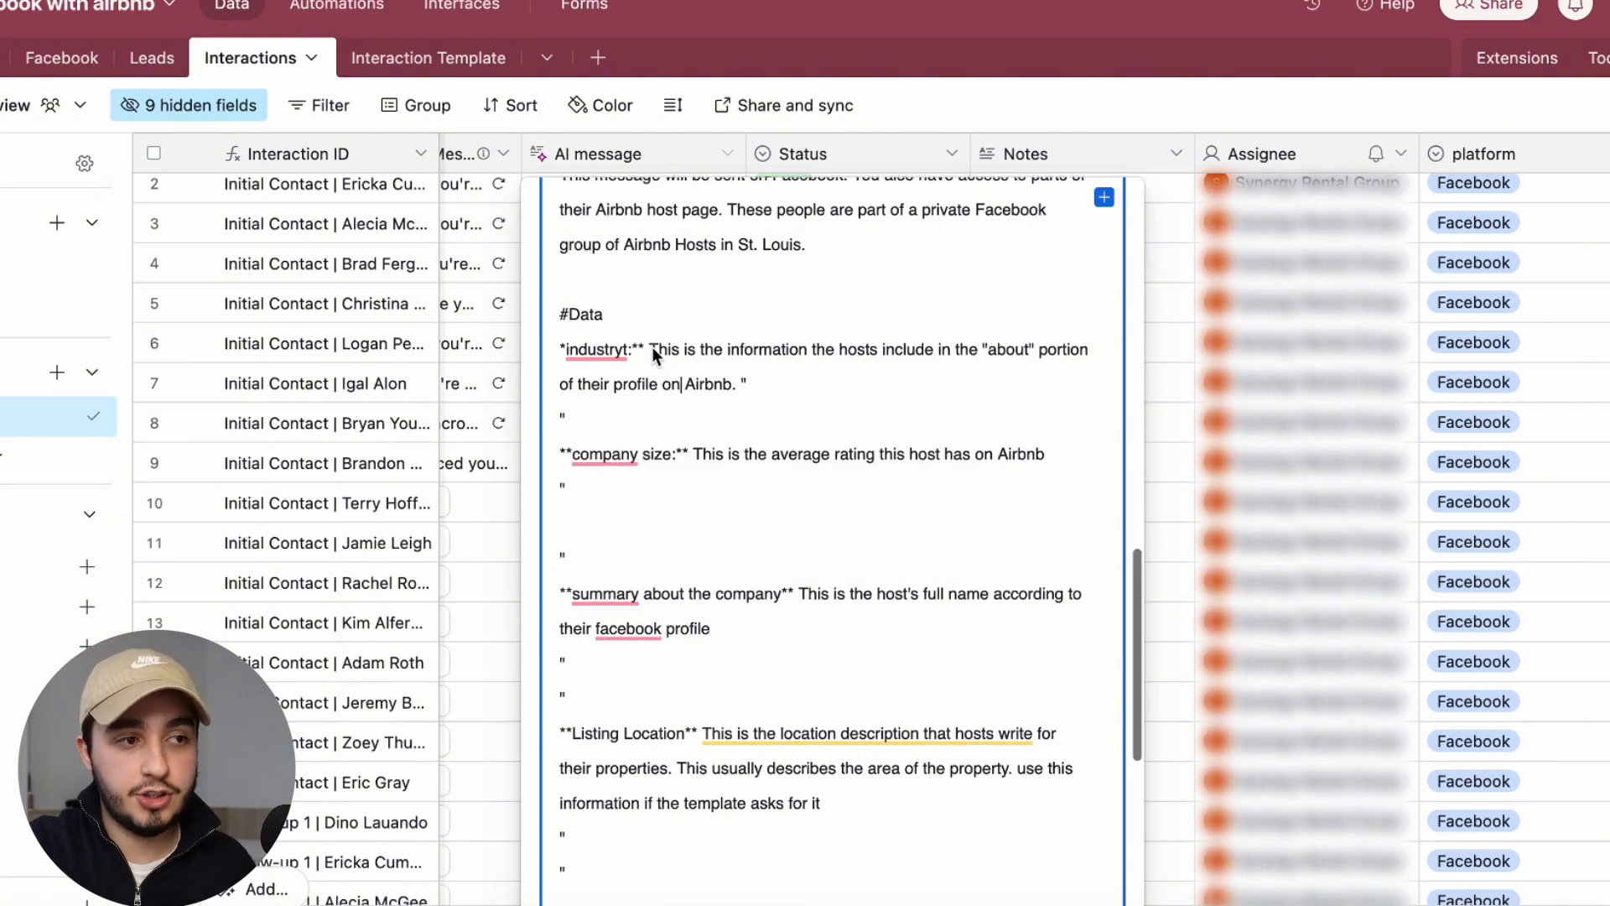
left_click_drag(650, 349, 748, 383)
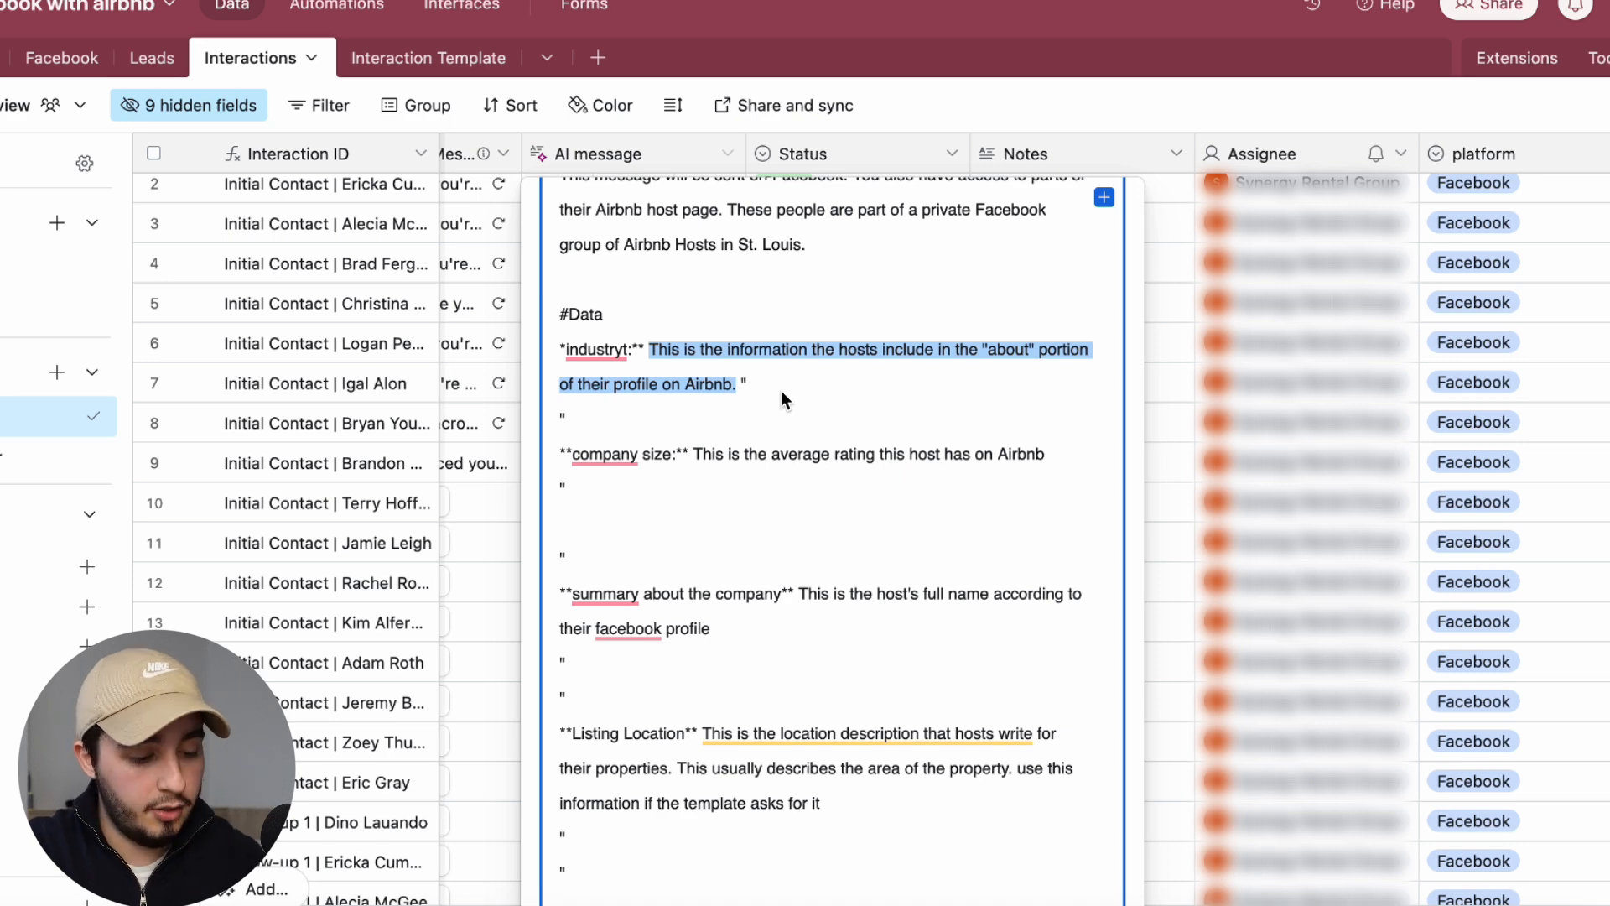
key("super+z")
key("super+z")
key("super+z")
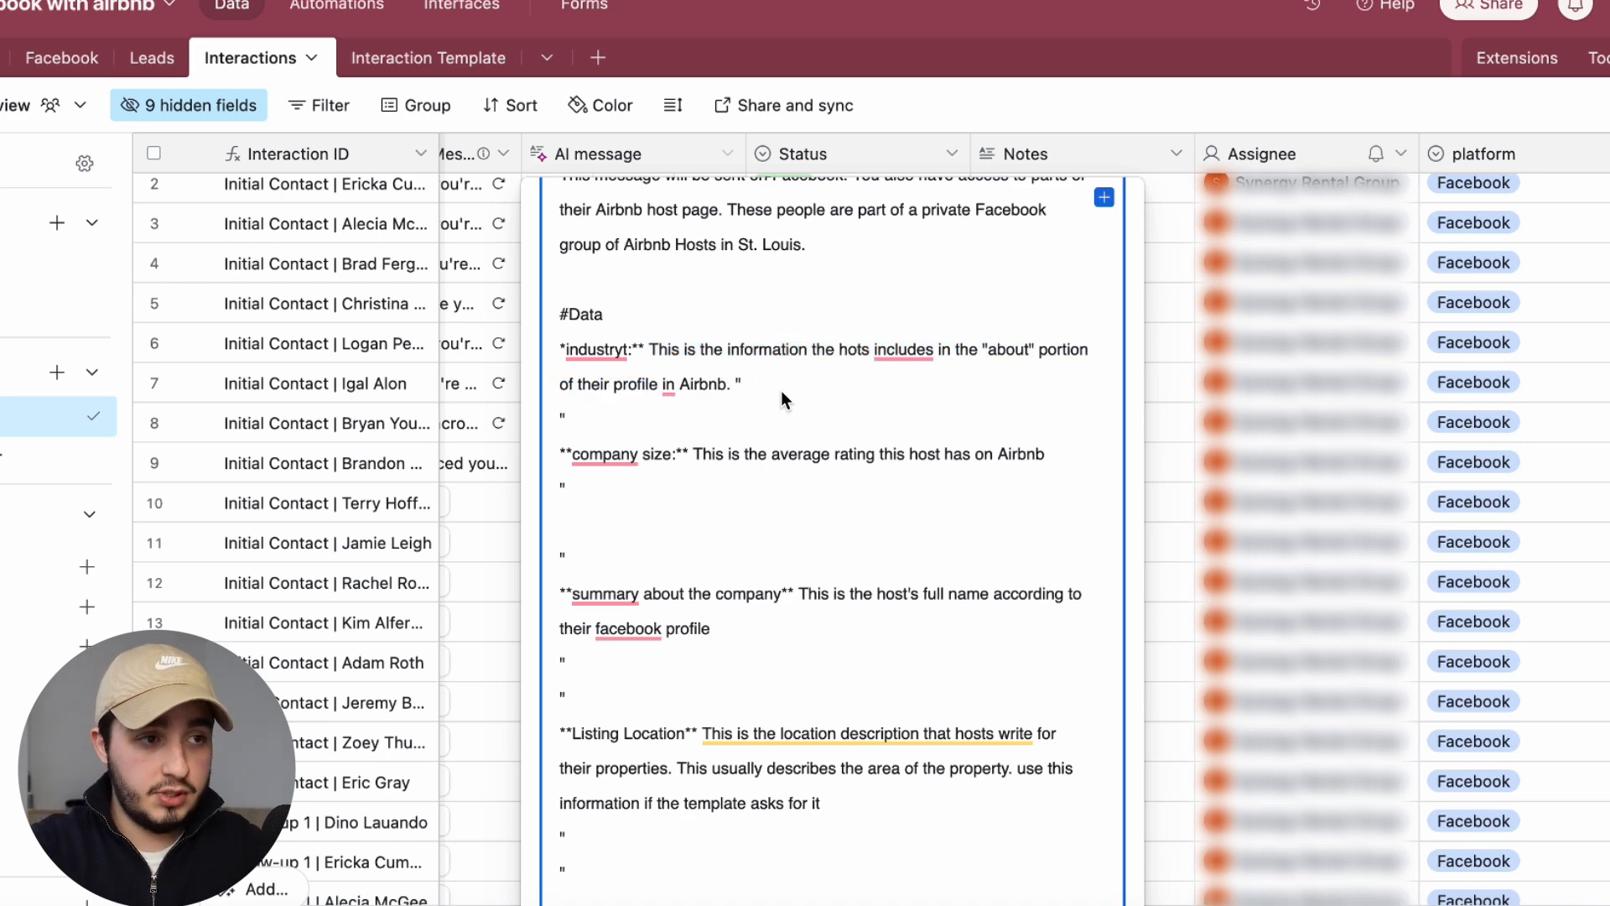
Save the edited AI message field and compare its column with the neighbouring fields in the Interactions grid
scroll(779, 407, "down", 6)
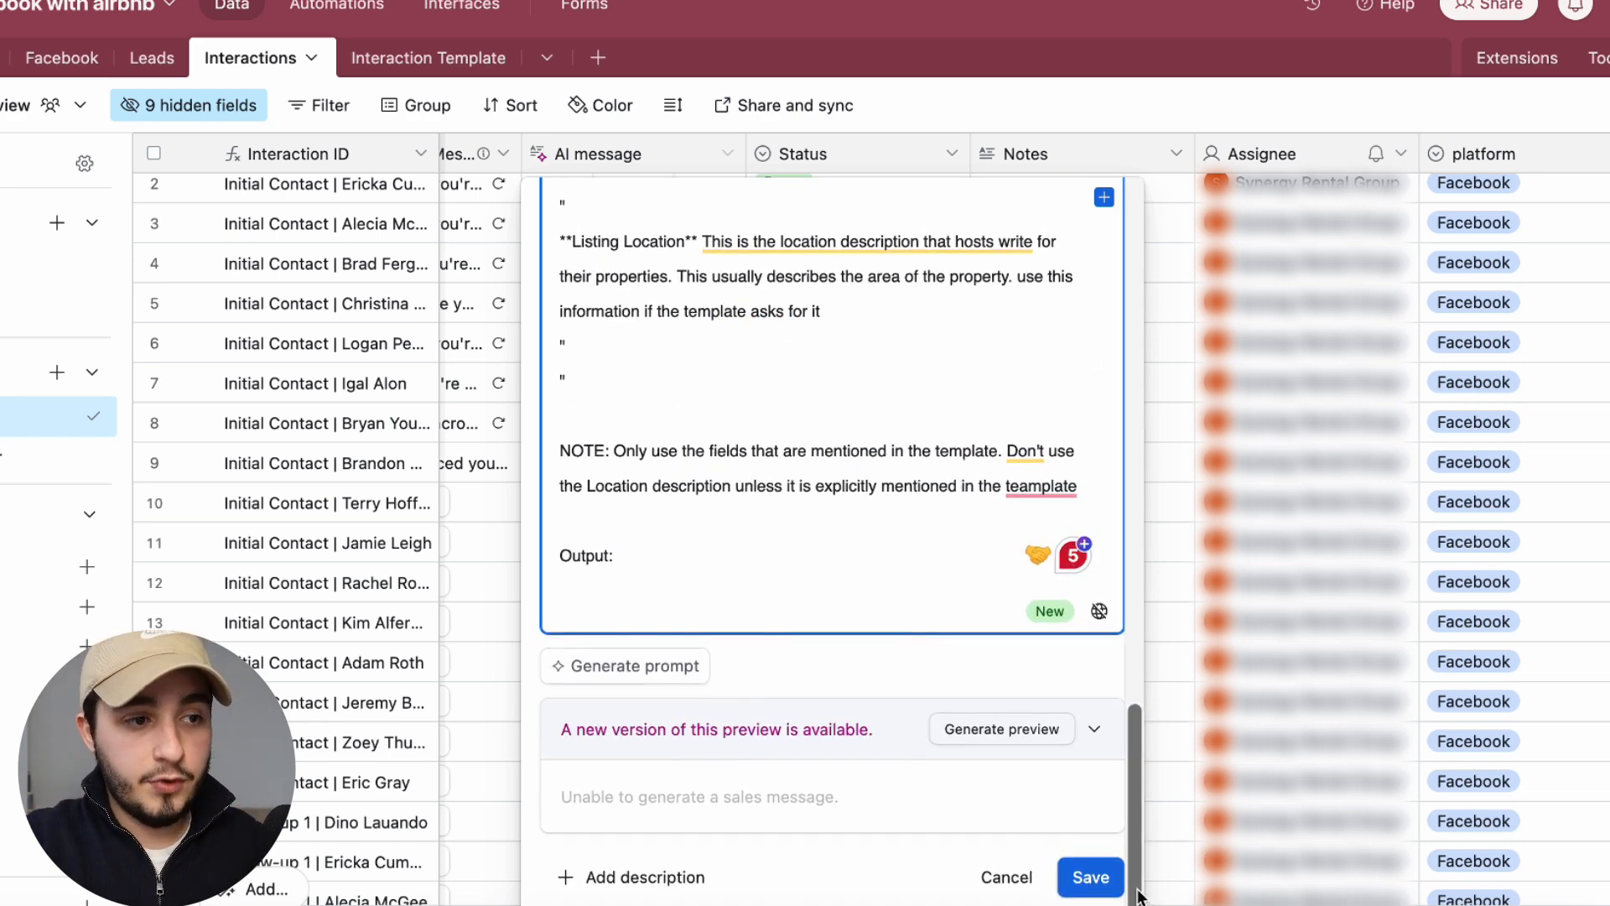
left_click(1100, 879)
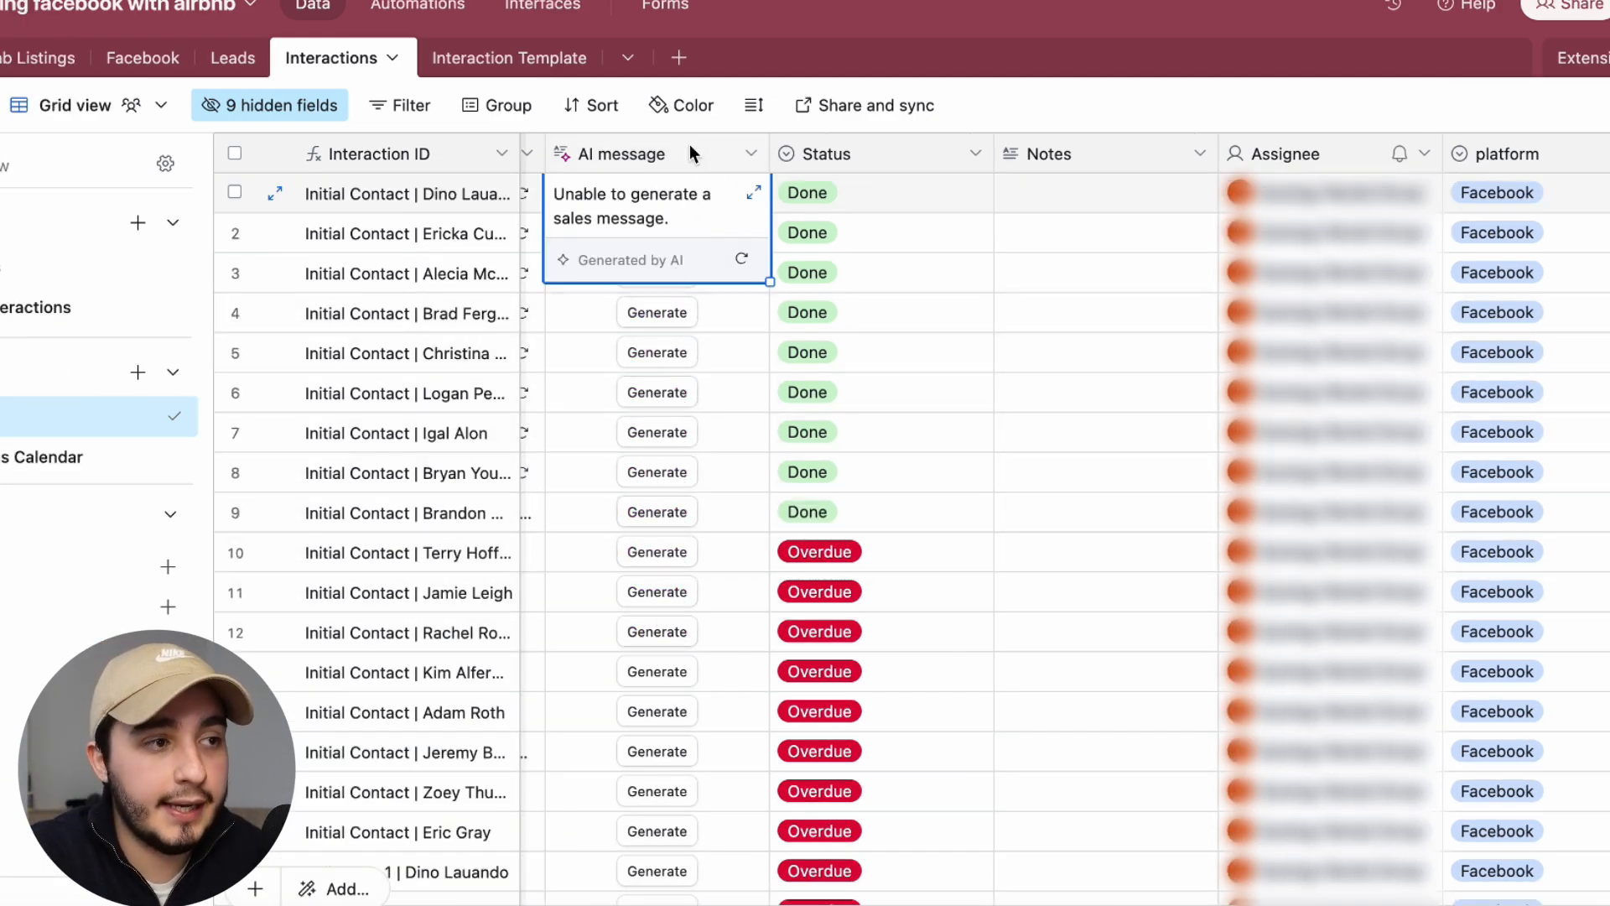
scroll(676, 214, "left", 5)
scroll(1043, 200, "left", 2)
scroll(1043, 199, "right", 2)
scroll(1049, 184, "right", 2)
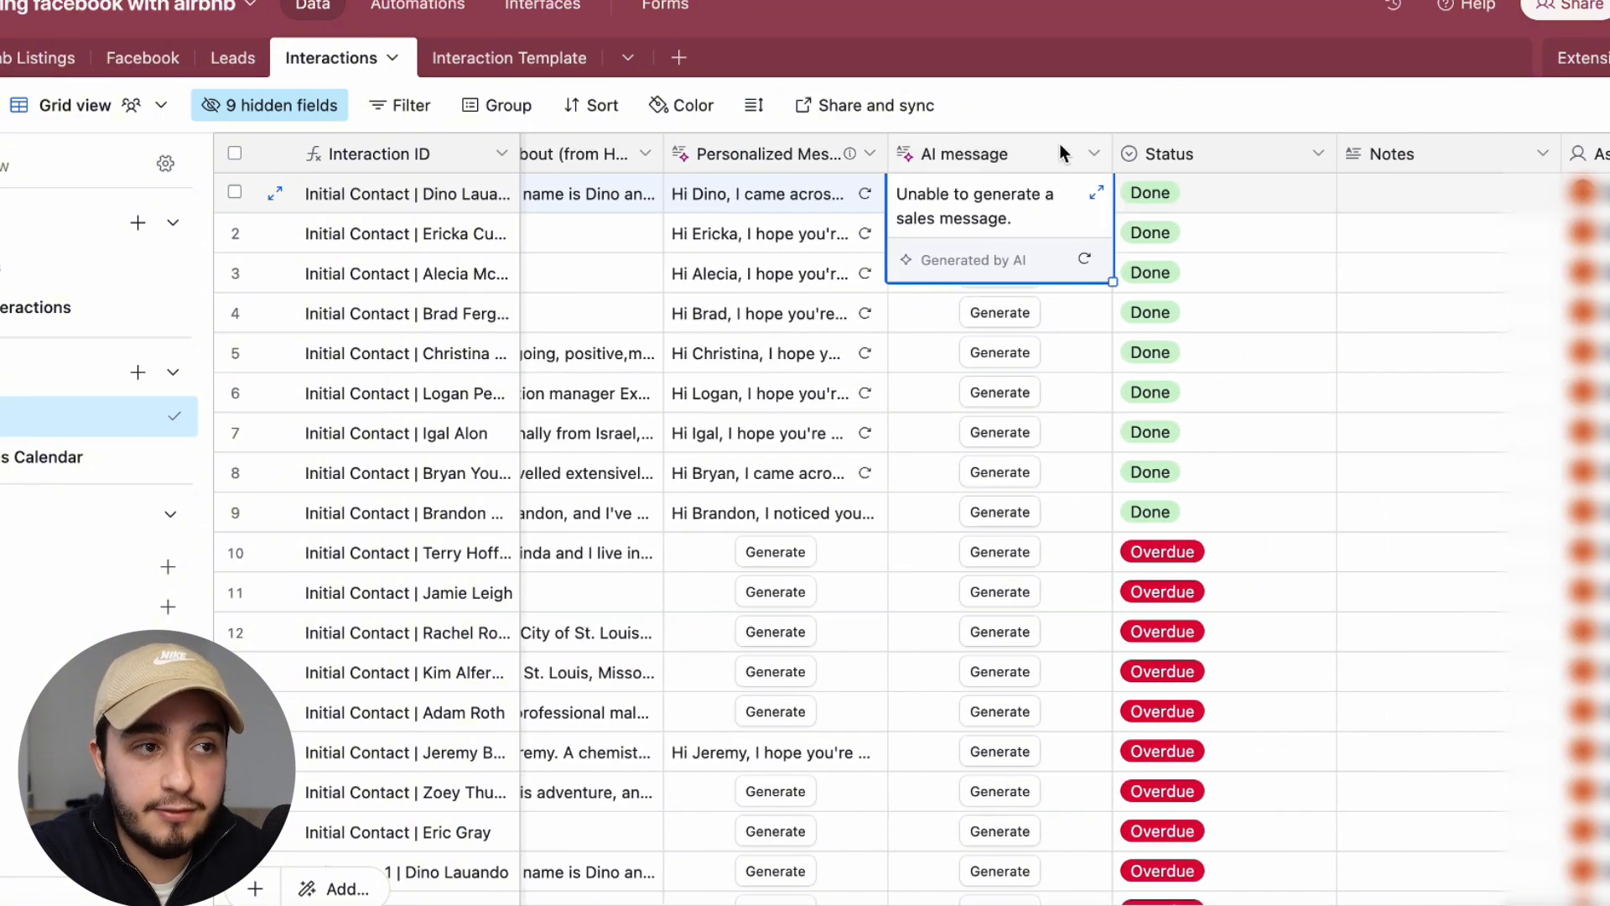
Reopen the AI message field's settings, review the prompt's #Data section down to the closing NOTE, and close them
left_click(1094, 150)
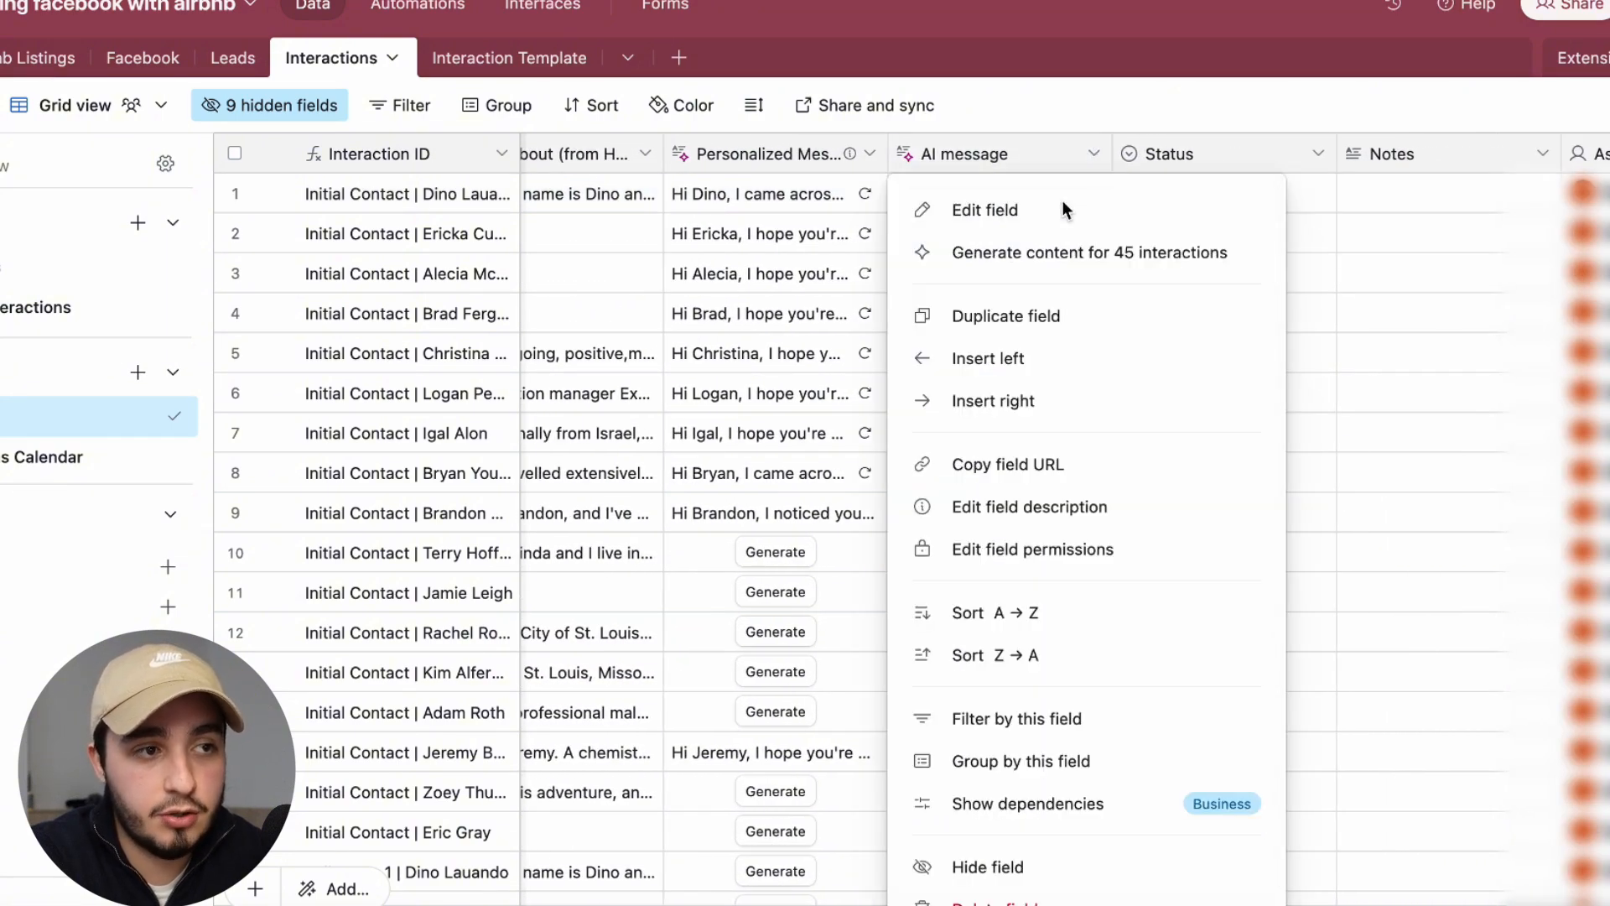
left_click(1064, 206)
scroll(948, 564, "down", 5)
scroll(949, 552, "down", 5)
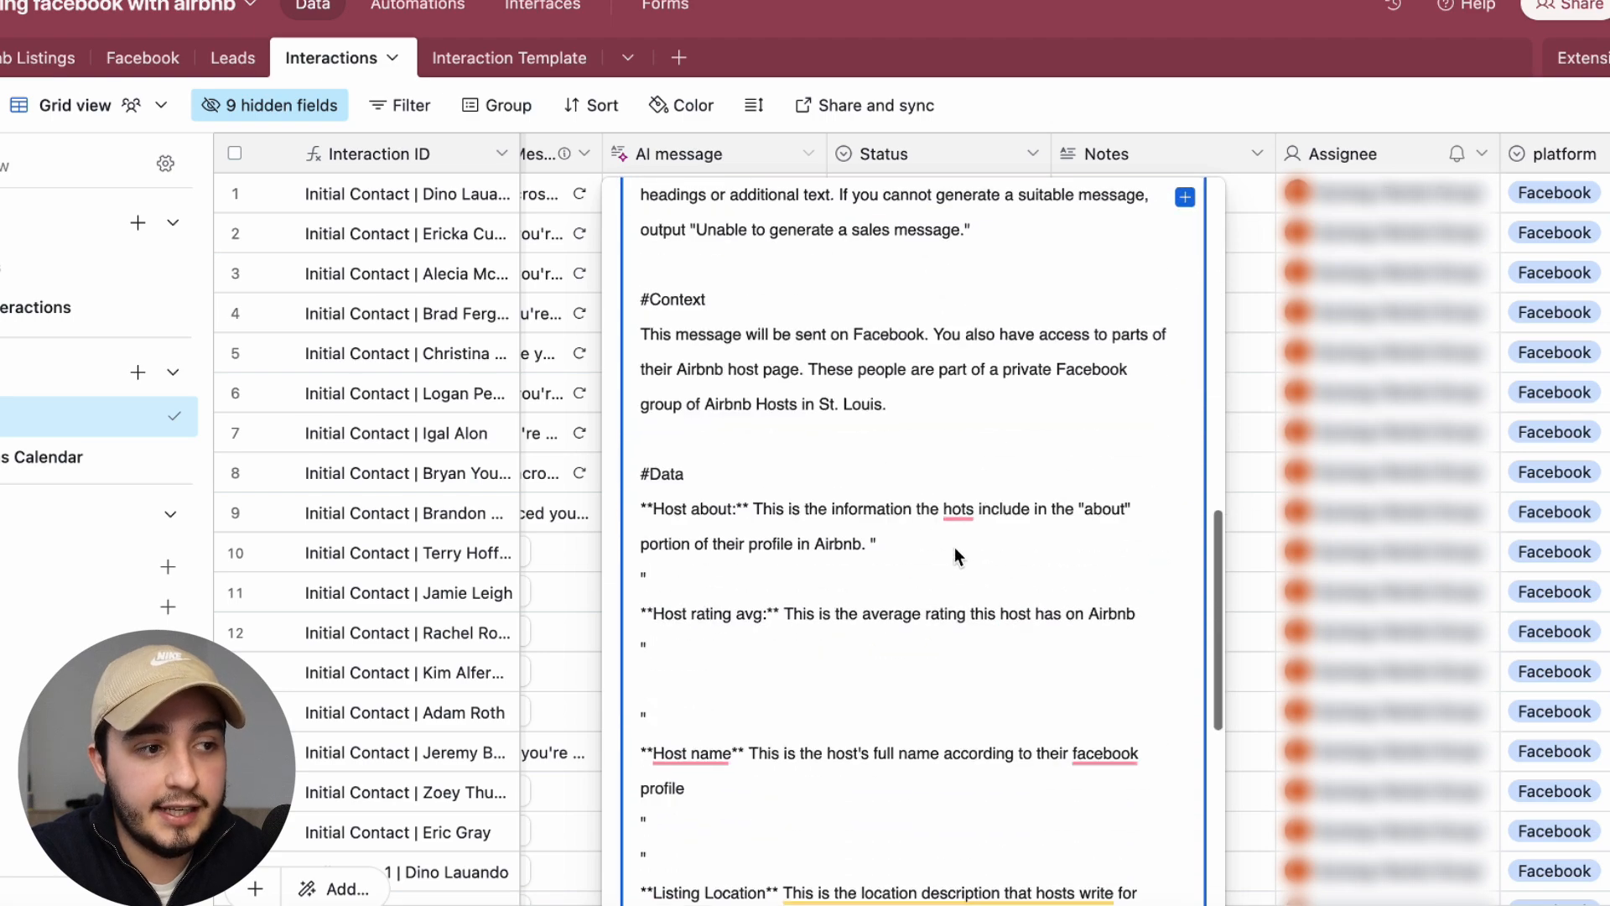
left_click(712, 676)
scroll(751, 562, "down", 3)
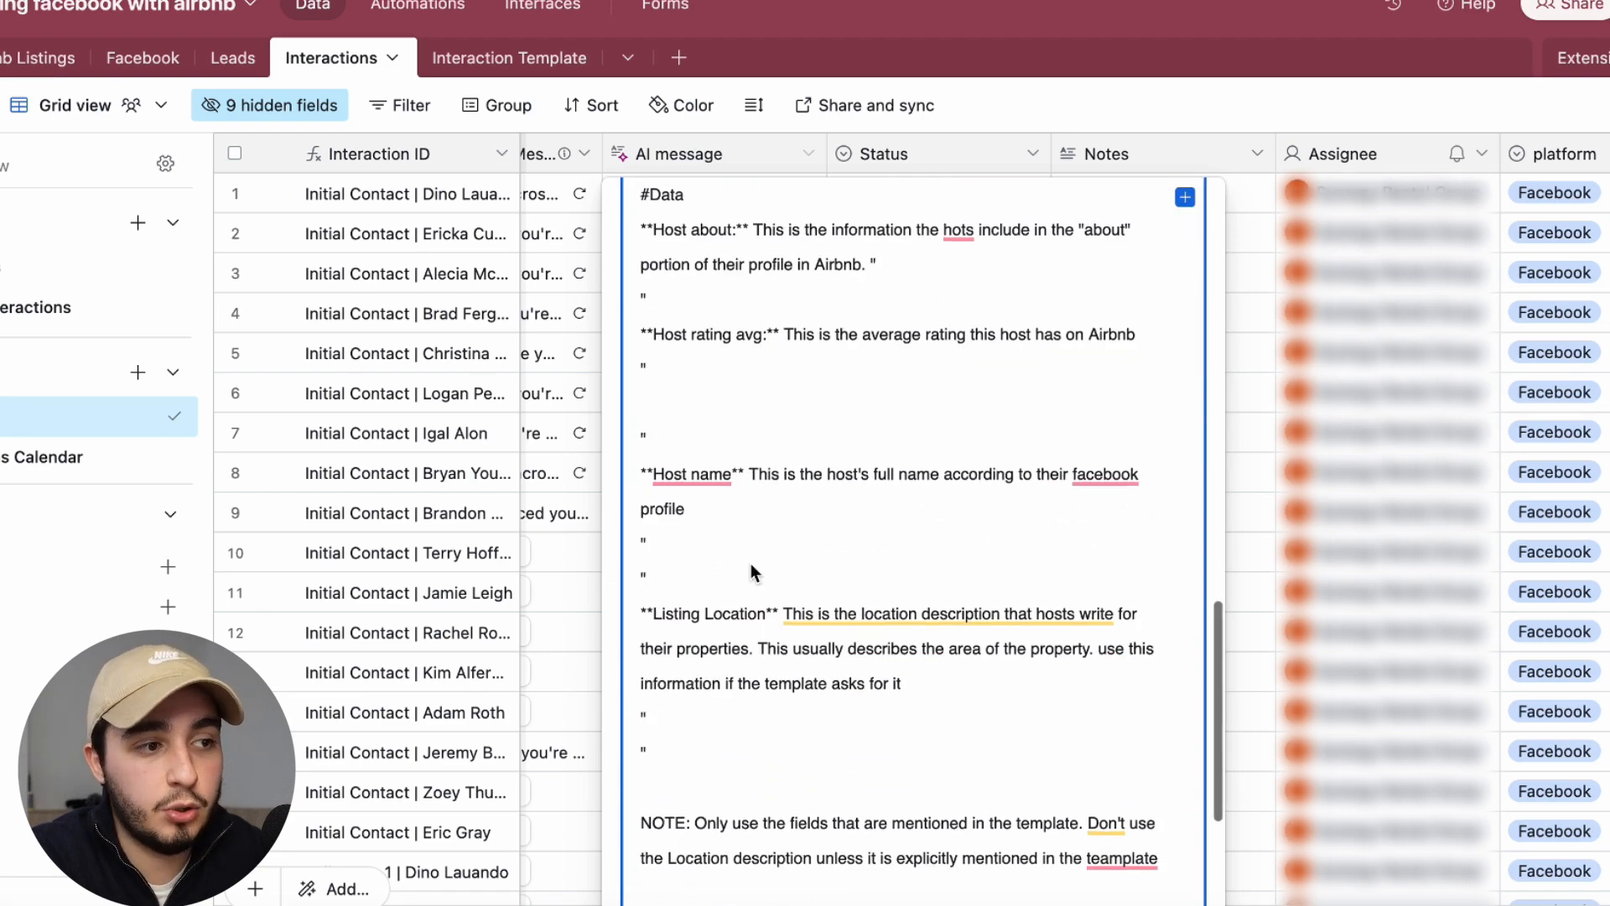
left_click(1022, 88)
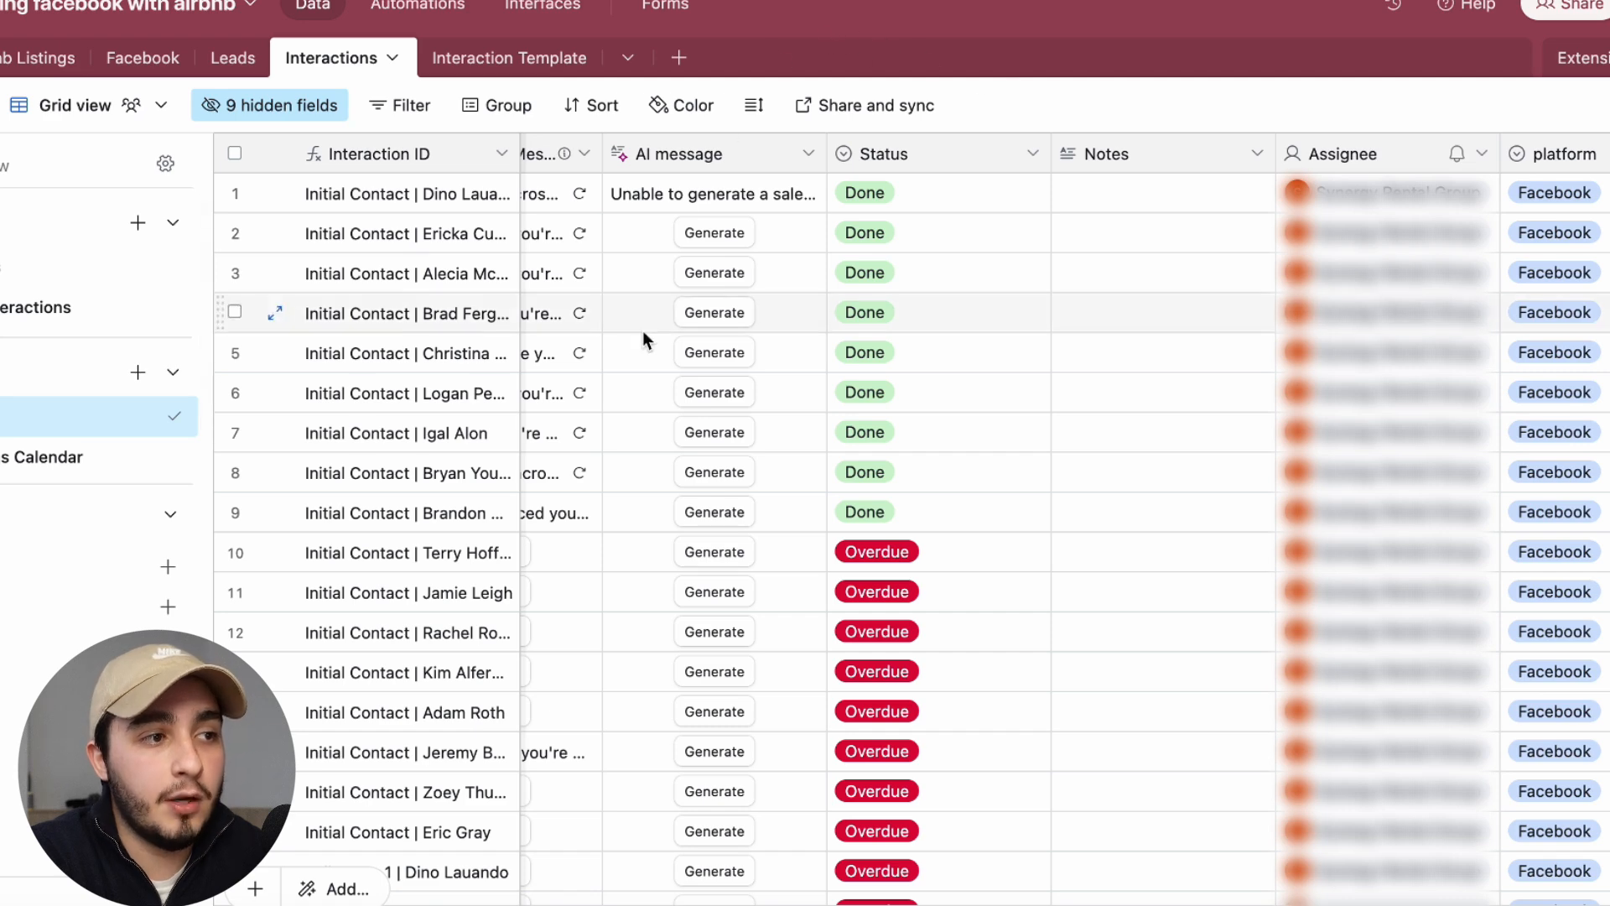
Generate the Personalized Messge for the interaction in row 10 and check the field's option for generating content in bulk
scroll(645, 326, "left", 3)
left_click(661, 153)
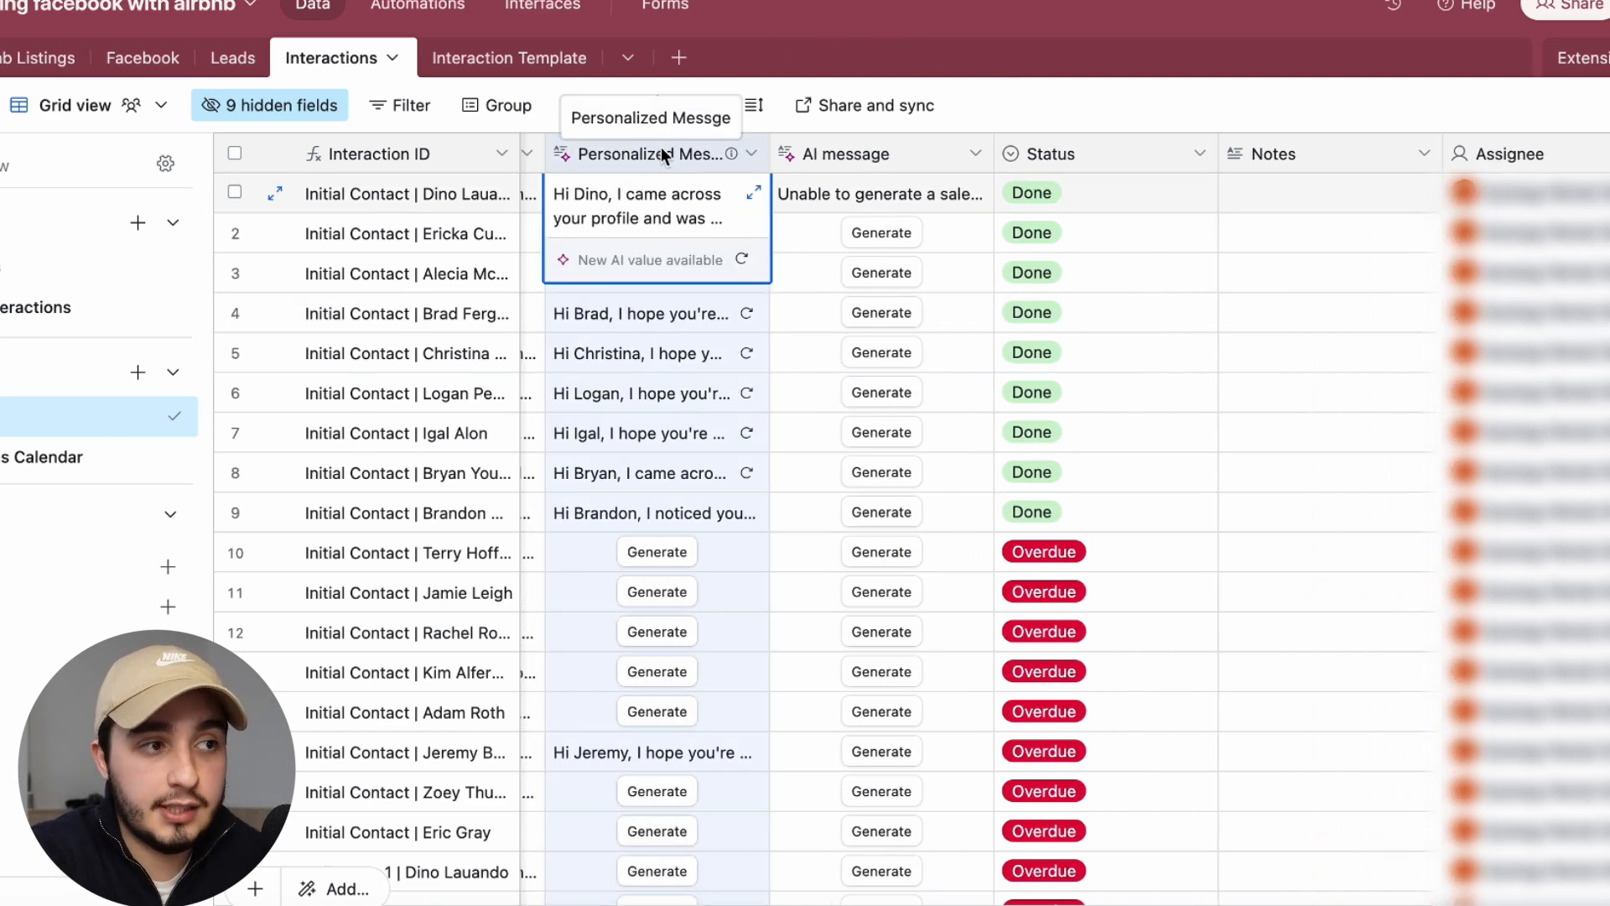
left_click(676, 551)
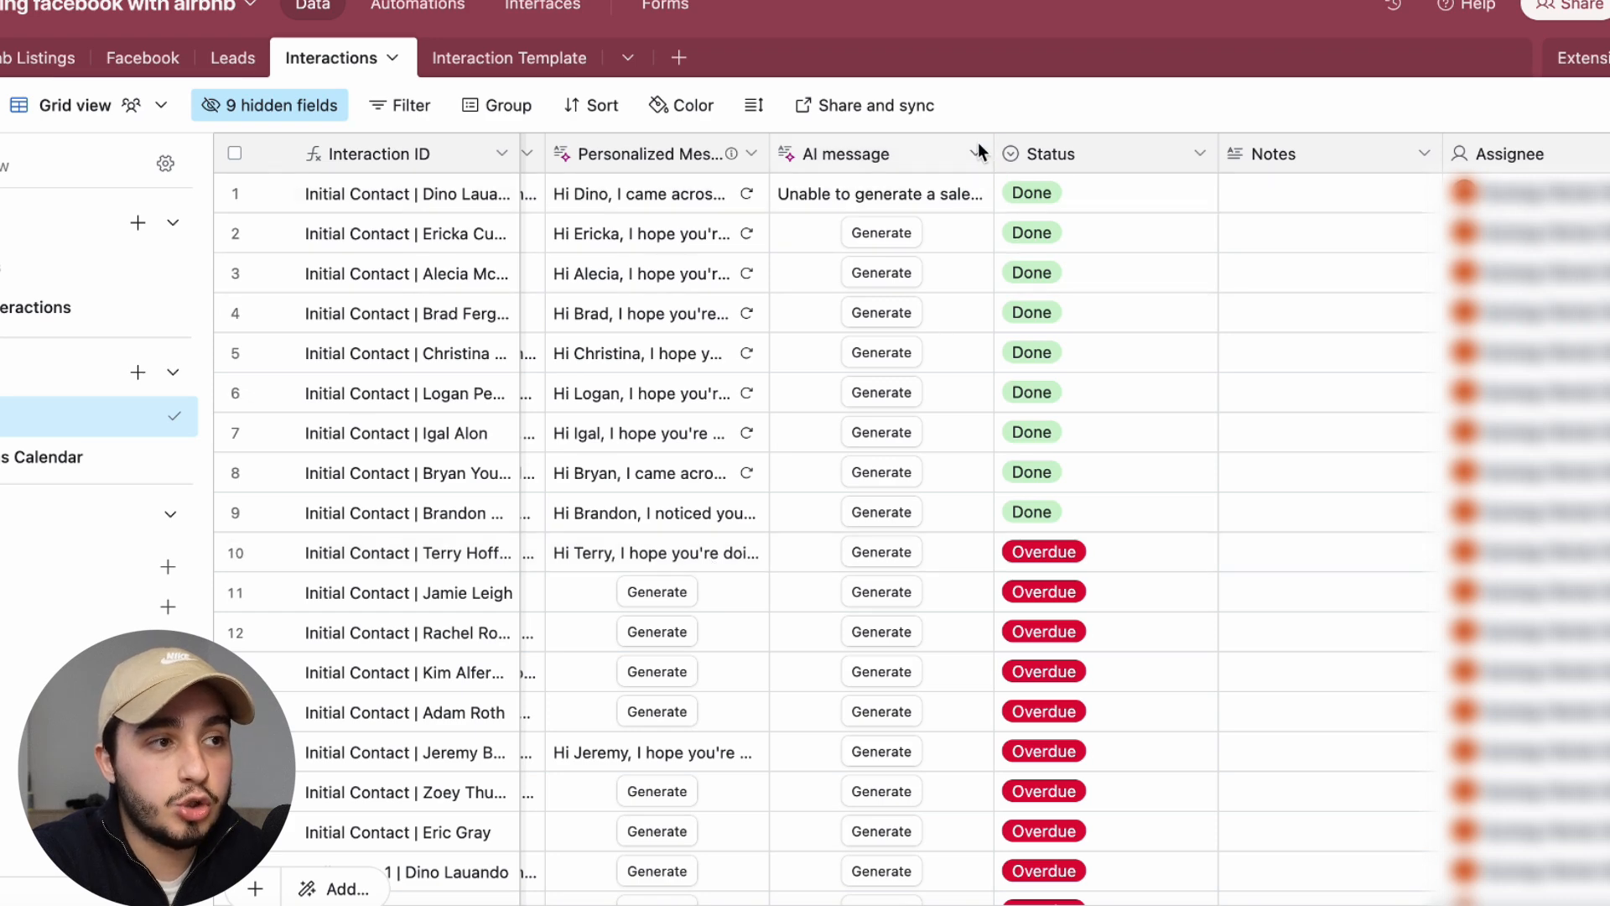
left_click(748, 153)
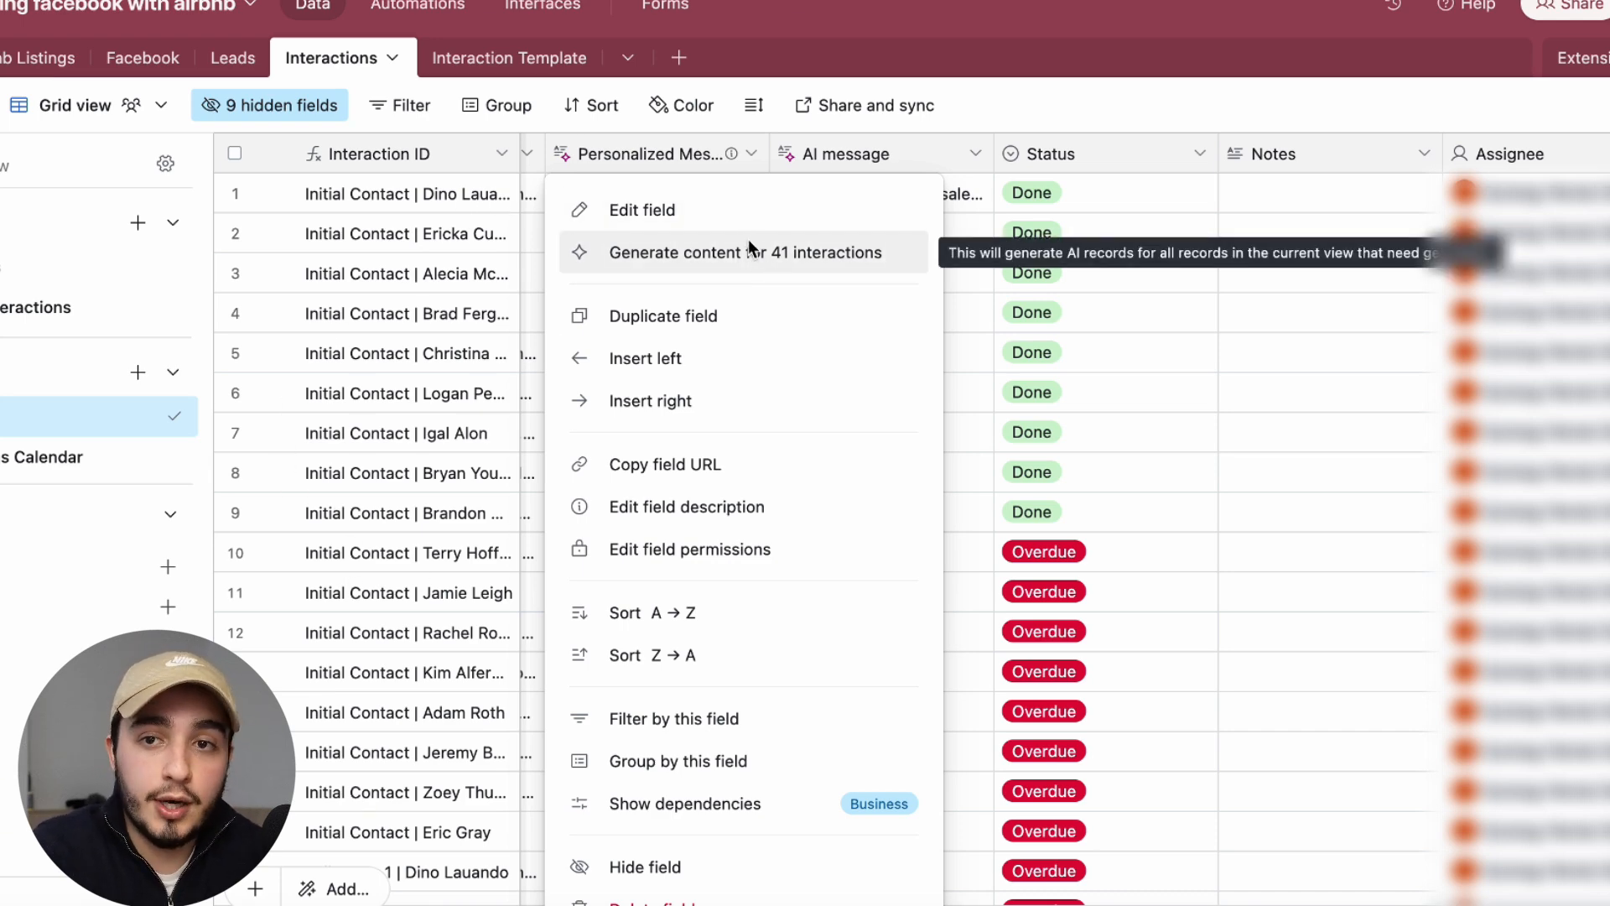
left_click(1042, 90)
Move the host/about column ahead of FB Link so that FB Link sits directly beside Personalized Messge
scroll(693, 212, "left", 10)
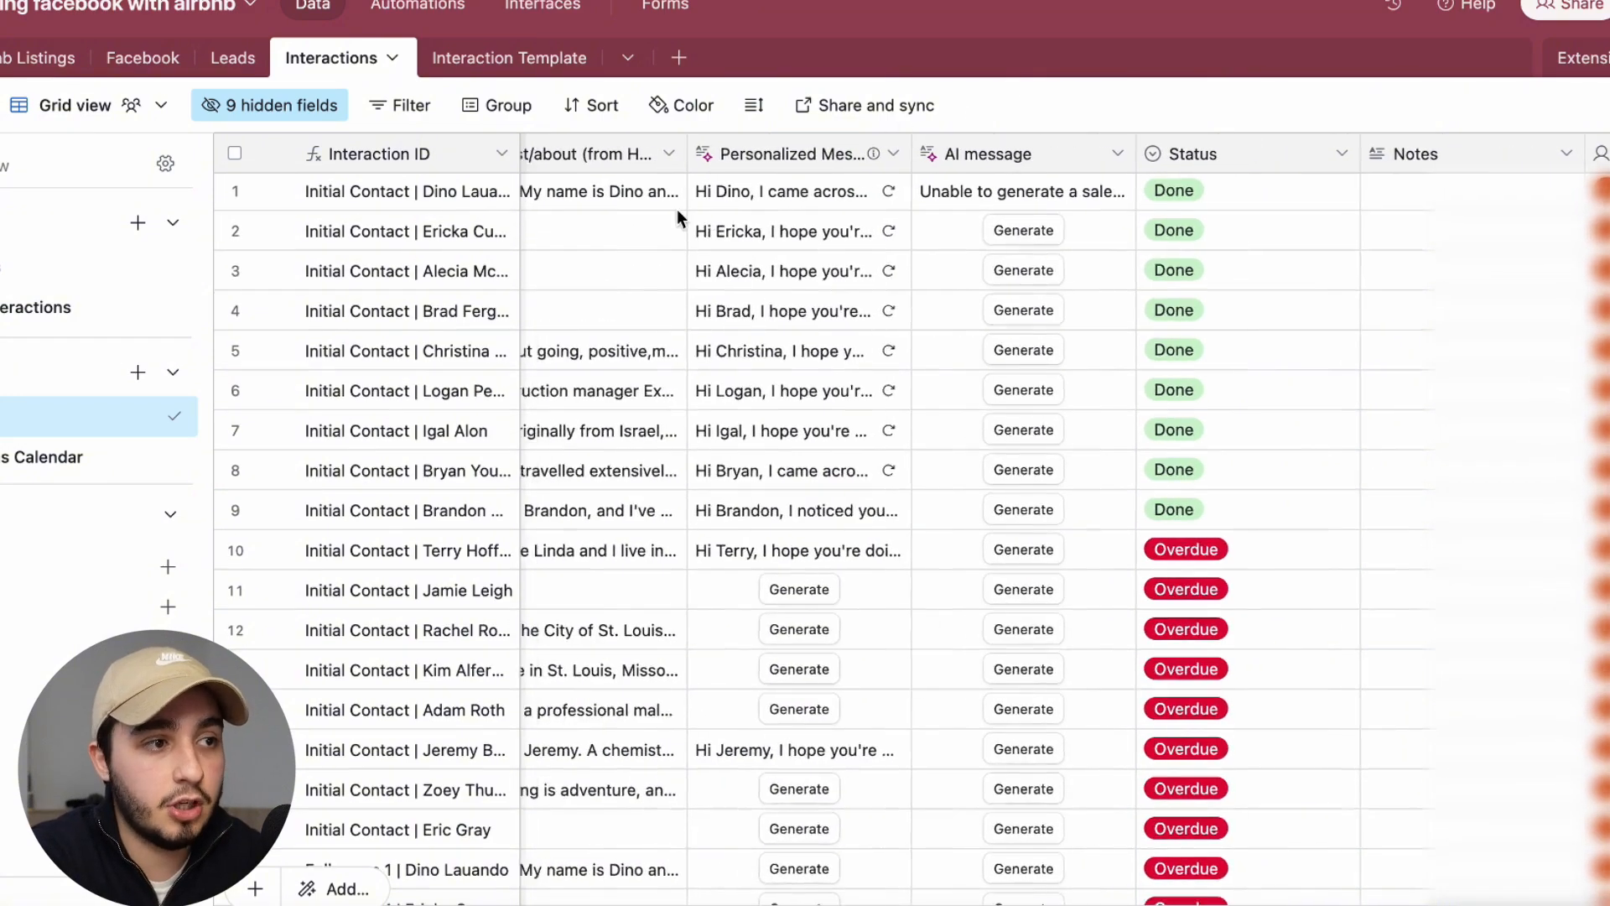
scroll(748, 189, "right", 1)
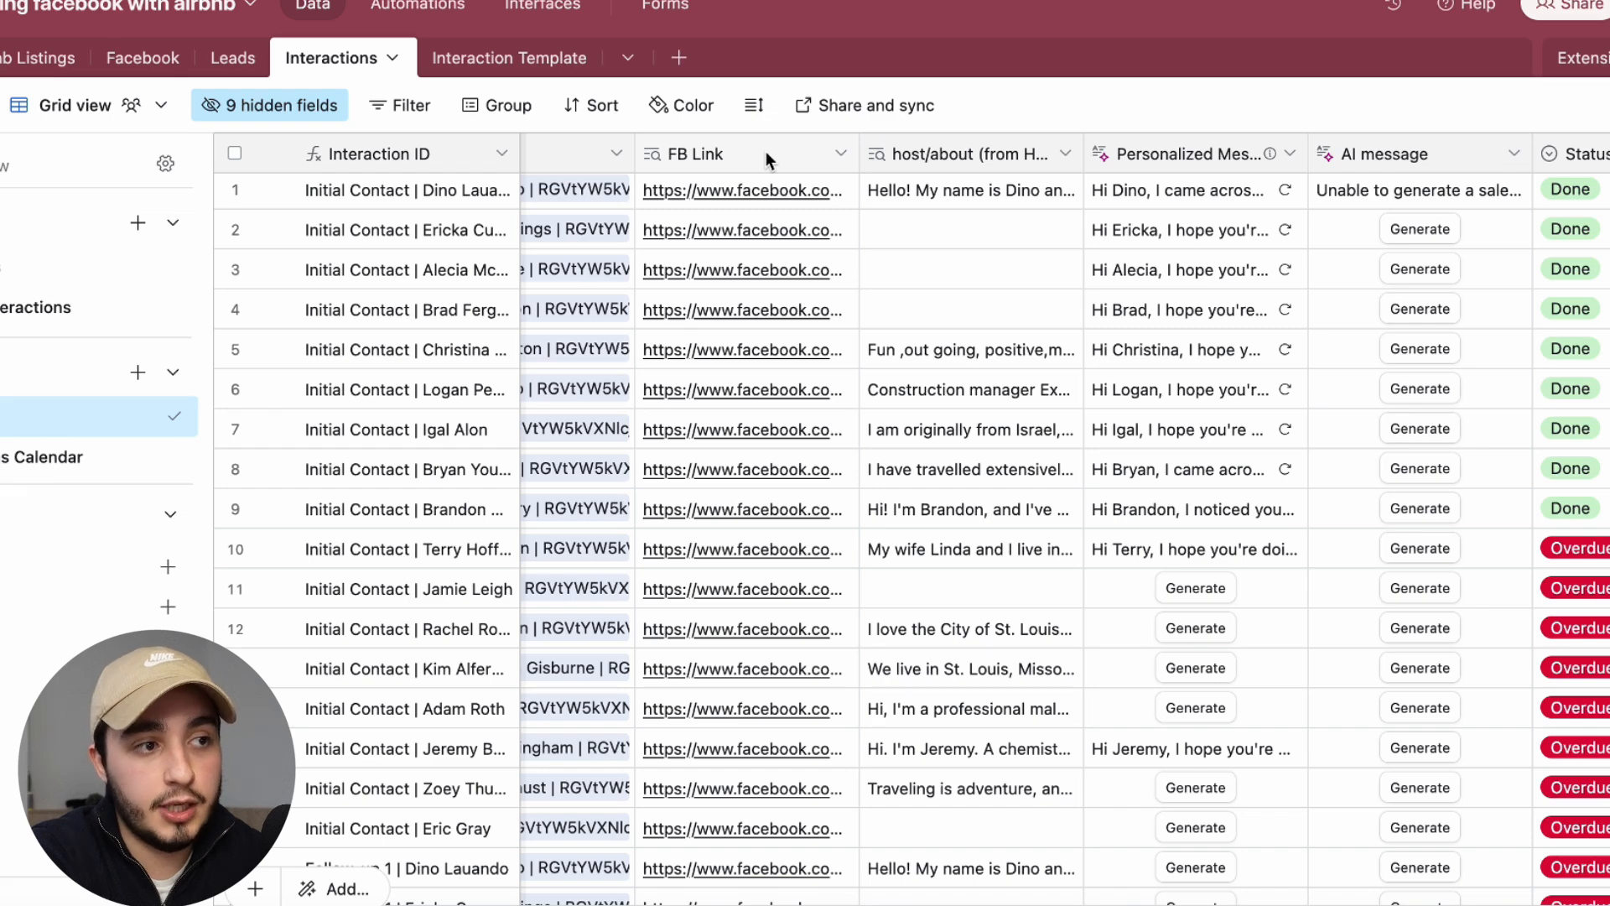
left_click_drag(964, 151, 745, 153)
scroll(983, 159, "right", 3)
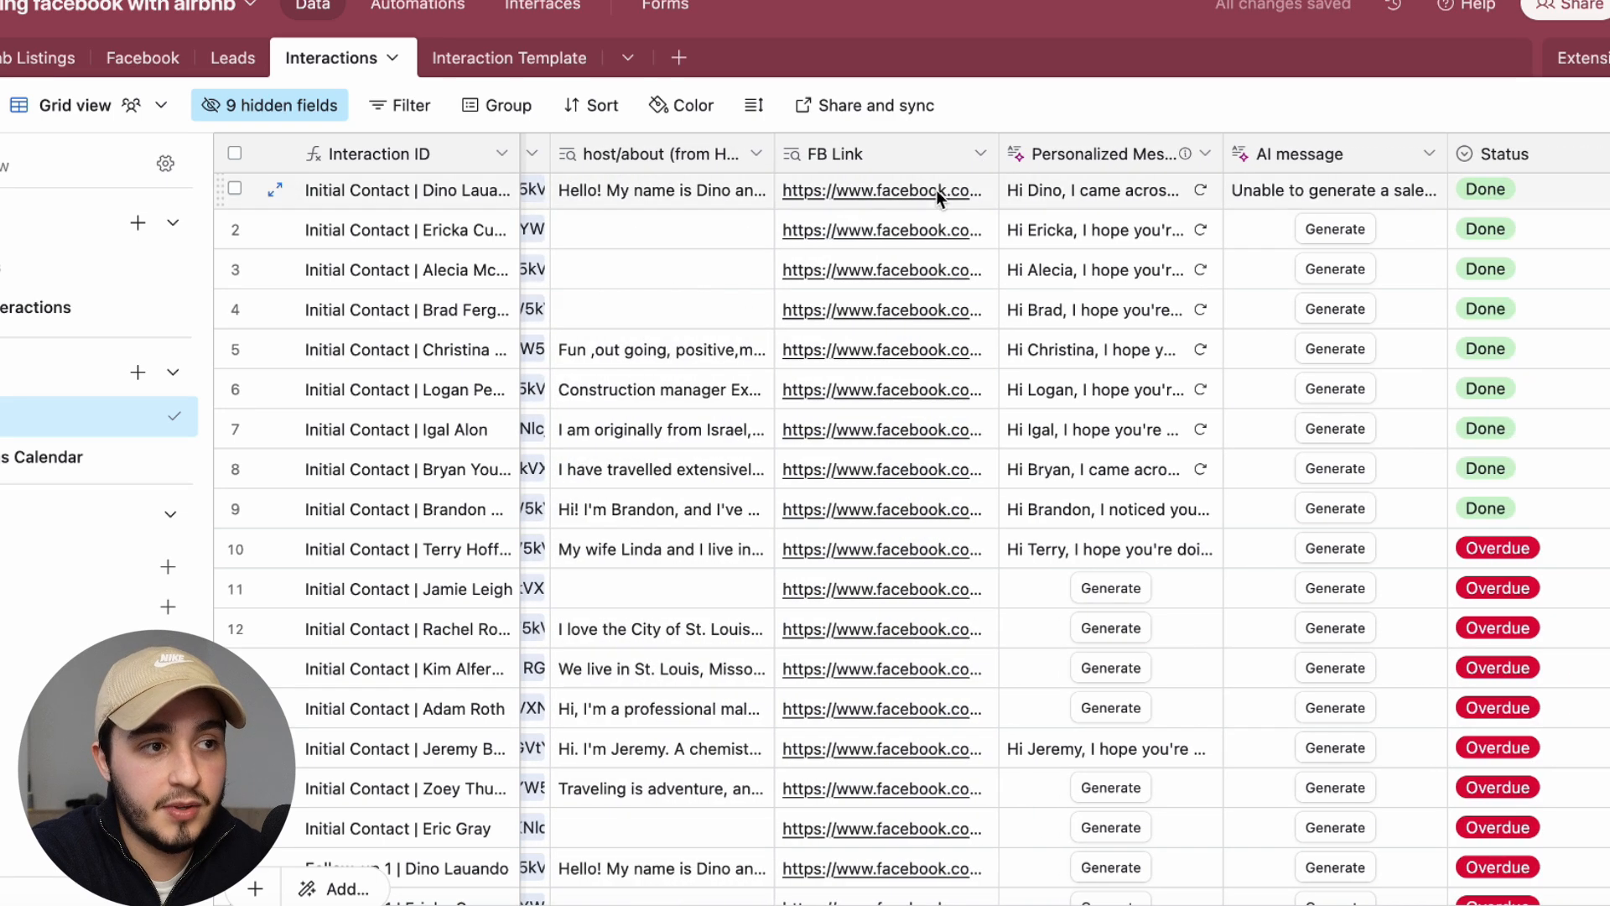
Copy the first row's Personalized Messge, and go through the message and FB Link cells of the first four interactions
left_click(1120, 195)
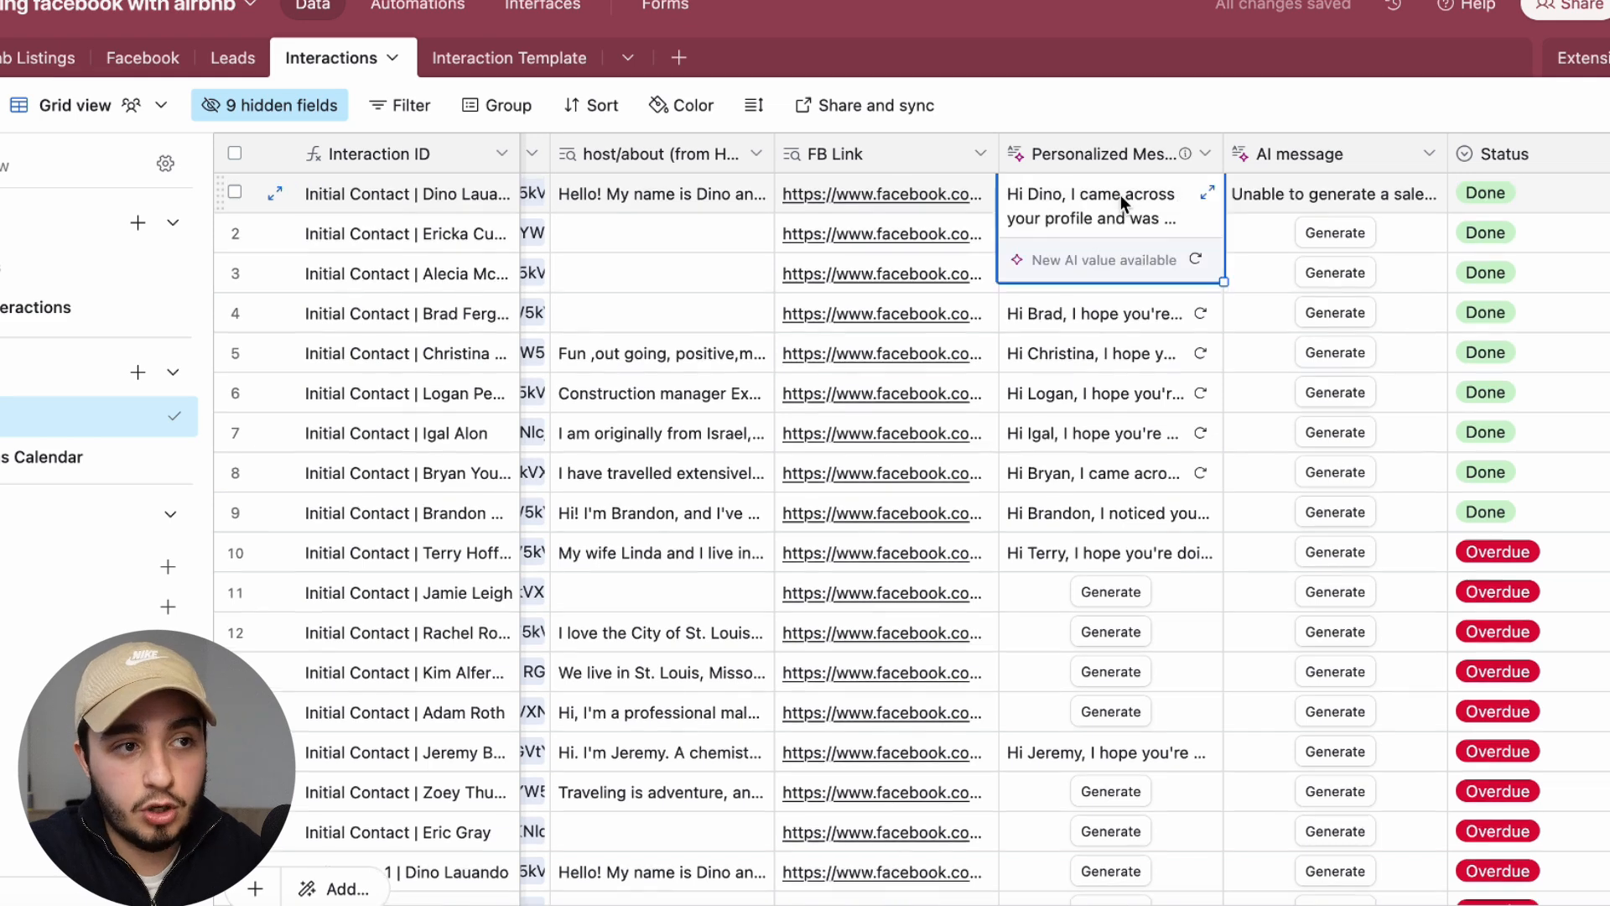
key("super+c")
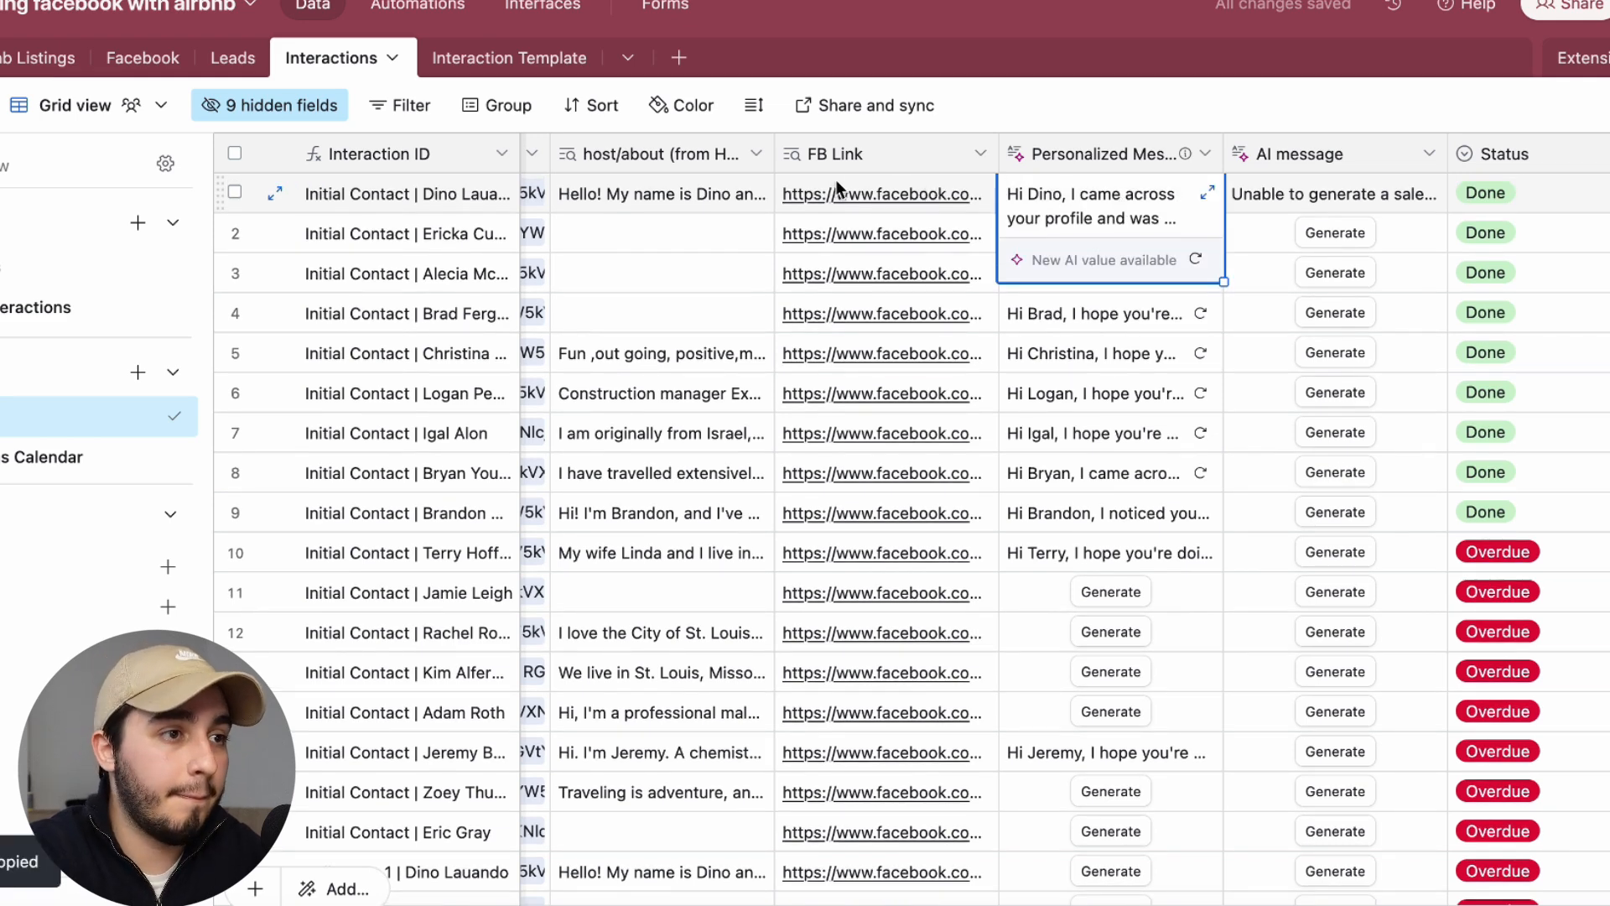
left_click(836, 182)
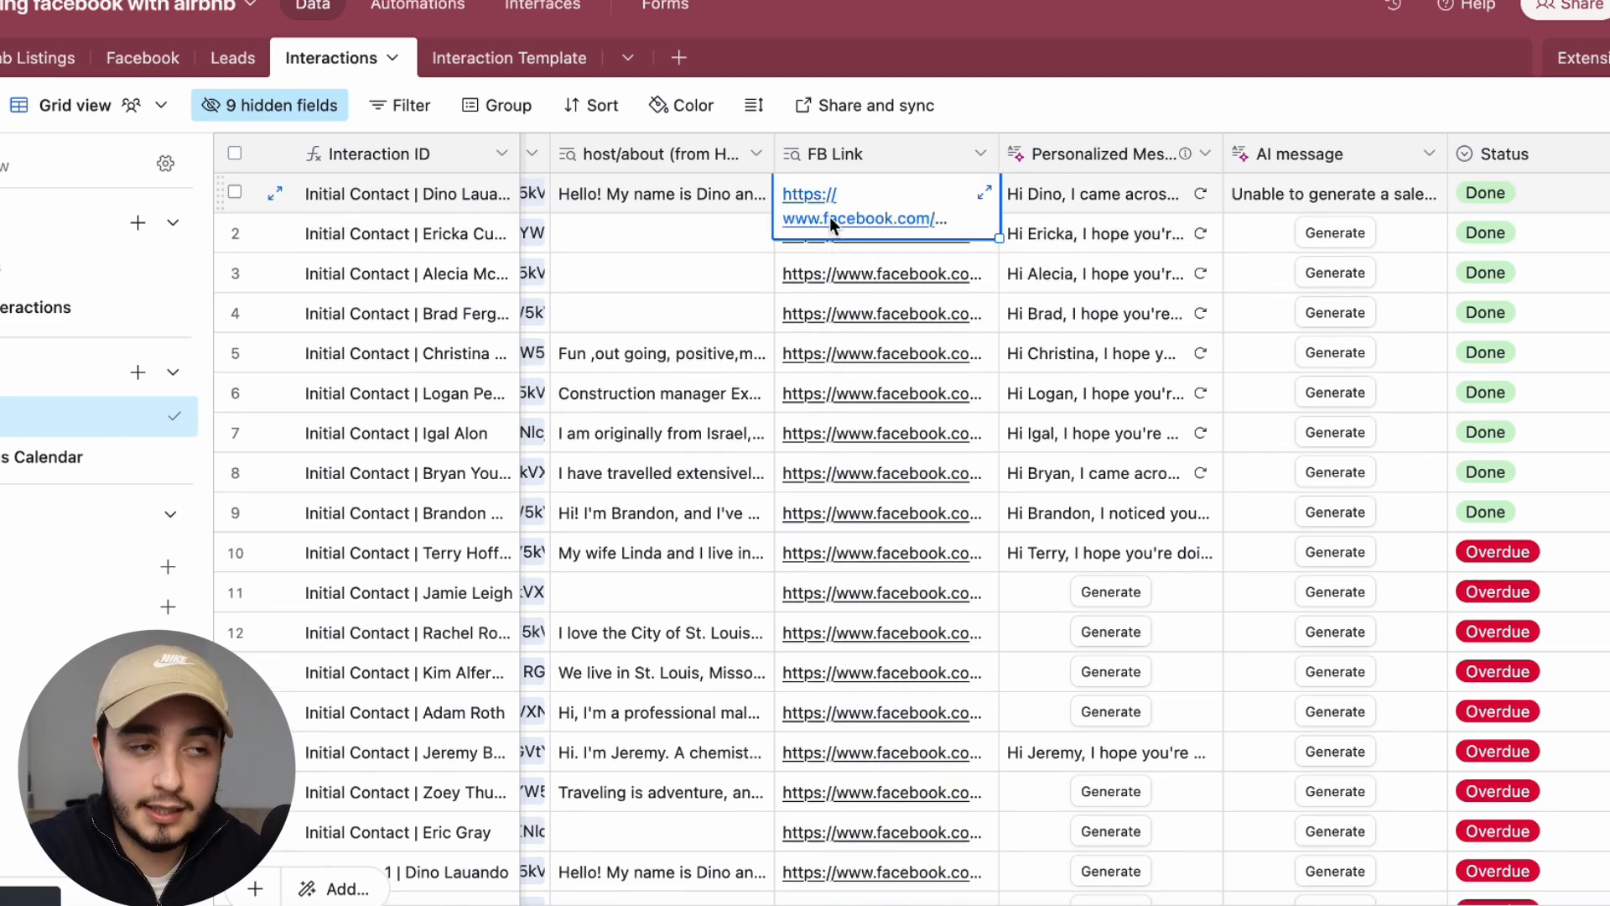
left_click(1089, 236)
left_click(867, 234)
left_click(1025, 291)
left_click(873, 290)
left_click(1098, 319)
left_click(906, 324)
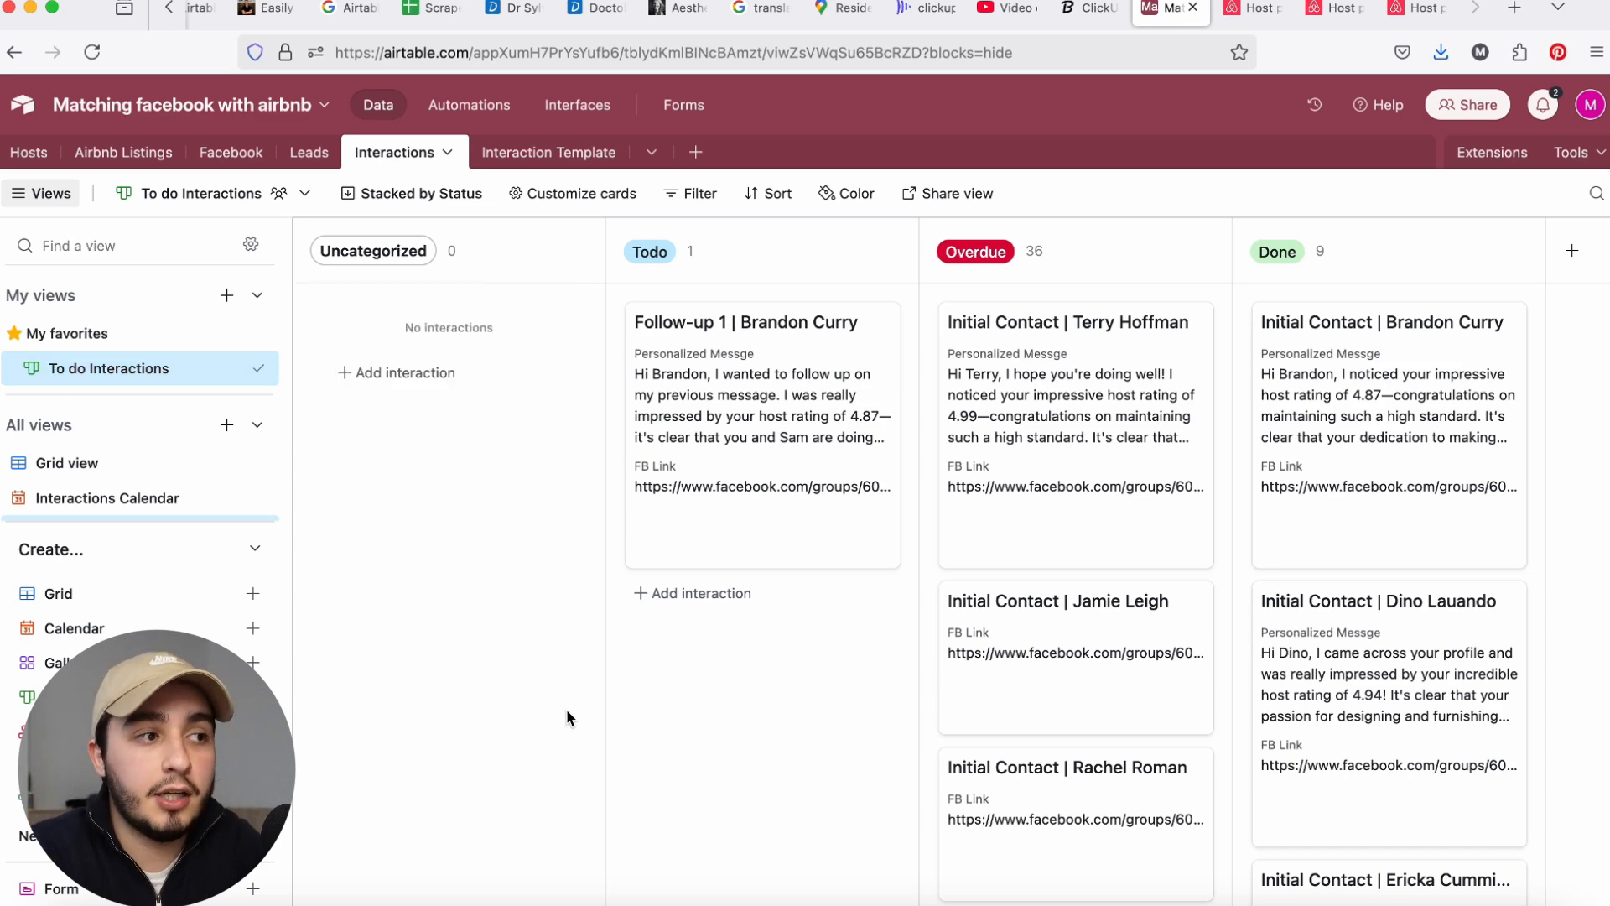
Compare the Grid view with the To do Interactions board, and open the Todo follow-up card to select its whole Personalized Messge
left_click(67, 463)
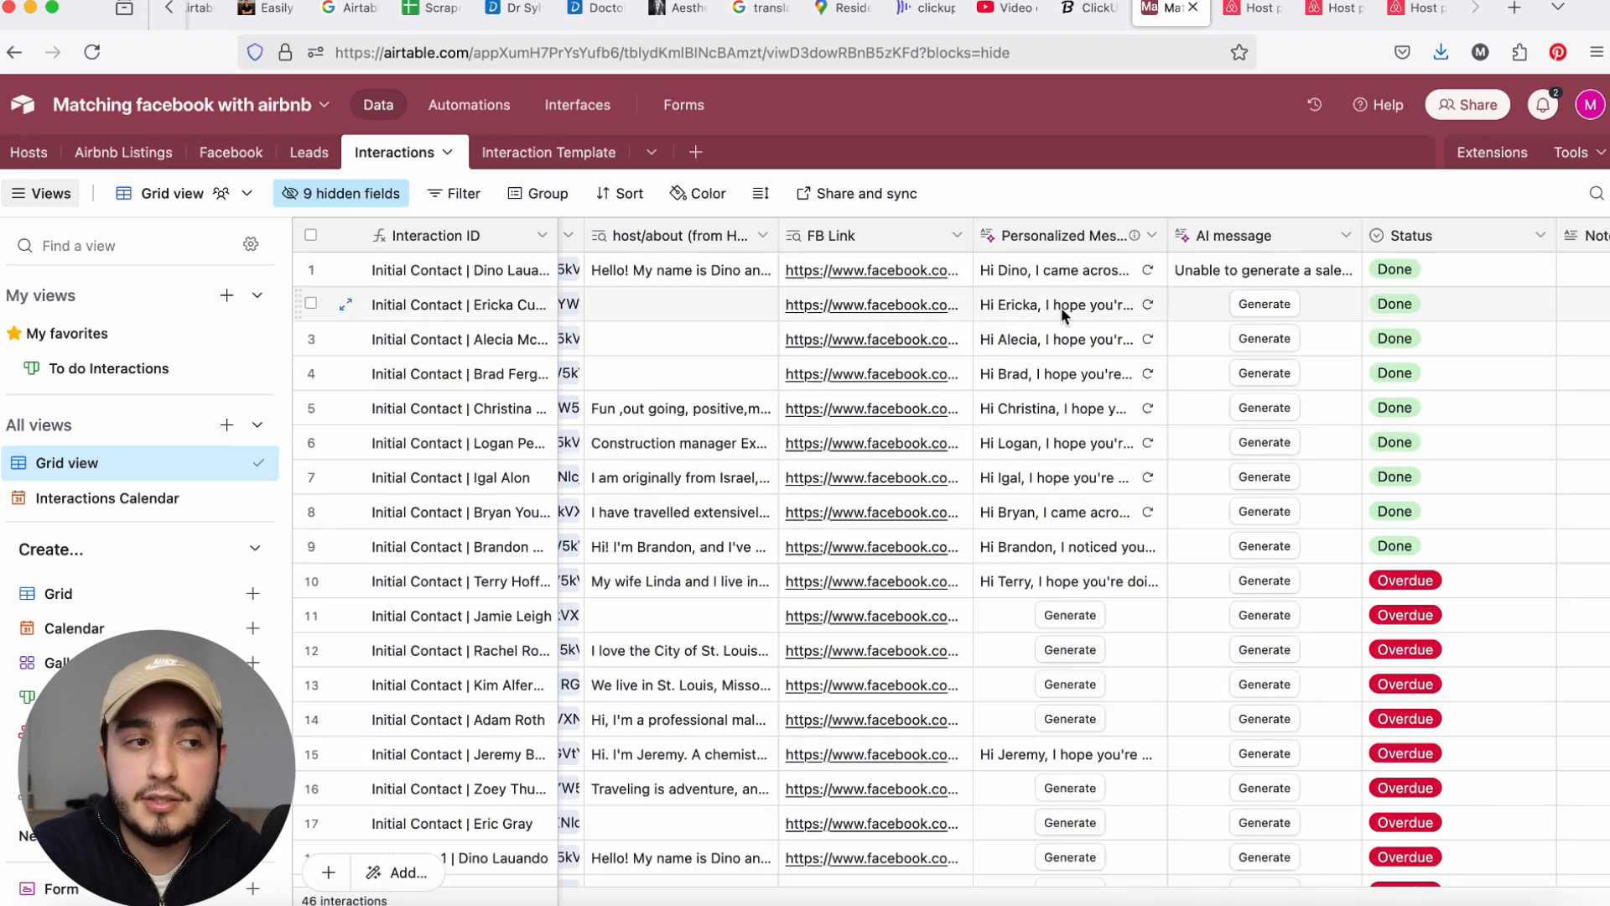
left_click(94, 368)
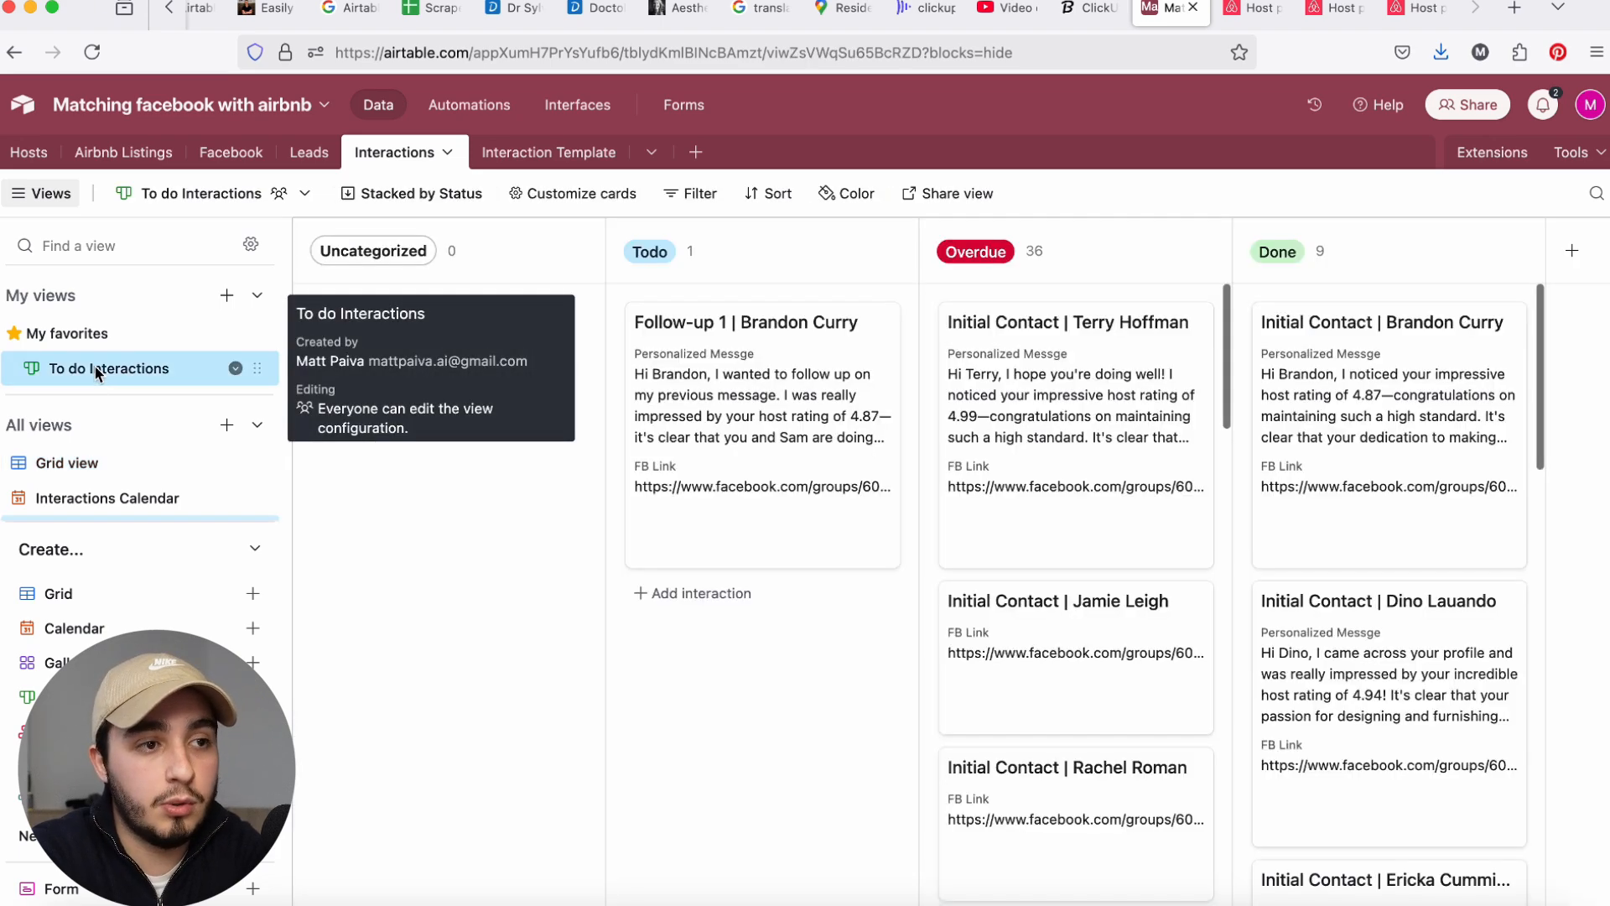
left_click(748, 444)
left_click_drag(838, 495, 480, 359)
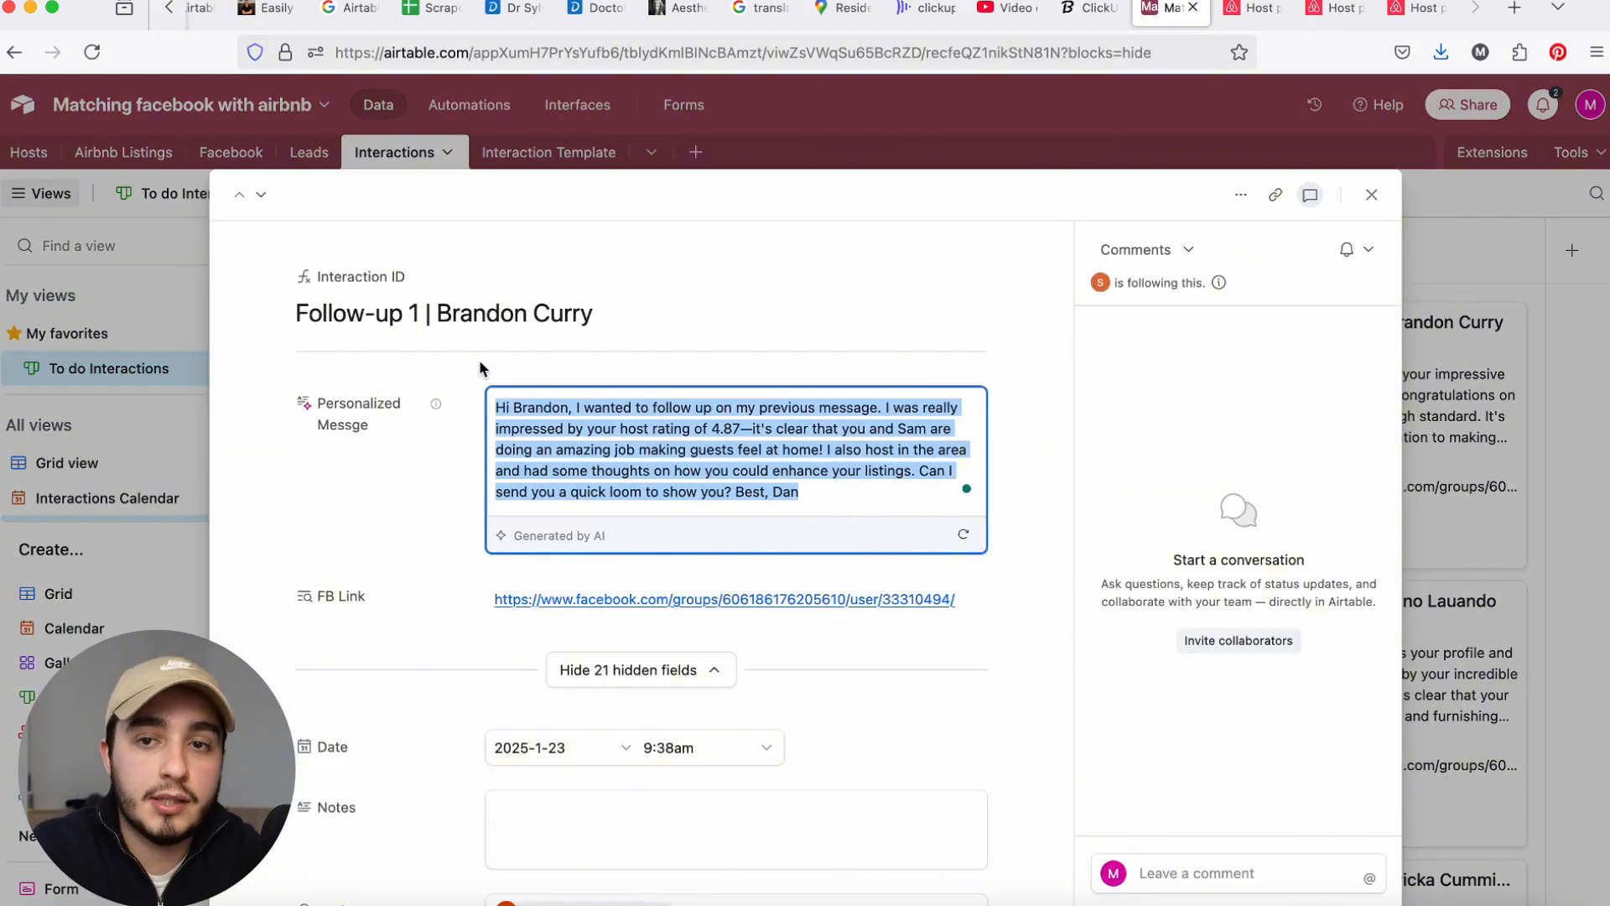